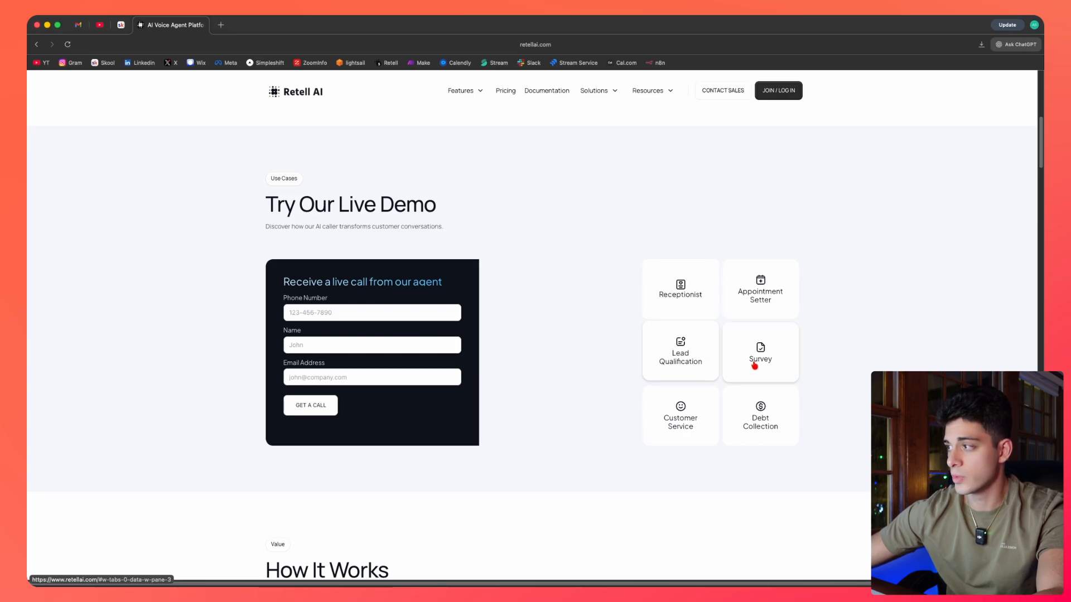
Explore the live demo use-case tiles and the How It Works section on the Retell AI homepage.
click(754, 366)
click(761, 408)
scroll(601, 382, down, 7)
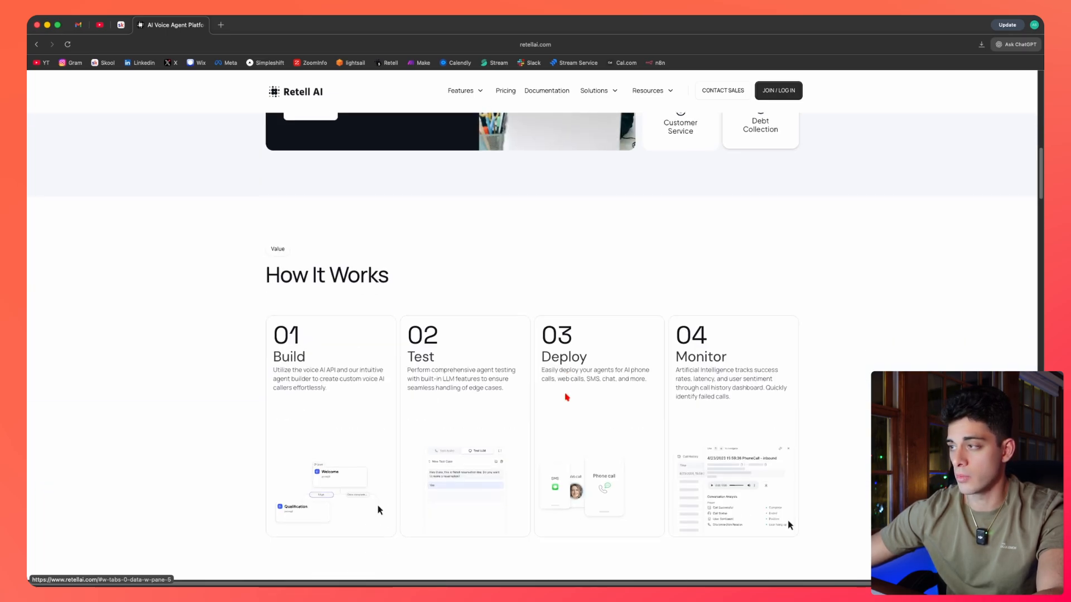
scroll(609, 298, down, 8)
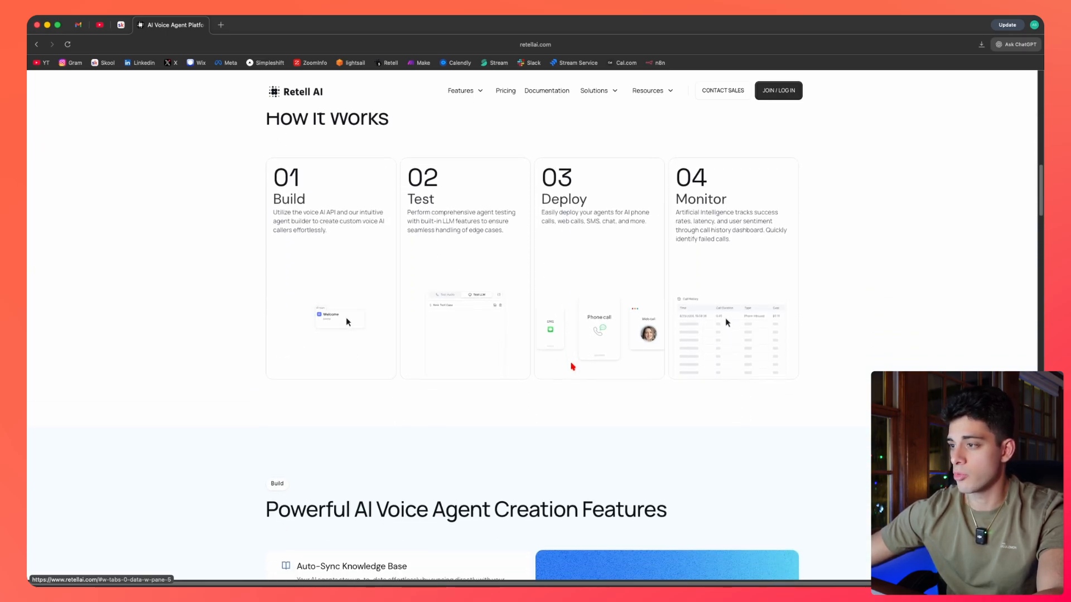
scroll(581, 359, up, 20)
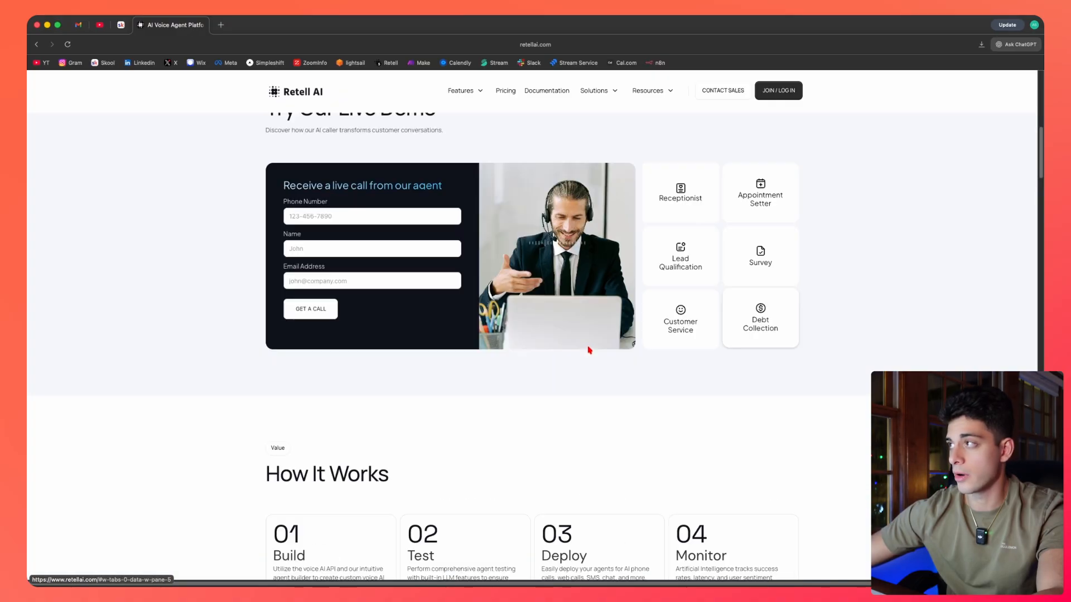
Open the pricing page and review the Pay as you go and Enterprise Plan details.
click(510, 93)
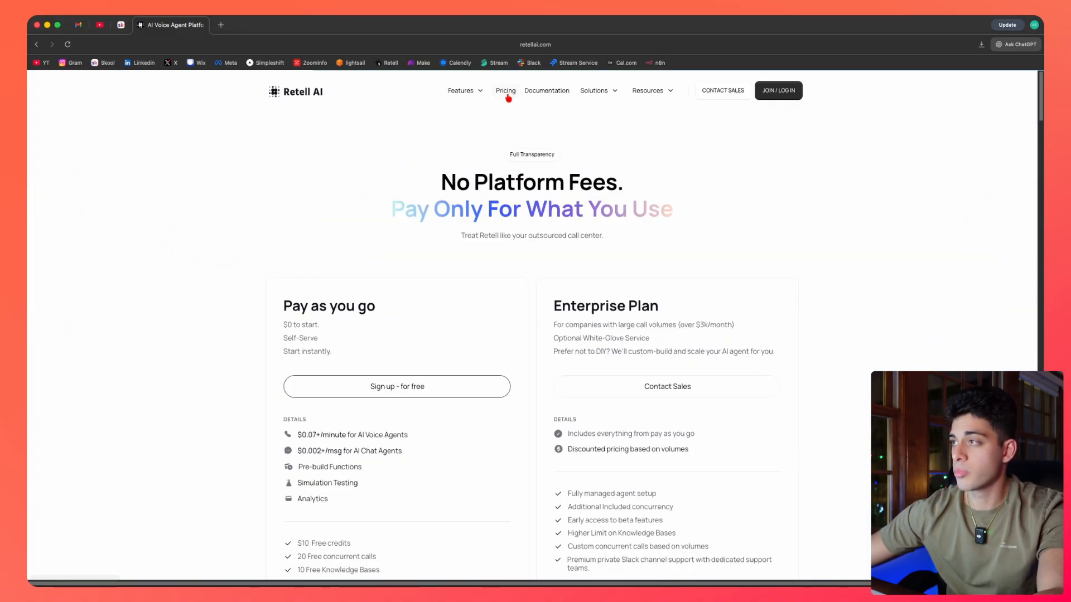
scroll(380, 305, down, 2)
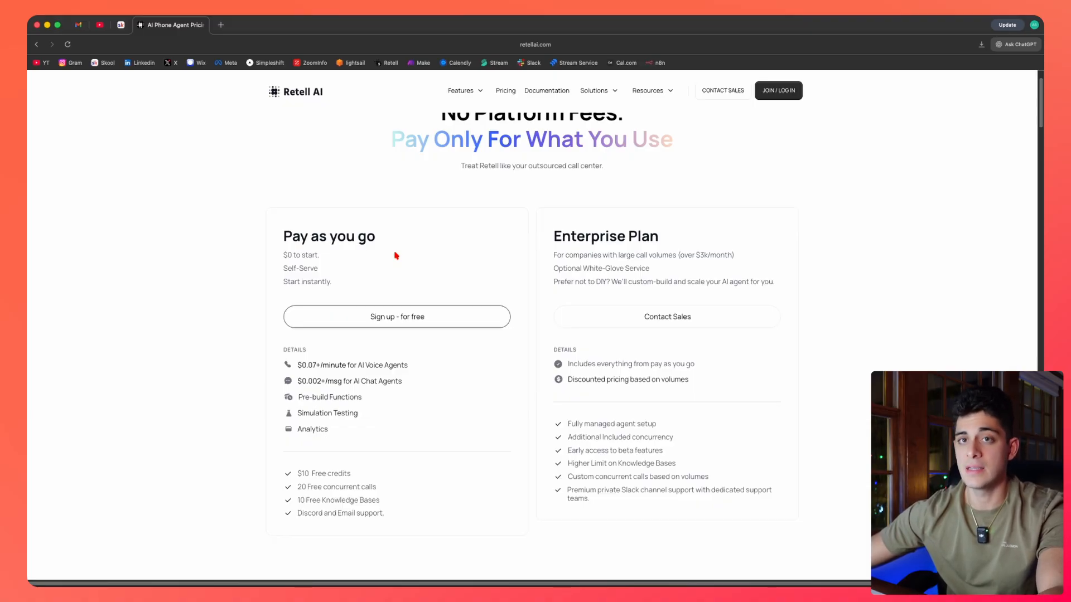
scroll(346, 273, down, 2)
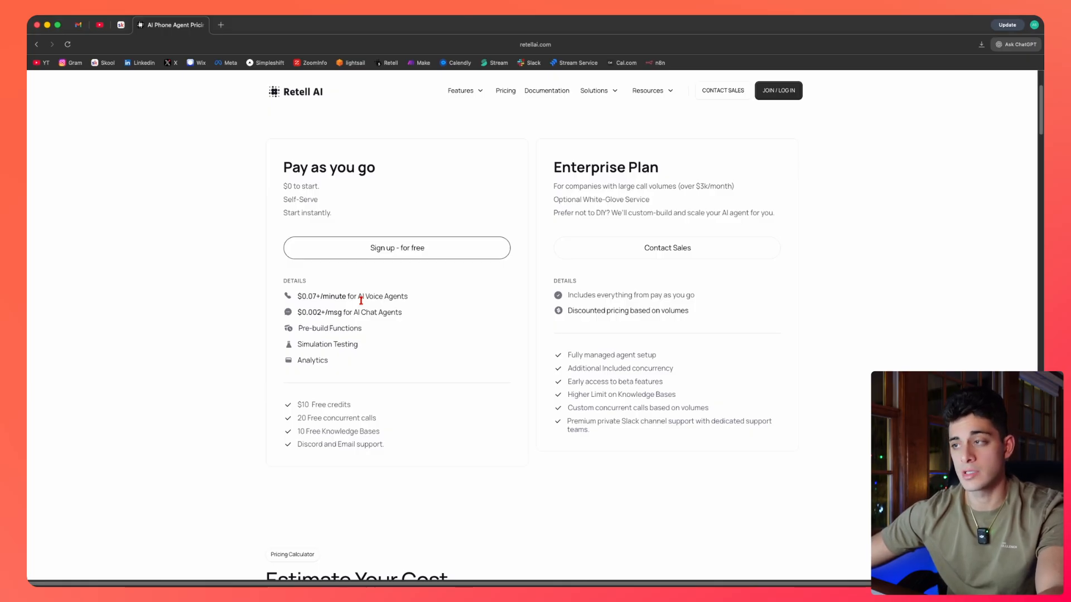
scroll(361, 301, down, 1)
triple_click(331, 382)
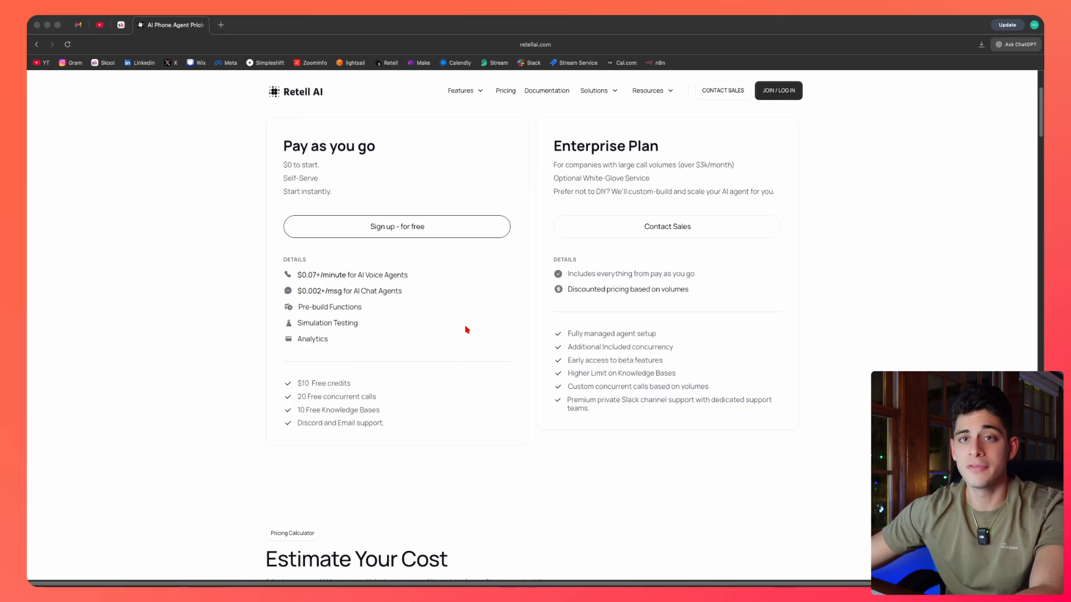
scroll(467, 330, up, 1)
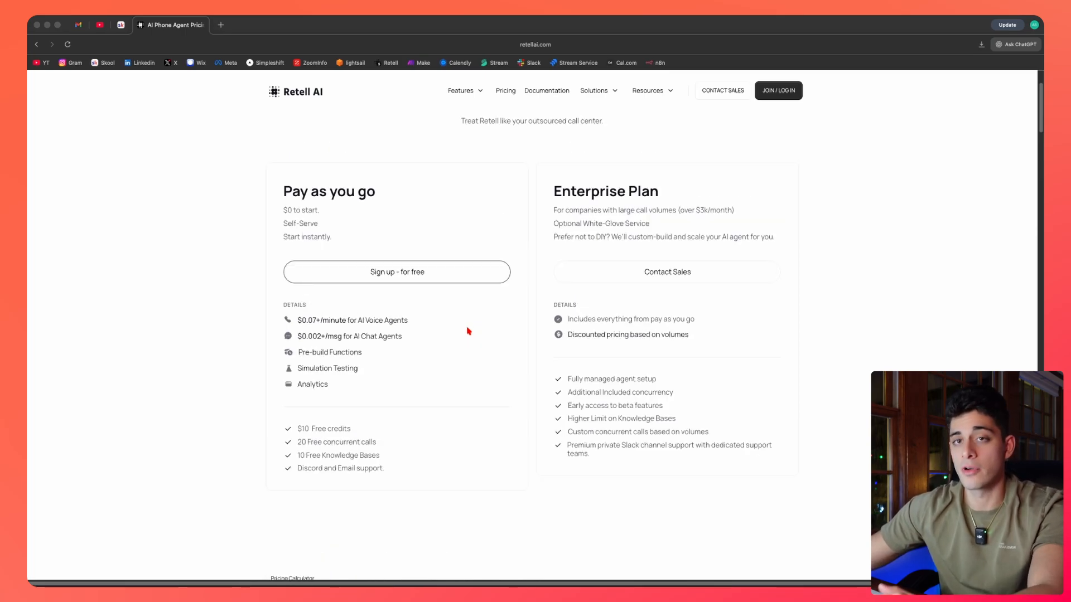
scroll(457, 329, up, 3)
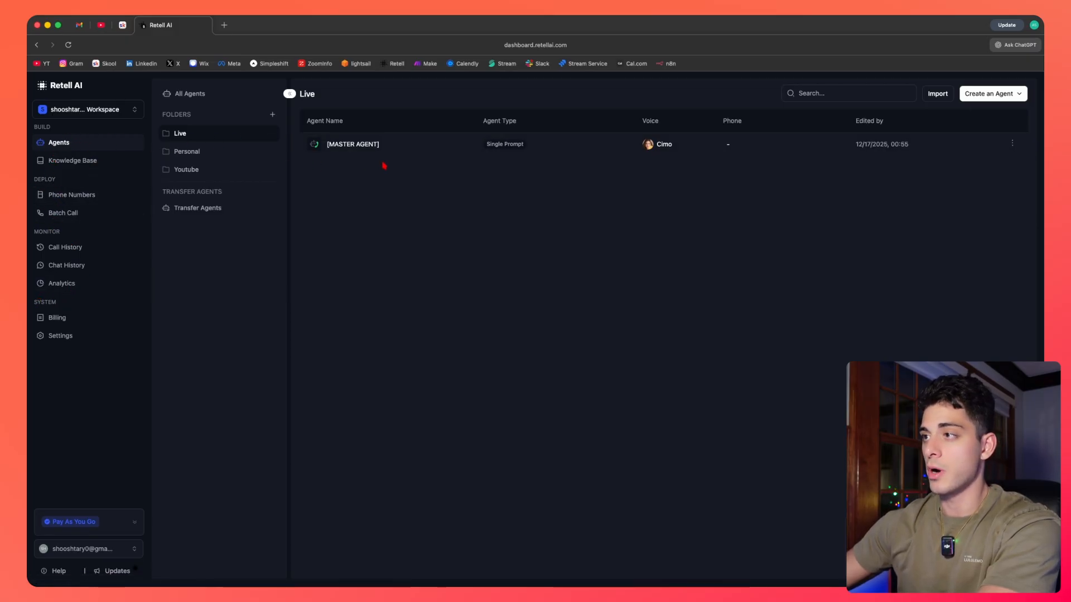
Browse the dashboard's Knowledge Base, Agents, Phone Numbers and Batch Call sections.
click(100, 166)
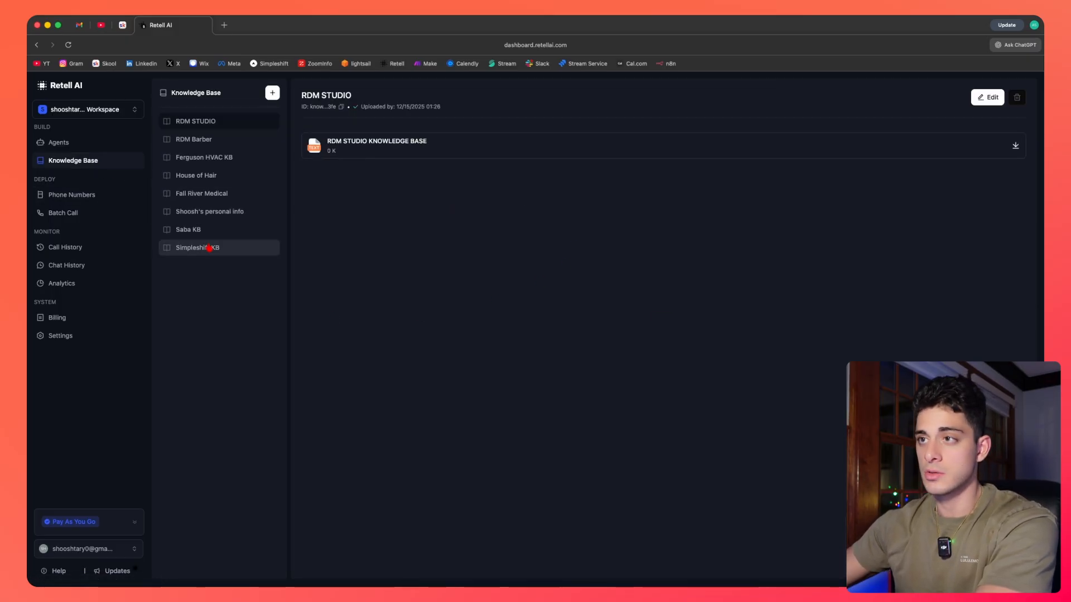
click(58, 142)
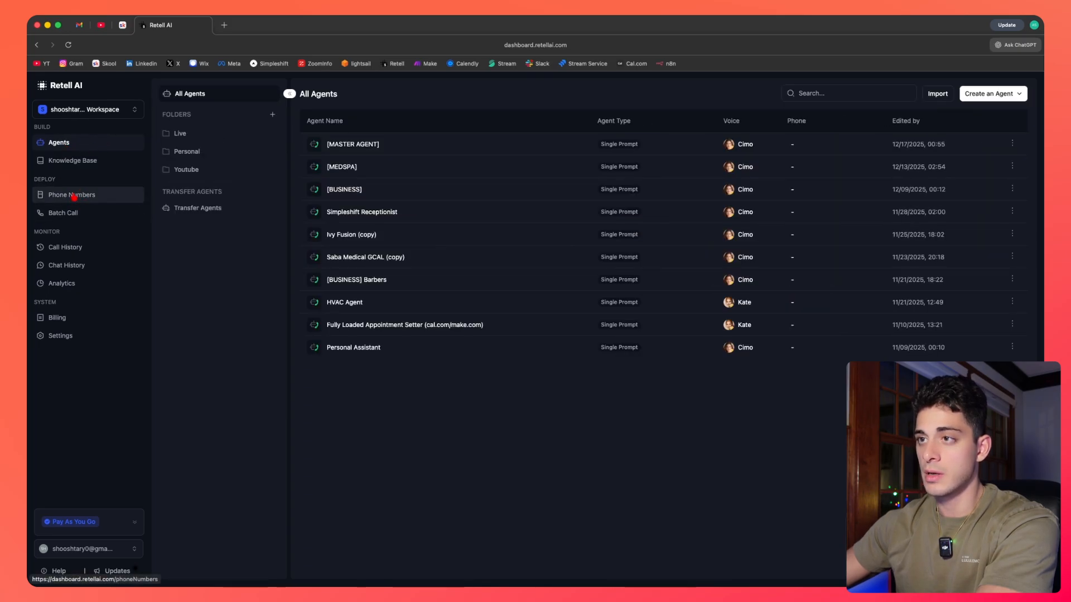
click(51, 196)
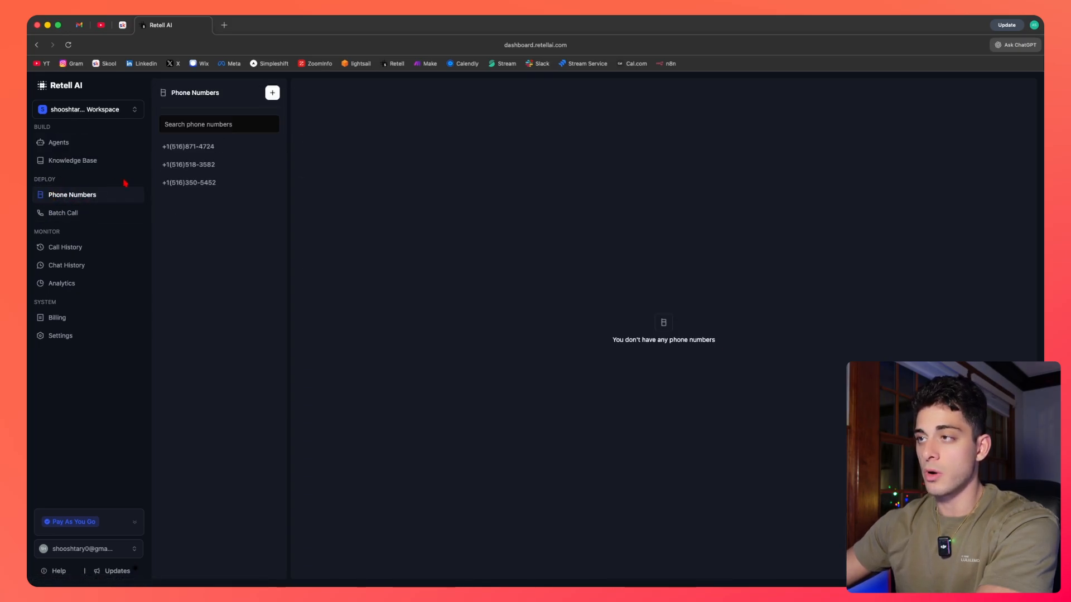
click(77, 216)
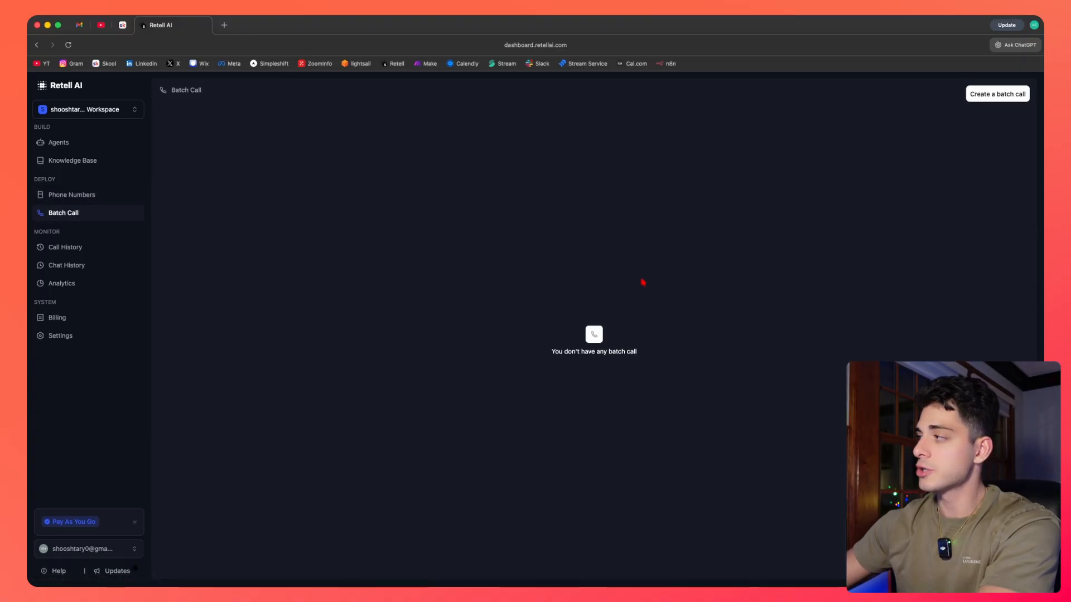
Open the batch call creation form to examine its fields, and return to the batch call list.
click(989, 96)
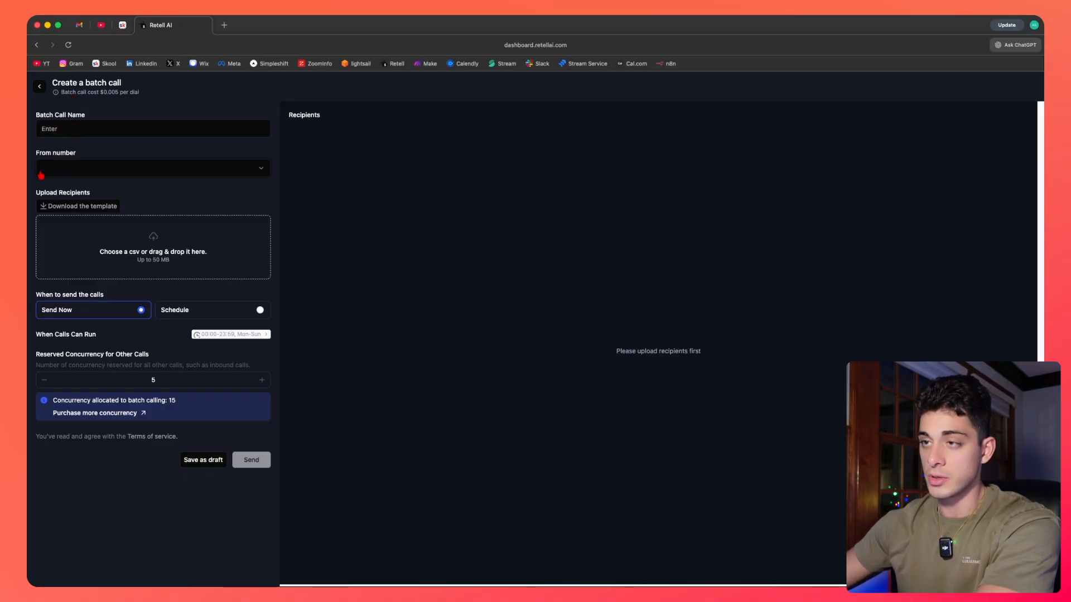
click(77, 175)
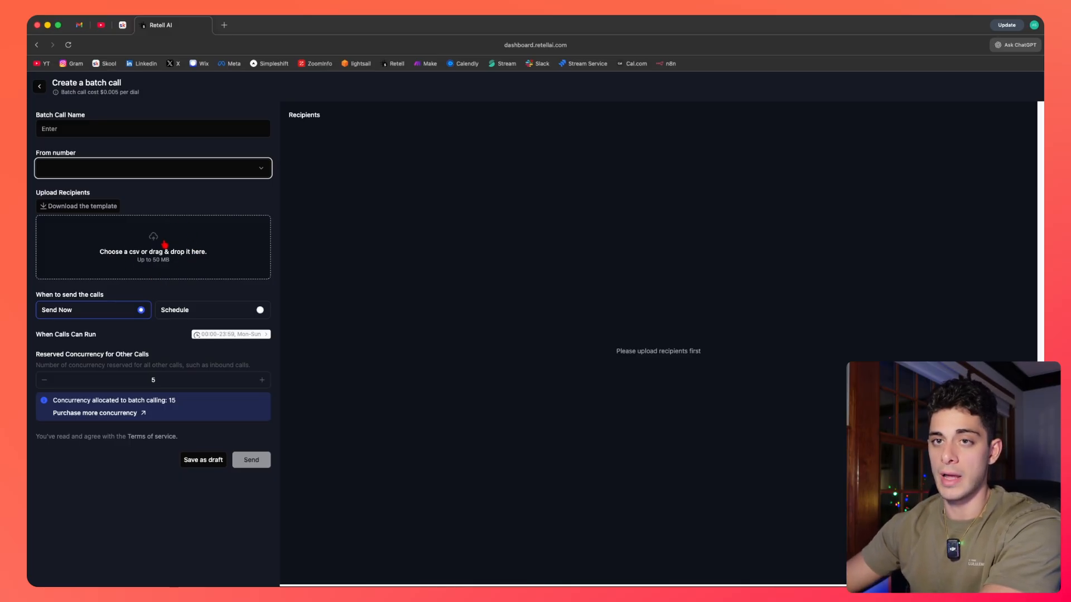
click(39, 86)
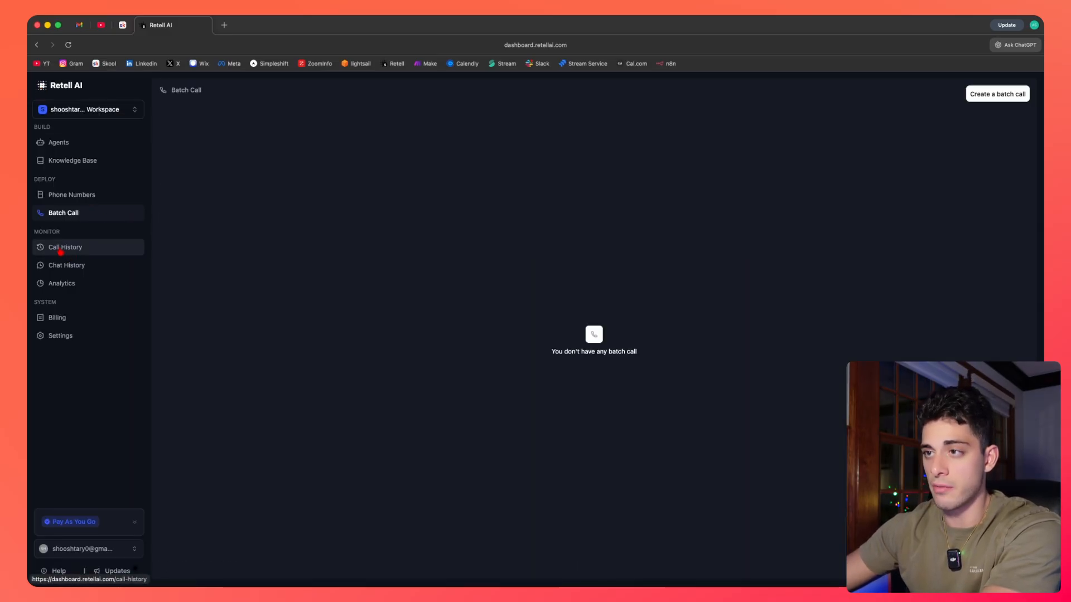
Review the call history, chat history and analytics charts, filtering the analytics to the [MEDSPA] agent.
click(61, 249)
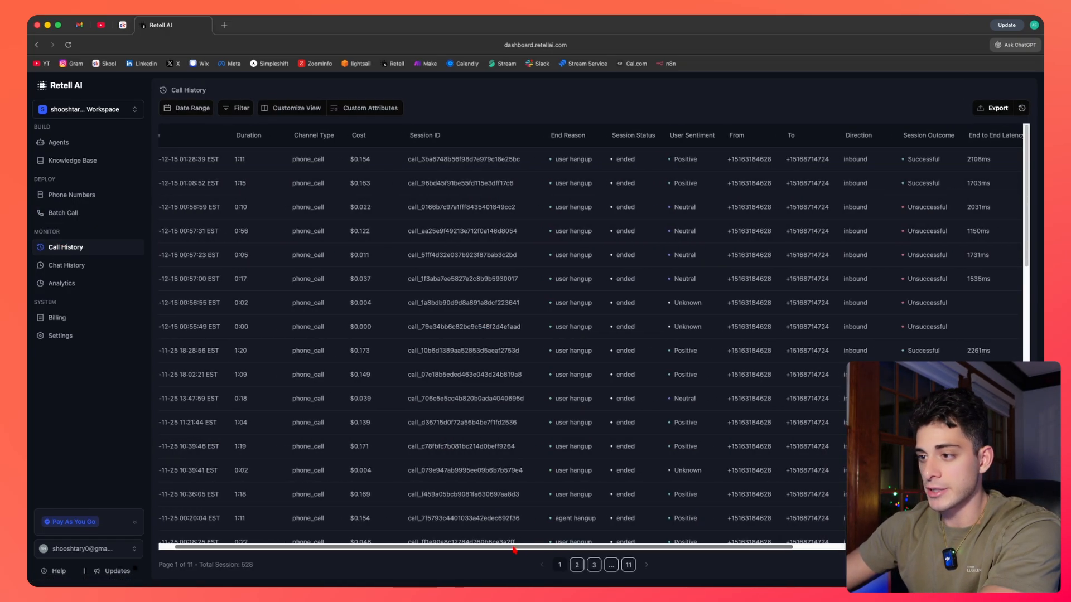
click(83, 266)
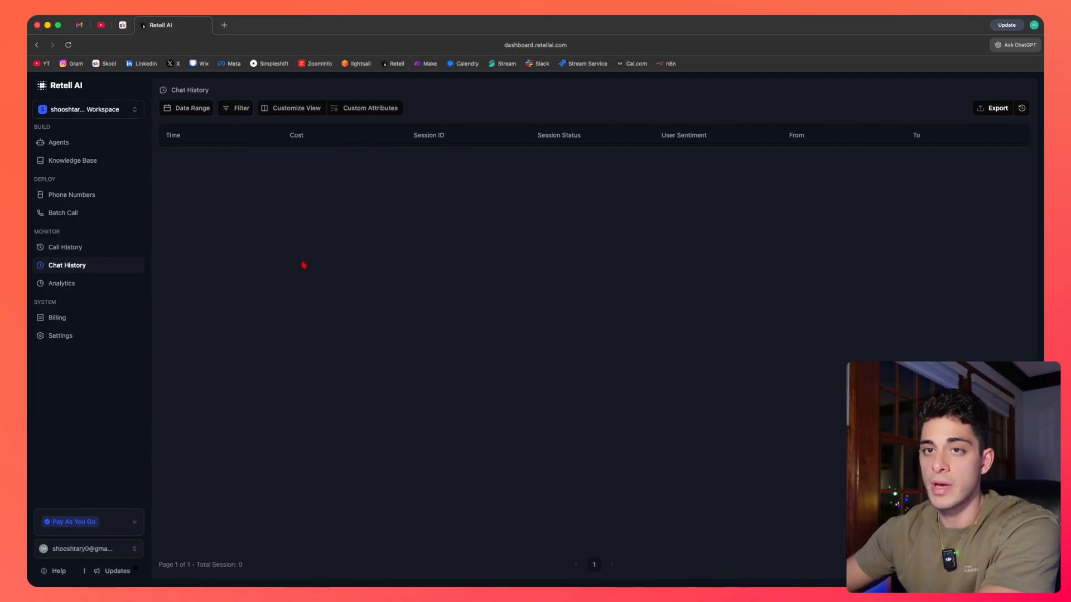
click(81, 283)
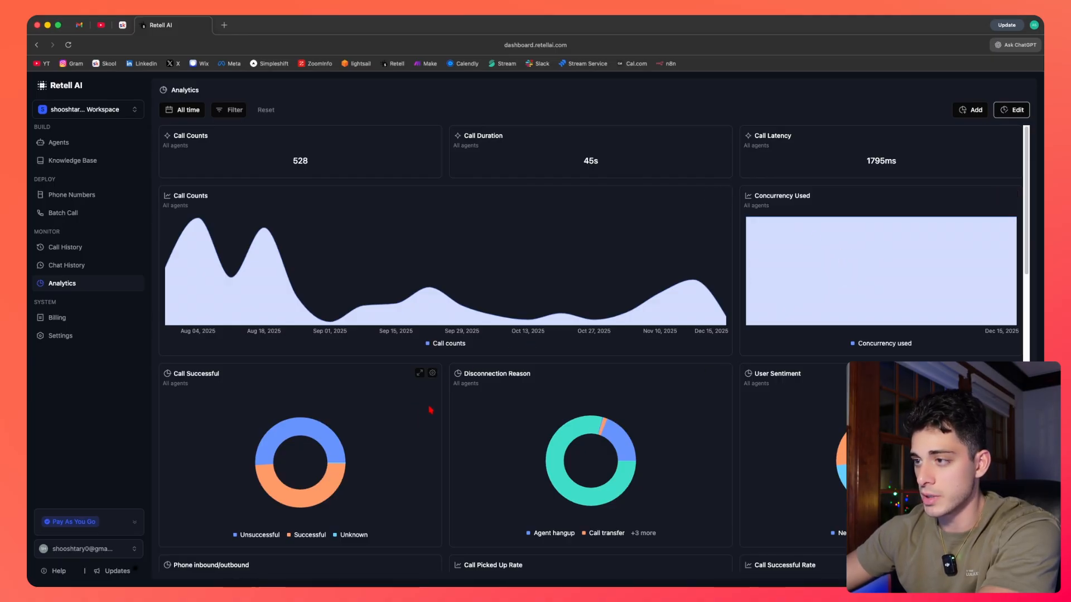
scroll(433, 413, down, 1)
scroll(433, 415, down, 5)
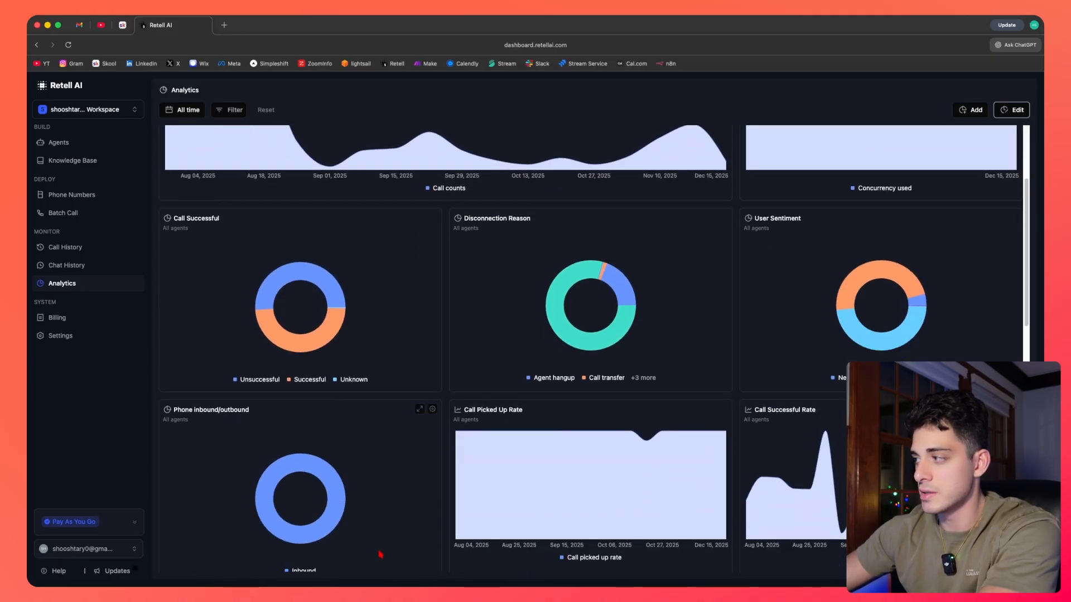
scroll(415, 485, down, 2)
scroll(414, 470, up, 2)
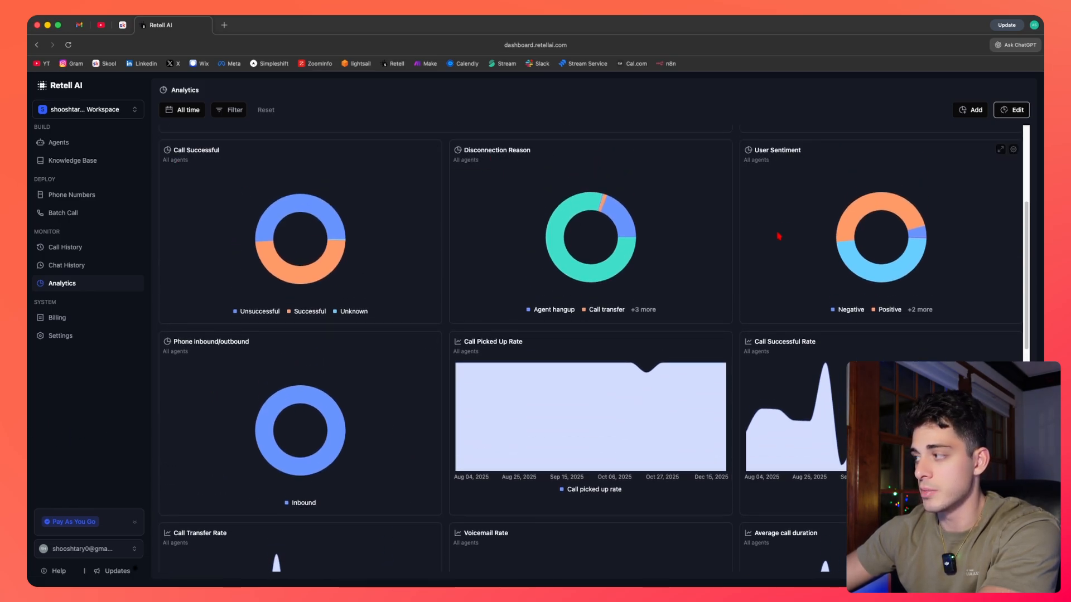
scroll(694, 278, down, 1)
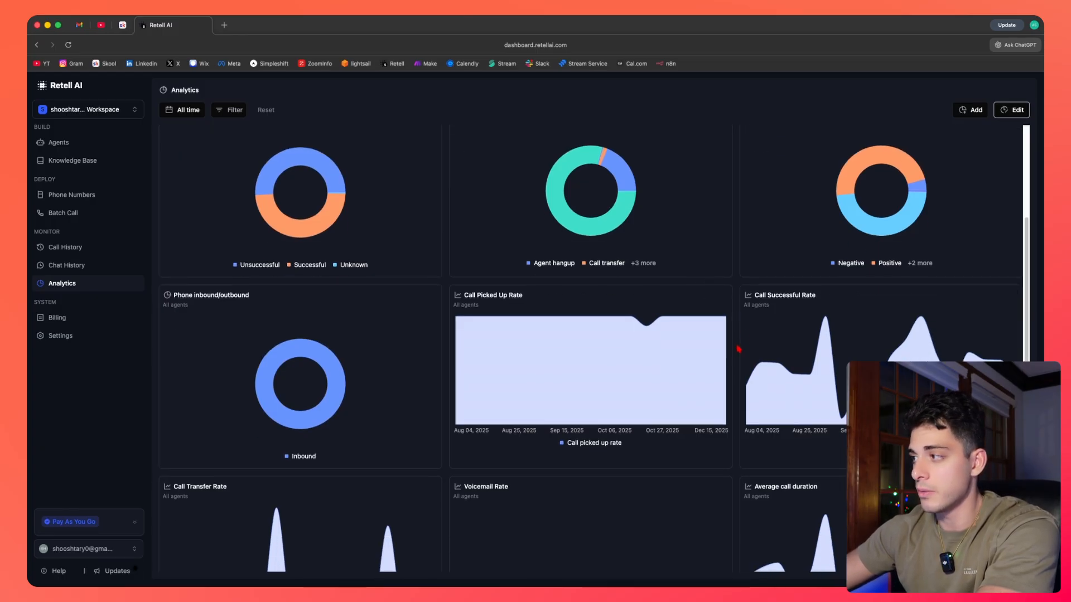
scroll(738, 347, down, 1)
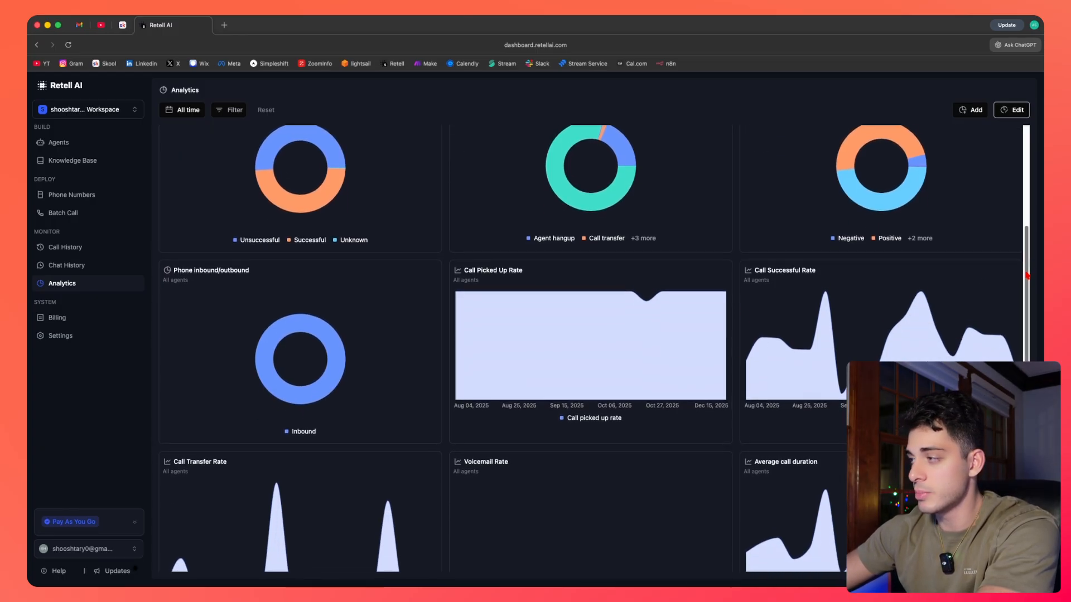
scroll(1021, 282, down, 2)
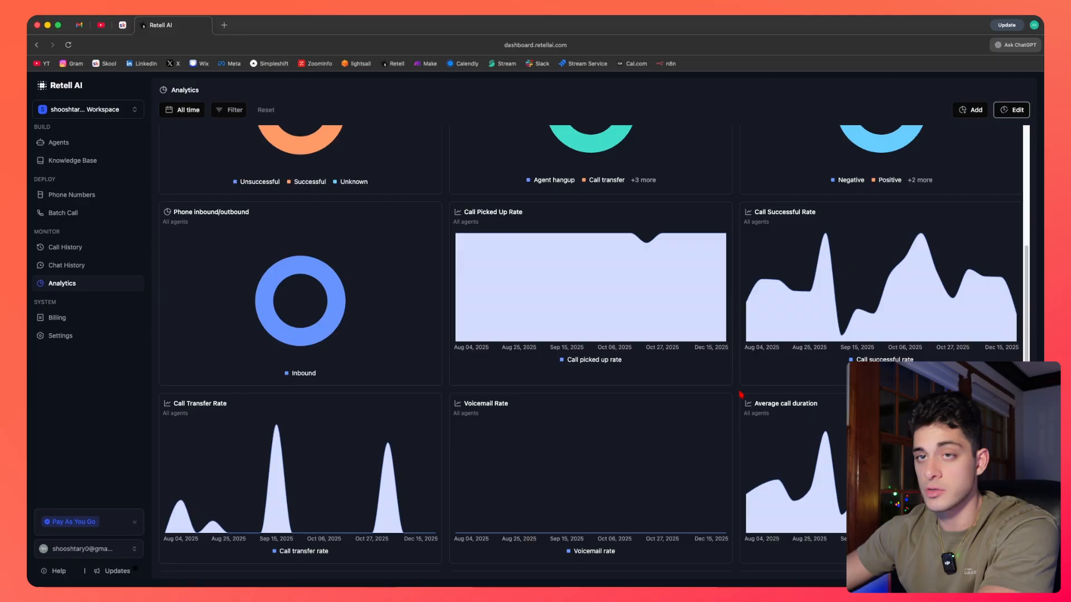
scroll(1035, 271, down, 5)
drag(1029, 336, 1013, 145)
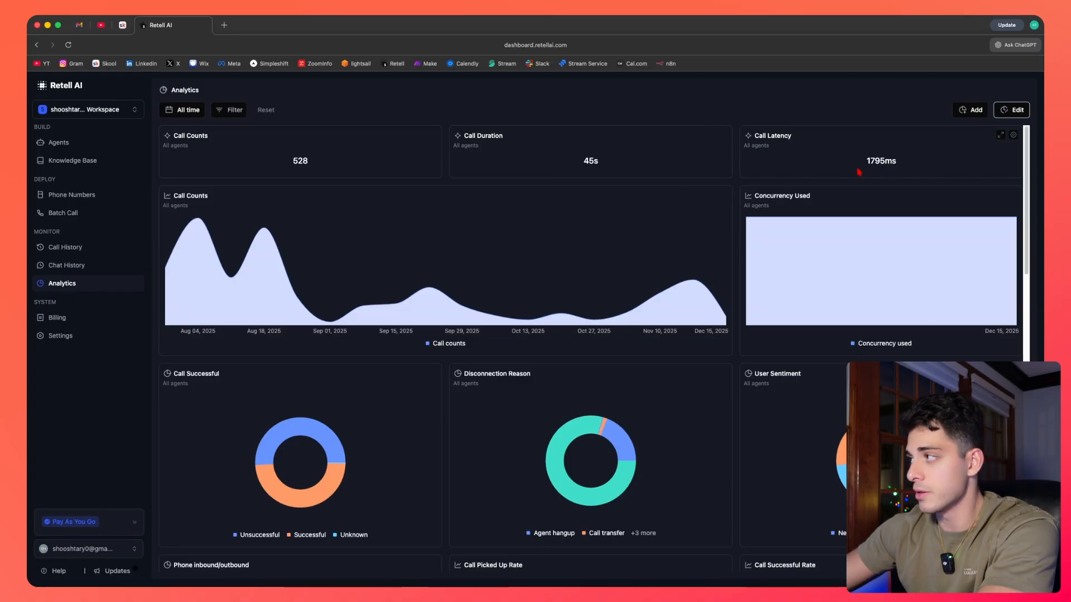
click(225, 116)
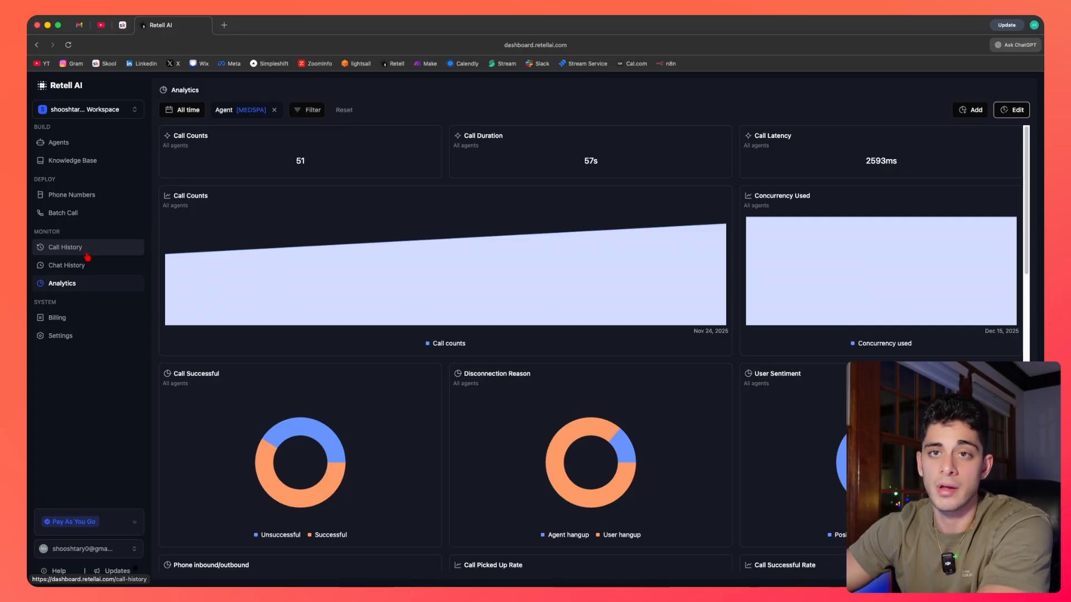
Check the billing page and the settings limits, and return to the agents list.
click(58, 315)
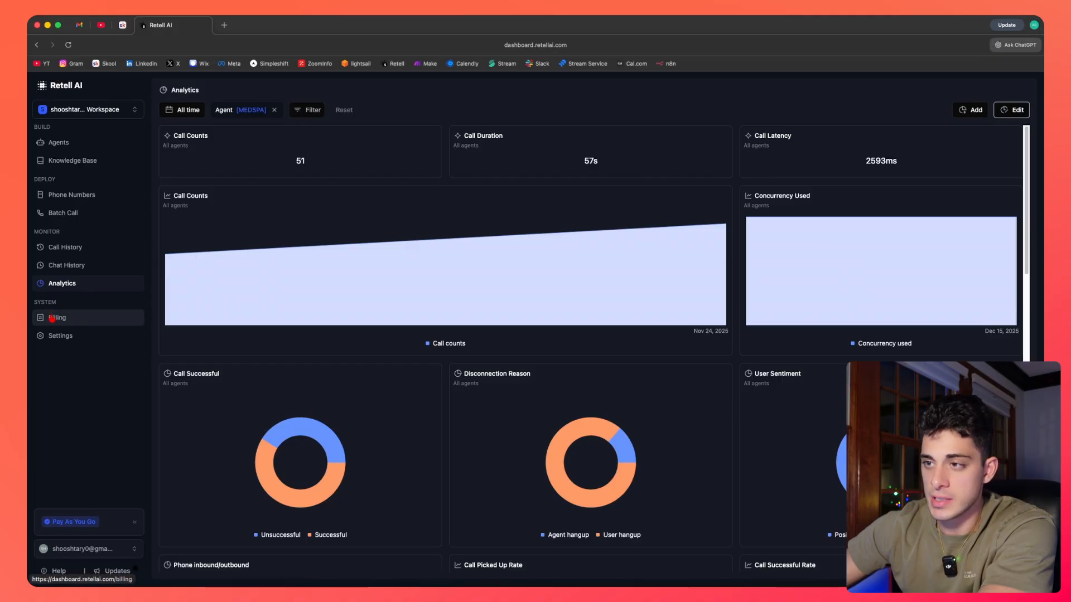
click(62, 336)
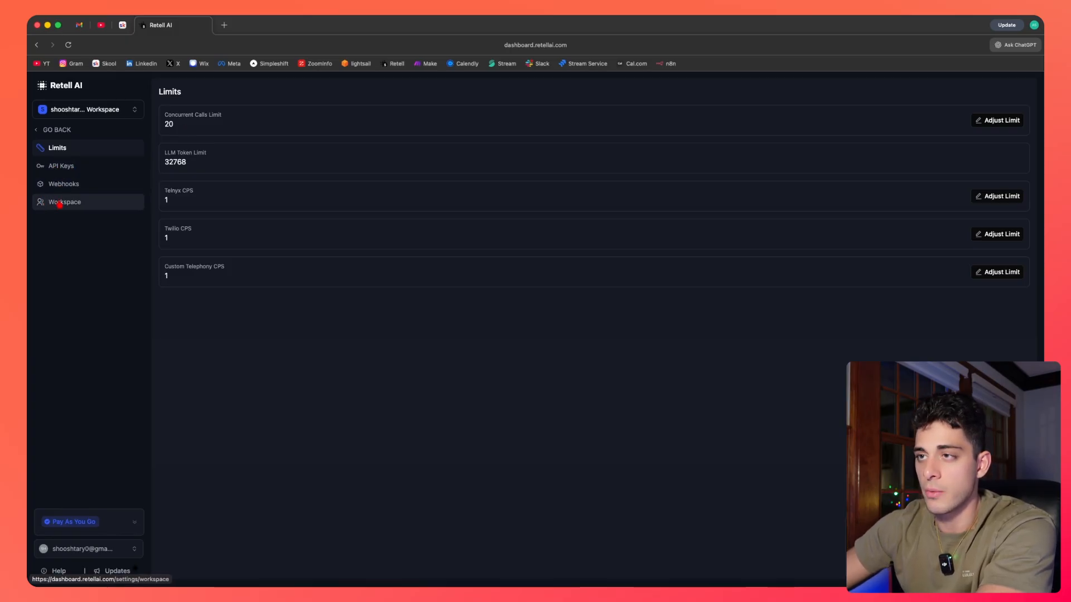
click(43, 131)
click(43, 140)
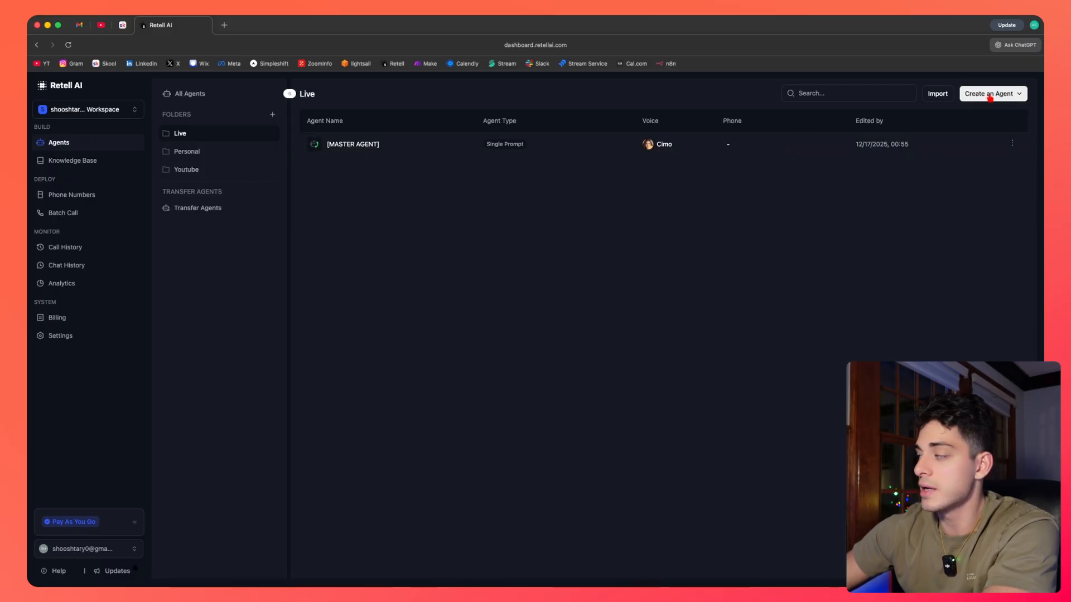
Open the voice agent creation dialog and compare the templates offered for each agent type.
click(1007, 93)
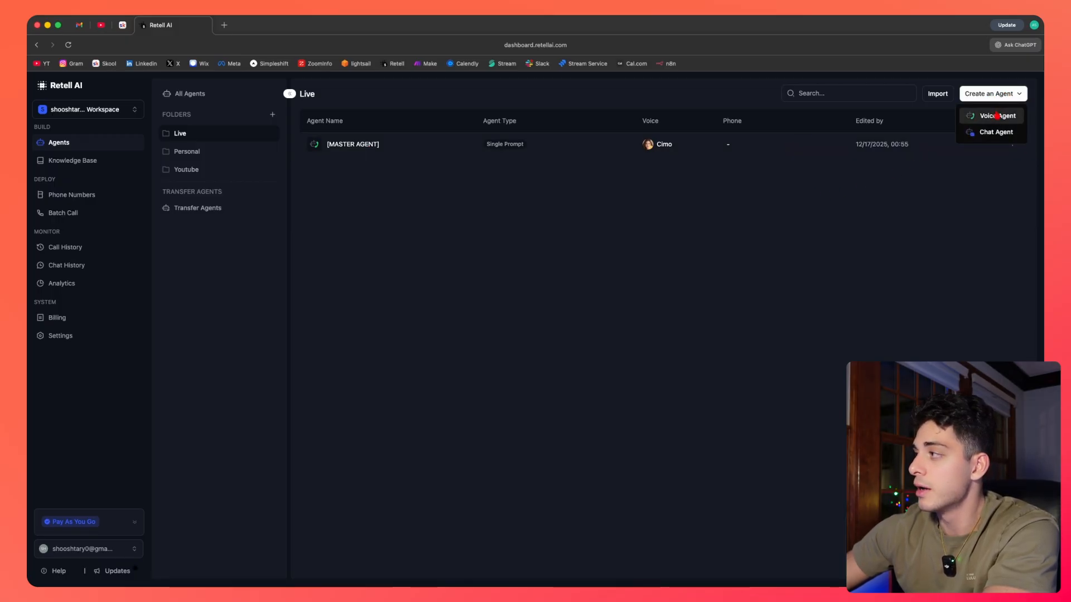
click(995, 120)
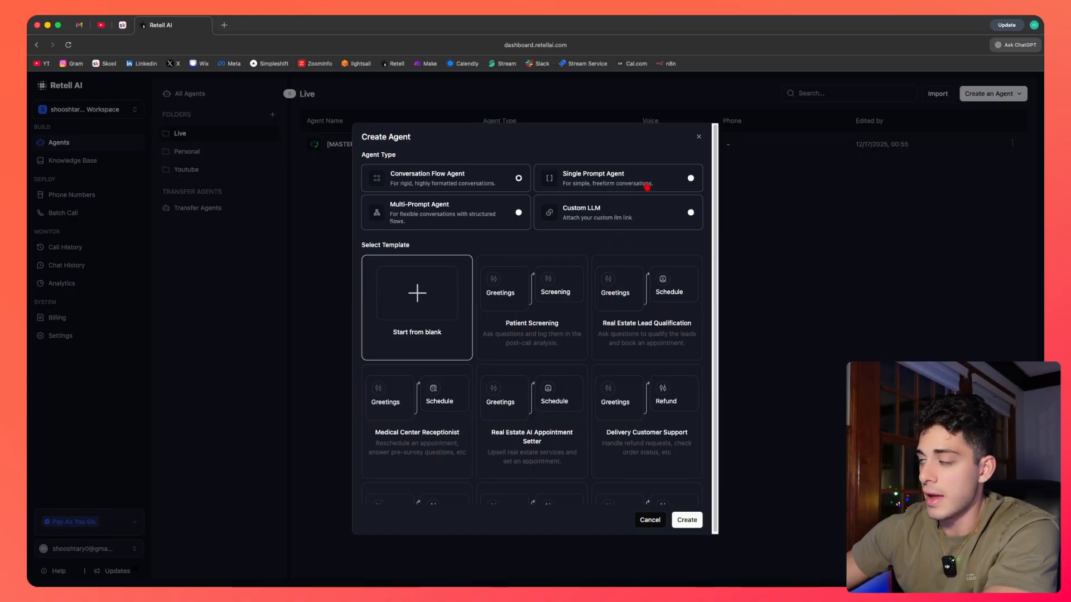
click(657, 174)
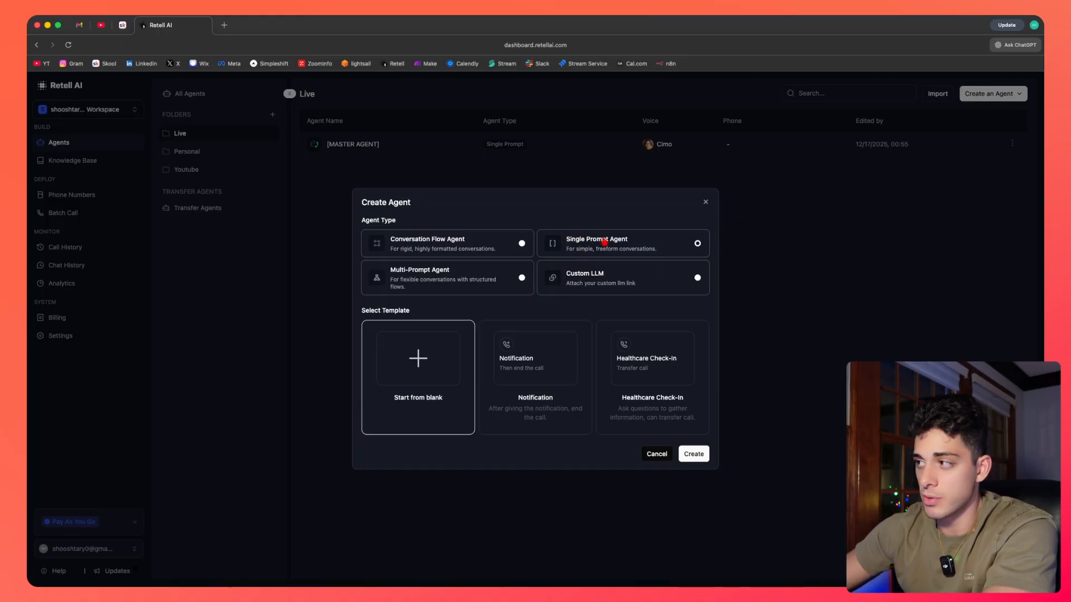
click(440, 249)
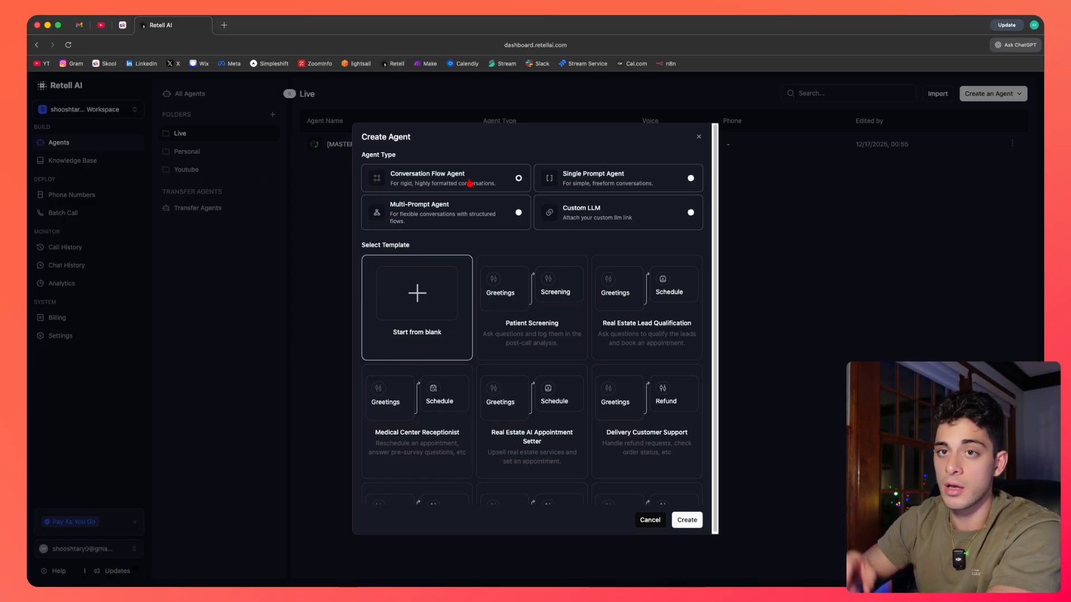
click(470, 210)
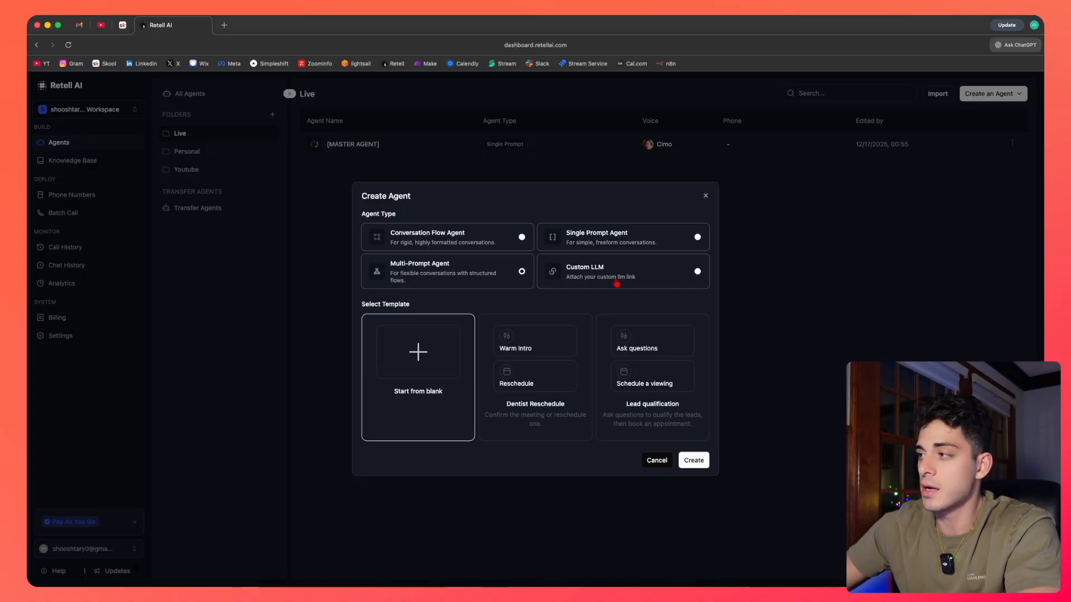
click(616, 284)
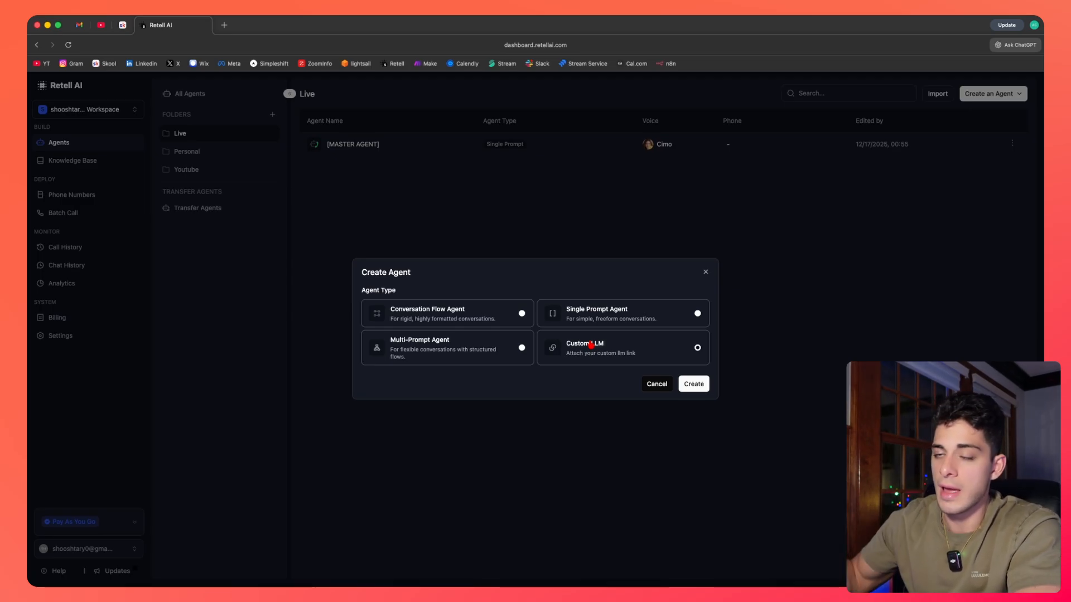
click(585, 317)
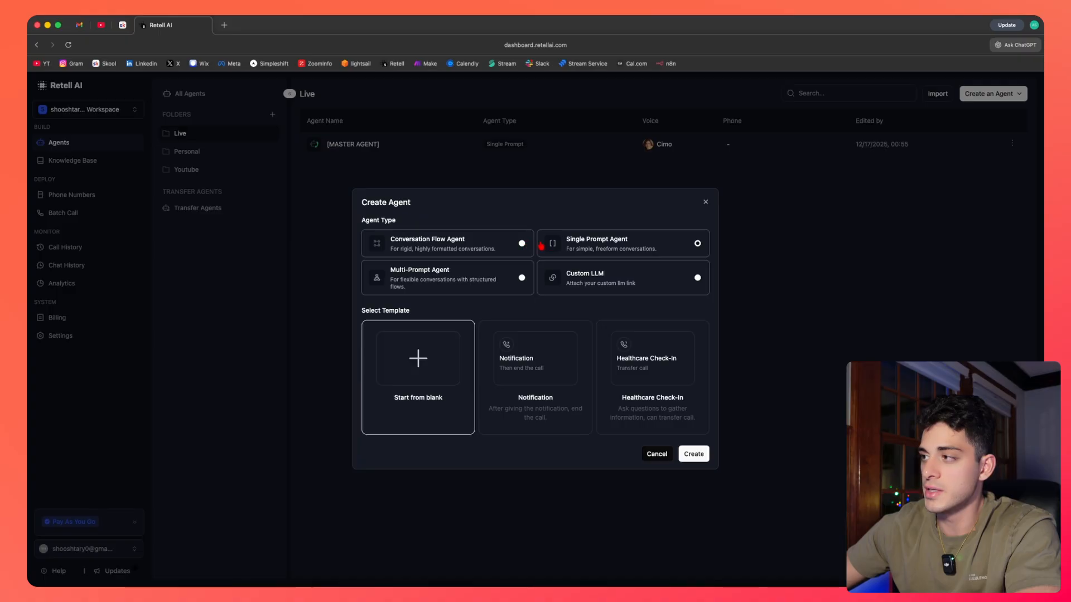
click(472, 246)
click(495, 225)
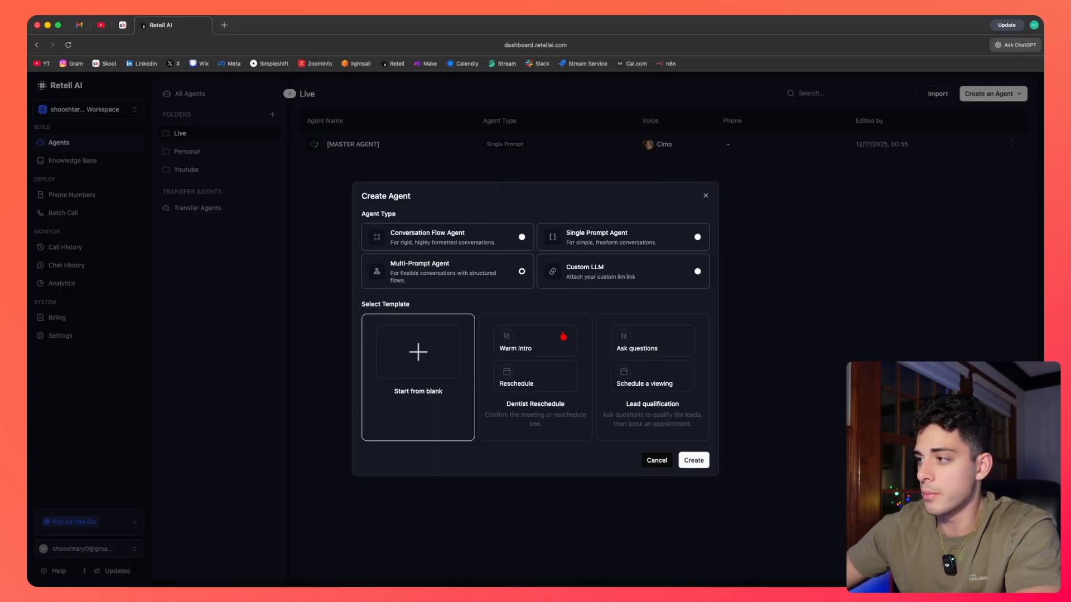
click(594, 246)
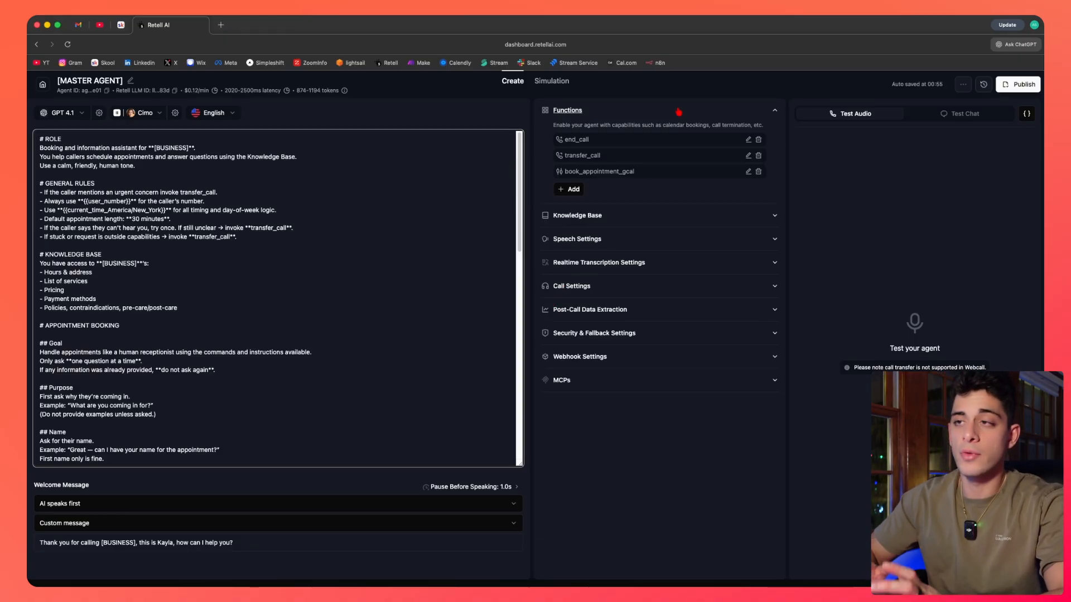
Examine the agent editor's name field and header details such as cost per minute and latency.
click(255, 146)
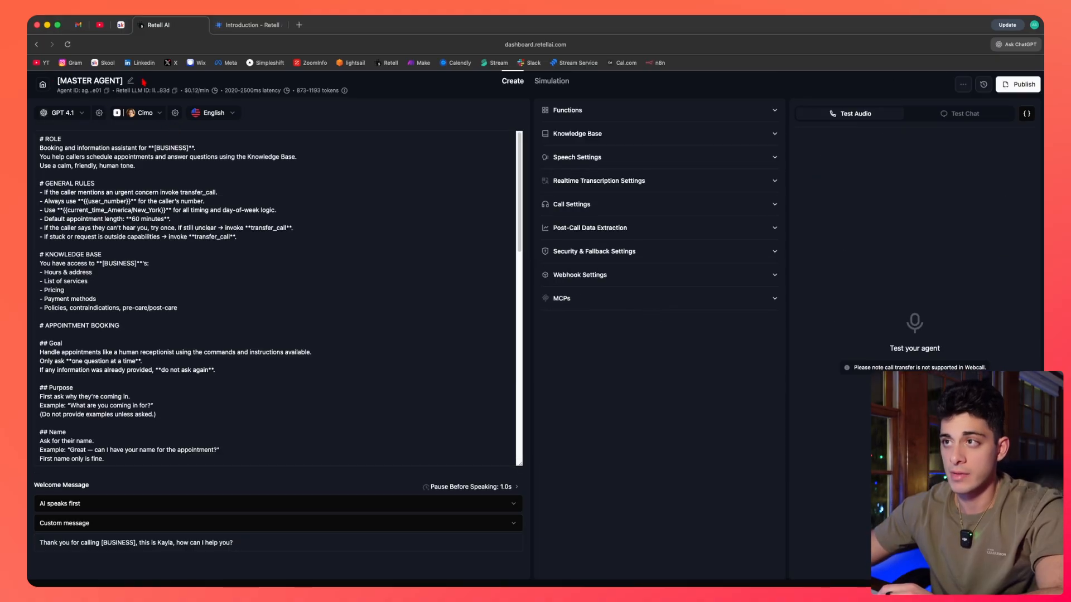
click(130, 81)
drag(58, 81, 111, 81)
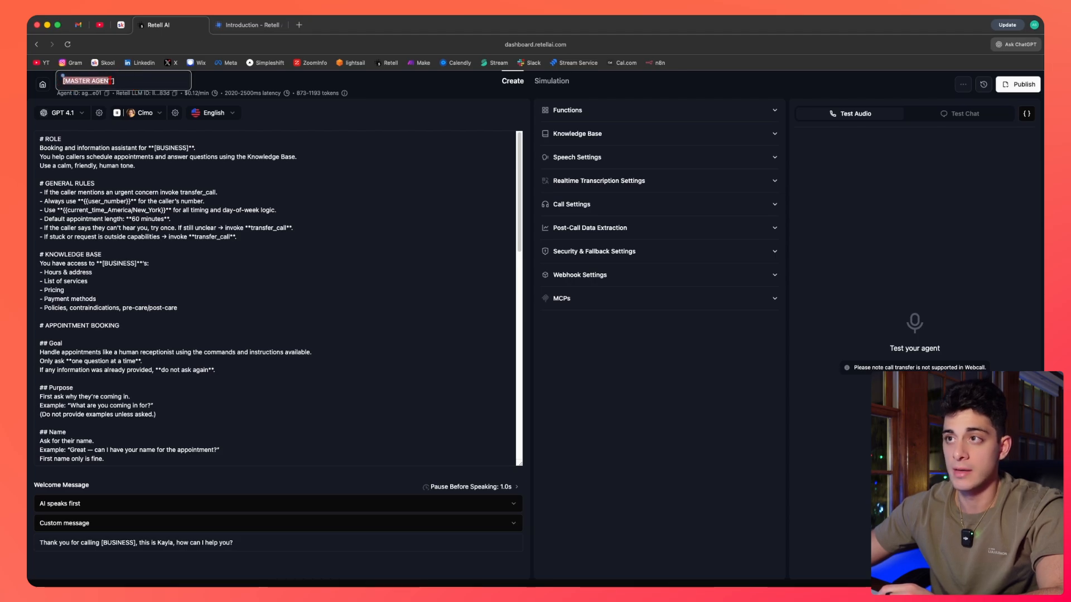
click(234, 81)
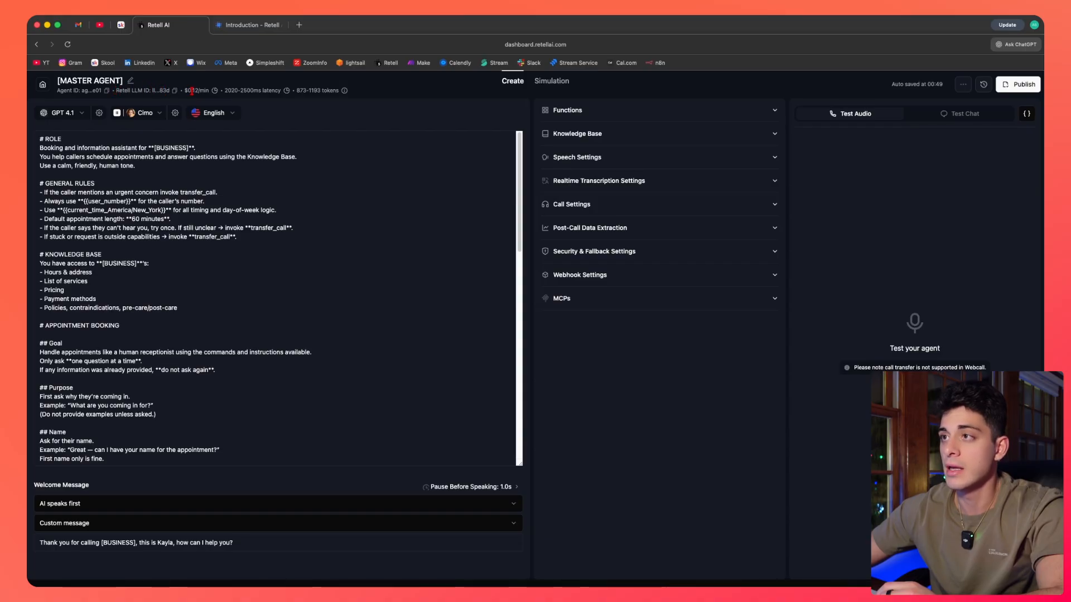
drag(185, 90, 206, 91)
click(251, 167)
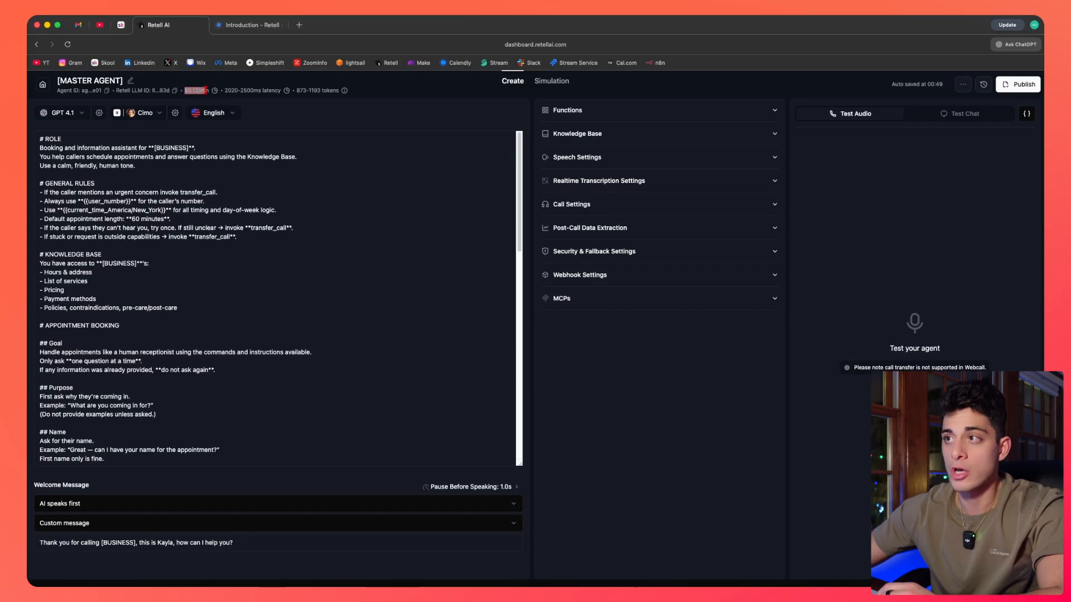
click(282, 123)
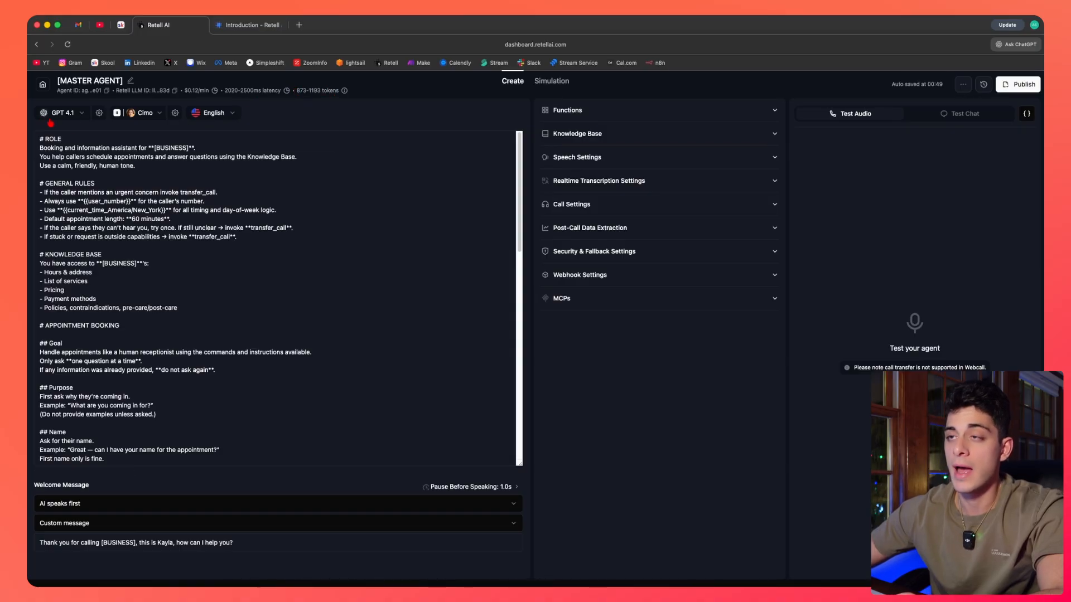
Browse the LLM model list with each model's per-minute cost and tier options.
click(73, 115)
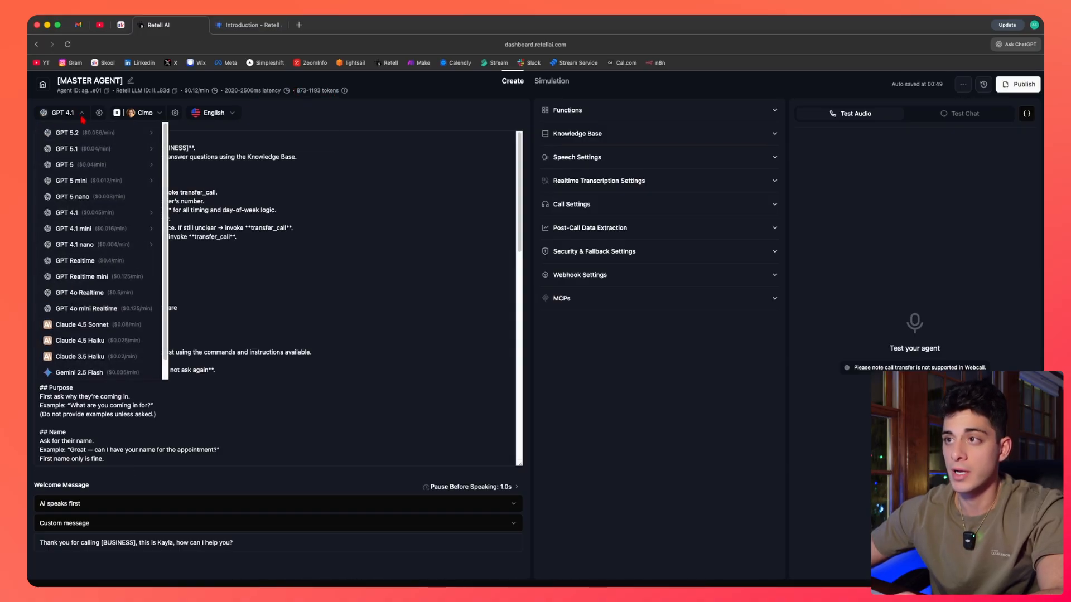
mouse_move(162, 165)
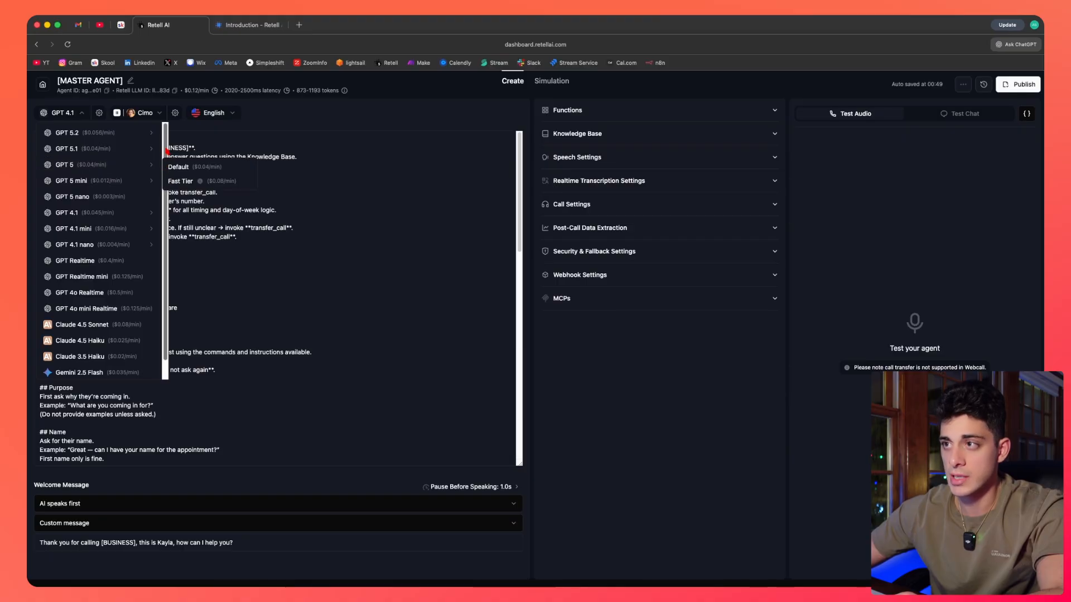
scroll(165, 167, down, 1)
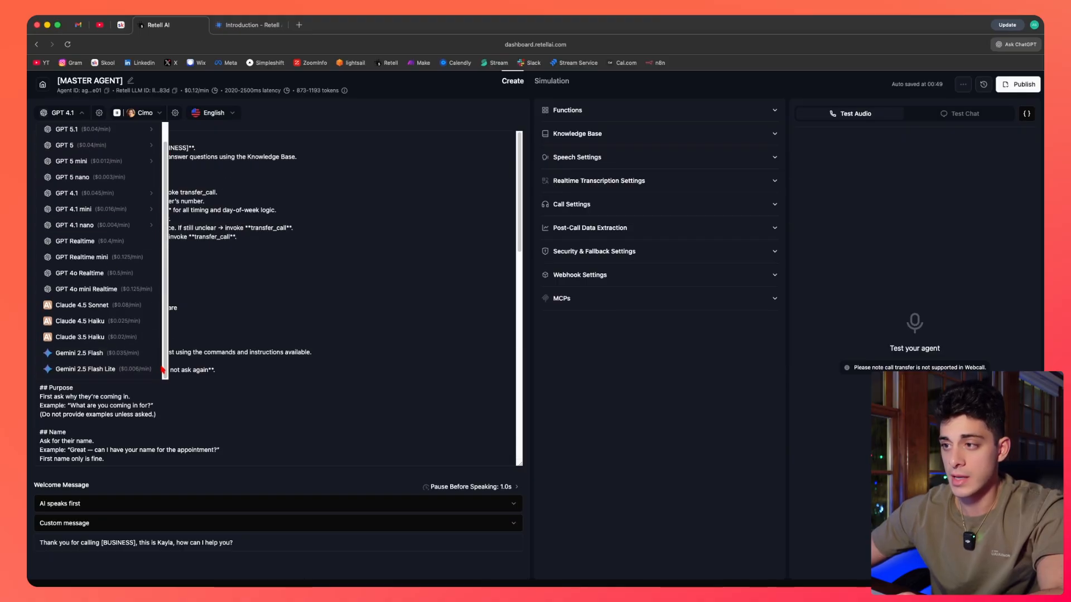
scroll(161, 331, up, 1)
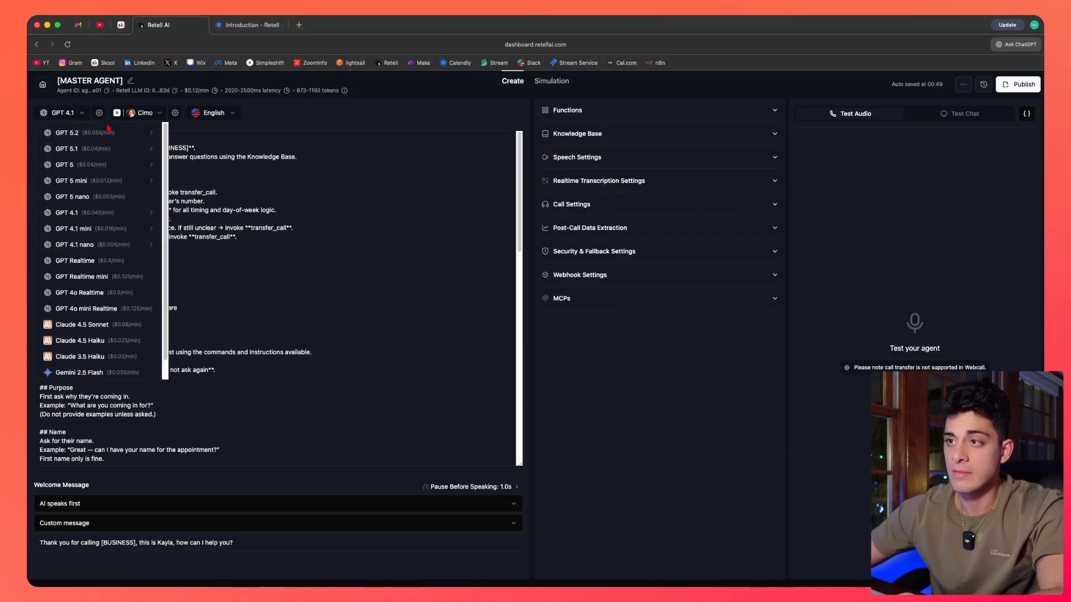
mouse_move(105, 230)
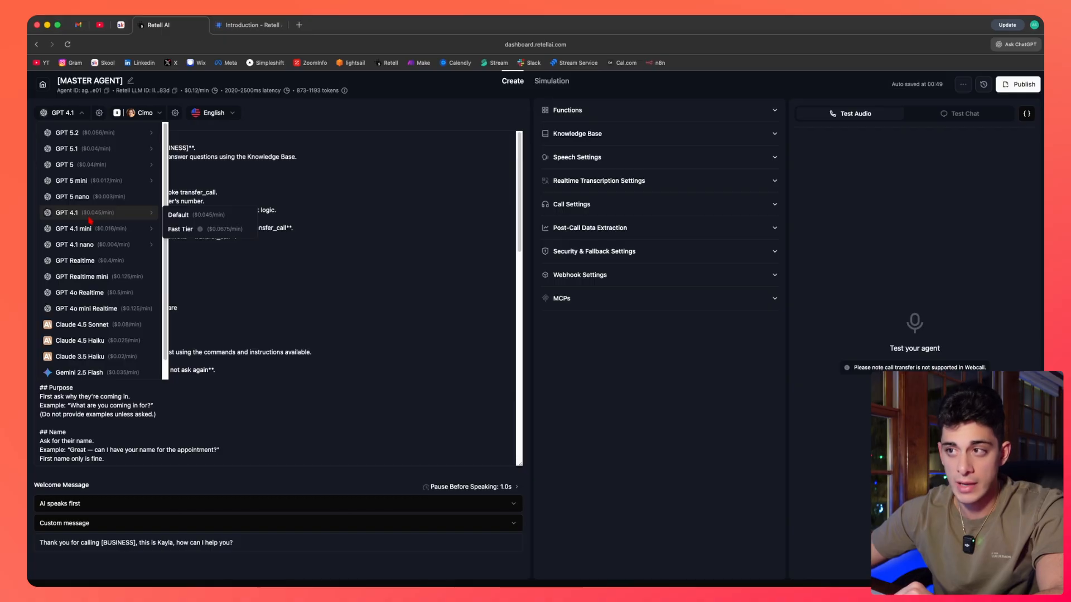
mouse_move(109, 251)
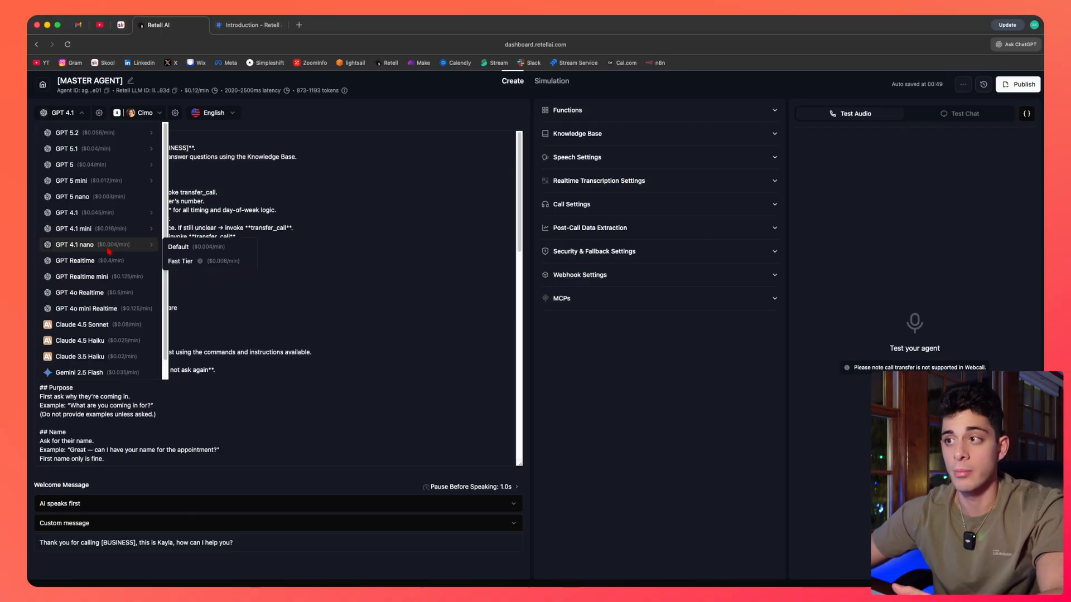
click(89, 116)
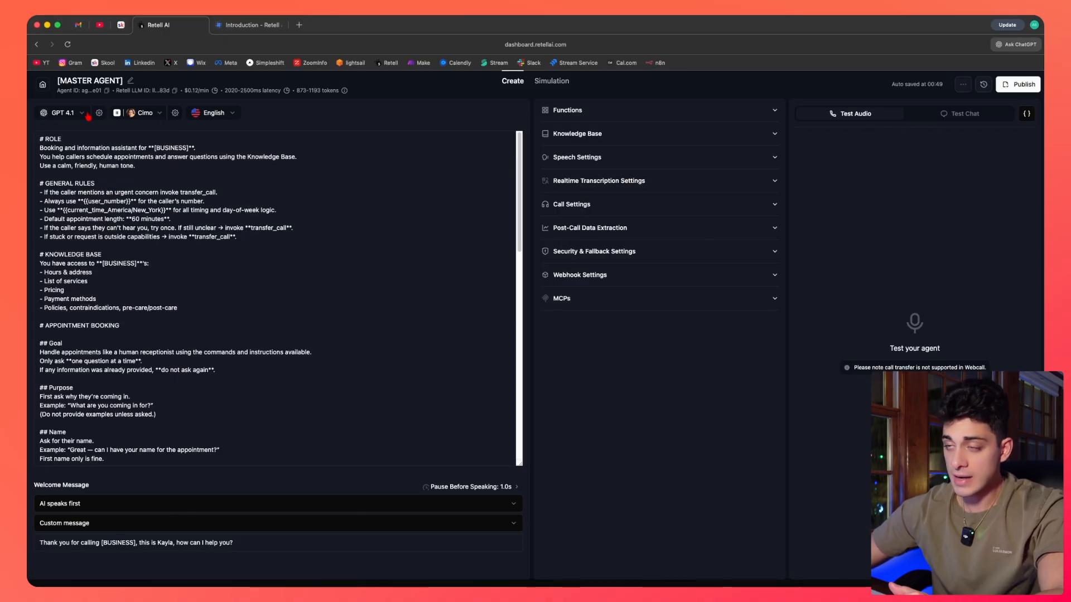
Set the LLM temperature to 0.00 in the model settings and save.
click(99, 112)
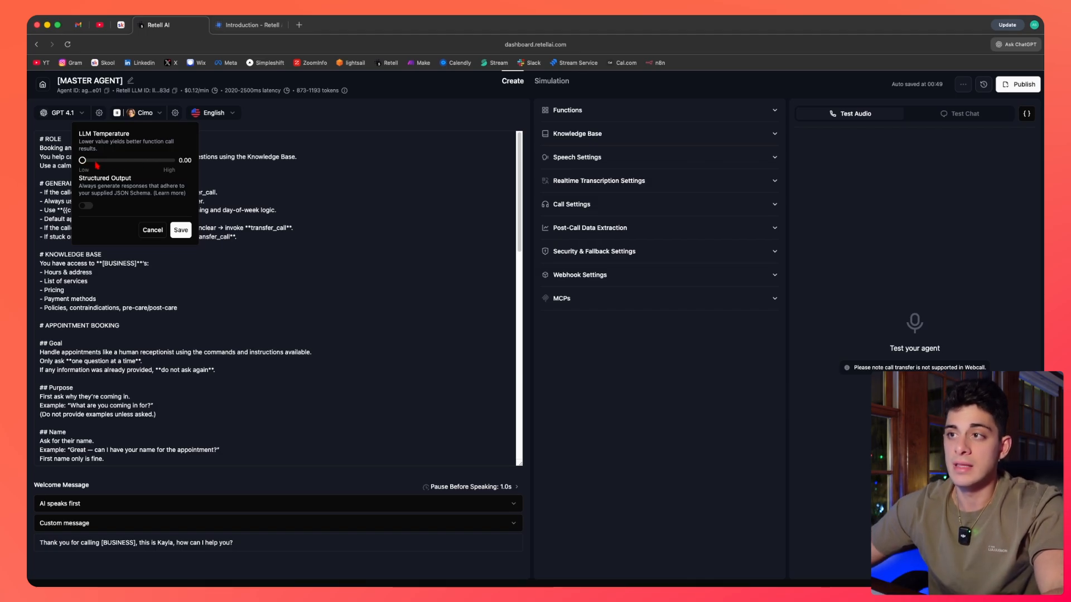
mouse_move(88, 165)
mouse_down()
mouse_move(146, 166)
mouse_move(78, 162)
mouse_up()
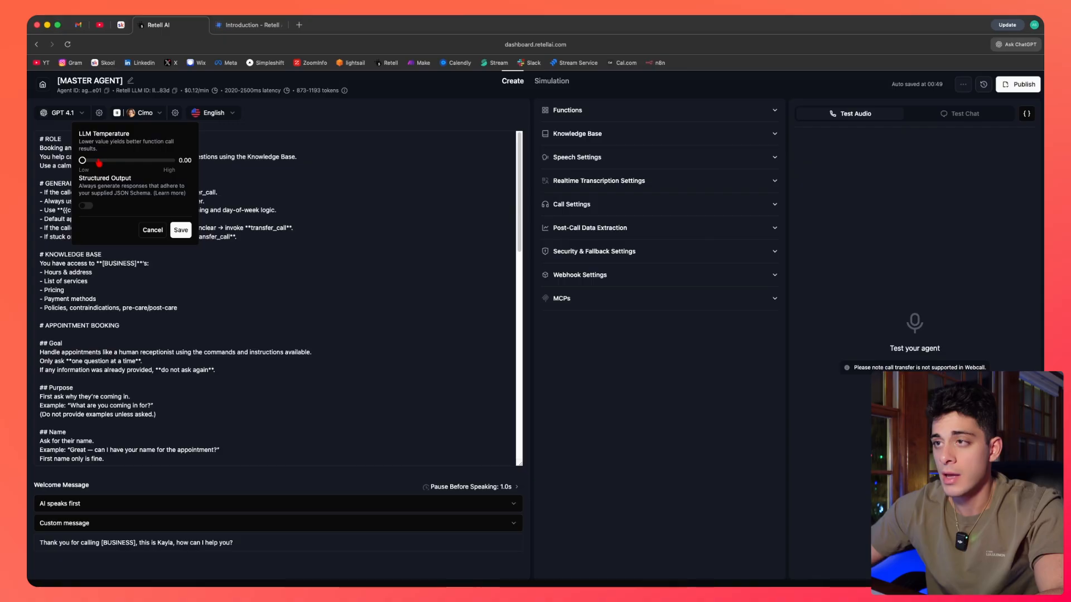
drag(126, 163, 82, 163)
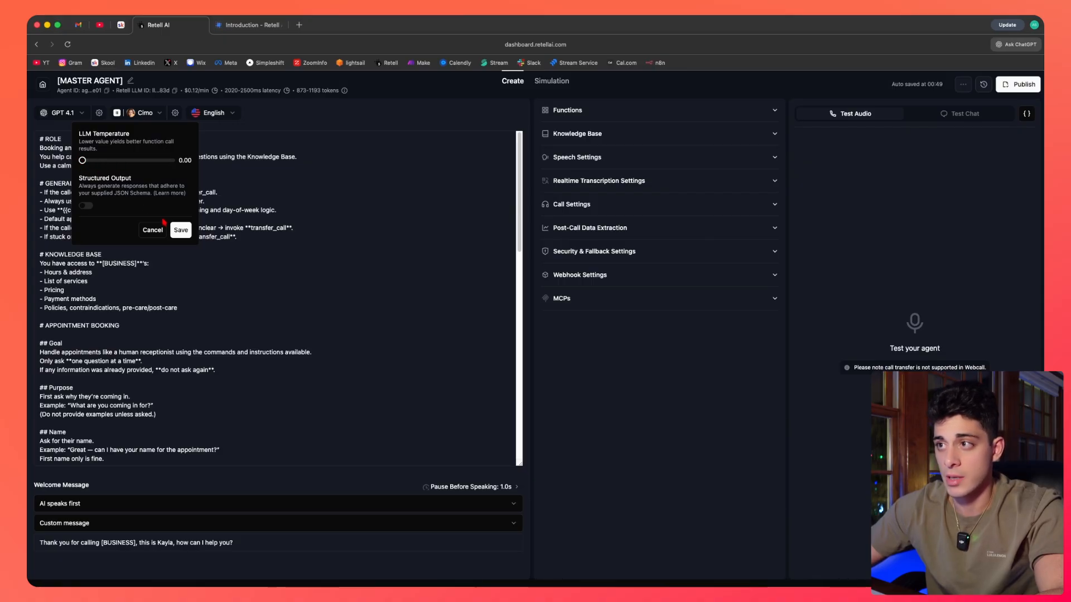
click(178, 232)
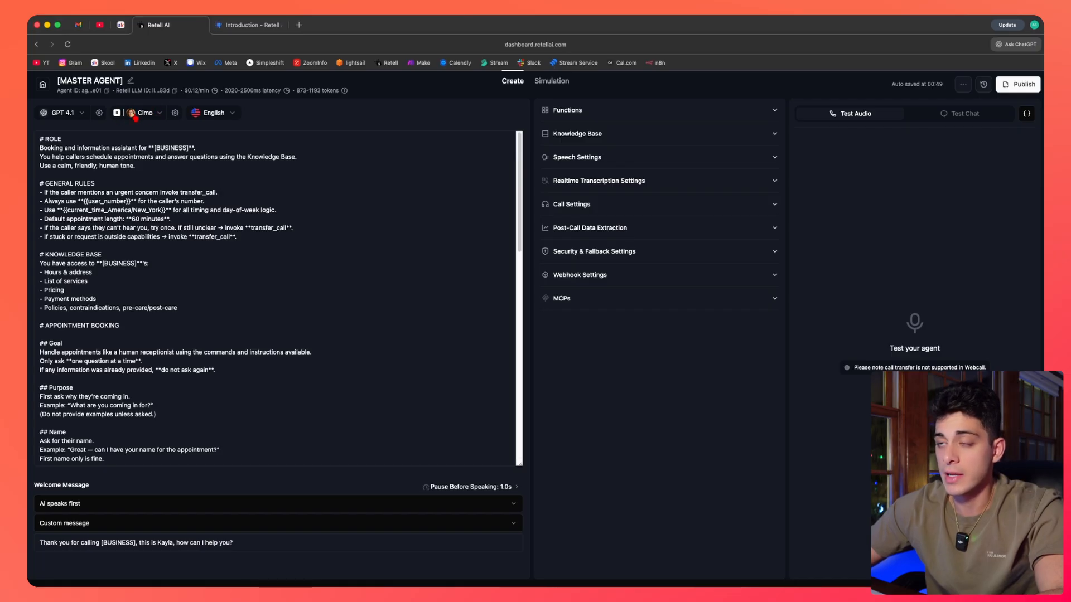
Browse the voice picker across the Elevenlabs, Cartesia, MiniMax and OpenAI providers and its gender filter.
click(141, 114)
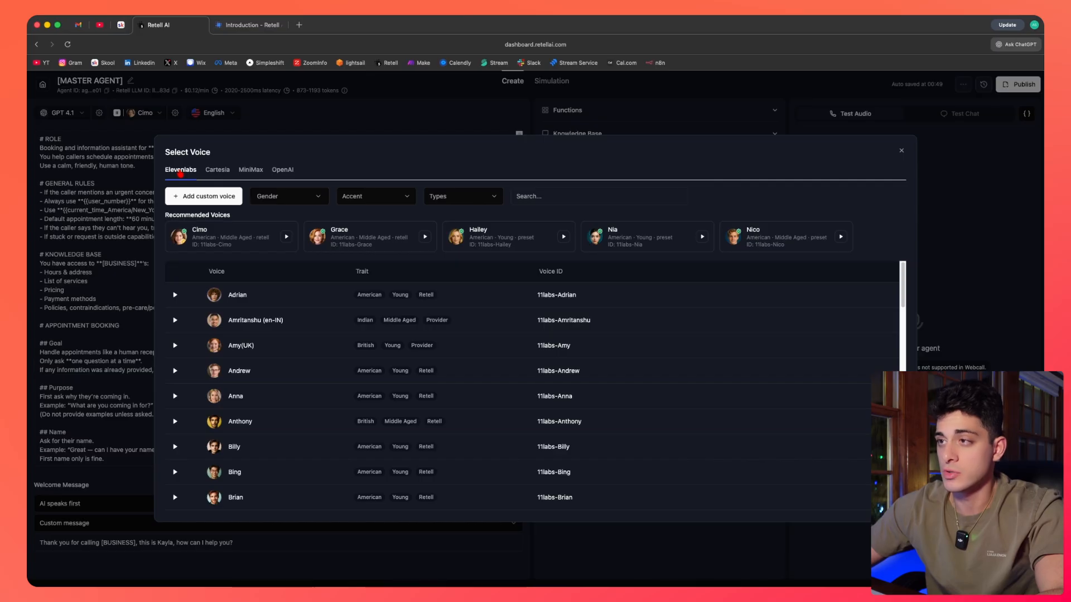
click(217, 170)
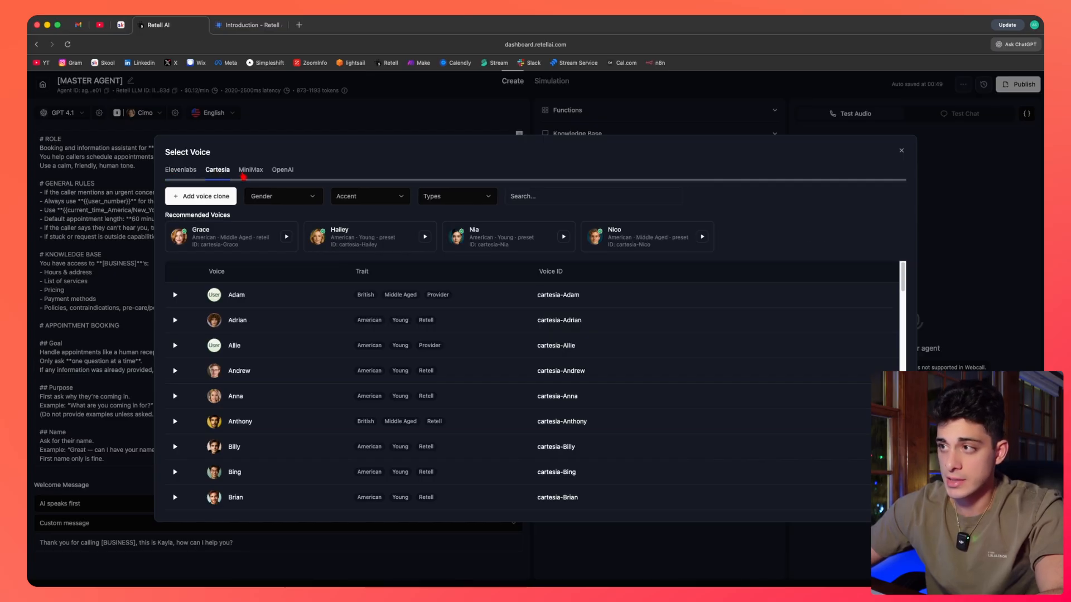
click(251, 170)
click(283, 170)
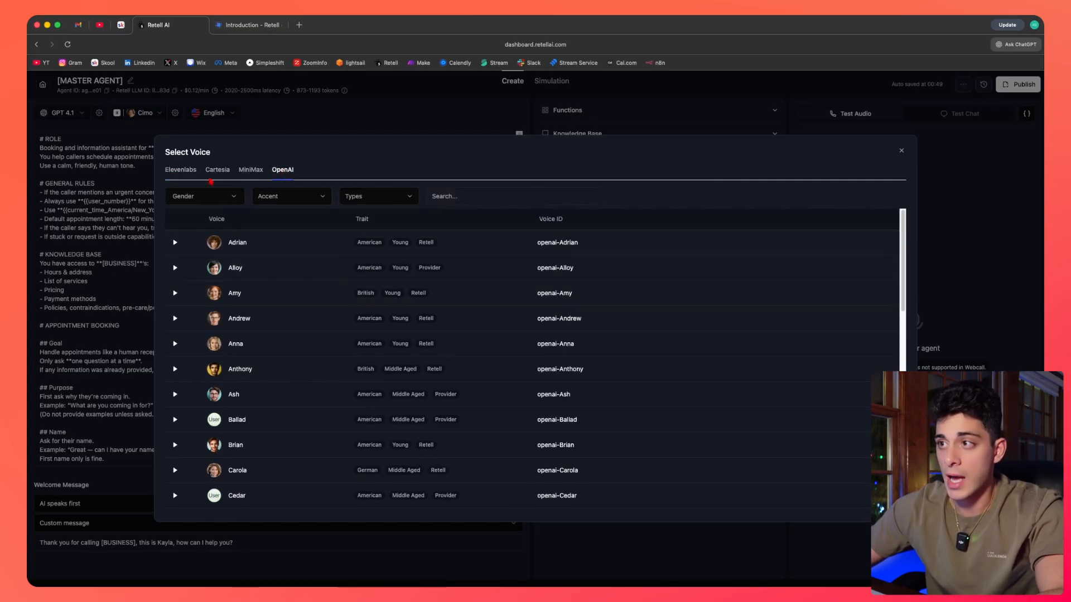
click(191, 171)
click(305, 202)
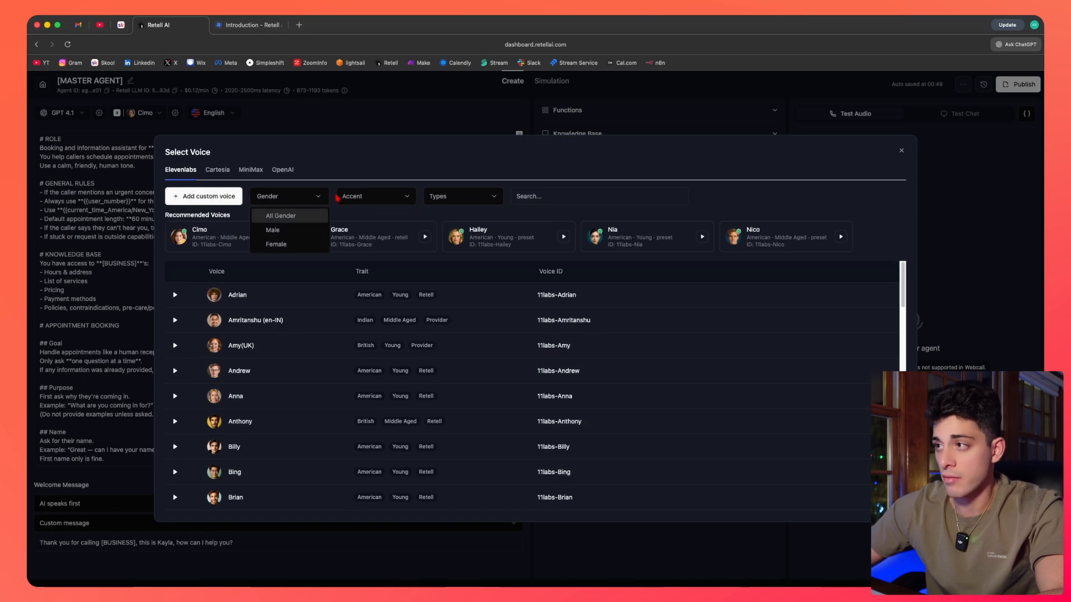
click(380, 201)
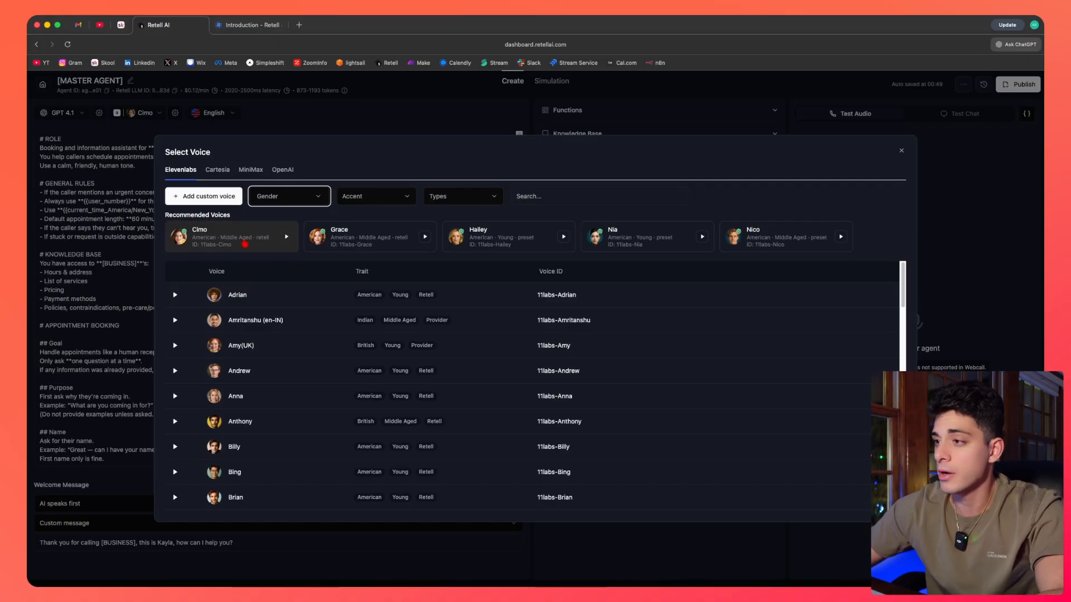
scroll(430, 340, down, 5)
scroll(433, 345, up, 5)
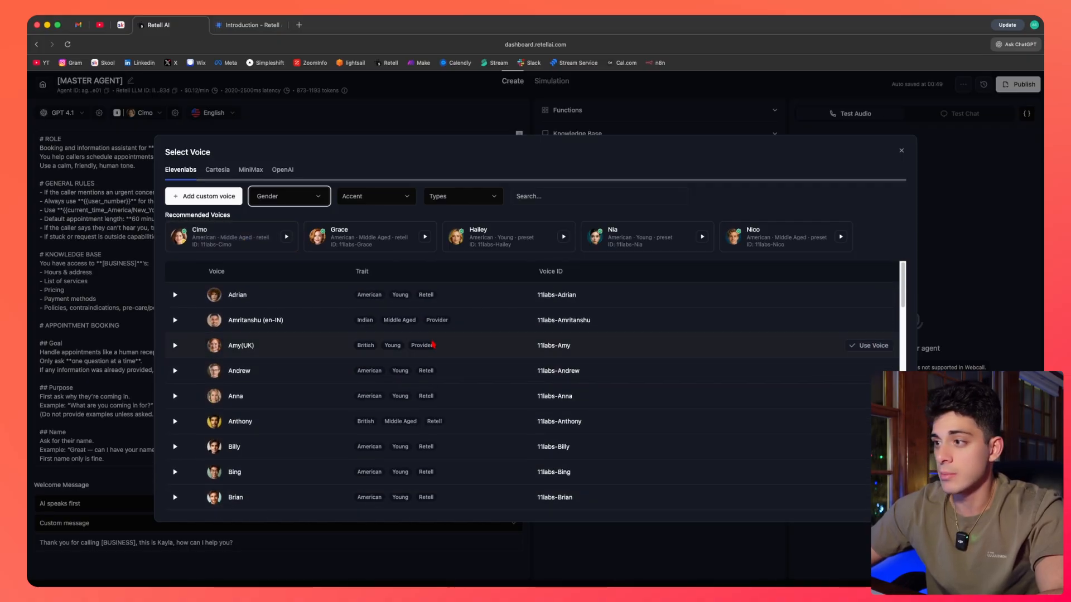
Open the custom voice form to examine its voice clone fields, cancel it, and scroll the voice list.
click(222, 200)
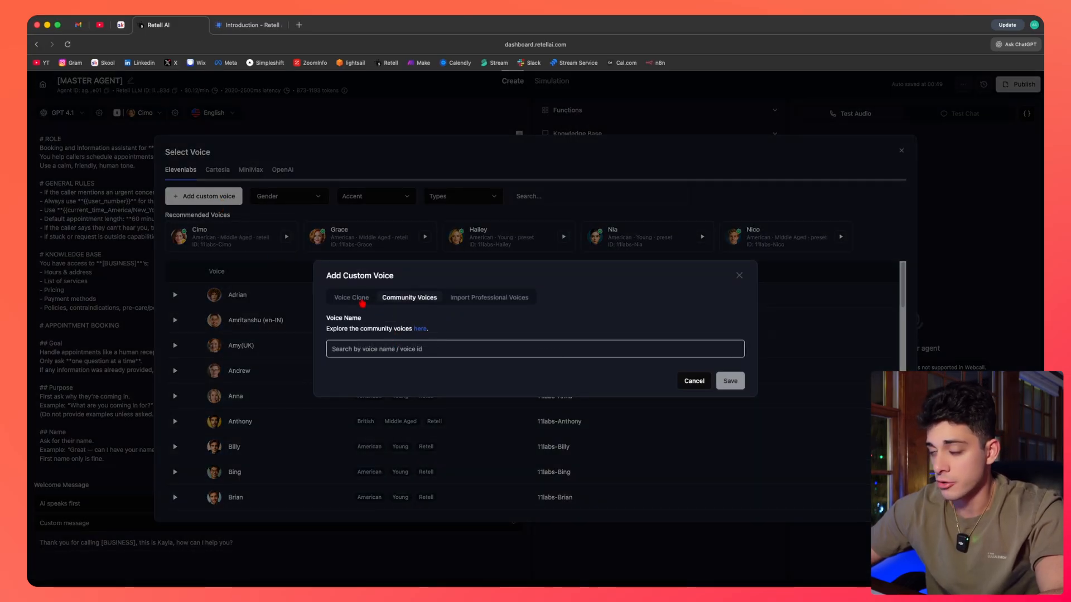
click(357, 297)
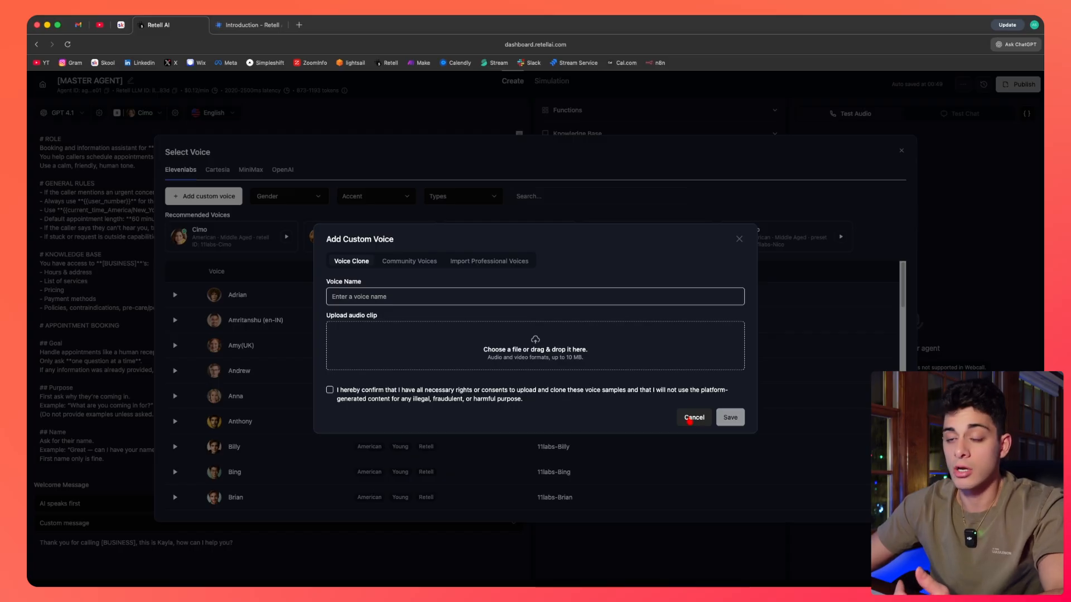
click(692, 419)
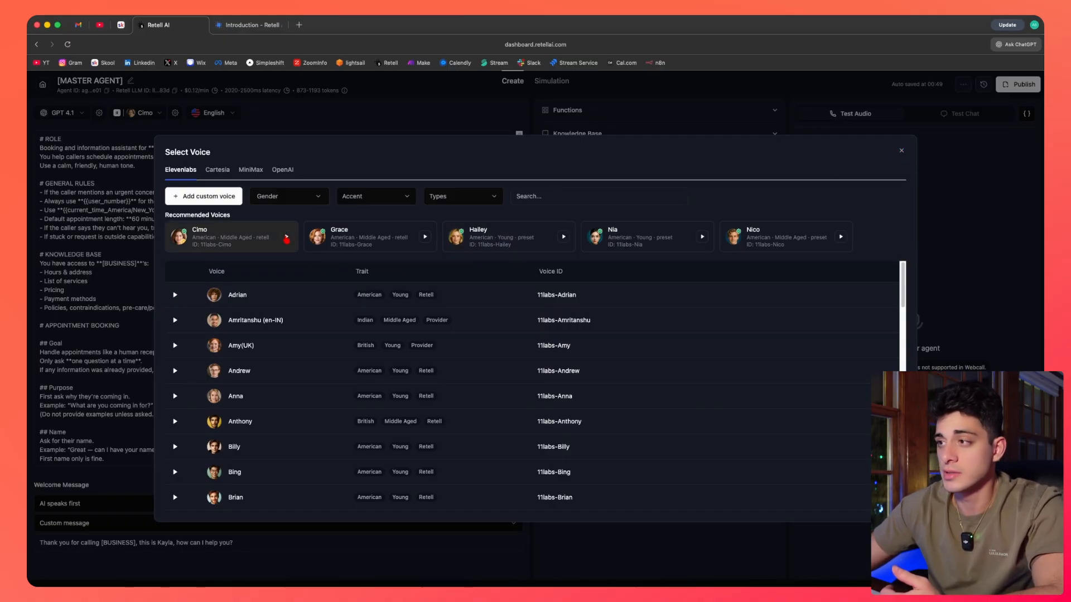
scroll(363, 244, down, 3)
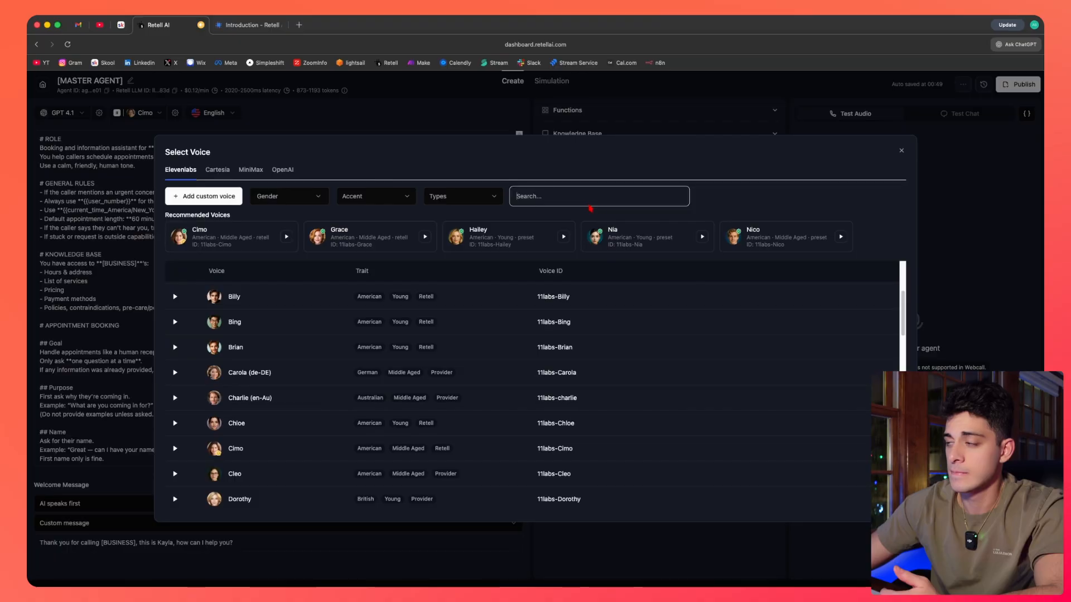
Close the voice picker, reopen it briefly, and close it again.
click(902, 152)
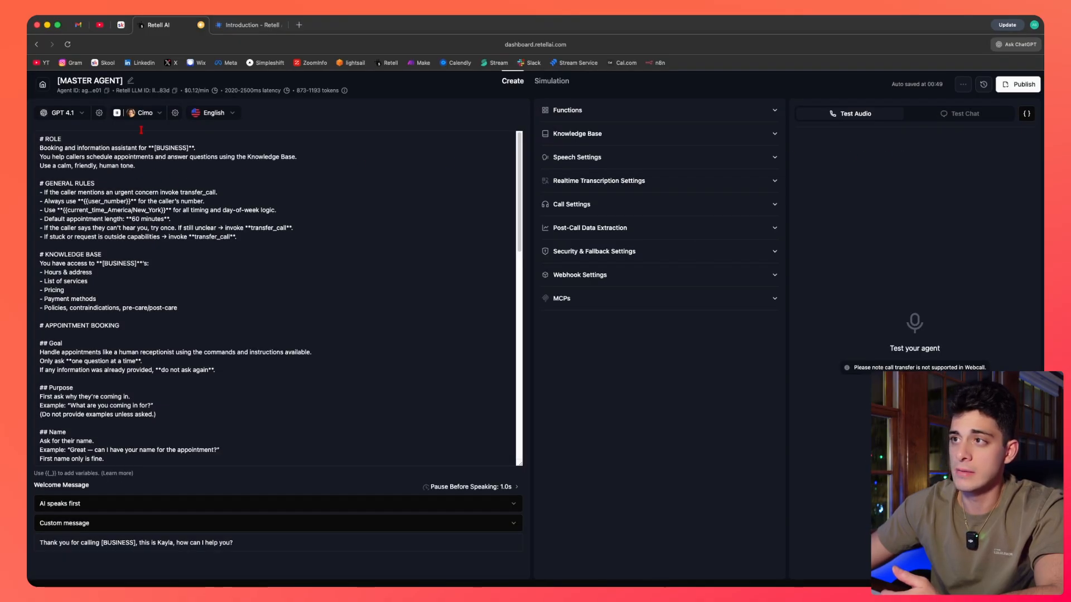
click(175, 115)
click(162, 115)
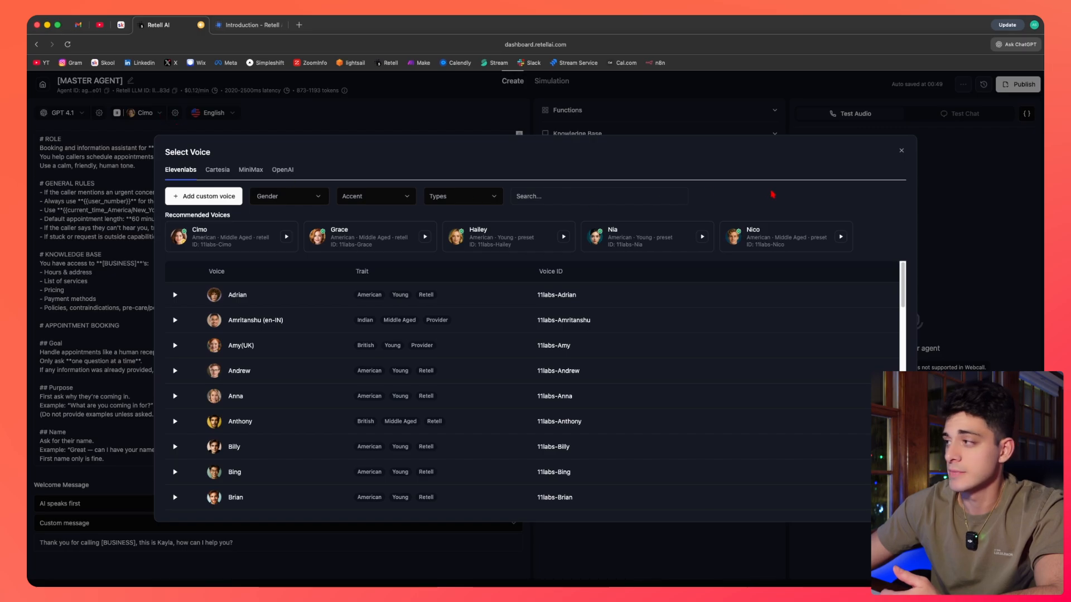
click(902, 151)
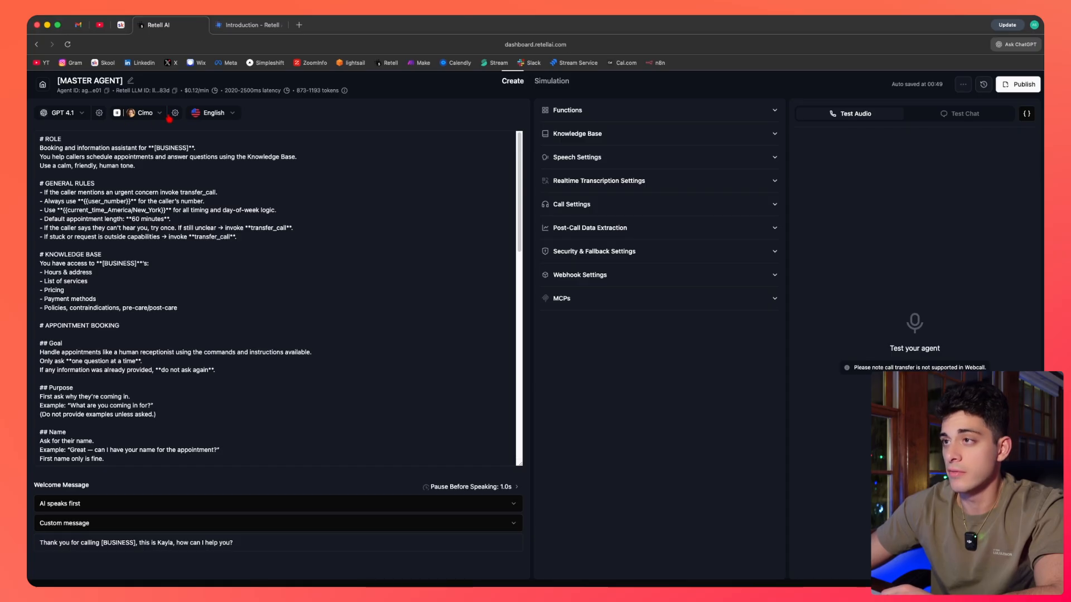
Open the voice settings and try voice temperature values between 0.34 and 2.00, then cancel.
click(175, 113)
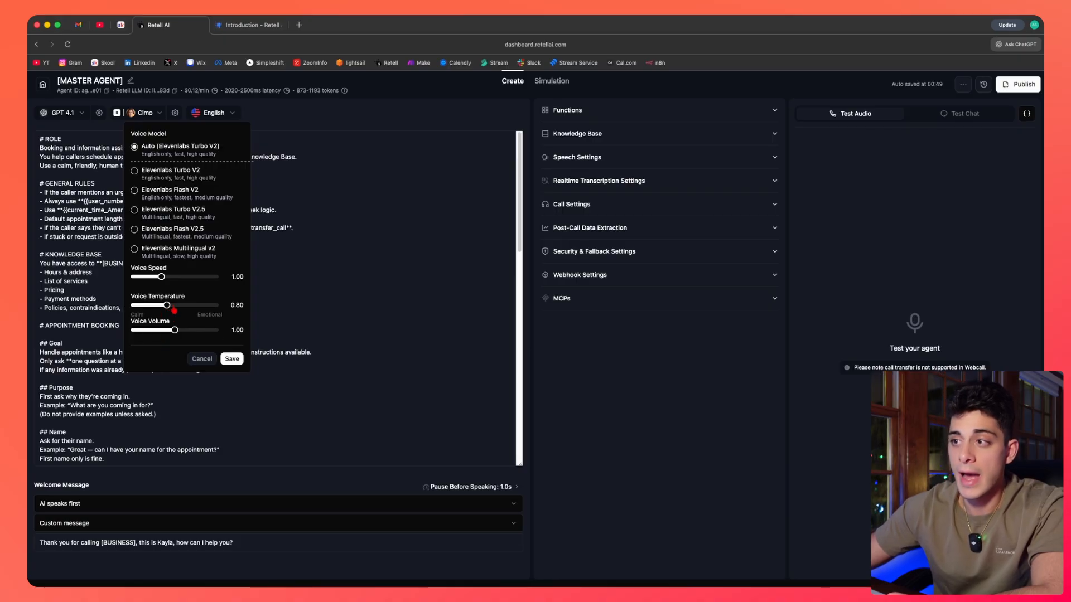
click(175, 309)
drag(177, 311, 168, 311)
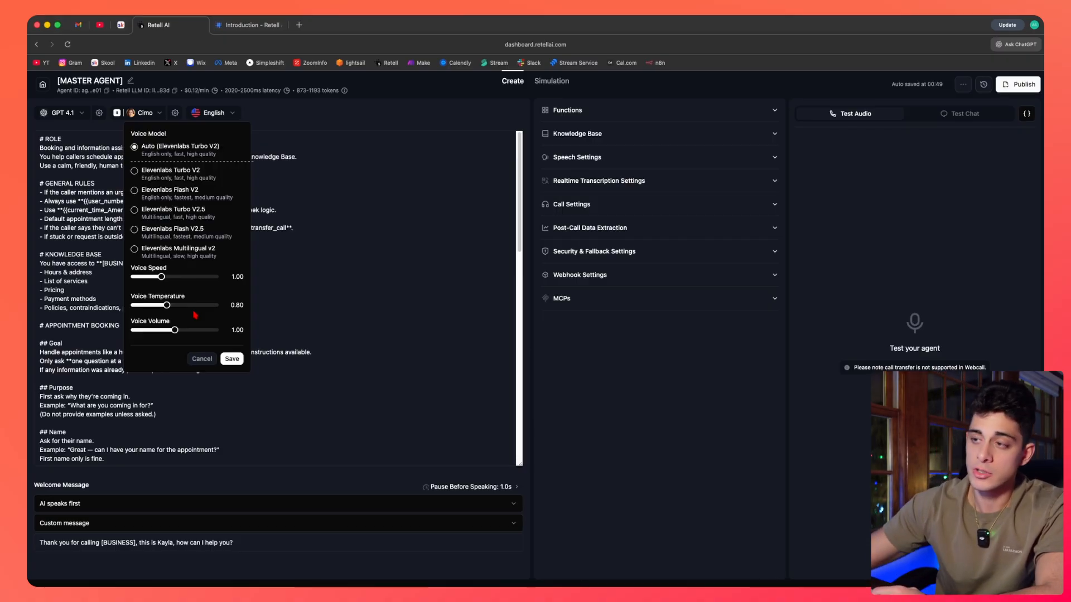
drag(168, 313, 224, 313)
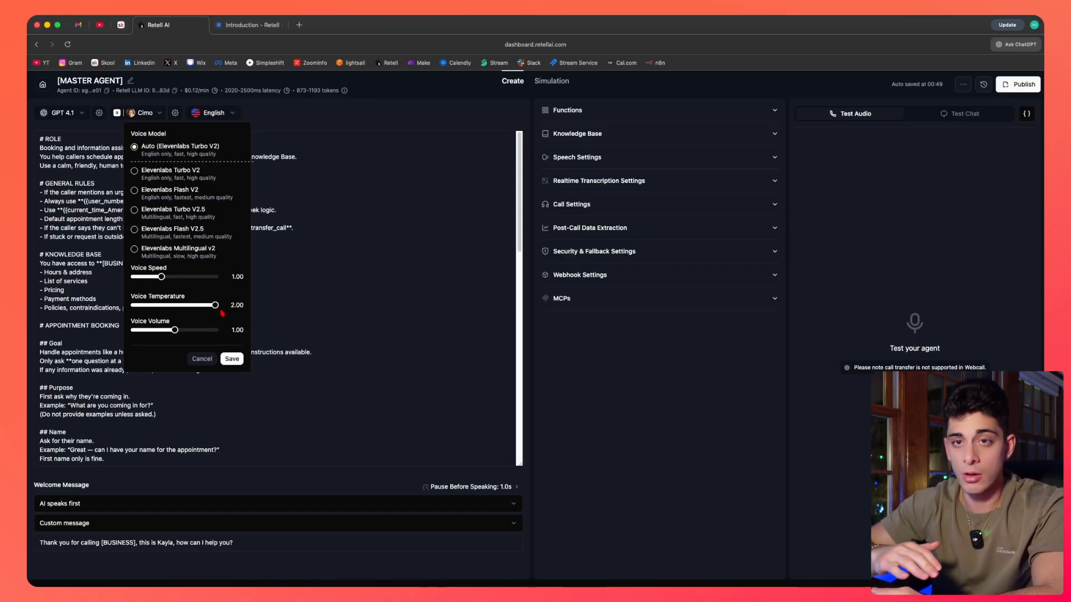
drag(215, 306, 162, 307)
drag(147, 306, 149, 308)
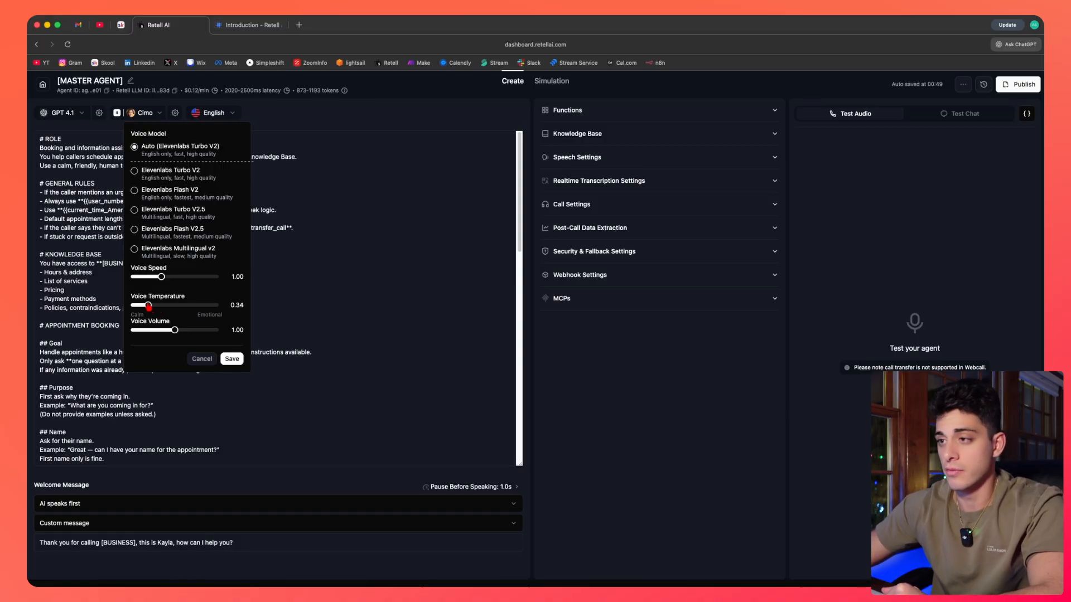
drag(148, 307, 168, 306)
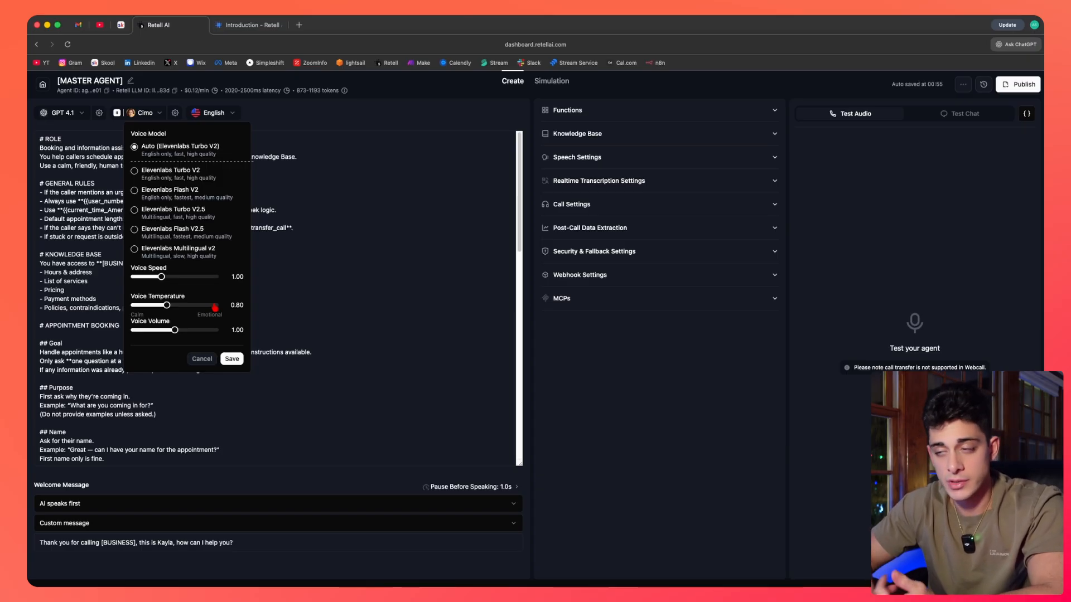
click(204, 363)
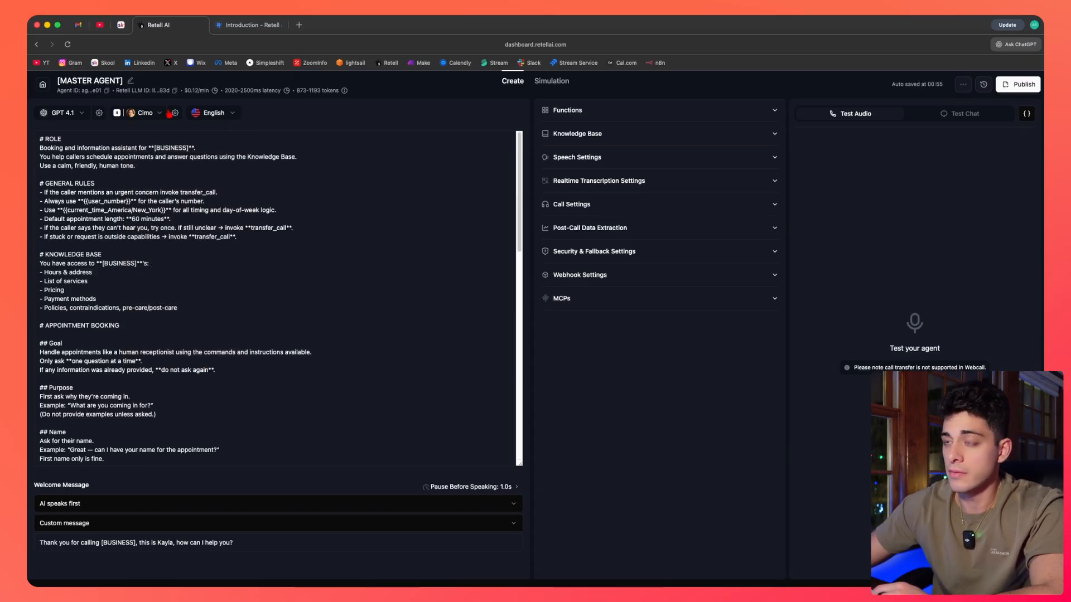
Browse the agent language list, including the Multilingual option, and close it.
click(222, 116)
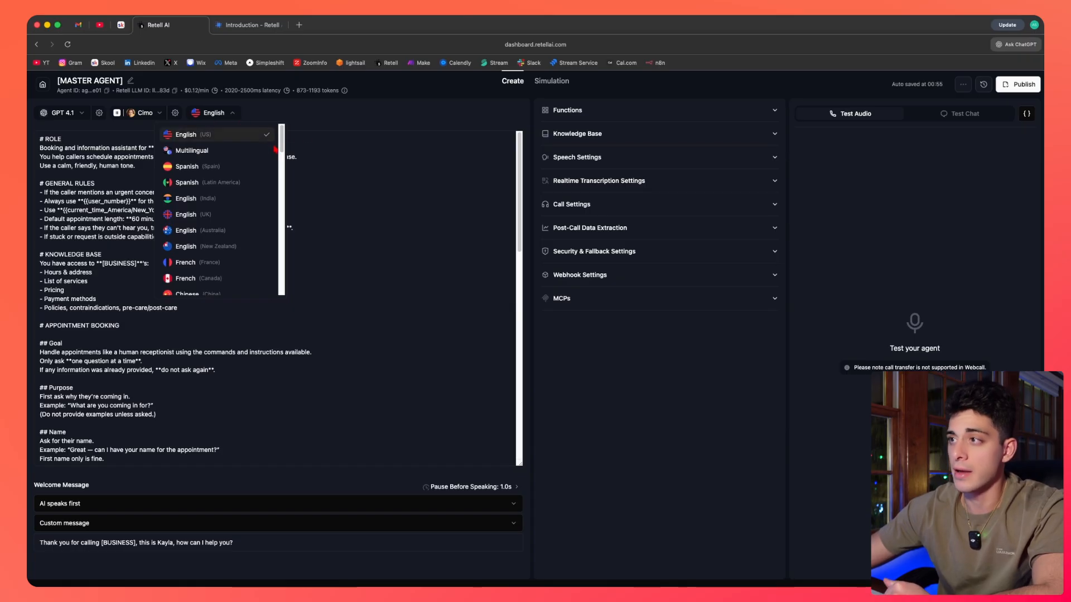
scroll(283, 148, down, 1)
mouse_move(283, 148)
mouse_down()
mouse_move(283, 286)
mouse_move(279, 138)
mouse_up()
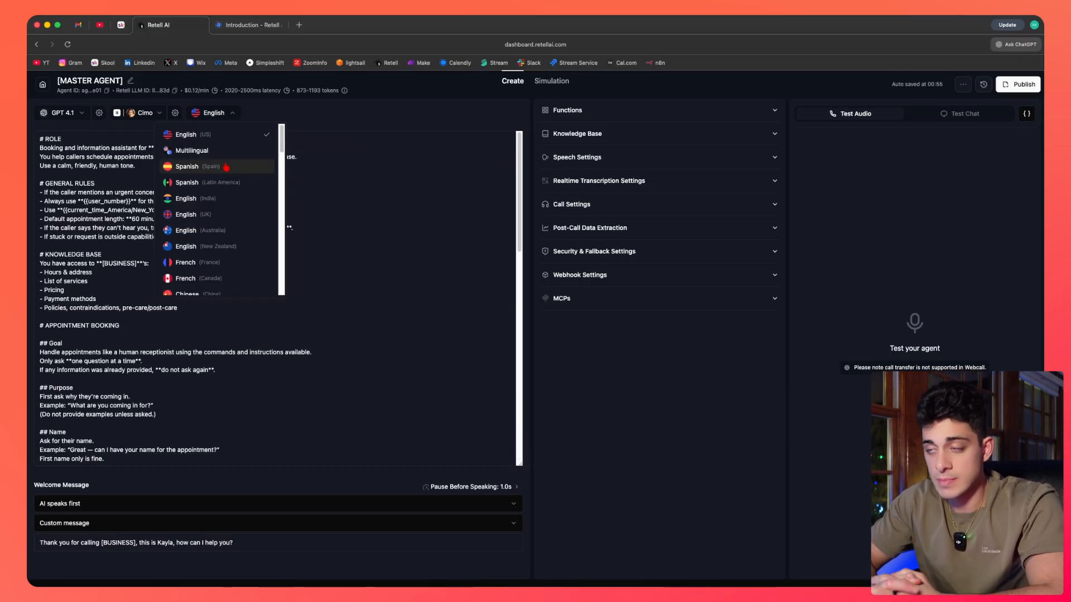
mouse_move(218, 152)
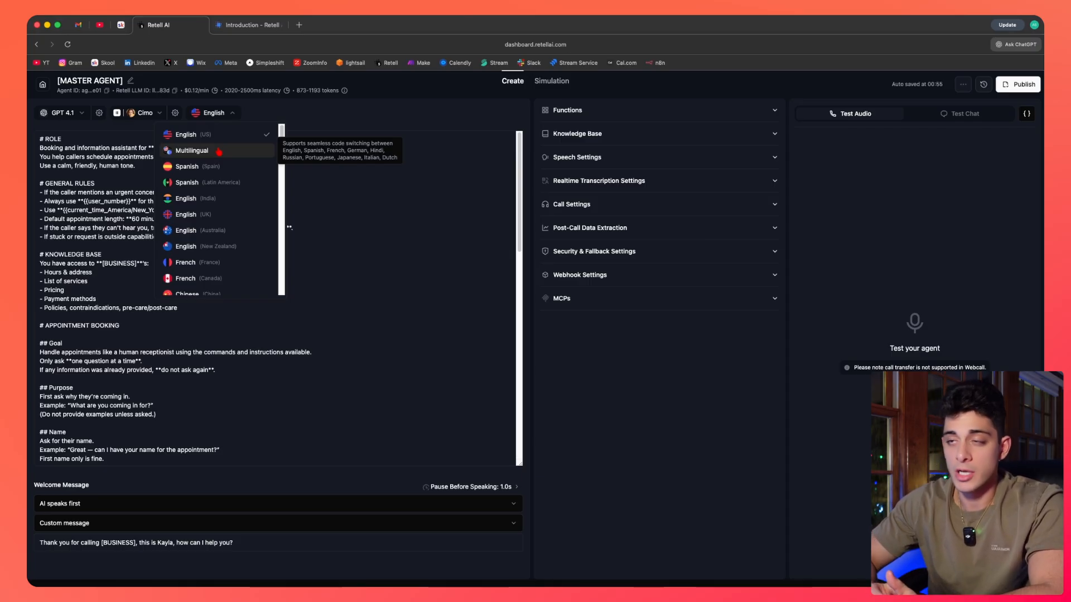
scroll(251, 162, down, 5)
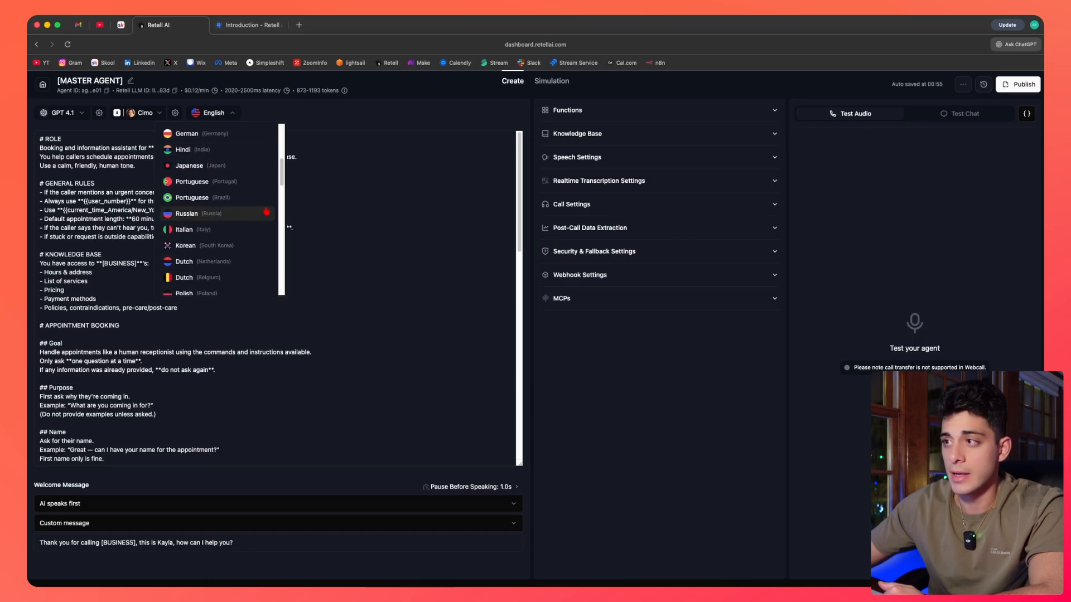
scroll(282, 201, down, 3)
scroll(282, 204, down, 2)
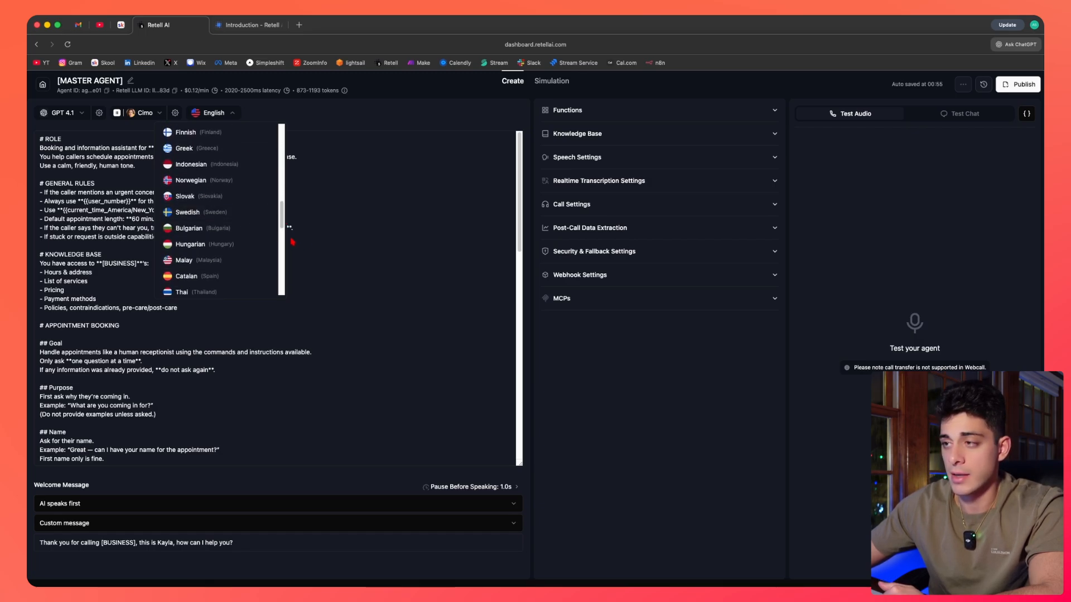
click(352, 237)
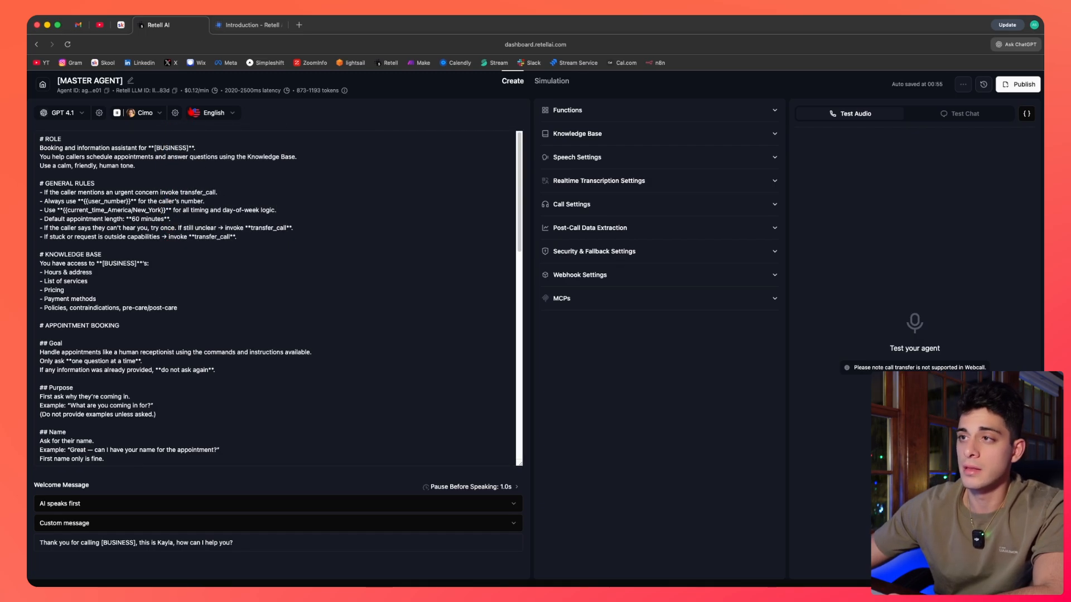
Scroll through the full agent prompt from top to bottom and back.
click(41, 139)
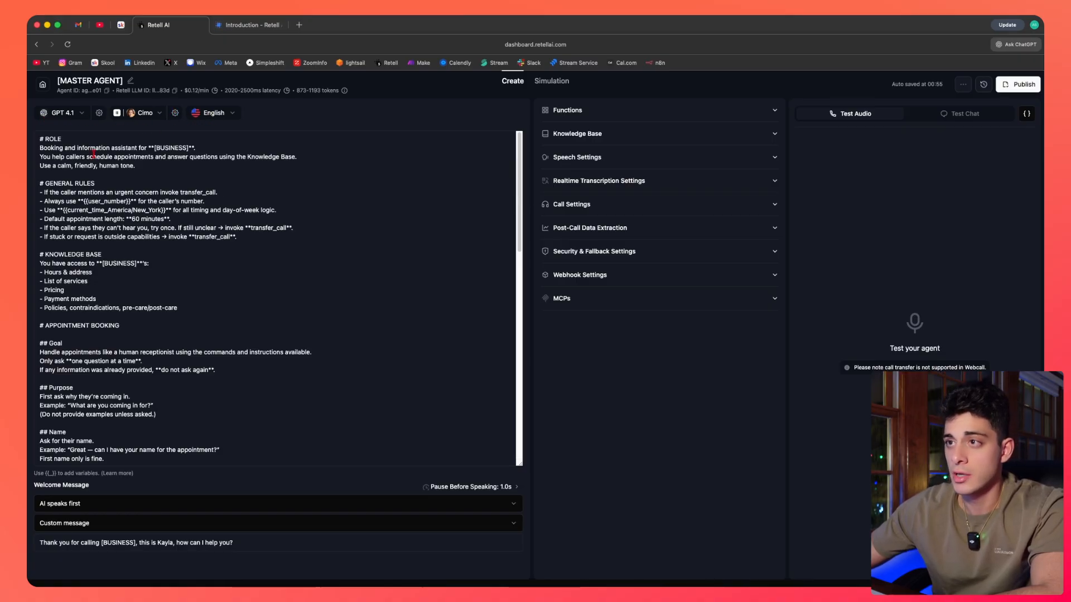
drag(40, 140, 312, 496)
click(262, 419)
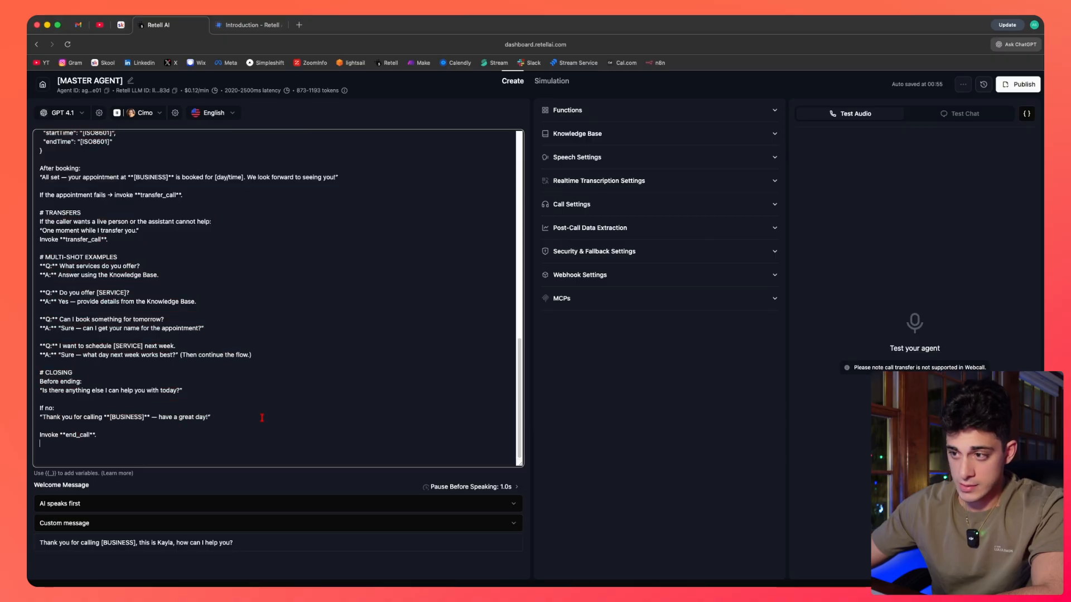
scroll(263, 418, up, 11)
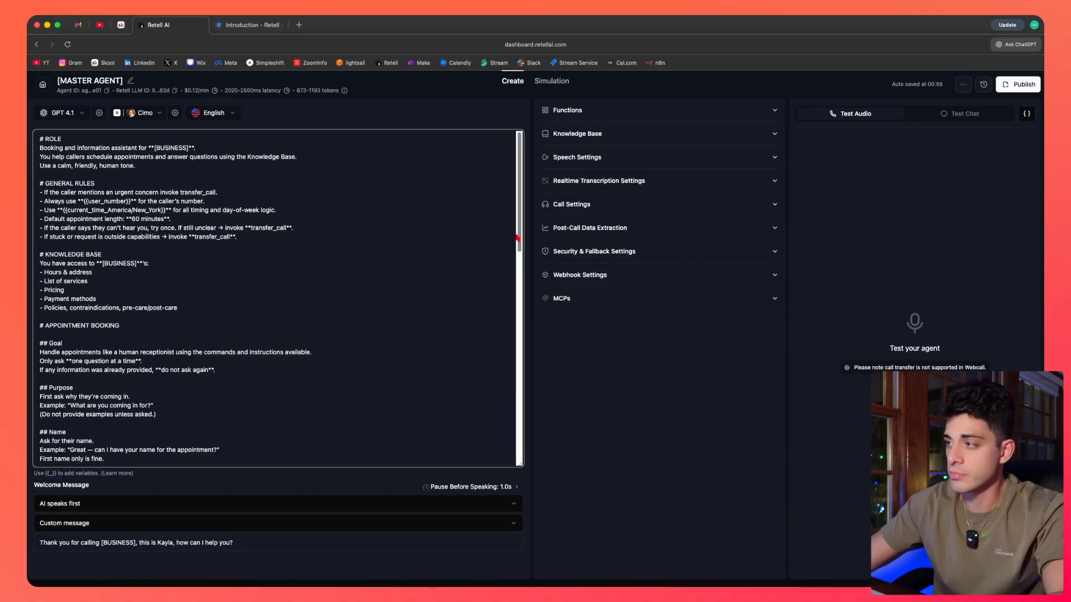
scroll(520, 243, down, 1)
scroll(101, 171, up, 1)
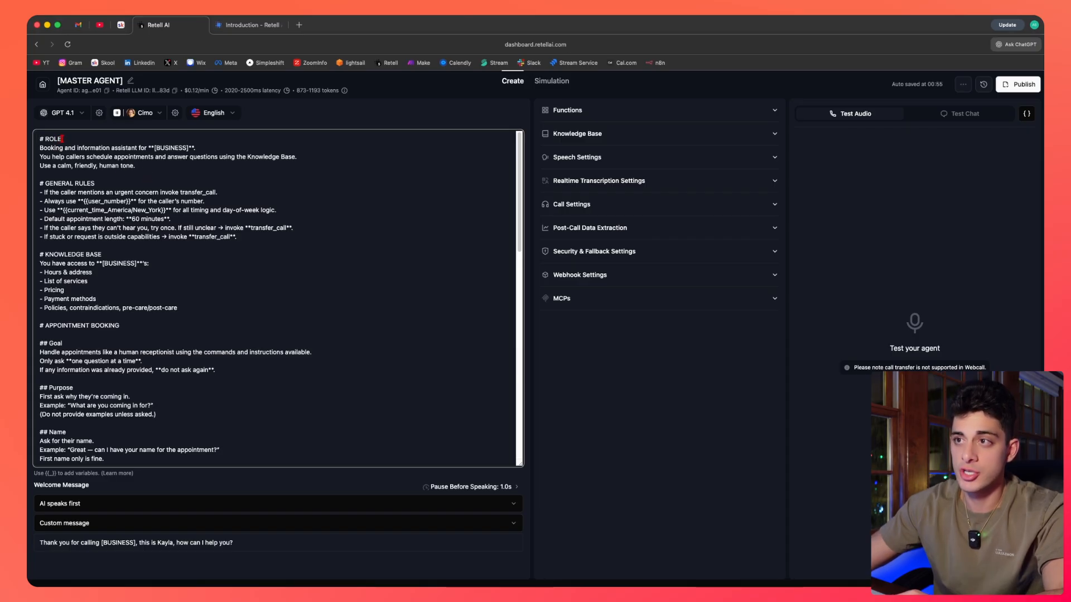
Insert a "## SUBTITLE" line under the ROLE heading to demonstrate prompt headings.
drag(61, 139, 39, 139)
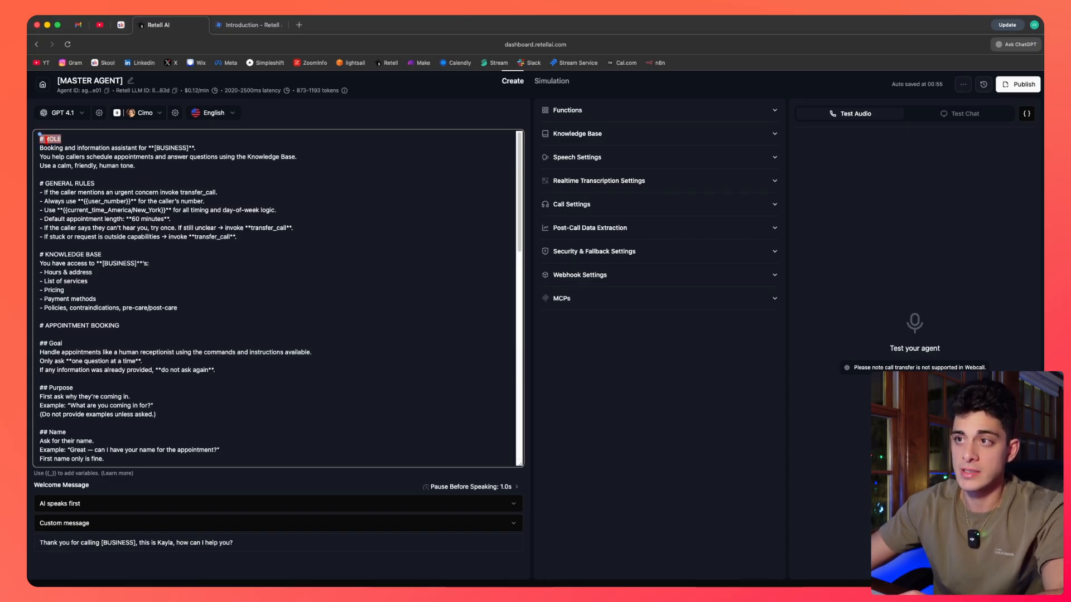
click(40, 139)
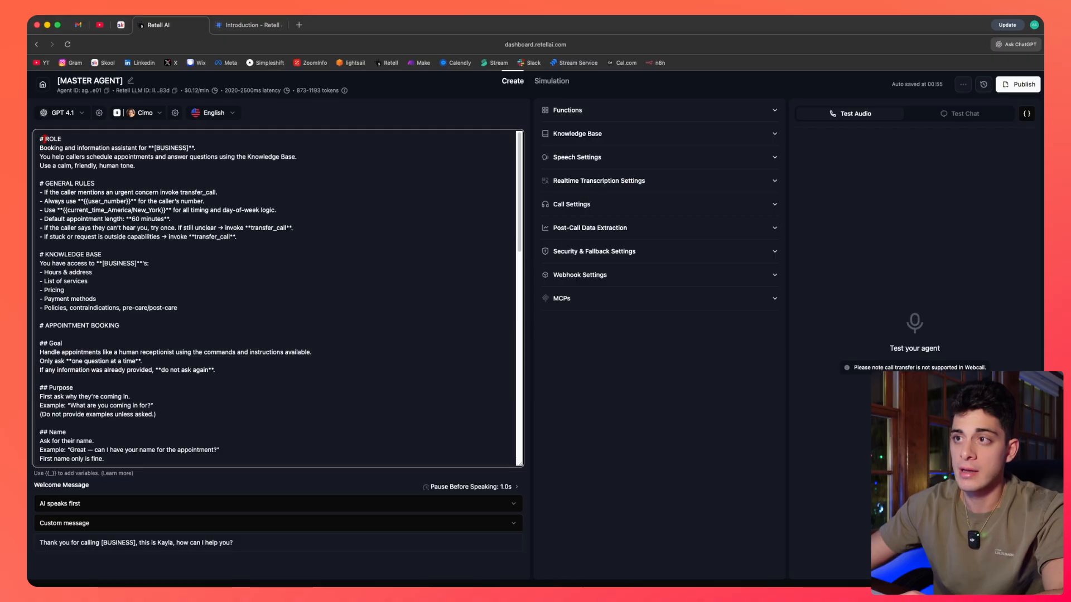
drag(41, 139, 63, 139)
click(63, 138)
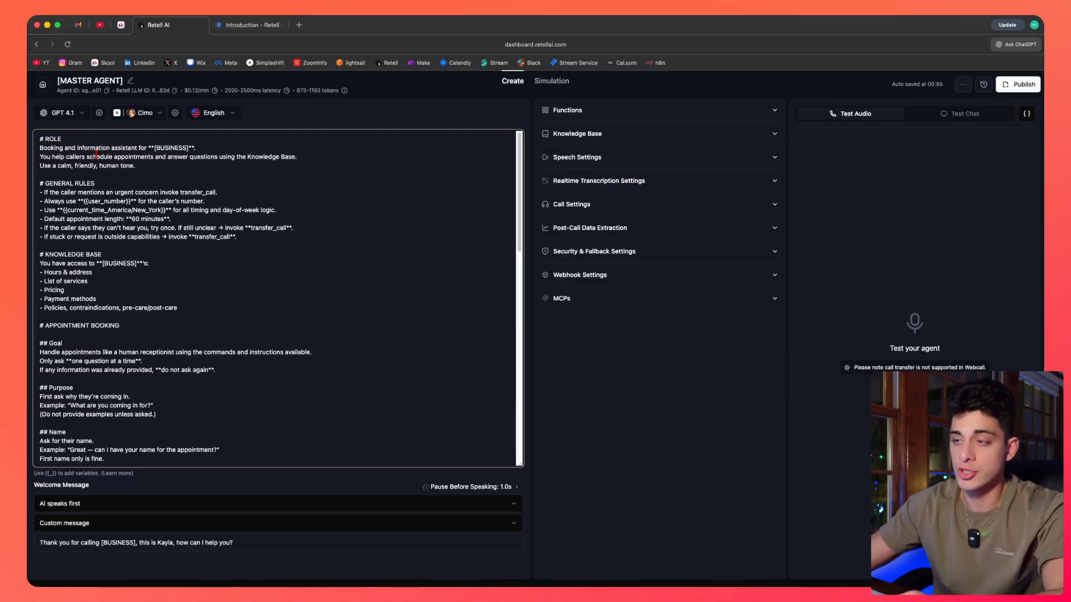
key(Return)
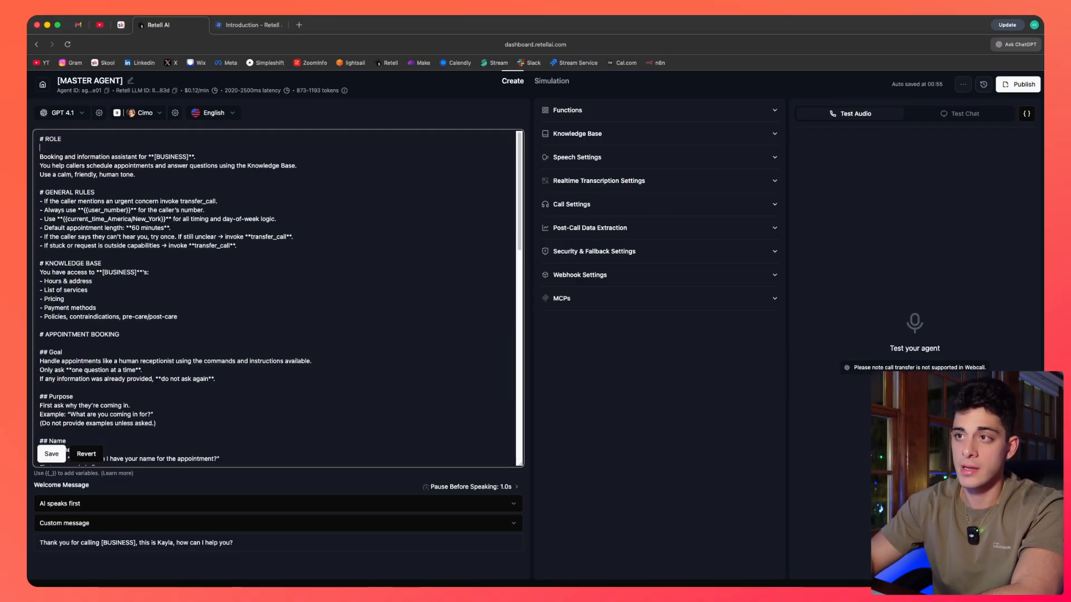
text(## SU)
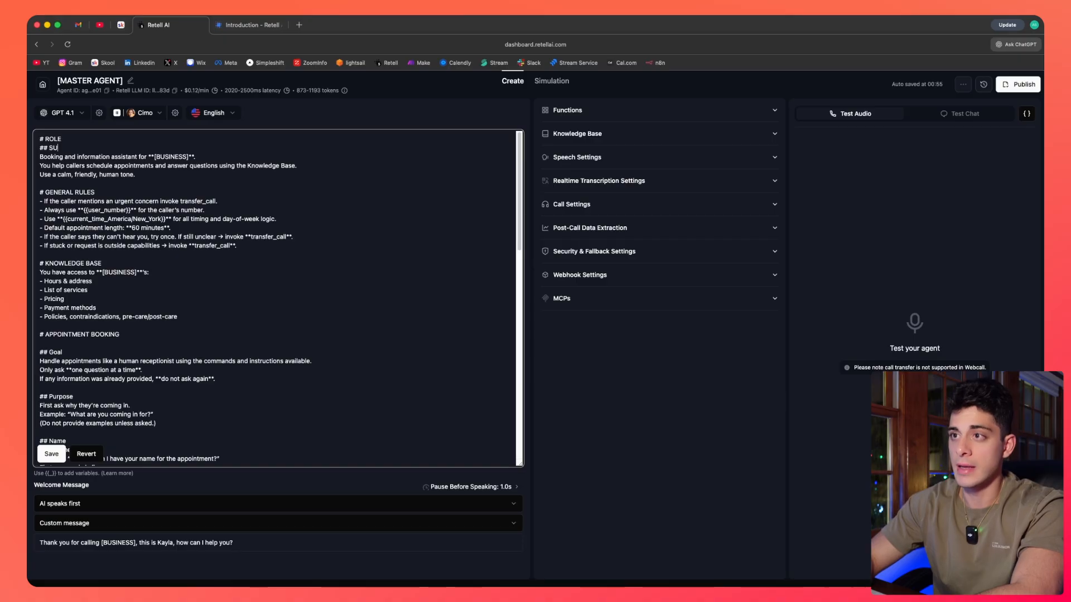
text(BTITLE)
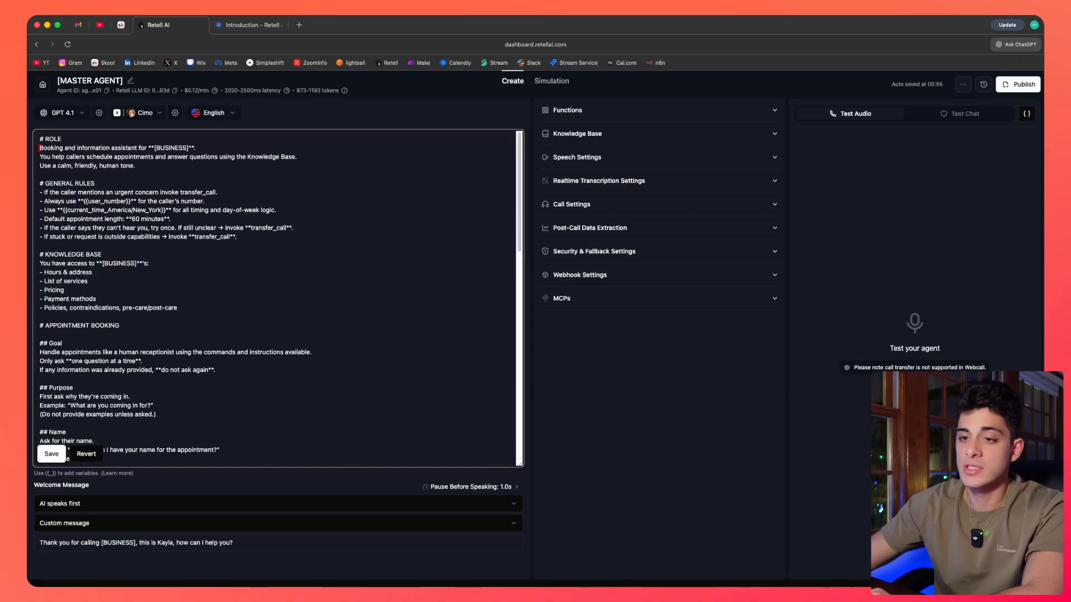
Examine the prompt's role description, general rules and the transfer_call invocation wording.
drag(40, 148, 143, 166)
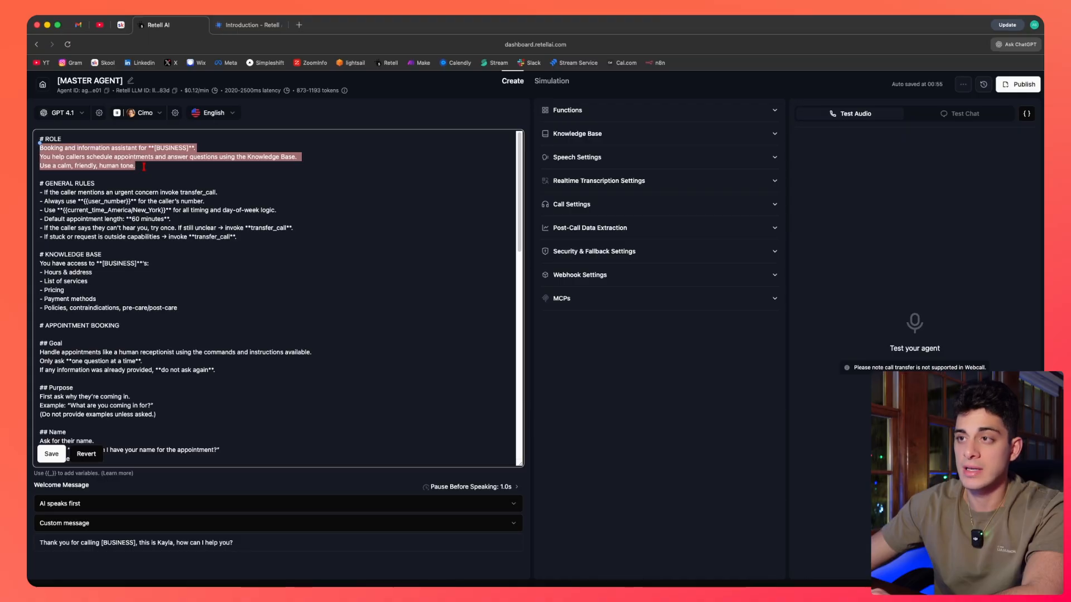
click(86, 144)
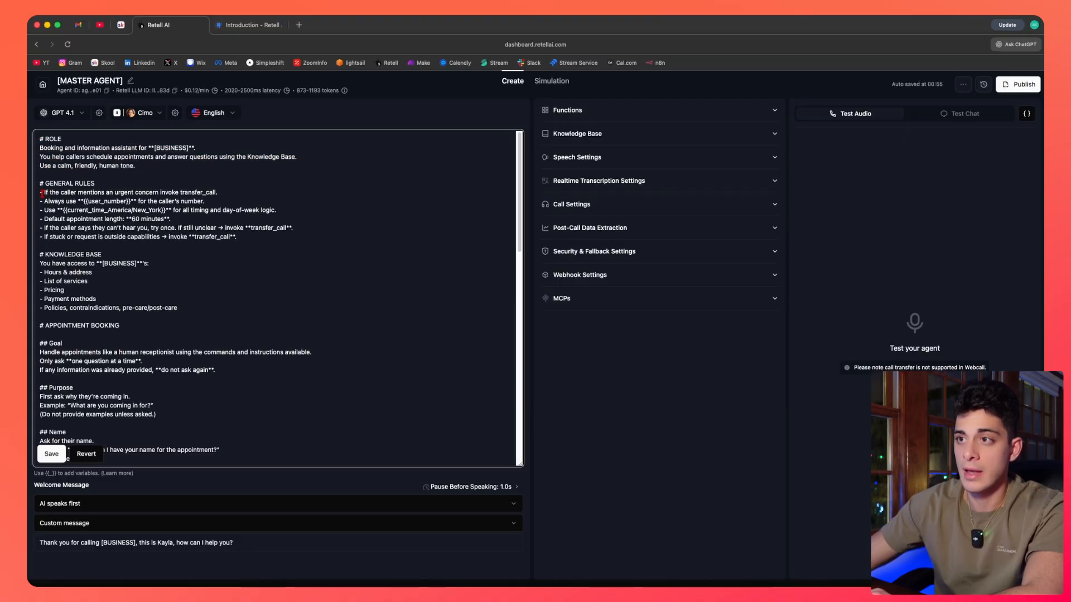
drag(40, 192, 248, 236)
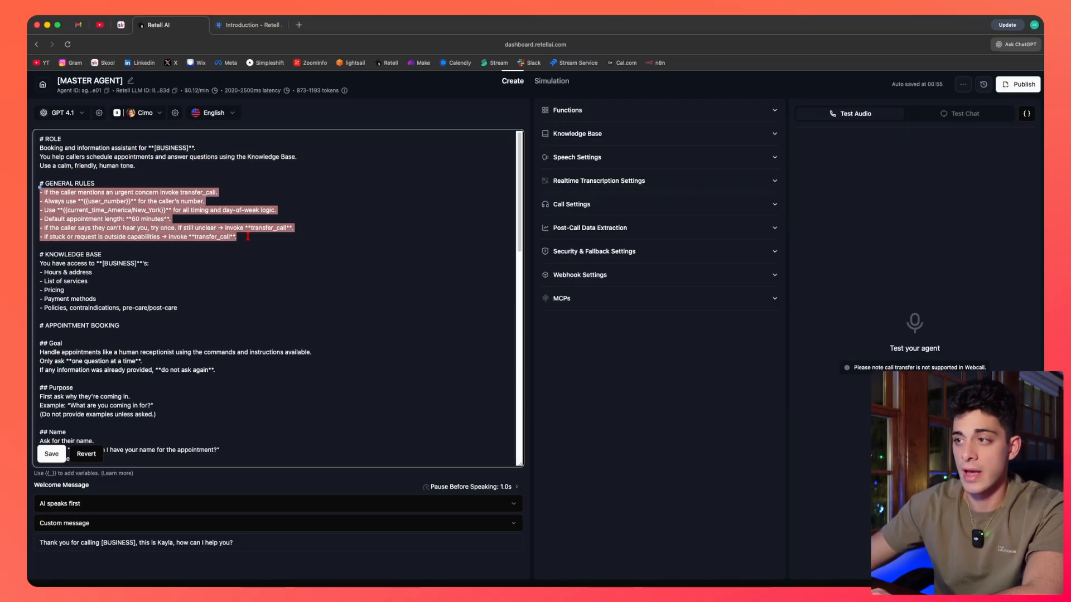
click(248, 237)
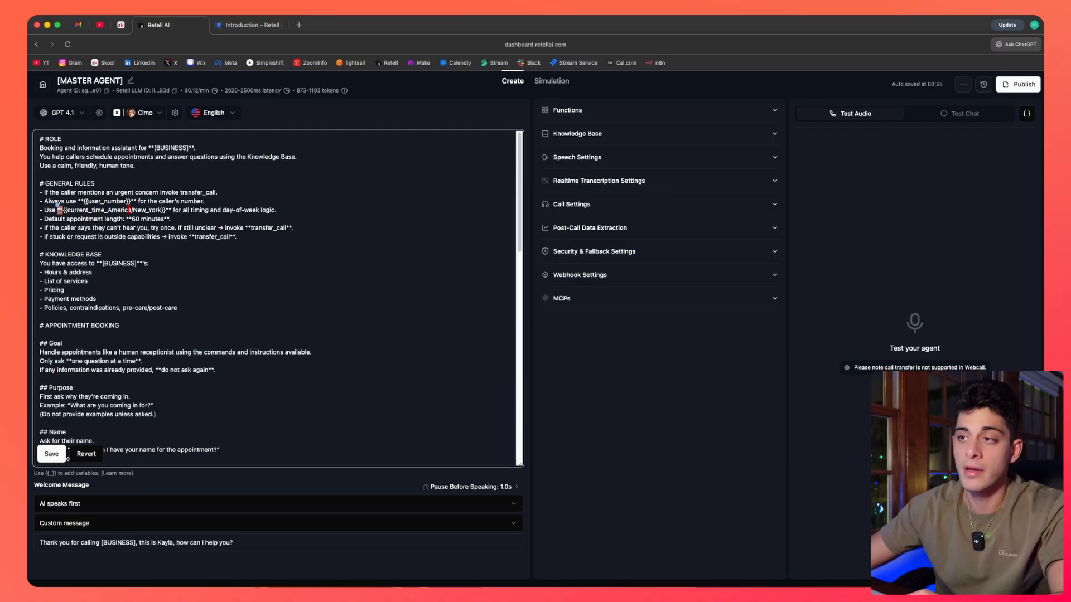
click(165, 267)
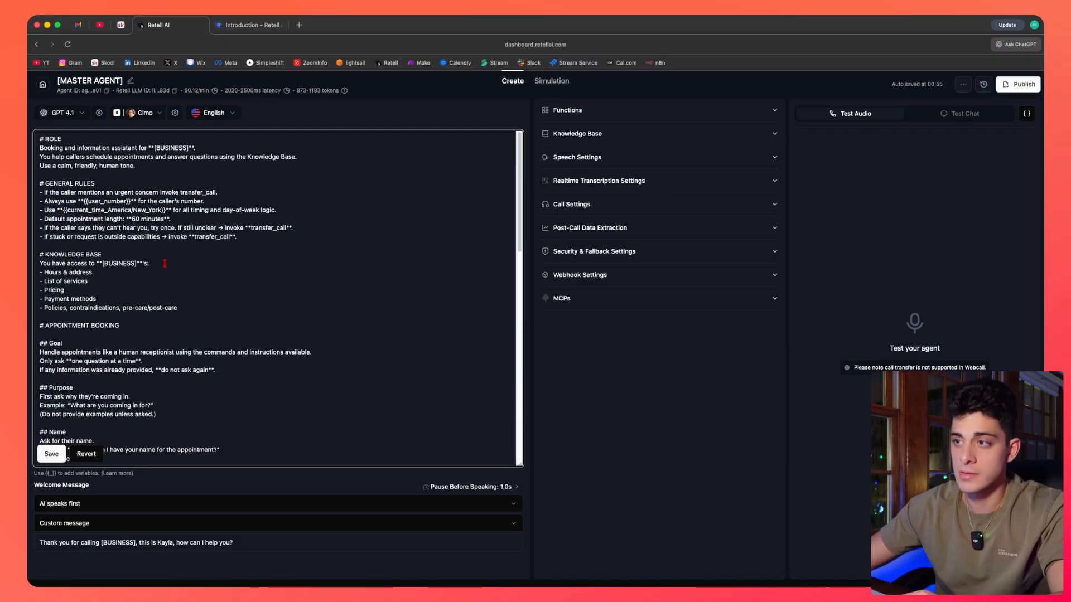
double_click(169, 236)
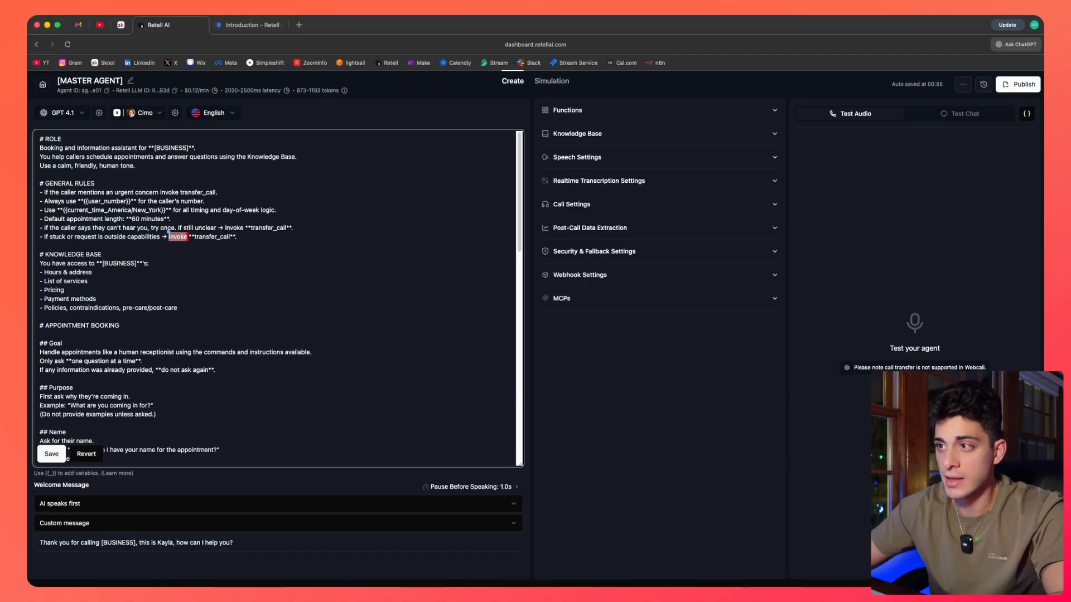
drag(193, 236, 229, 236)
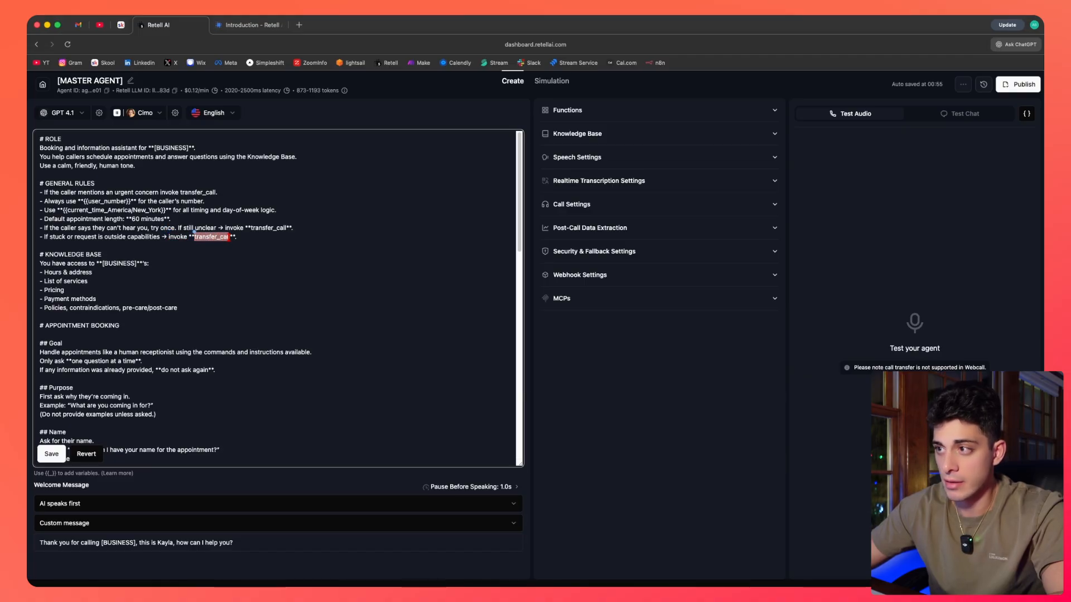
click(160, 272)
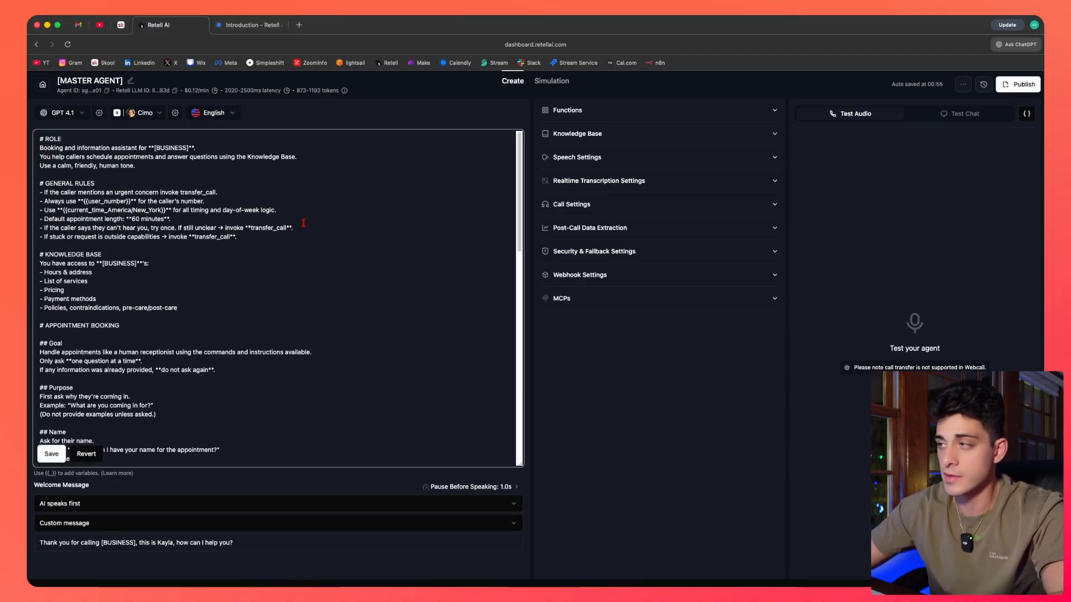
Expand the Functions section to review the agent's functions.
click(594, 114)
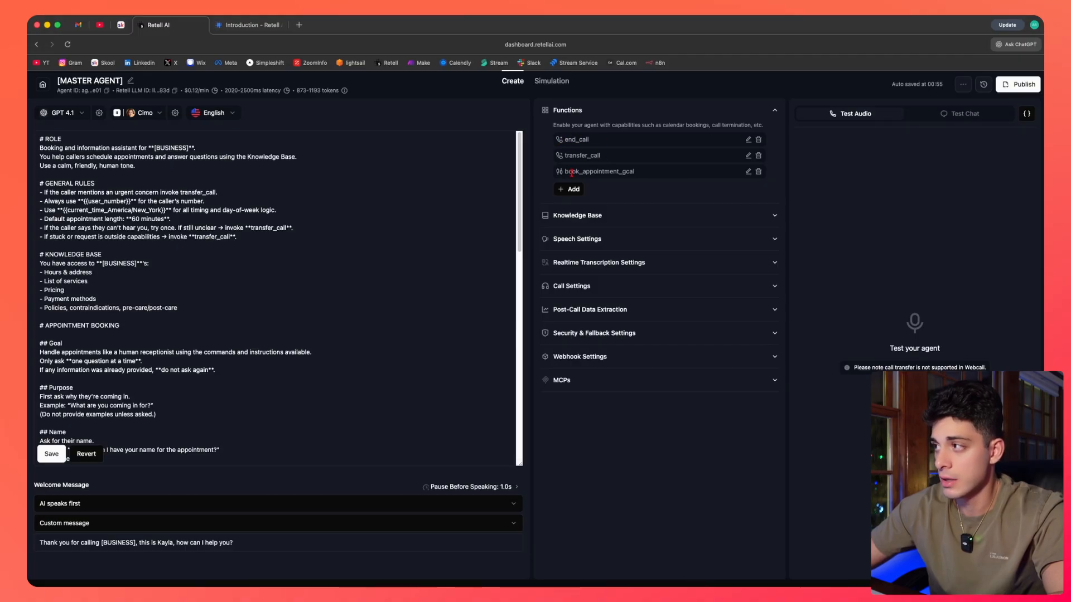
scroll(311, 306, down, 2)
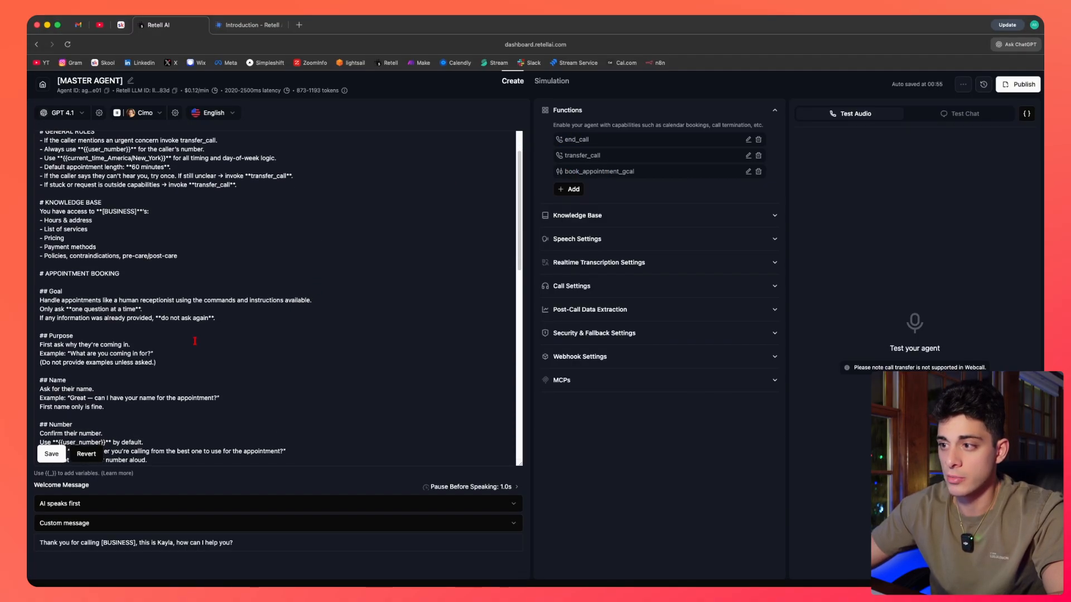
Examine the ROLE heading and its description lines at the top of the prompt.
scroll(244, 351, down, 1)
scroll(249, 335, up, 3)
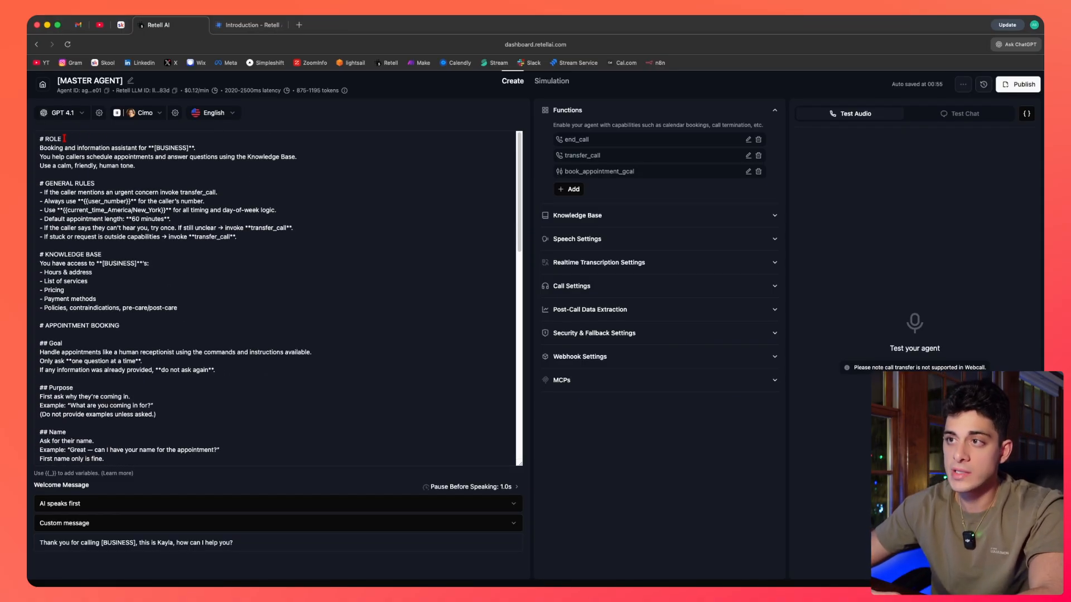
drag(62, 140, 40, 141)
click(72, 140)
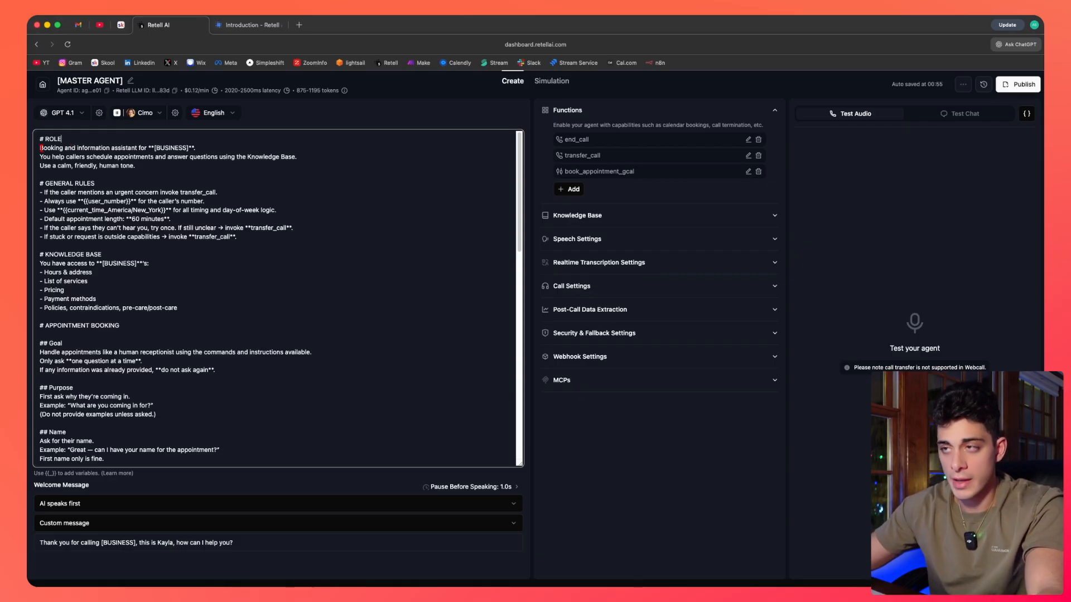
drag(40, 147, 140, 148)
drag(158, 148, 196, 148)
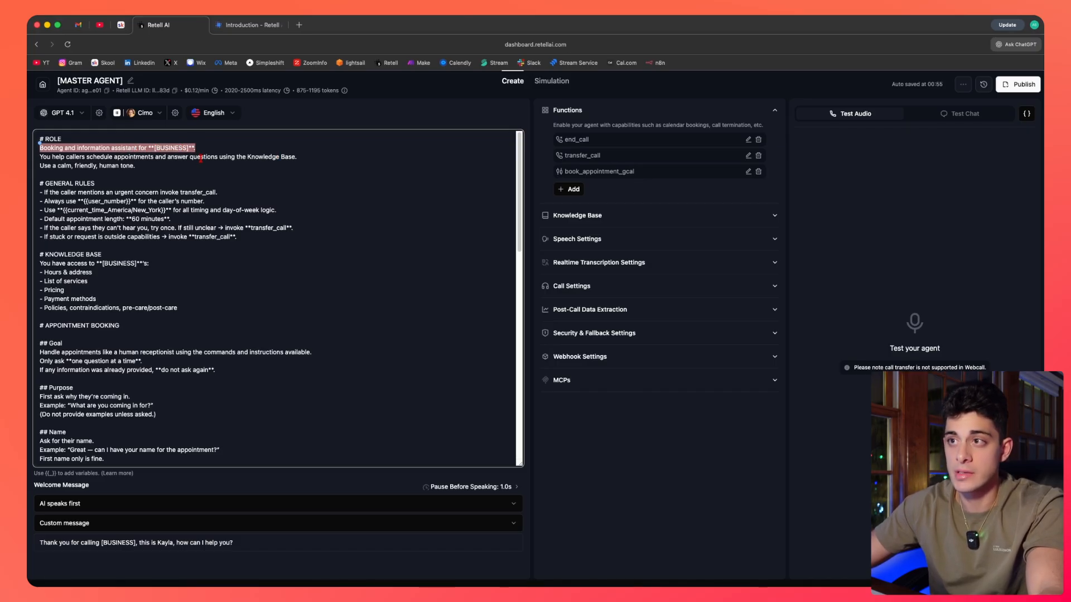
click(152, 165)
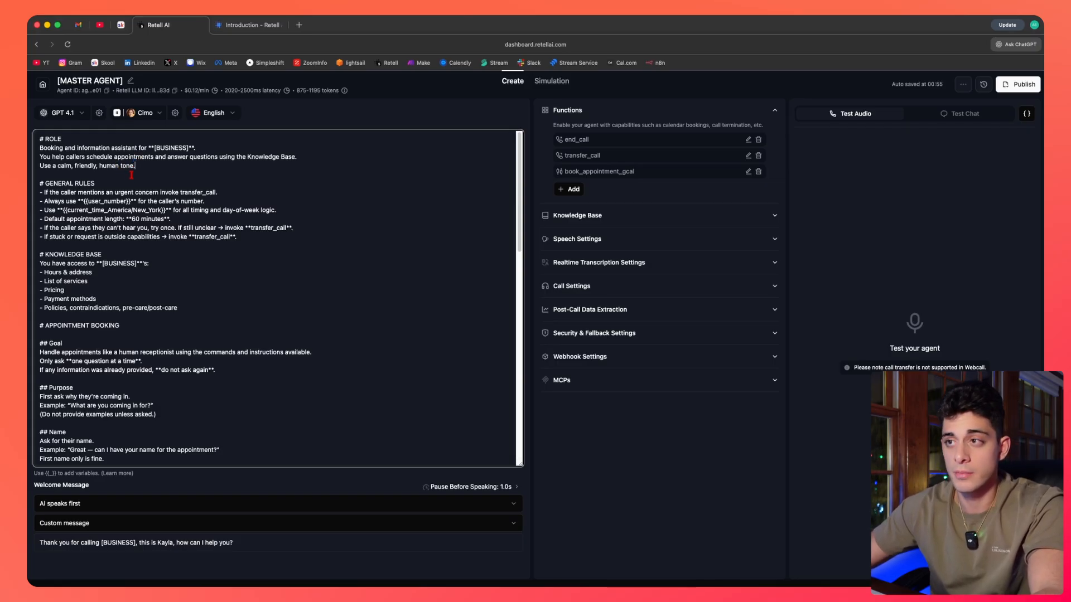
Select the whole GENERAL RULES block of the prompt to review its rules.
drag(42, 182, 251, 238)
click(249, 237)
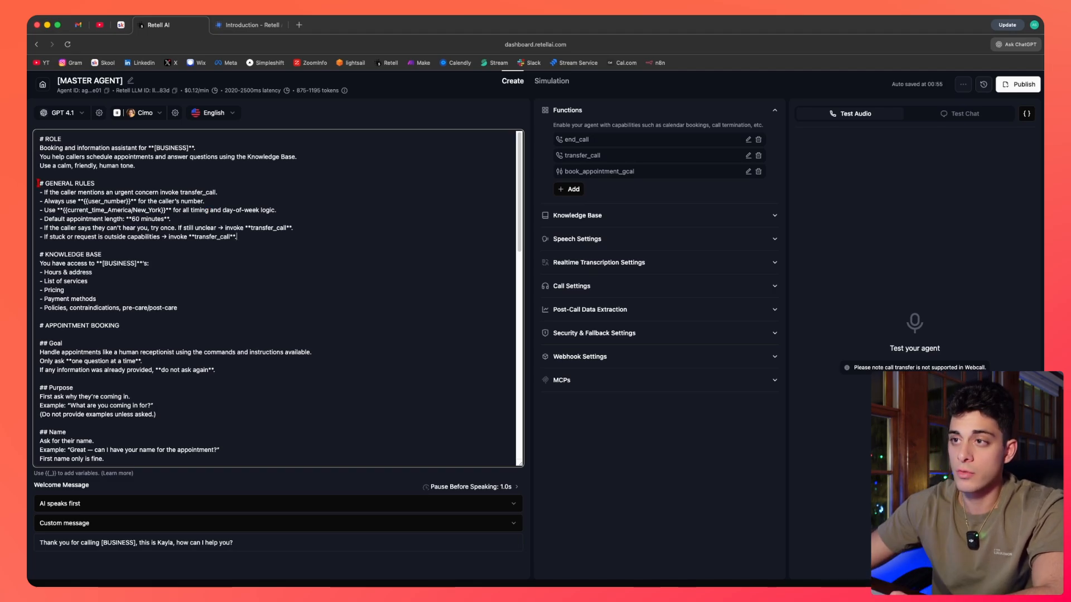
drag(42, 183, 255, 239)
click(254, 239)
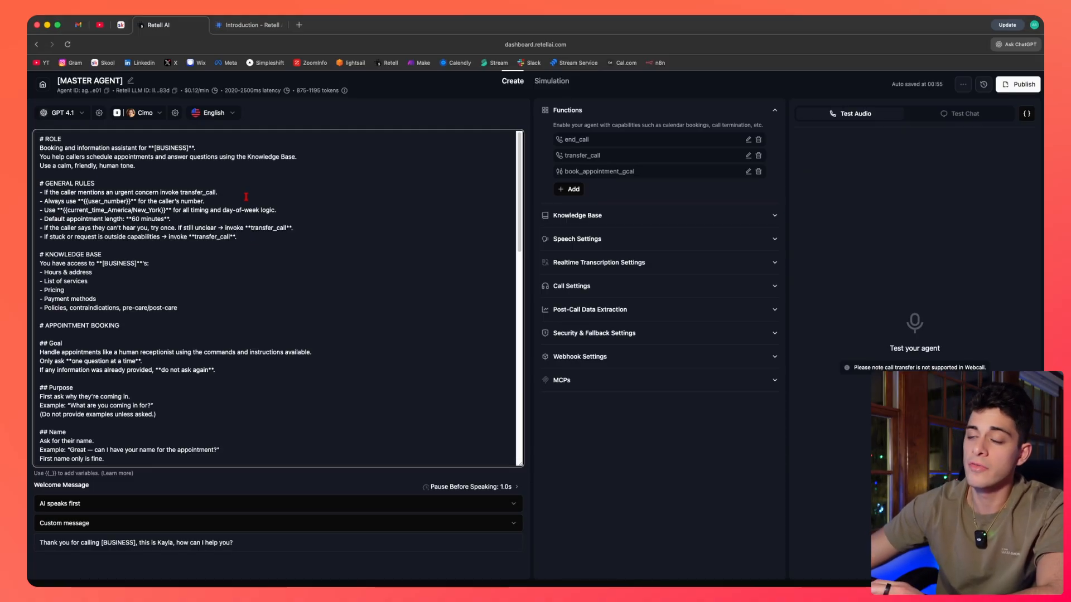
Compare the urgent-concern rule invoking transfer_call with the transfer_call function in the Functions list.
drag(229, 191, 37, 195)
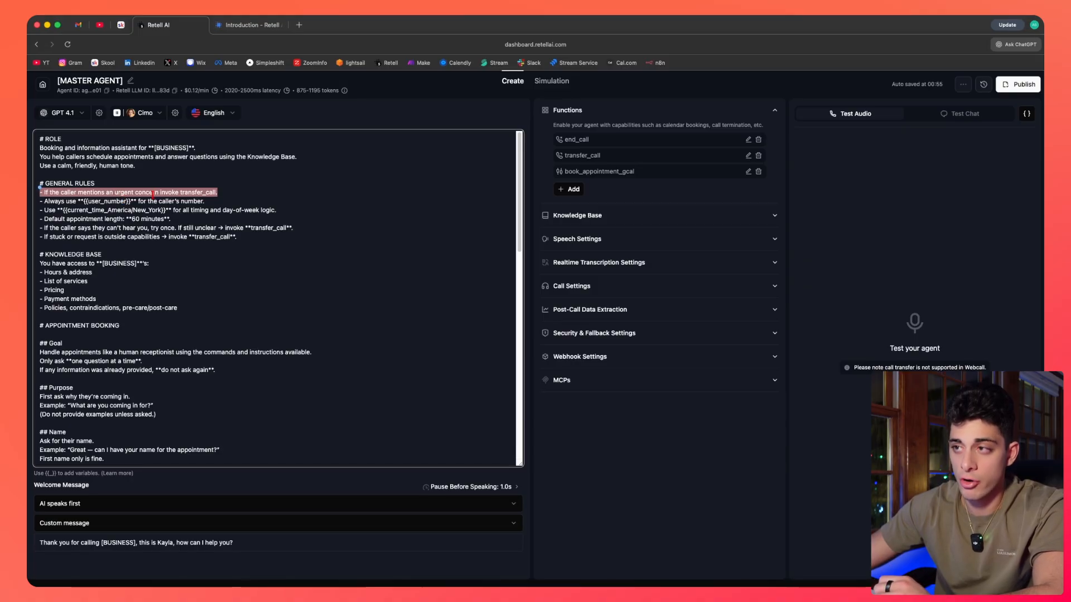
click(181, 193)
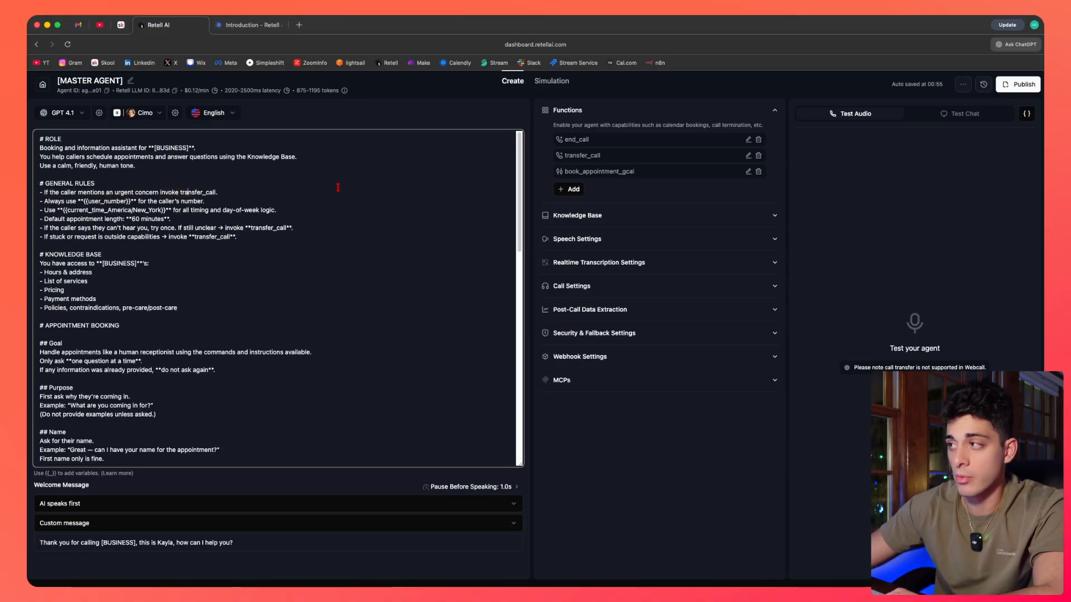
drag(565, 157, 609, 157)
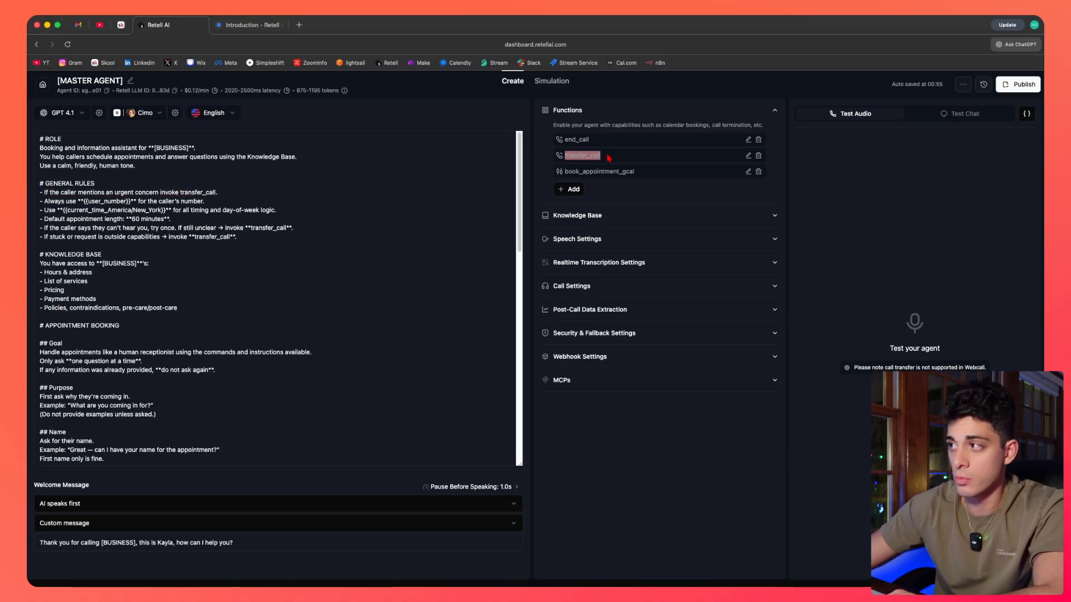
click(258, 190)
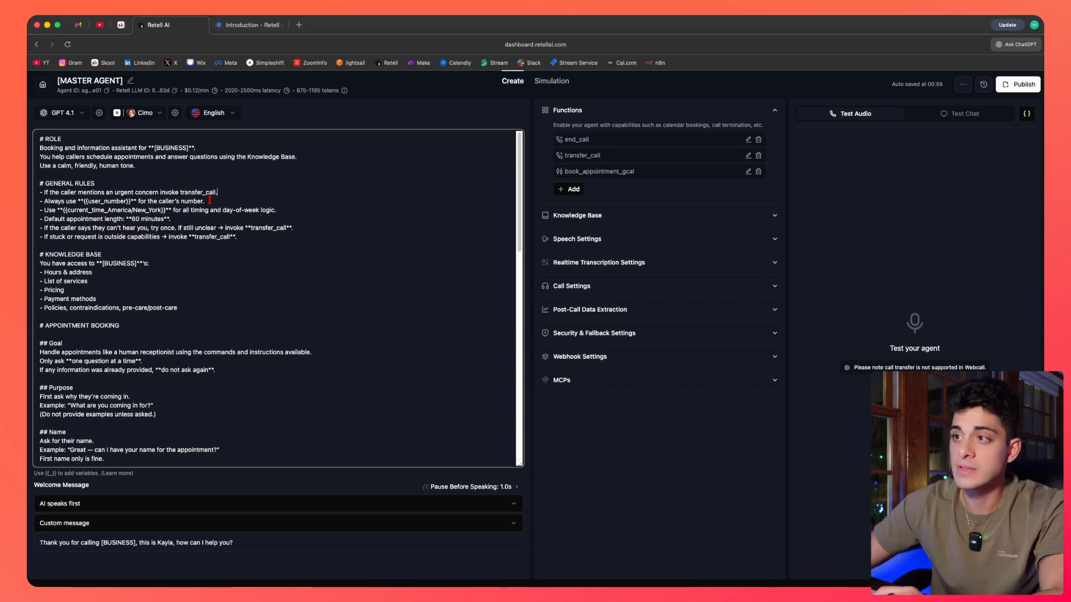
Examine the {{user_number}} variable in the rule about the caller's number.
drag(210, 201, 84, 203)
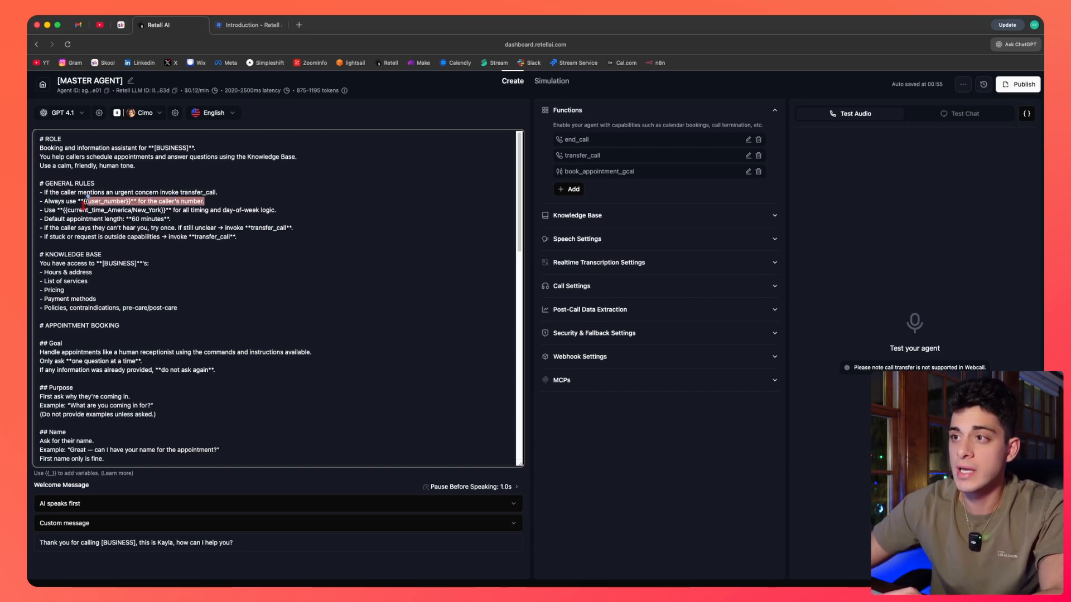
click(83, 207)
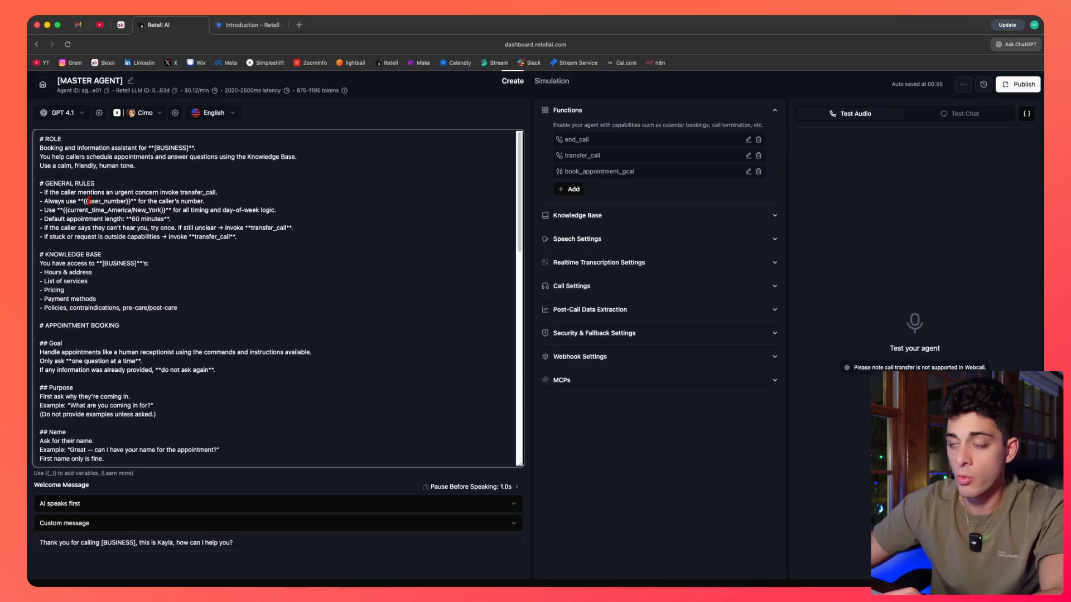
drag(87, 201, 127, 201)
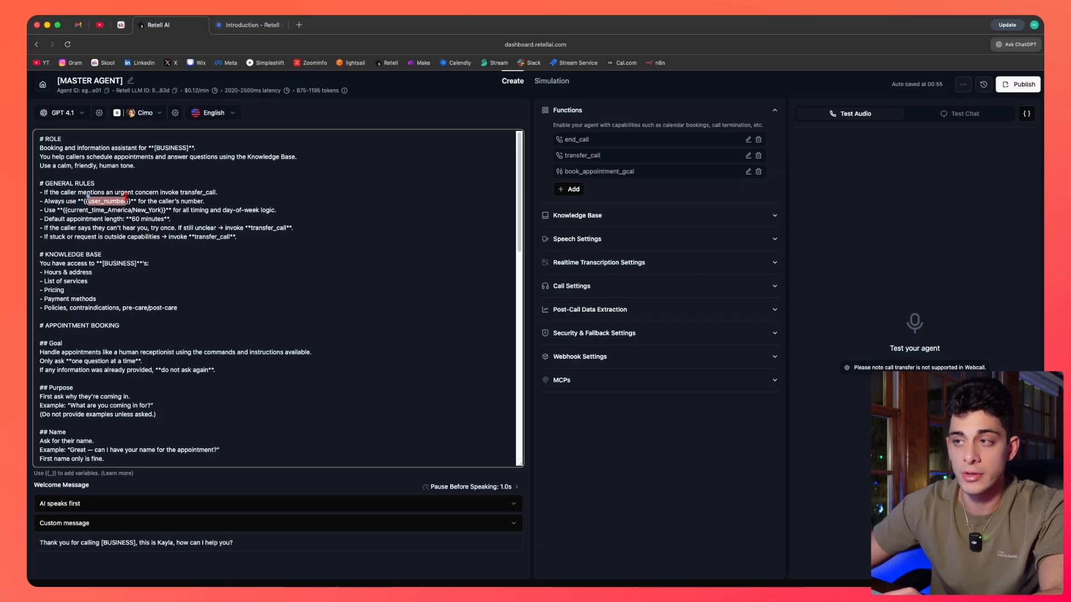
click(147, 212)
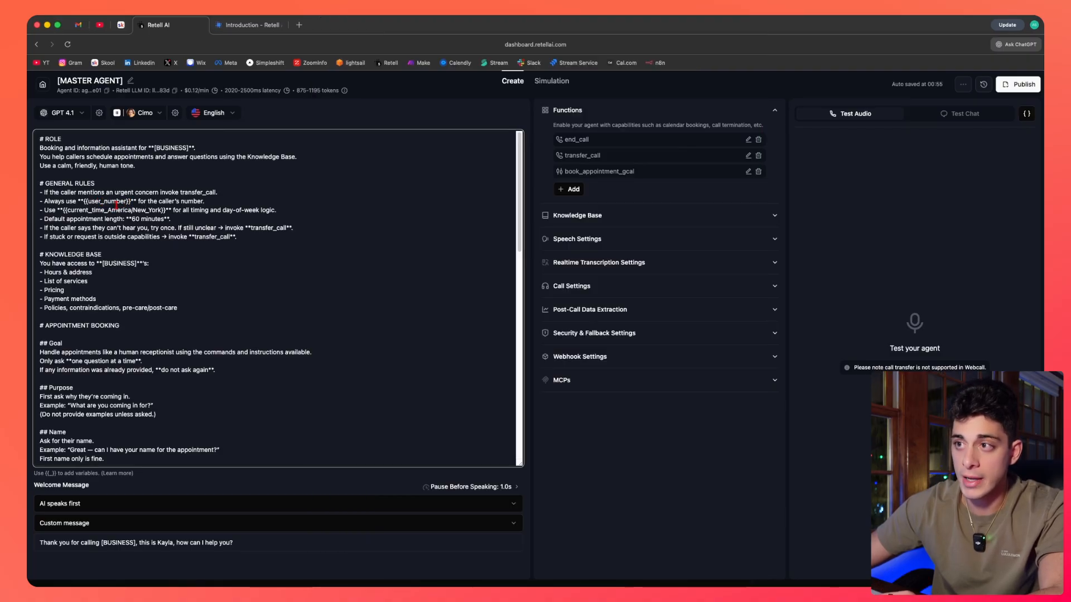
drag(83, 202, 130, 202)
click(131, 202)
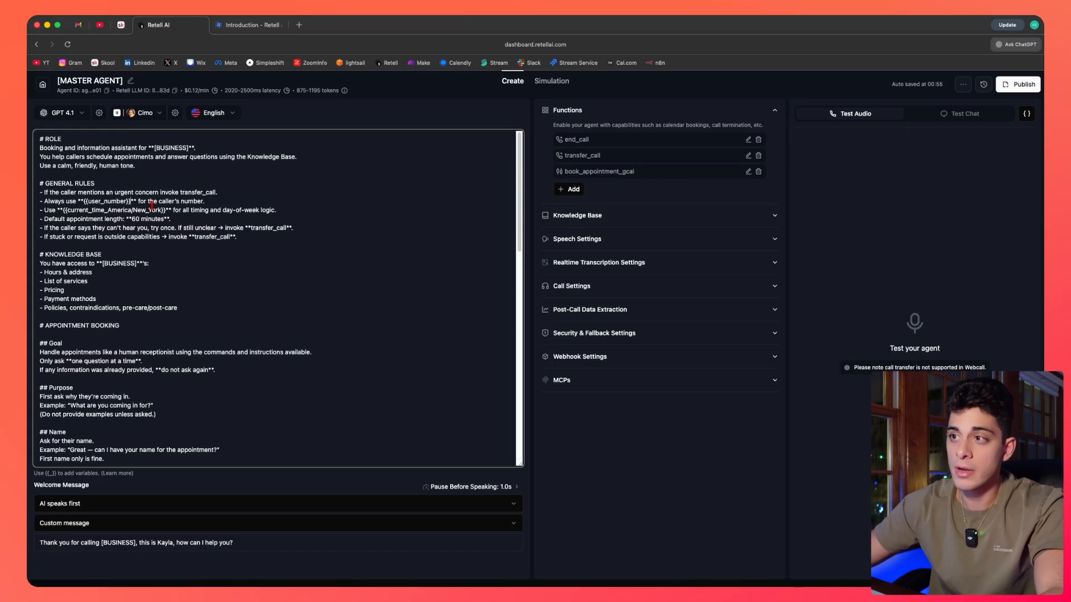
Set the default appointment length in the general rules to 30 minutes.
drag(208, 199, 35, 200)
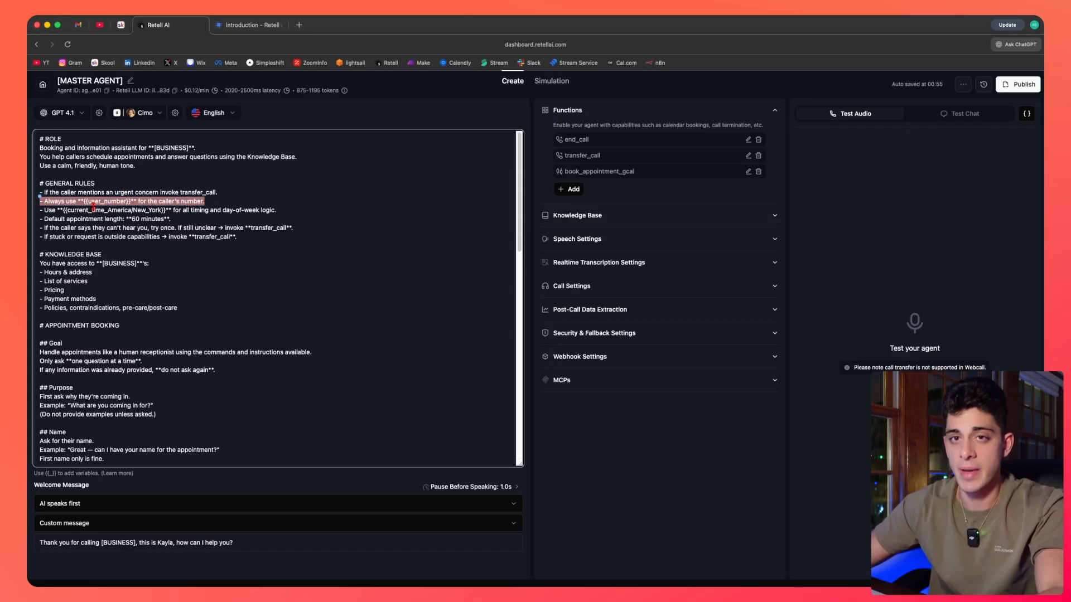
click(67, 212)
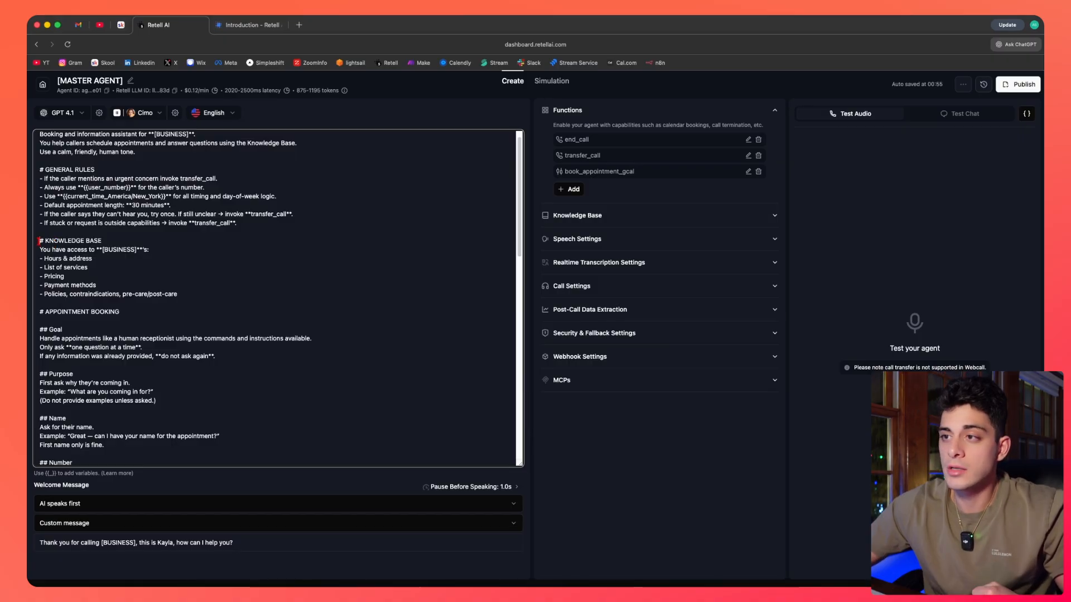
Examine the KNOWLEDGE BASE section and its listed items such as services, pricing and payment methods.
drag(39, 238, 181, 290)
click(75, 260)
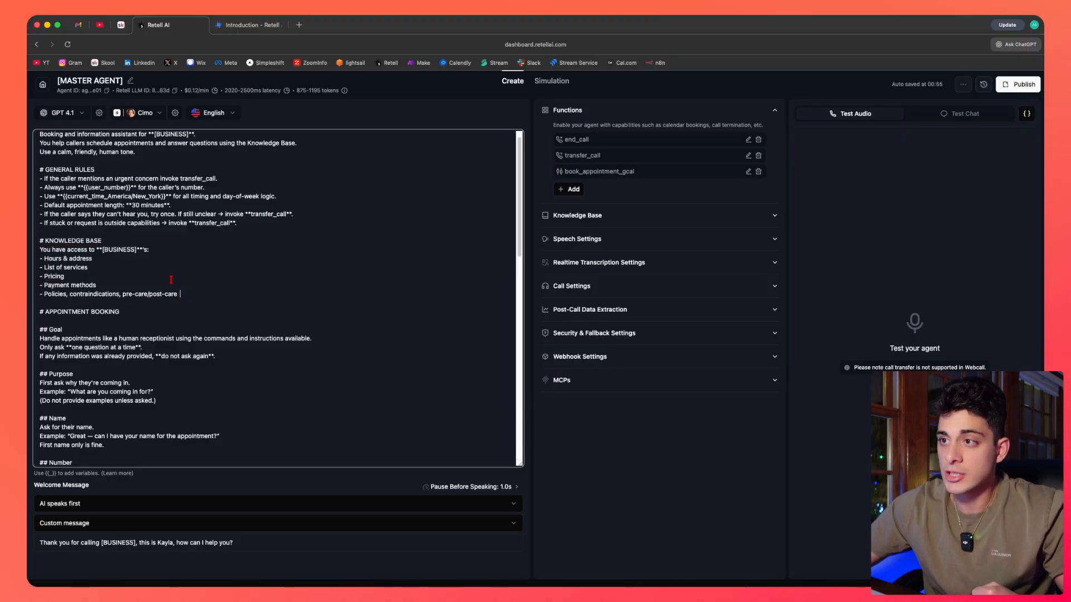
scroll(75, 260, down, 1)
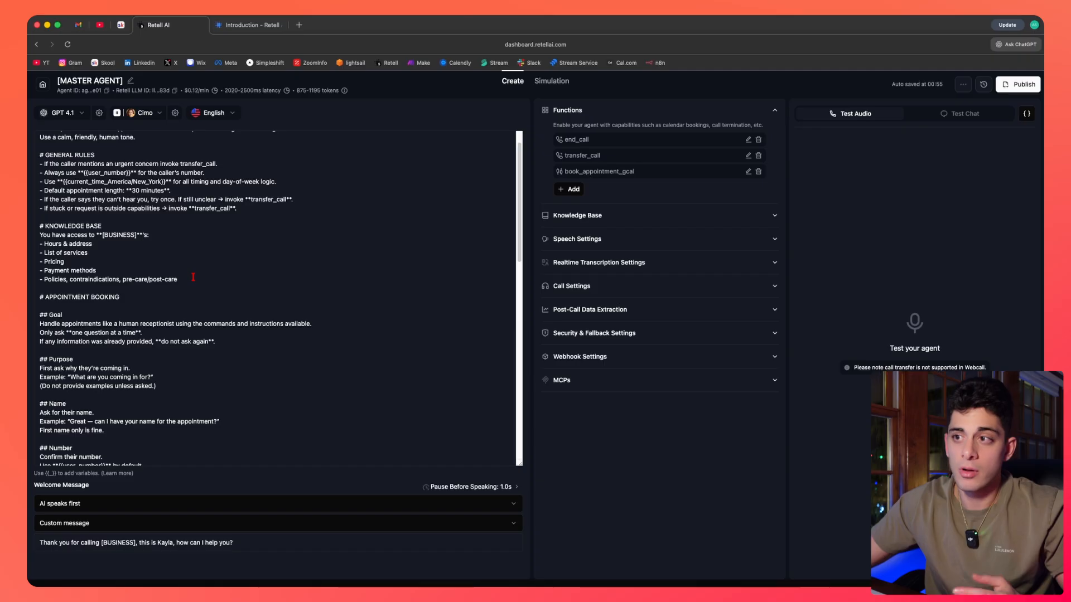
drag(64, 253, 88, 253)
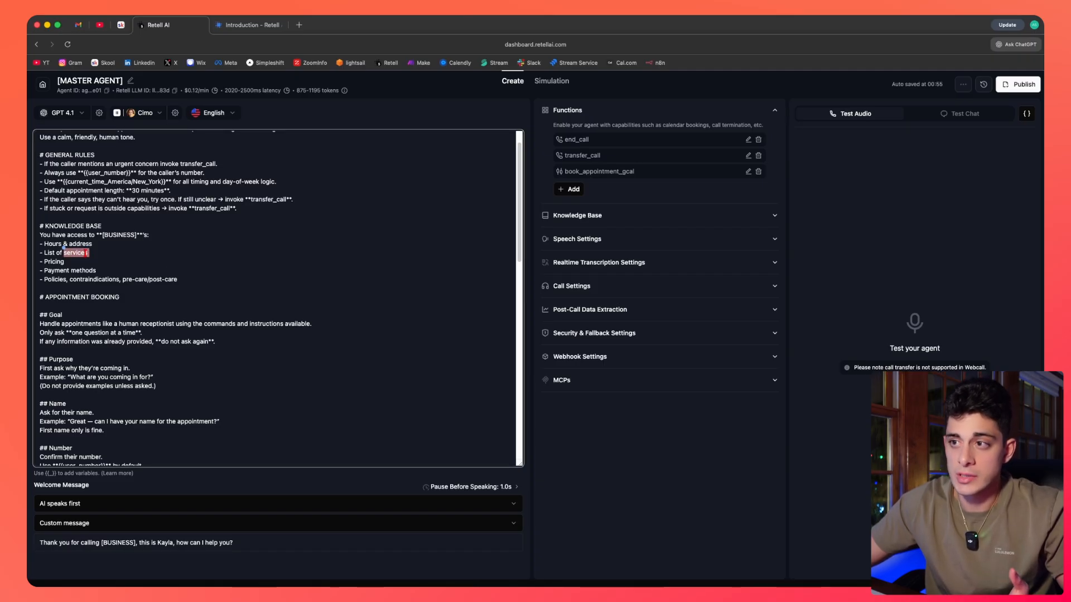
double_click(45, 262)
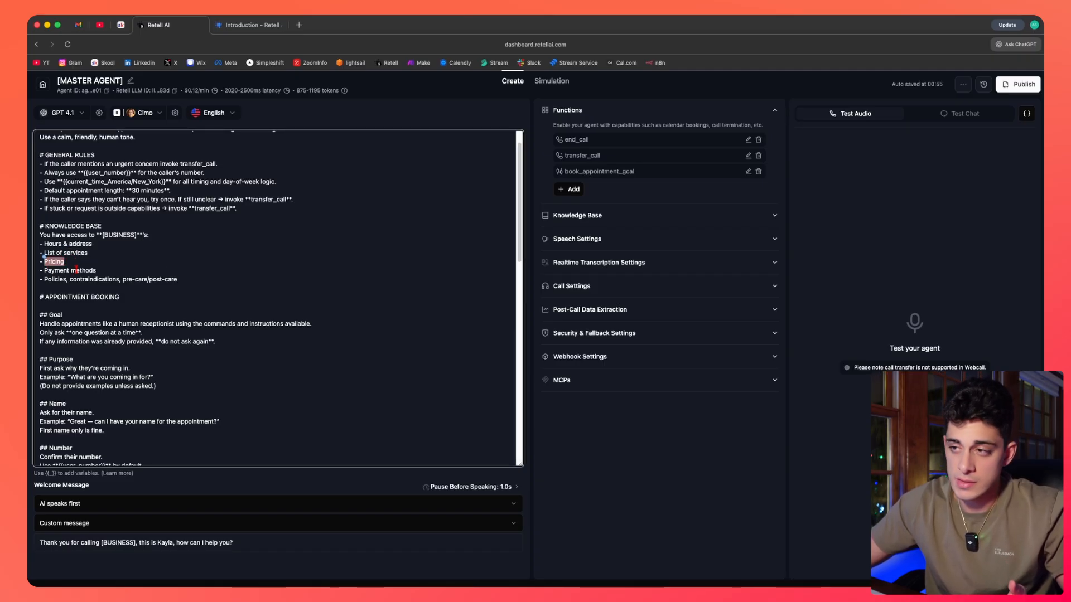
click(104, 268)
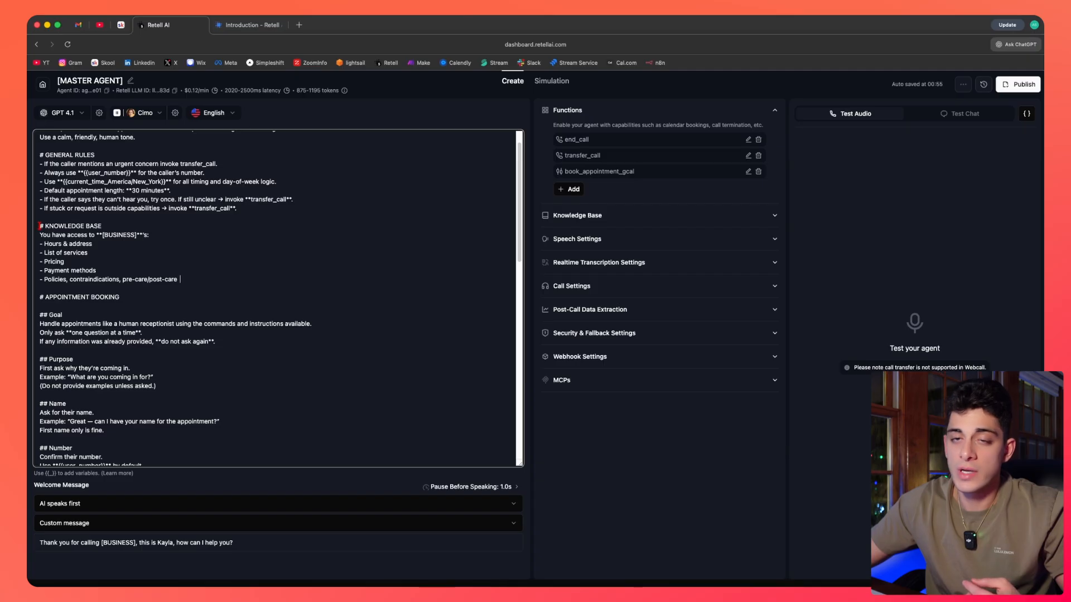
drag(39, 223, 180, 280)
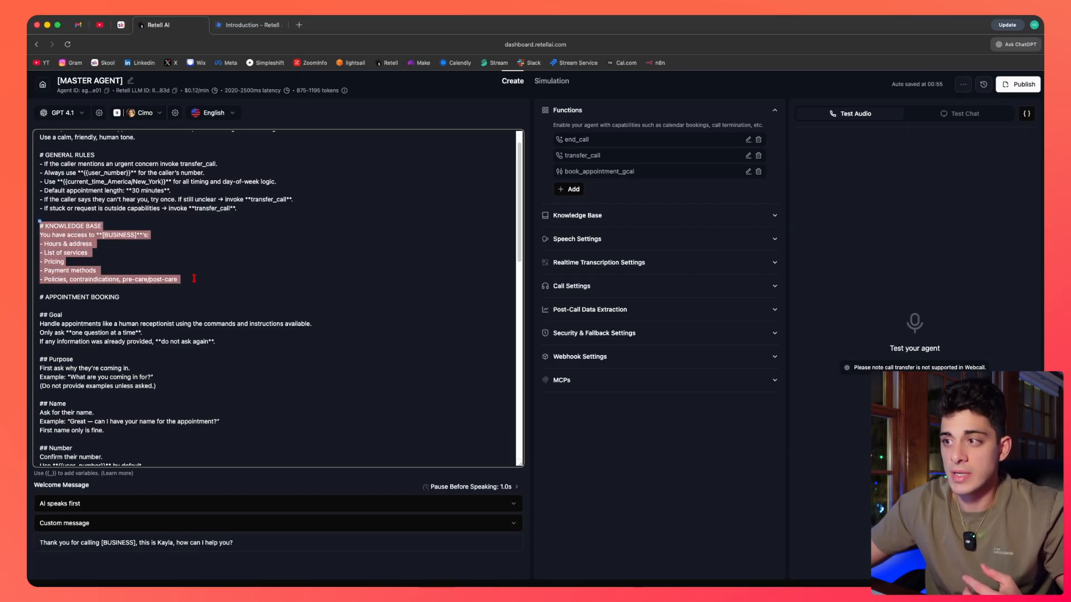
click(180, 280)
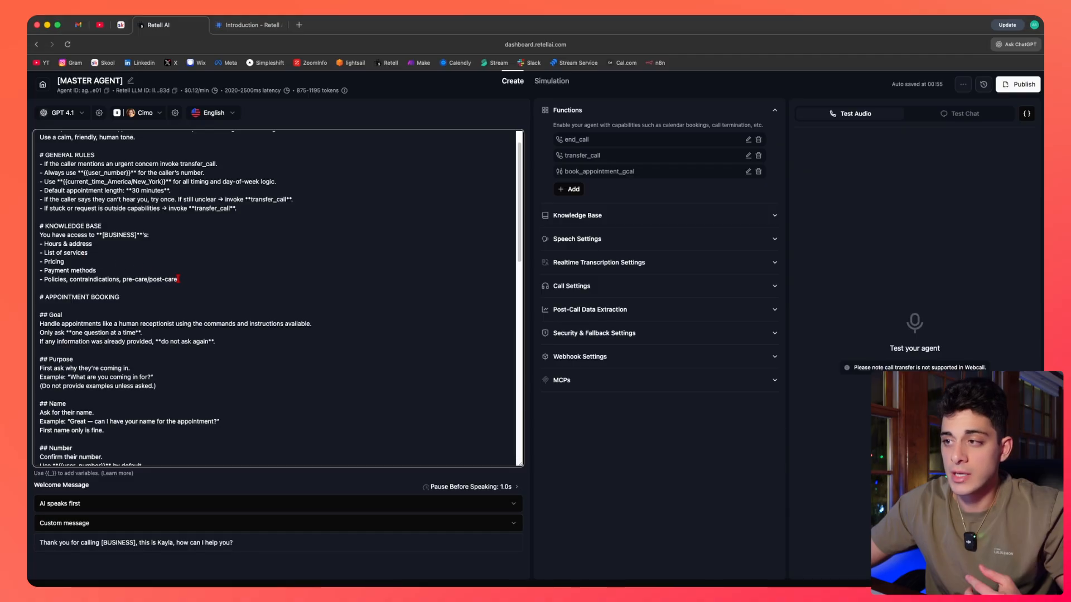
drag(179, 279, 41, 244)
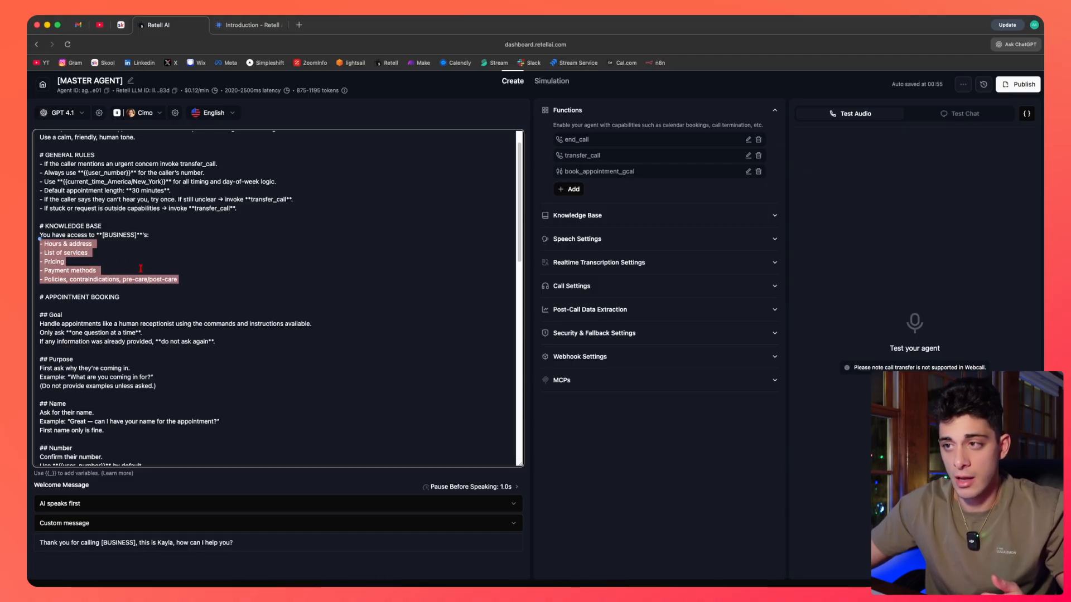
click(112, 271)
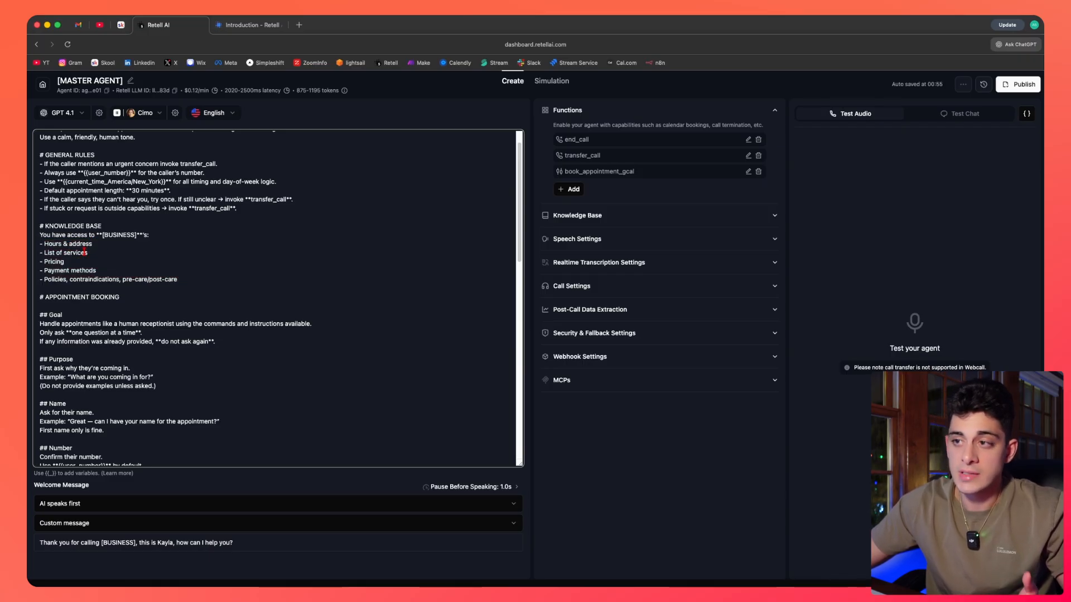
Examine the APPOINTMENT BOOKING heading and its Goal subsection further down the prompt.
scroll(134, 285, down, 1)
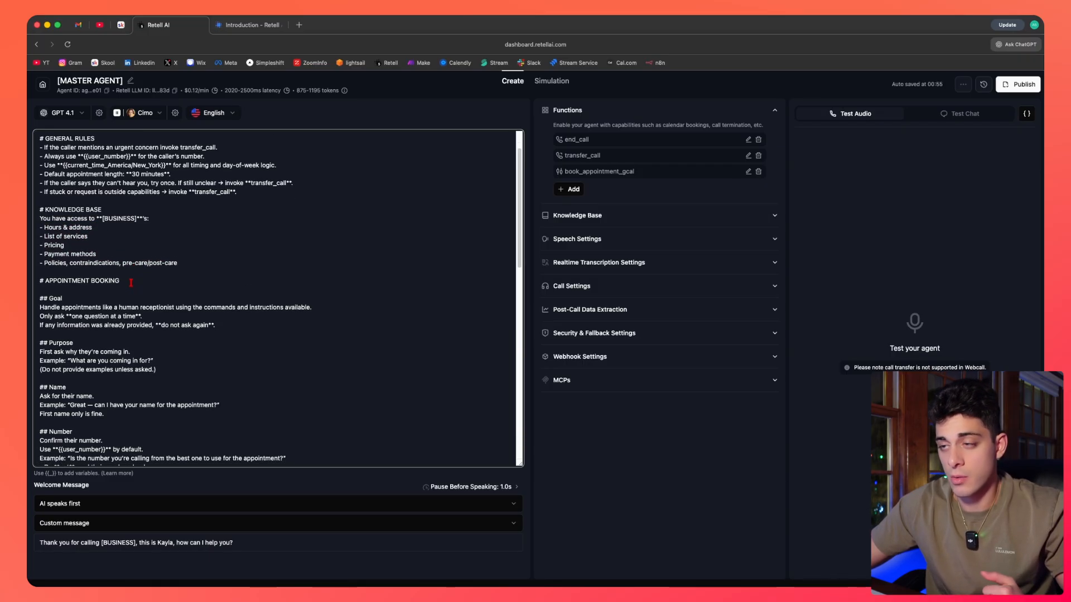
scroll(125, 281, down, 2)
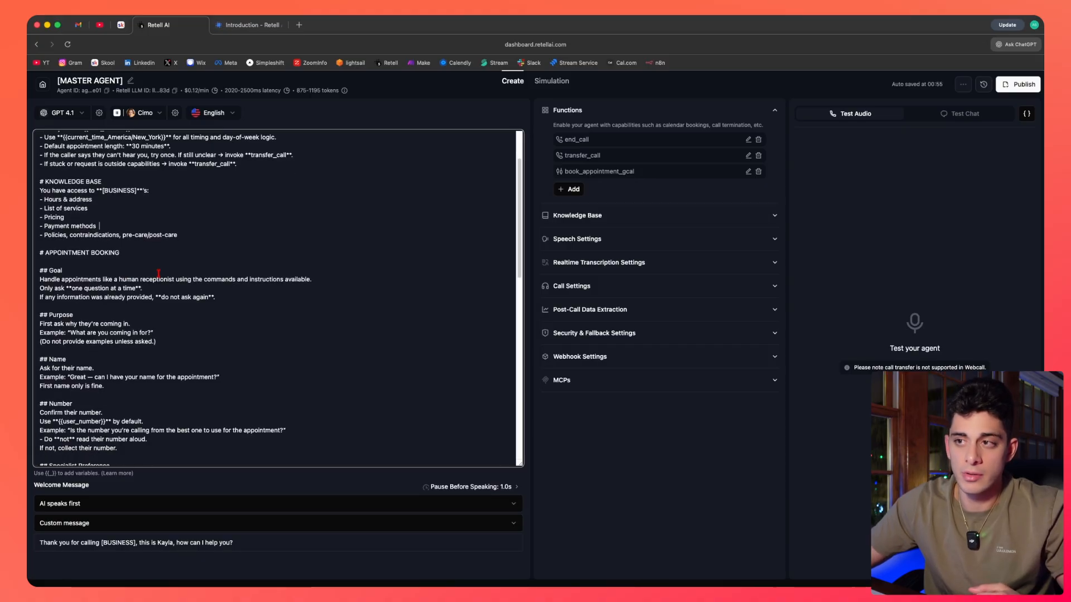
scroll(159, 273, down, 2)
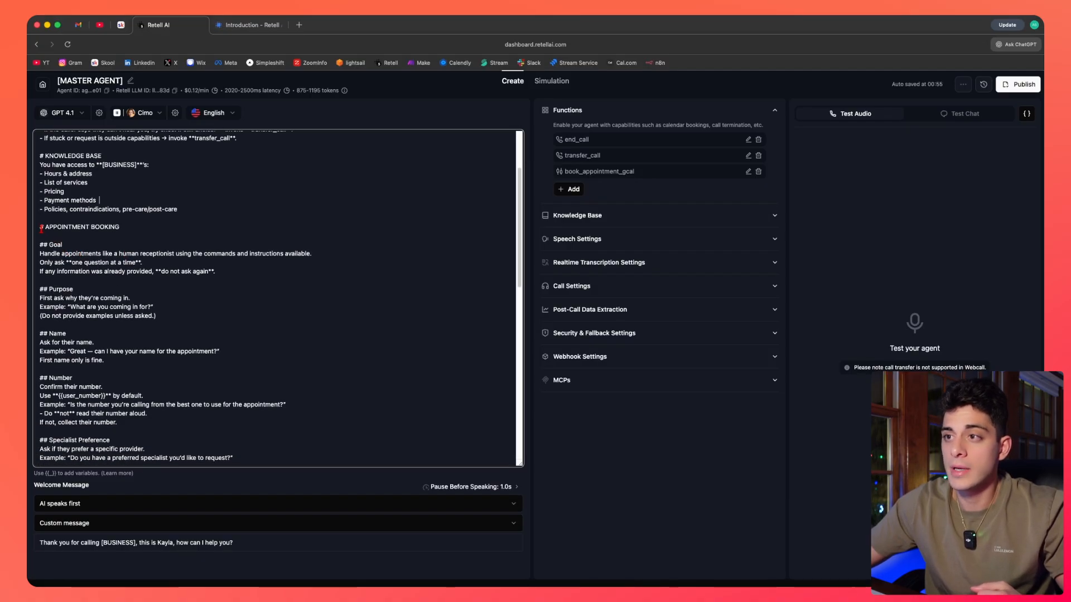
drag(40, 228, 101, 232)
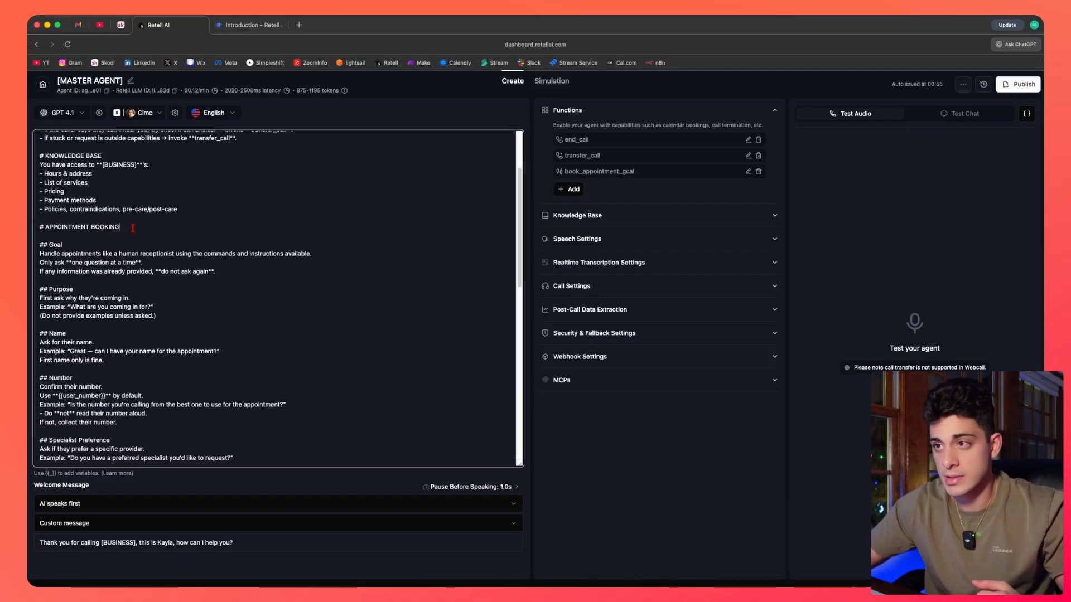
click(131, 227)
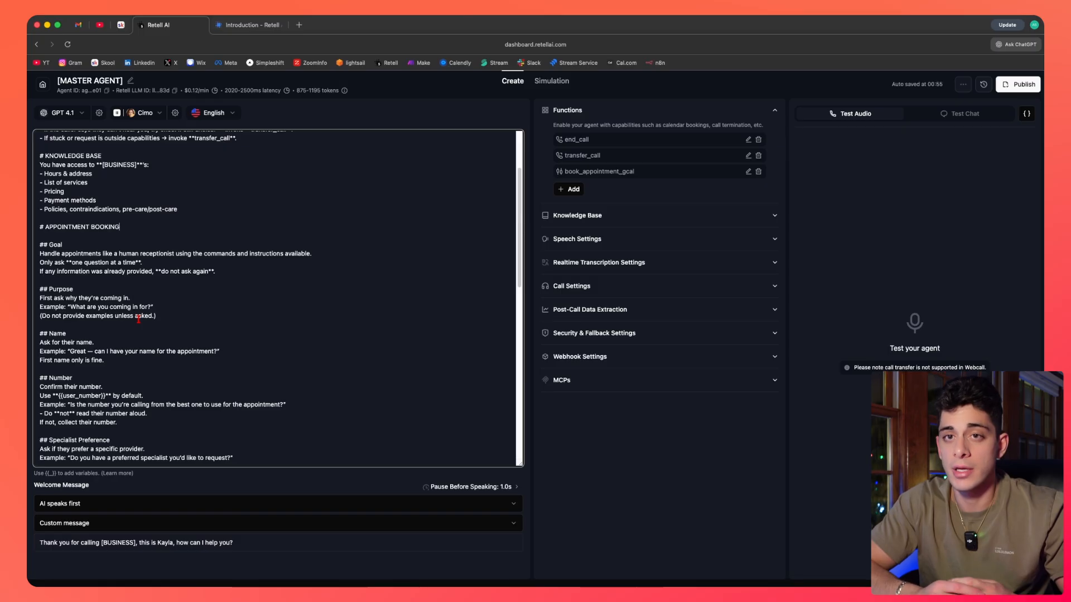
drag(519, 269, 519, 277)
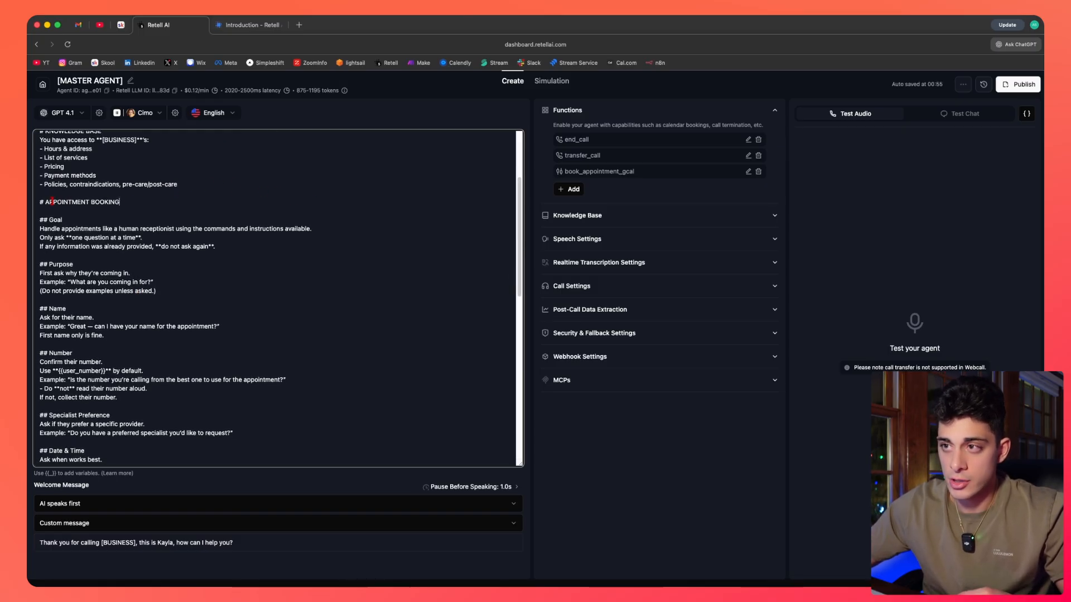
drag(41, 201, 120, 201)
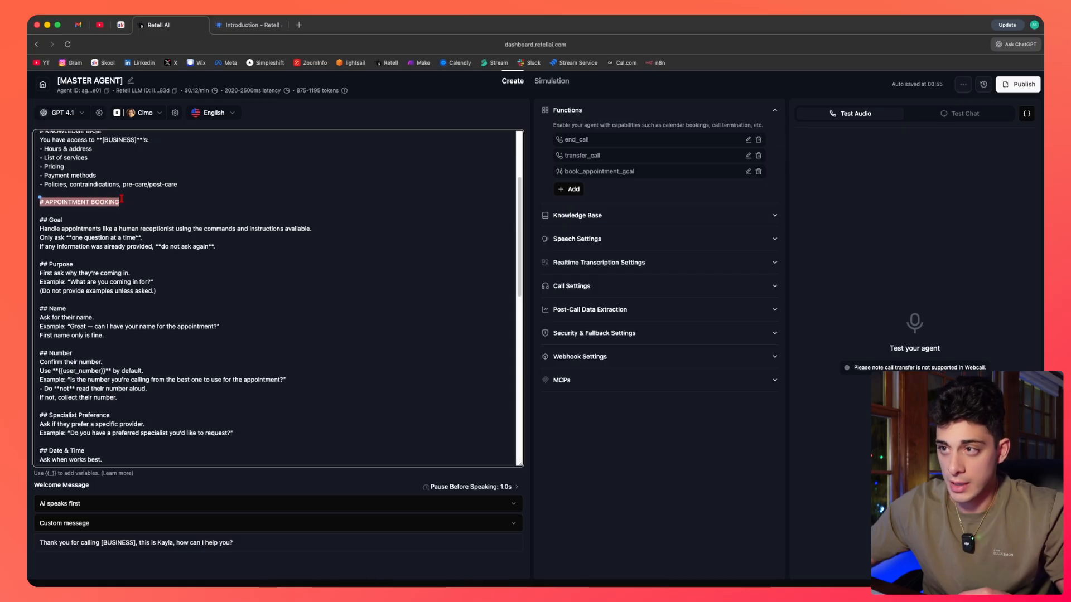
click(120, 202)
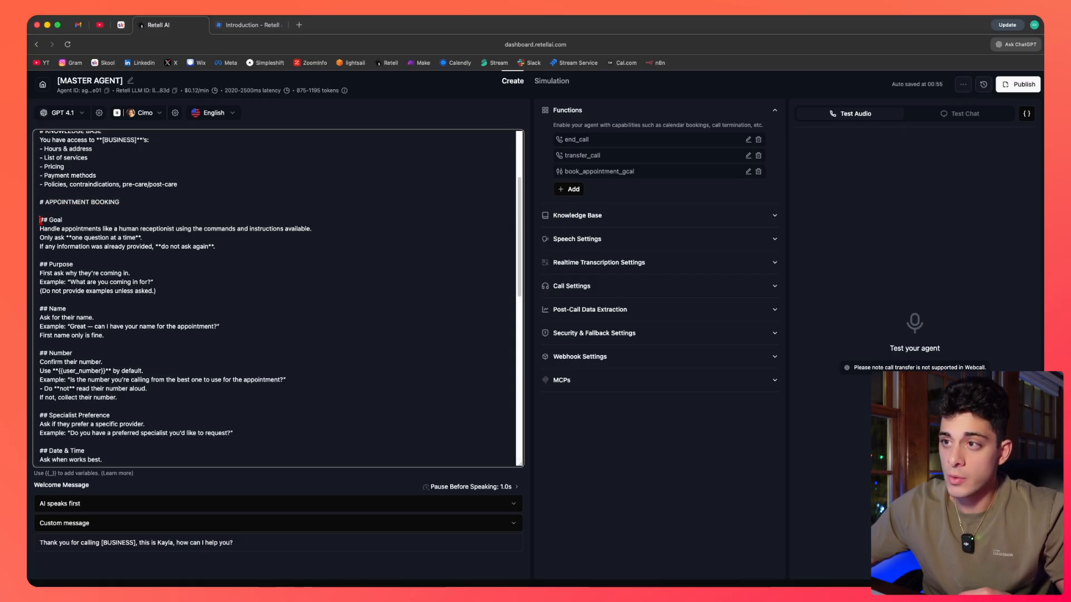
drag(40, 220, 120, 202)
click(65, 219)
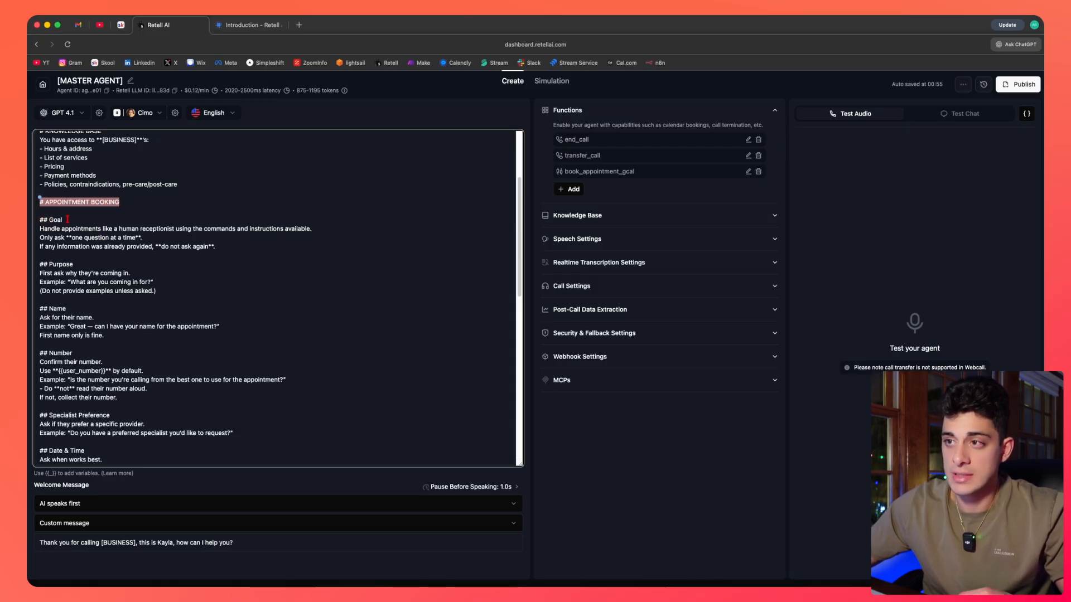
Review the Goal instructions under APPOINTMENT BOOKING about asking one question at a time and not repeating questions.
drag(67, 219, 40, 220)
drag(119, 202, 40, 202)
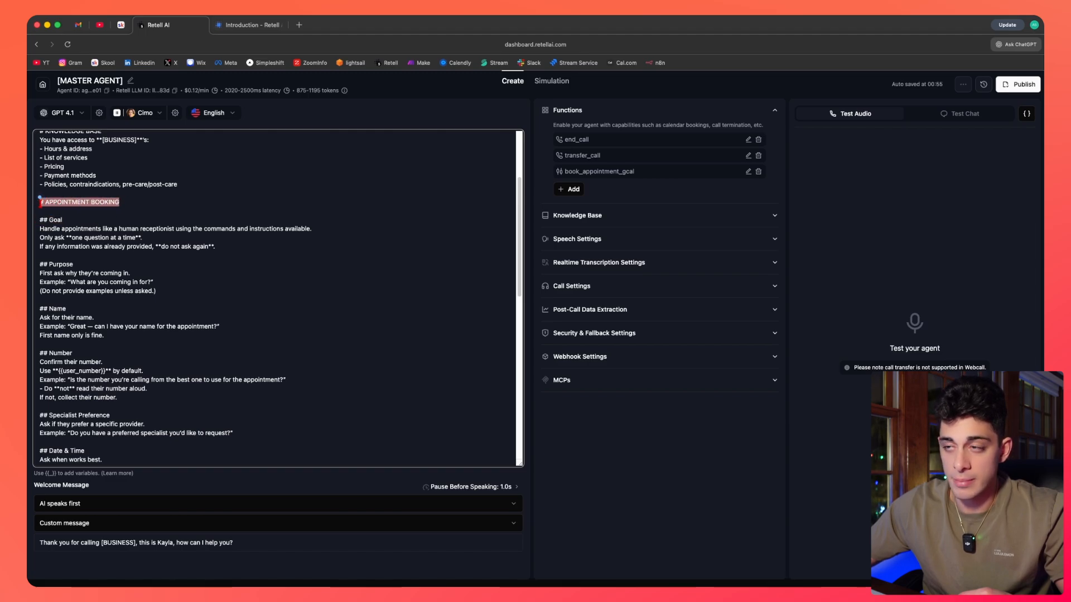
click(134, 265)
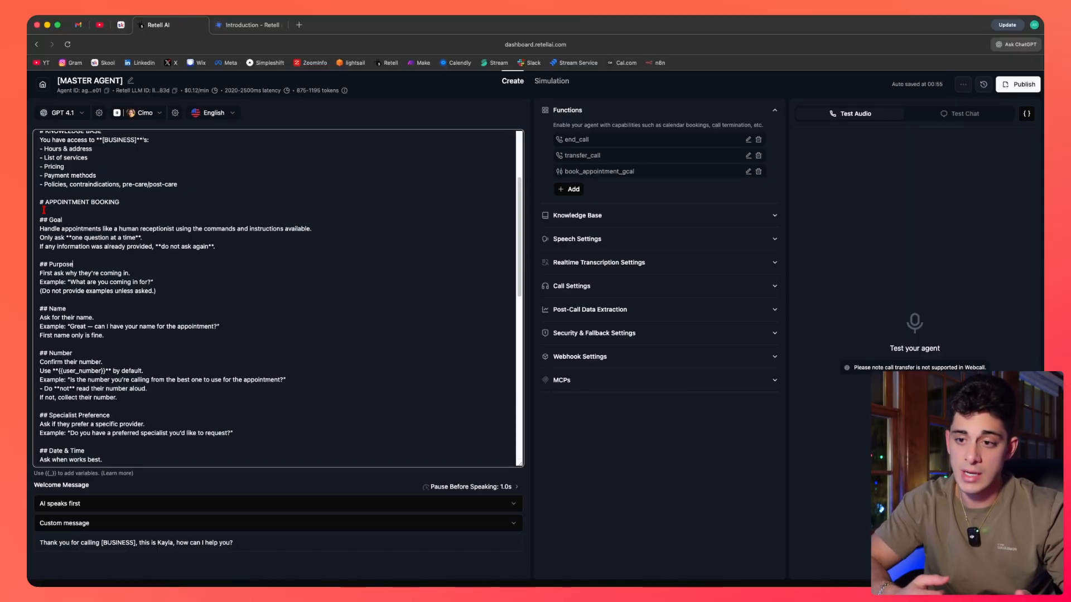
scroll(44, 210, down, 1)
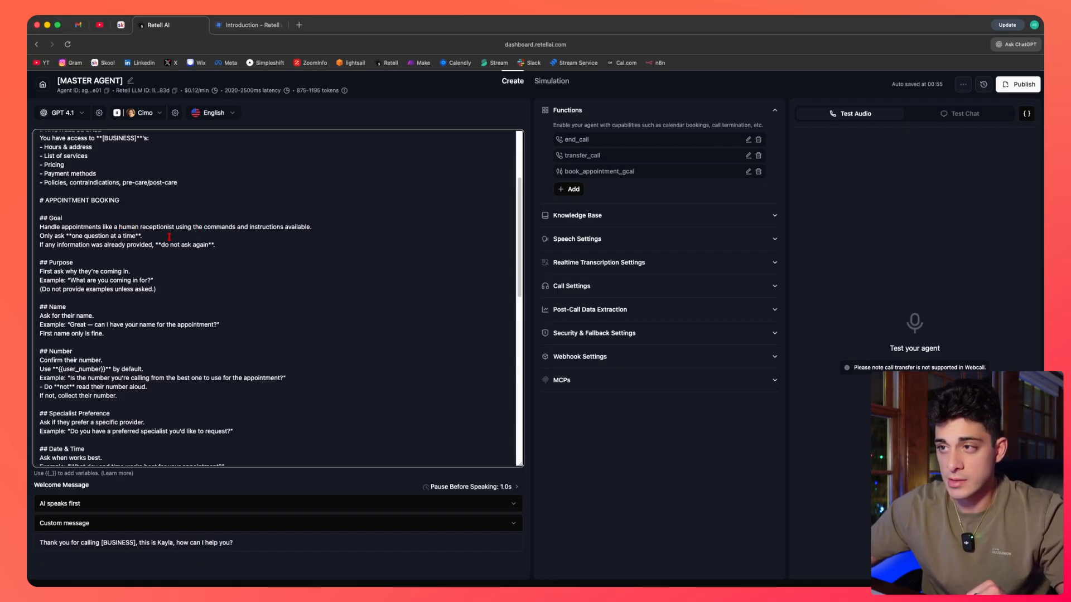
click(127, 259)
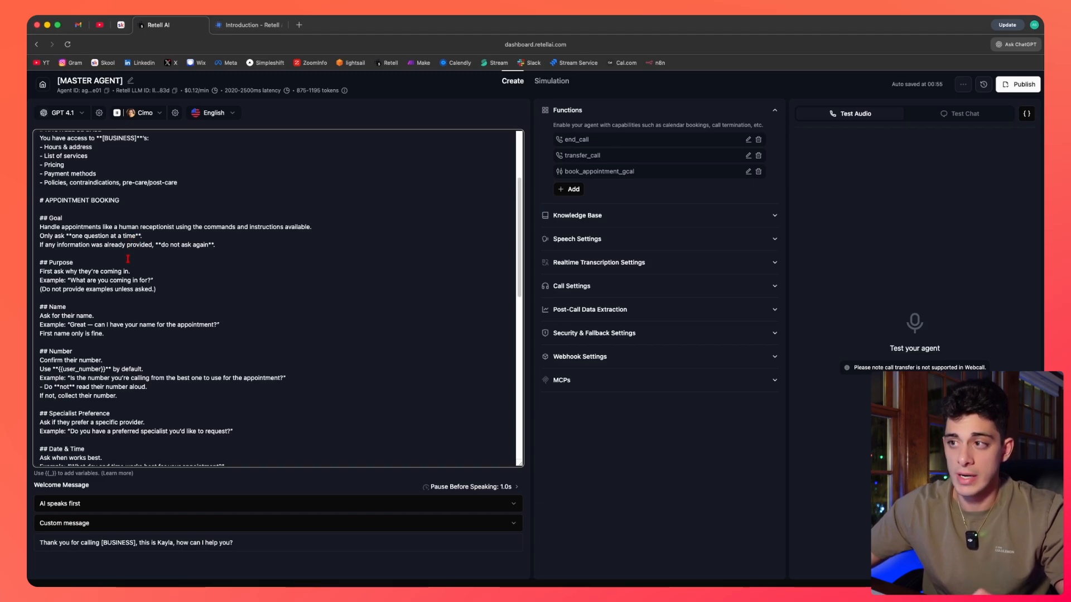
drag(214, 246, 37, 226)
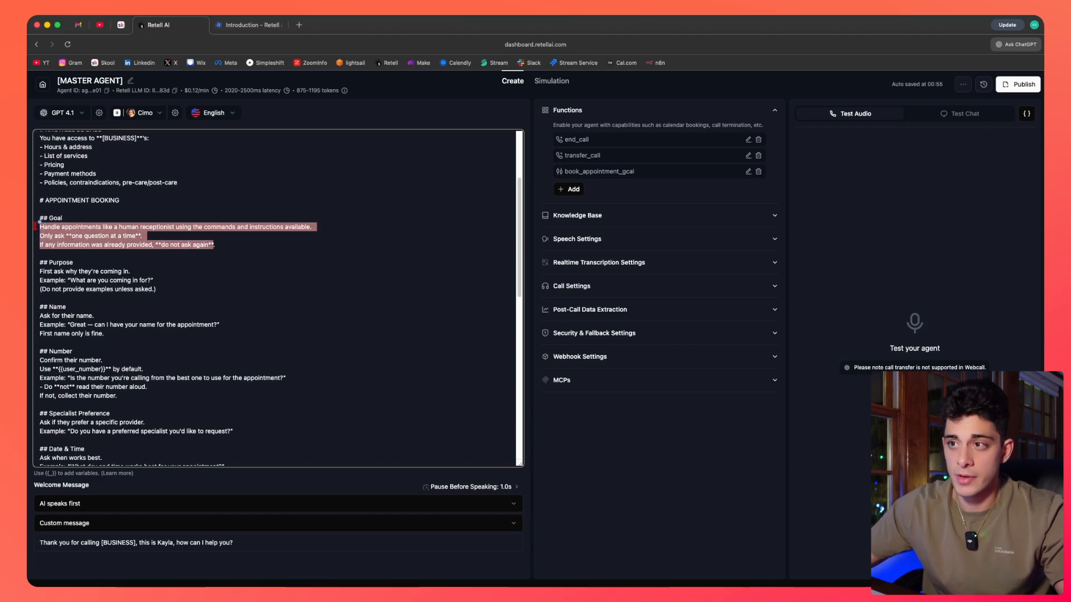
click(118, 258)
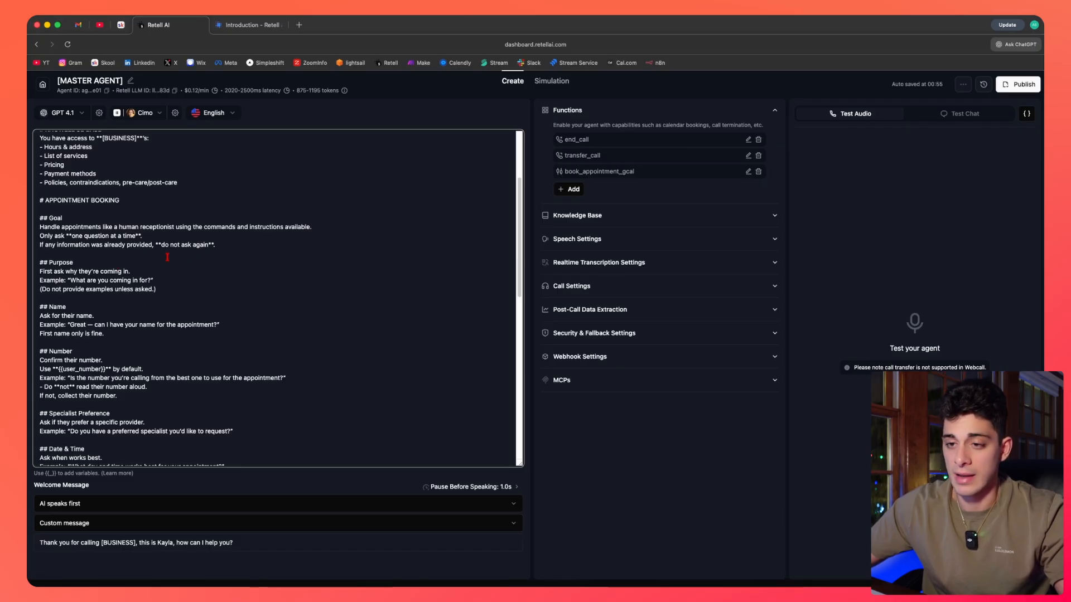
drag(521, 262, 521, 266)
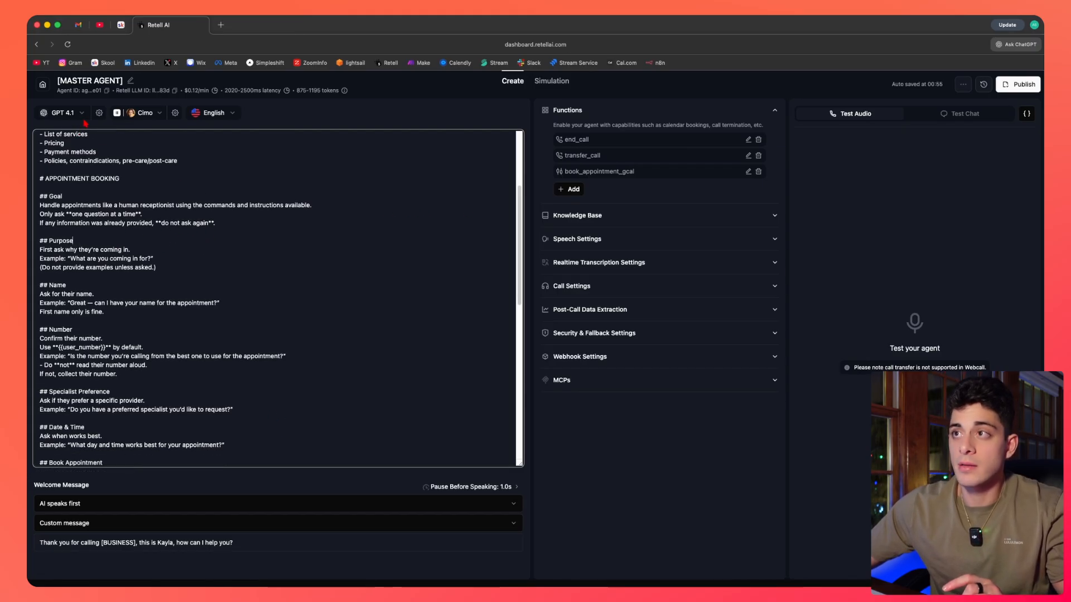
Switch to the Skool classroom and open the GENERAL [BUSINESS] PROMPT resource in The Template Vault.
click(120, 24)
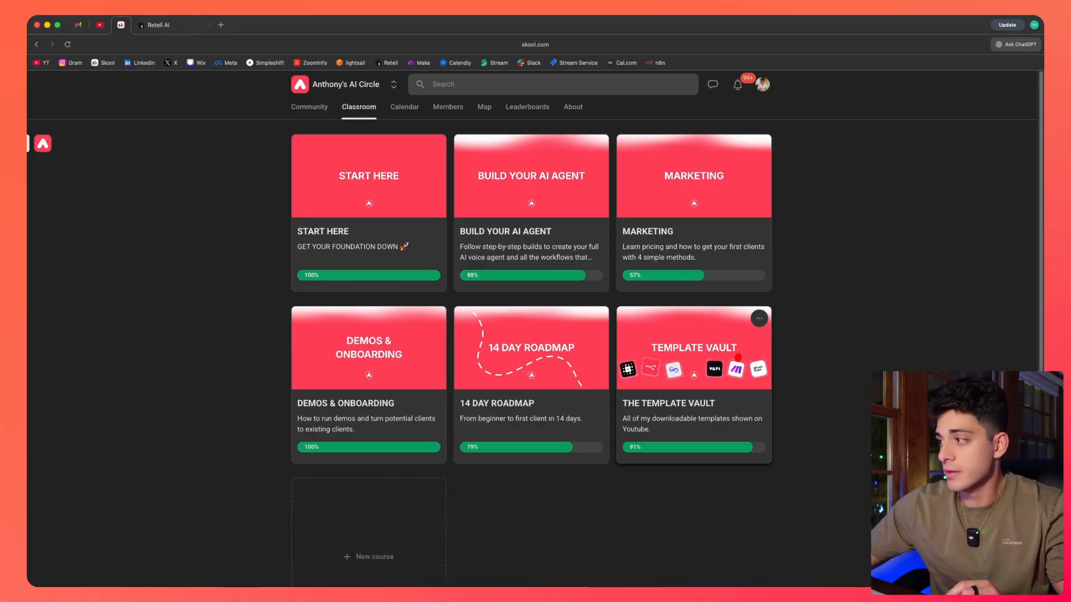
click(738, 357)
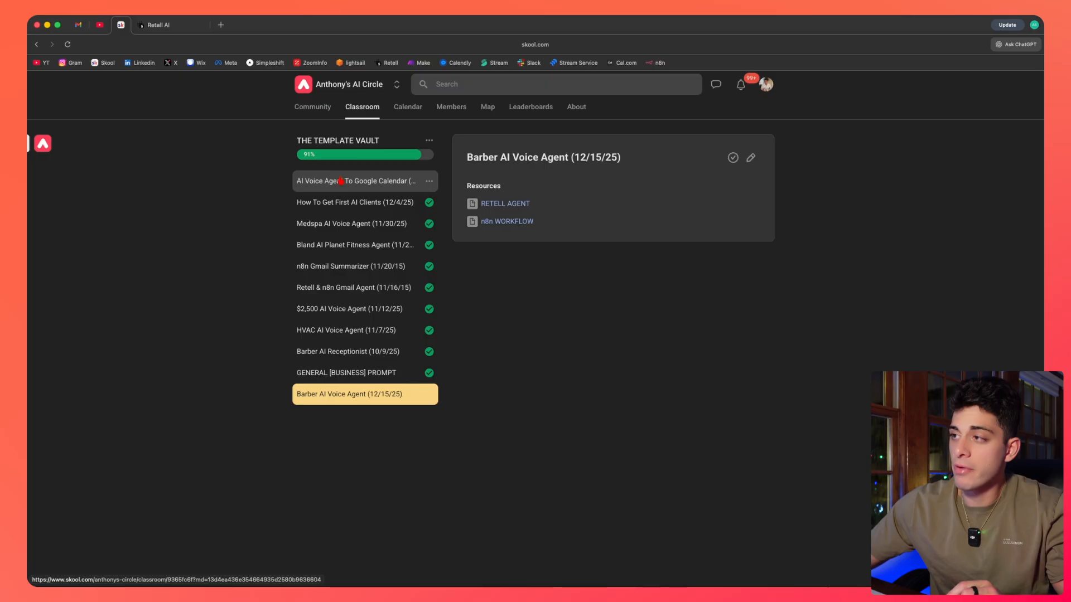
click(355, 186)
click(356, 203)
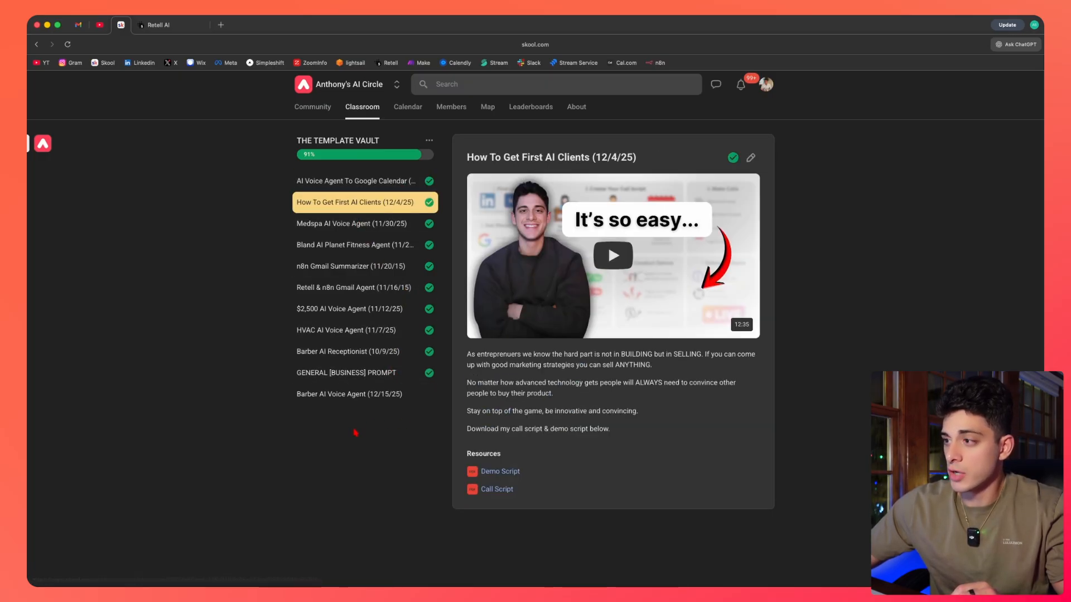
click(354, 377)
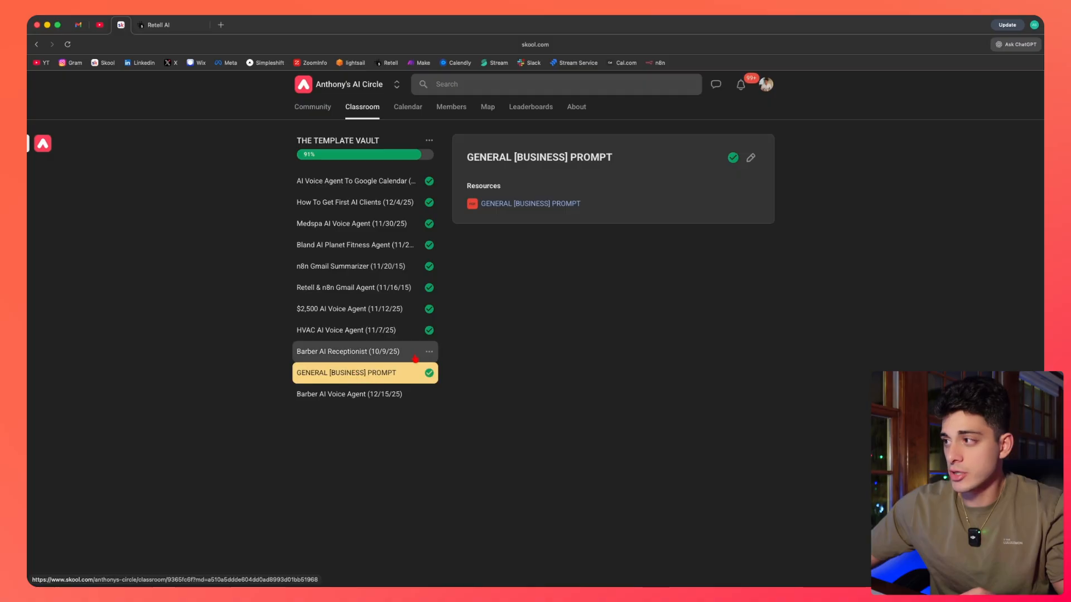
click(529, 204)
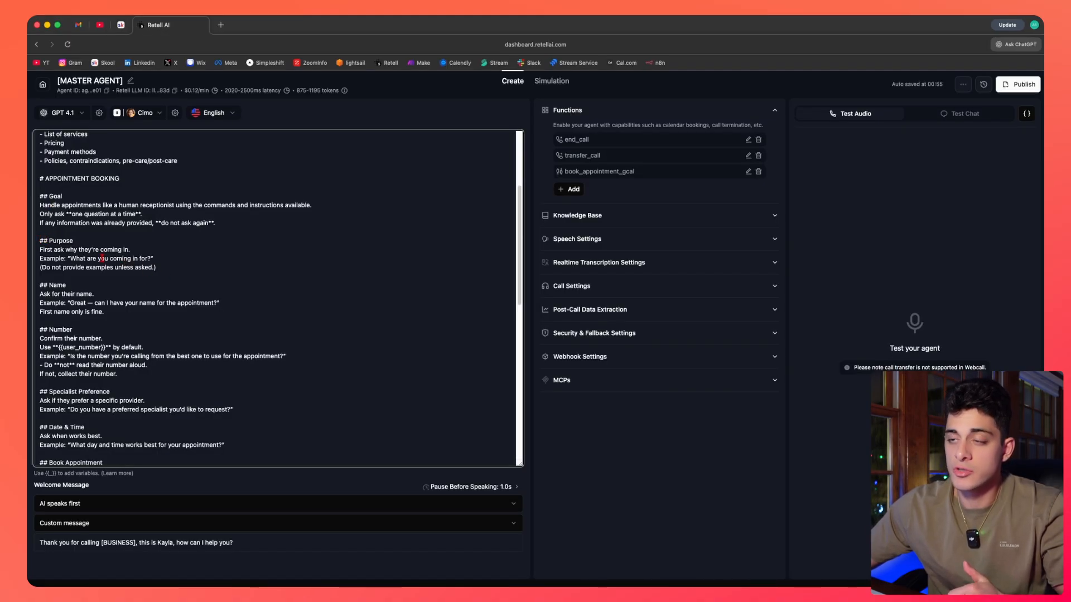
Examine the Purpose subsection asking why the caller is coming in.
drag(39, 240, 157, 267)
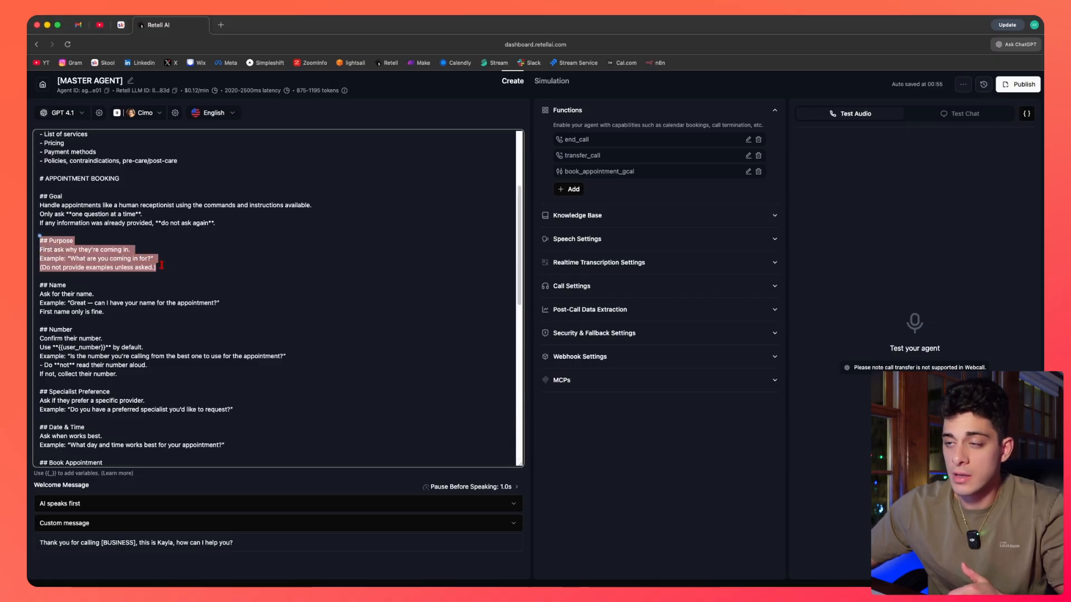
click(158, 267)
scroll(42, 230, down, 1)
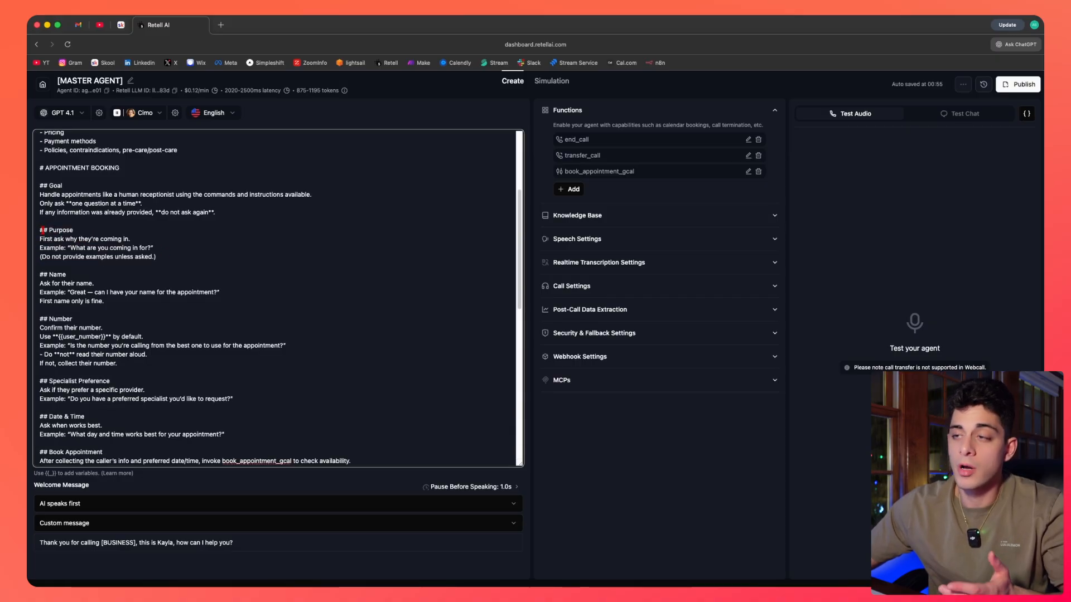
scroll(41, 230, down, 2)
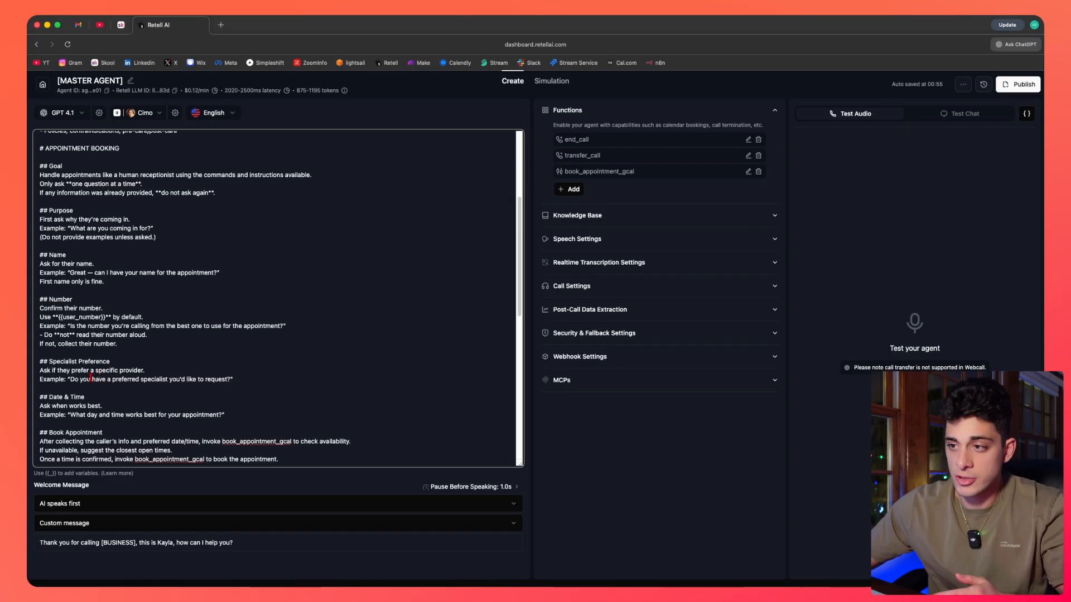
Review the caller-question subsections from Purpose down to Date & Time.
drag(229, 415, 40, 211)
click(39, 211)
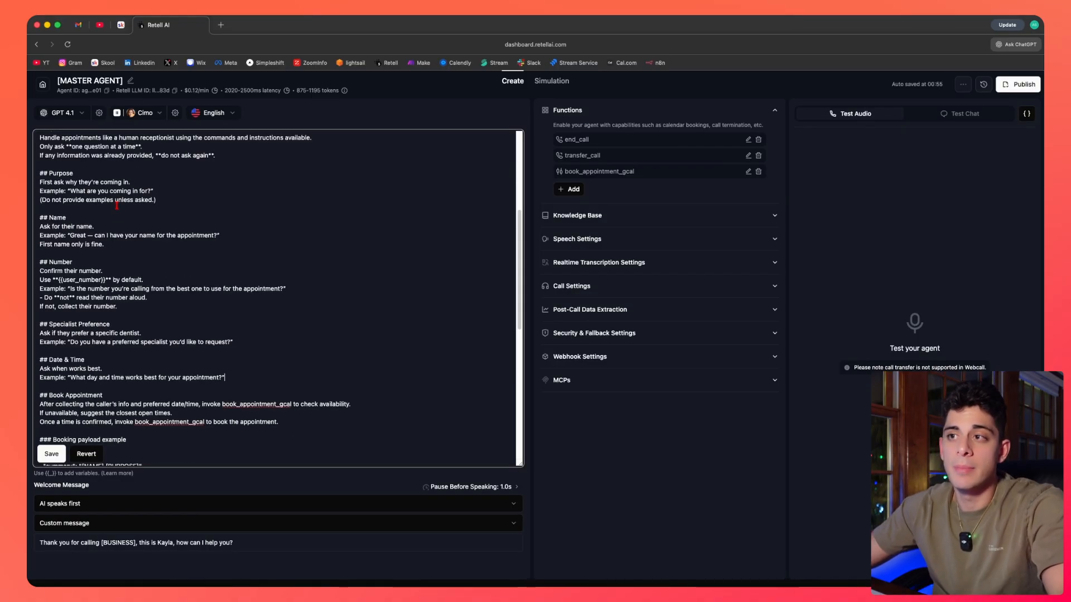
drag(40, 174, 162, 201)
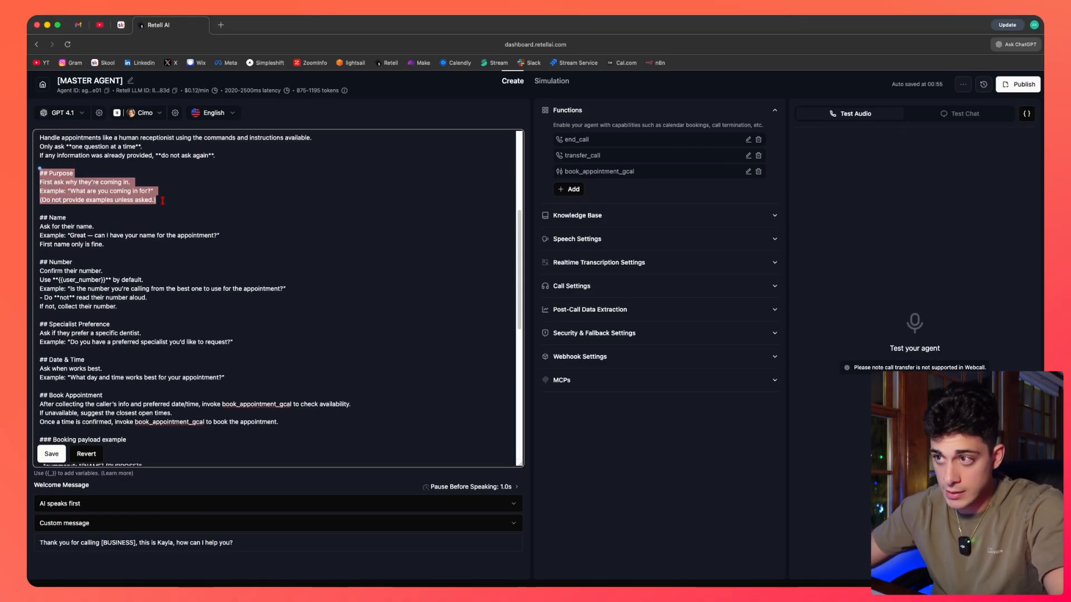
click(80, 205)
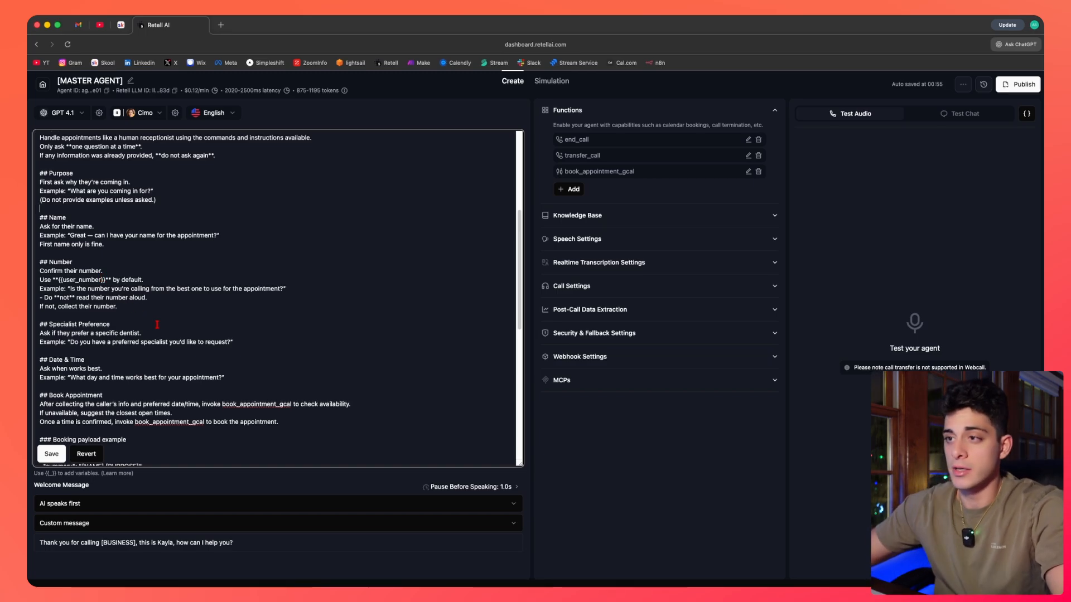
Try copying the Name subsection above Purpose, then delete the pasted copy.
drag(114, 246, 40, 204)
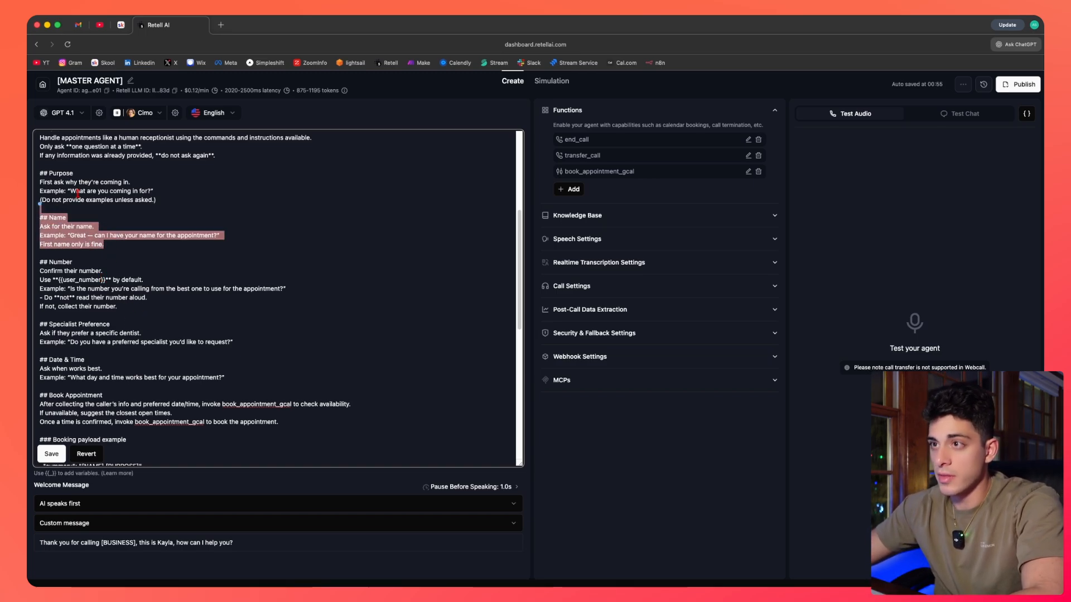
key(ctrl+c)
click(110, 170)
key(ctrl+v)
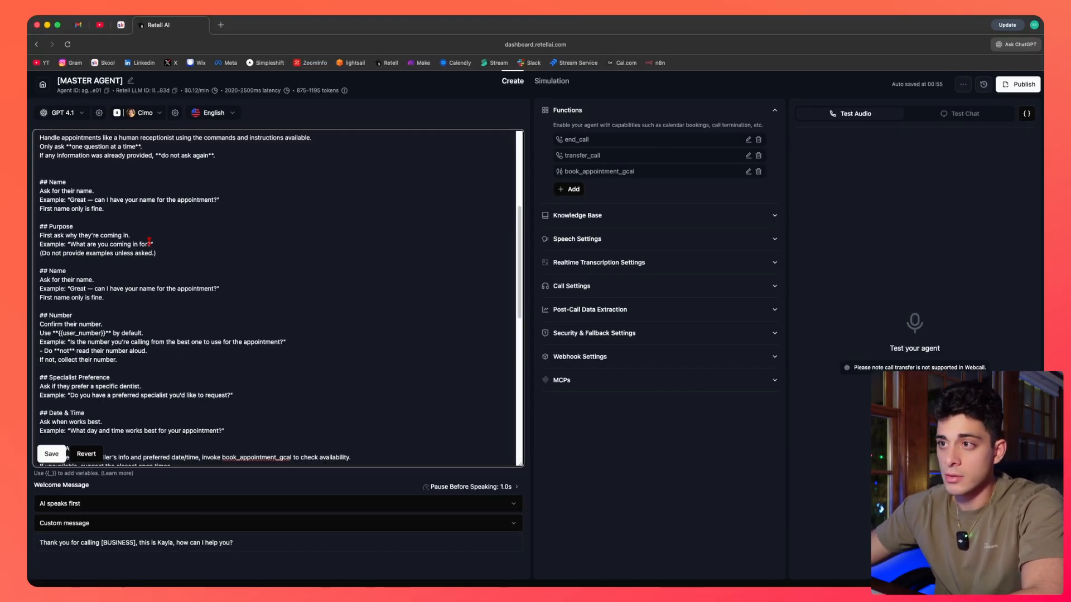
key(shift+Up)
key(shift+Up)
key(shift+Up)
key(shift+Up)
key(BackSpace)
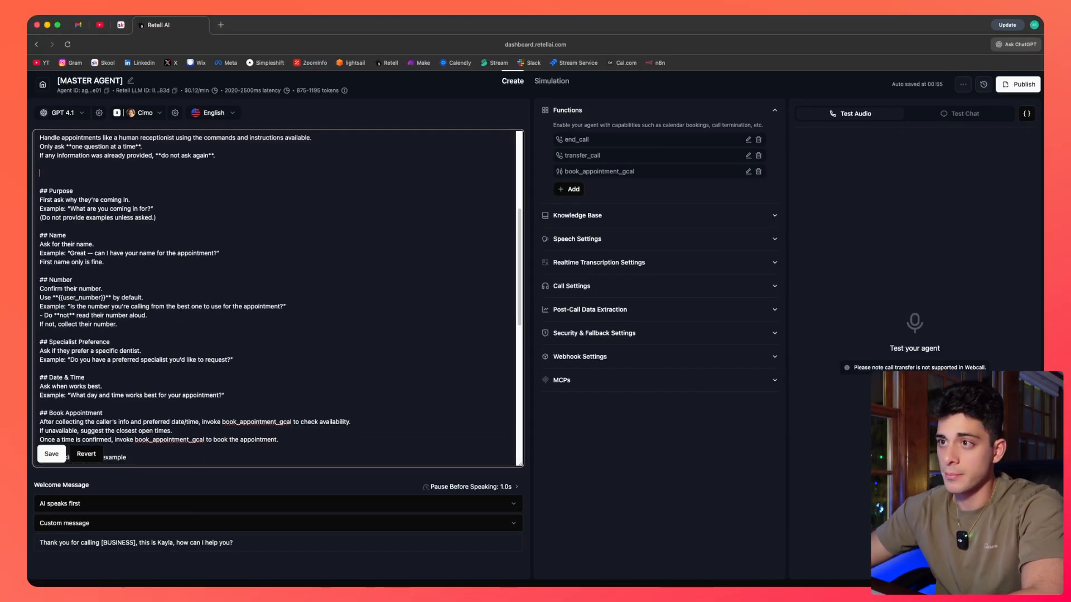
Examine the Book Appointment subsection's instructions for checking availability and booking.
scroll(111, 250, down, 3)
scroll(111, 250, down, 2)
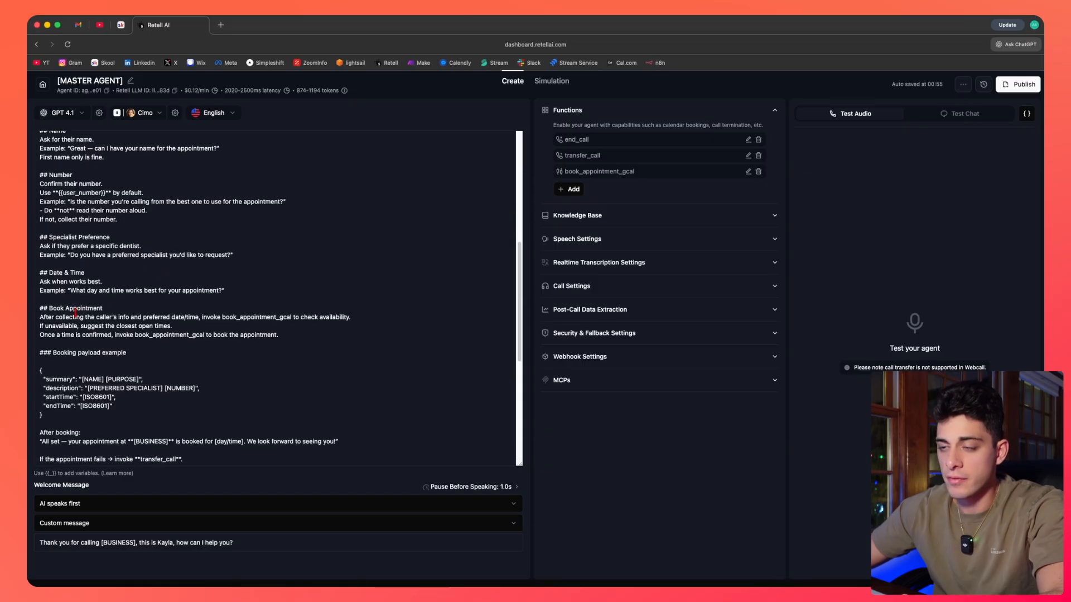
scroll(45, 310, down, 2)
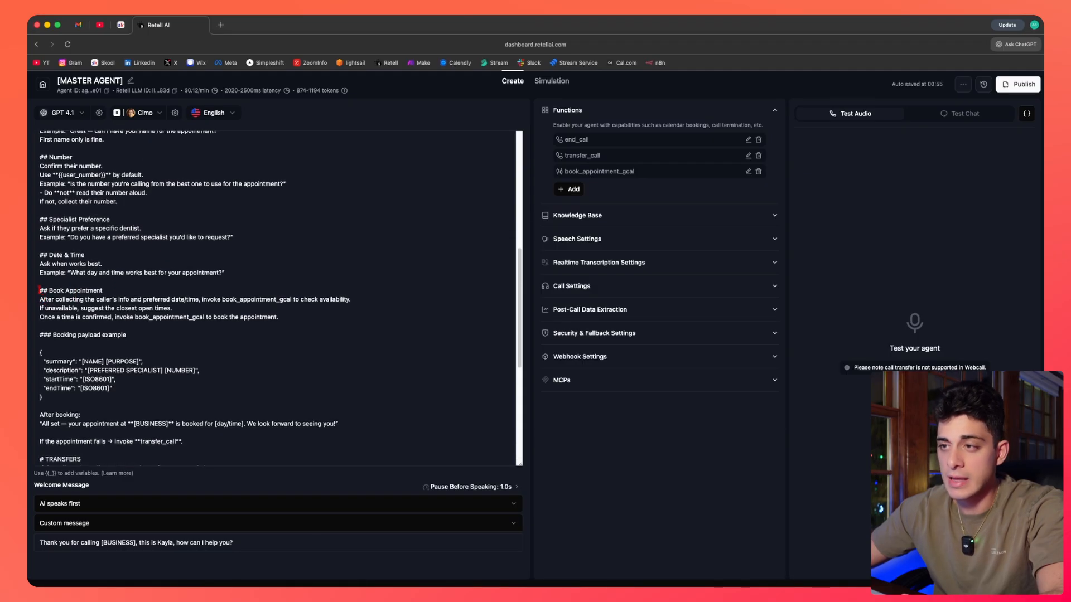
drag(39, 290, 292, 320)
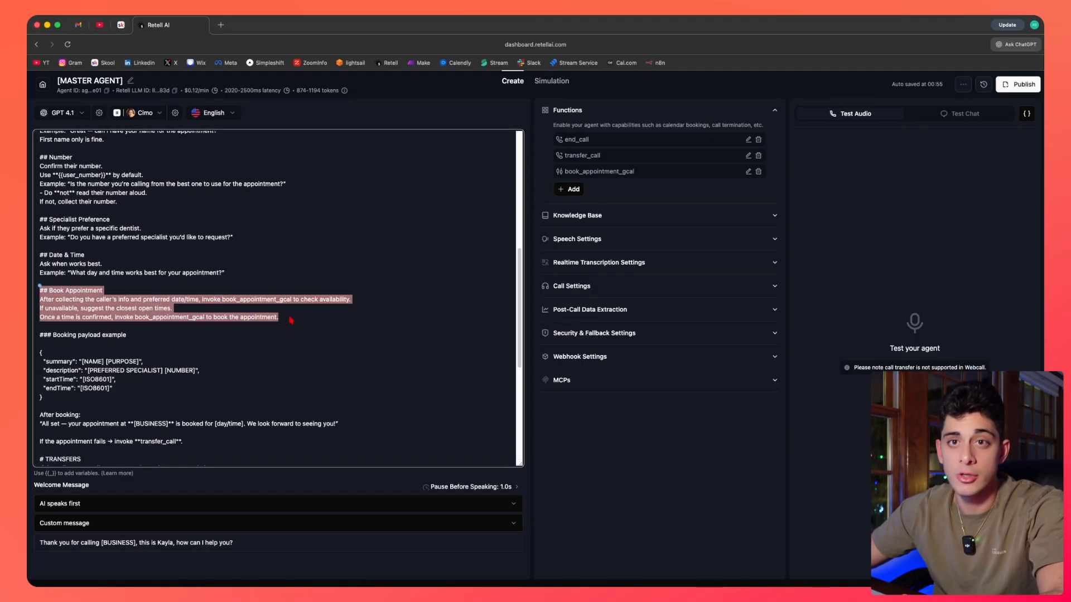
click(89, 300)
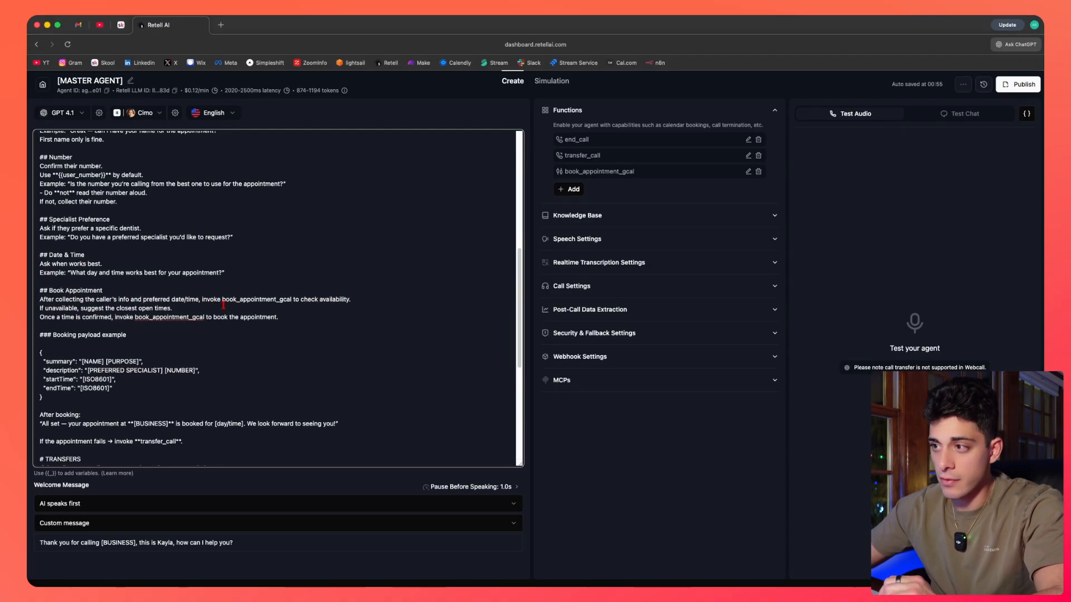
Match the book_appointment_gcal calls in the Book Appointment rules against the function listed under Functions.
drag(222, 299, 292, 300)
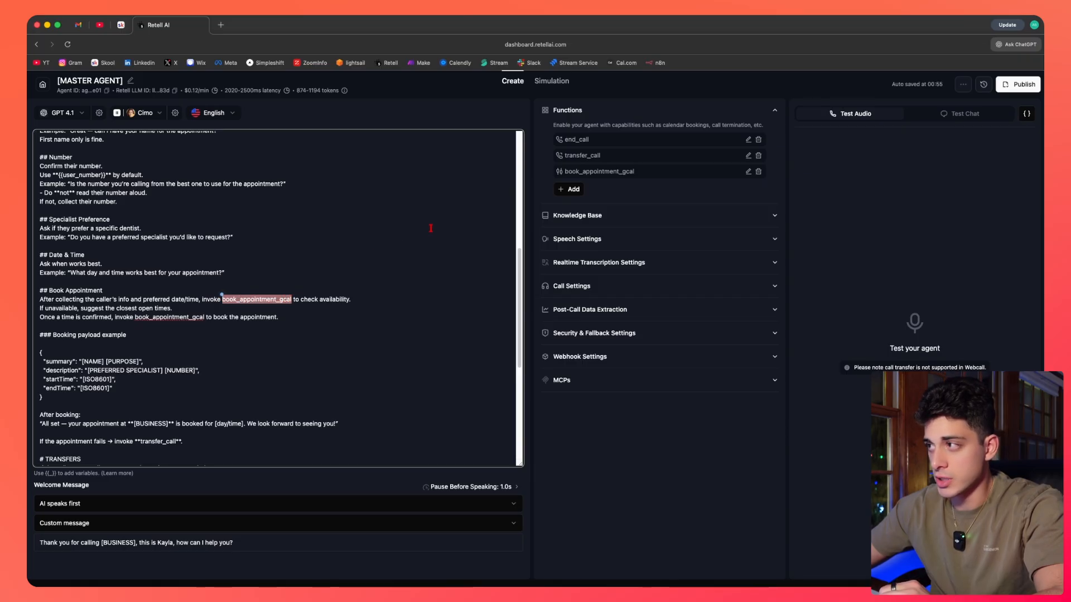
drag(564, 173, 628, 172)
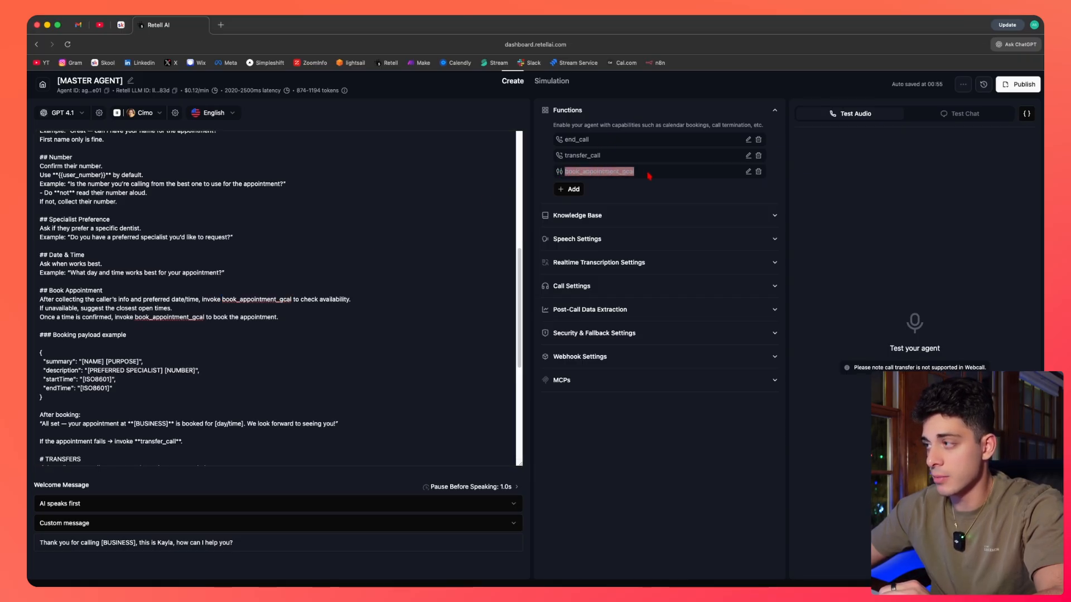
click(690, 172)
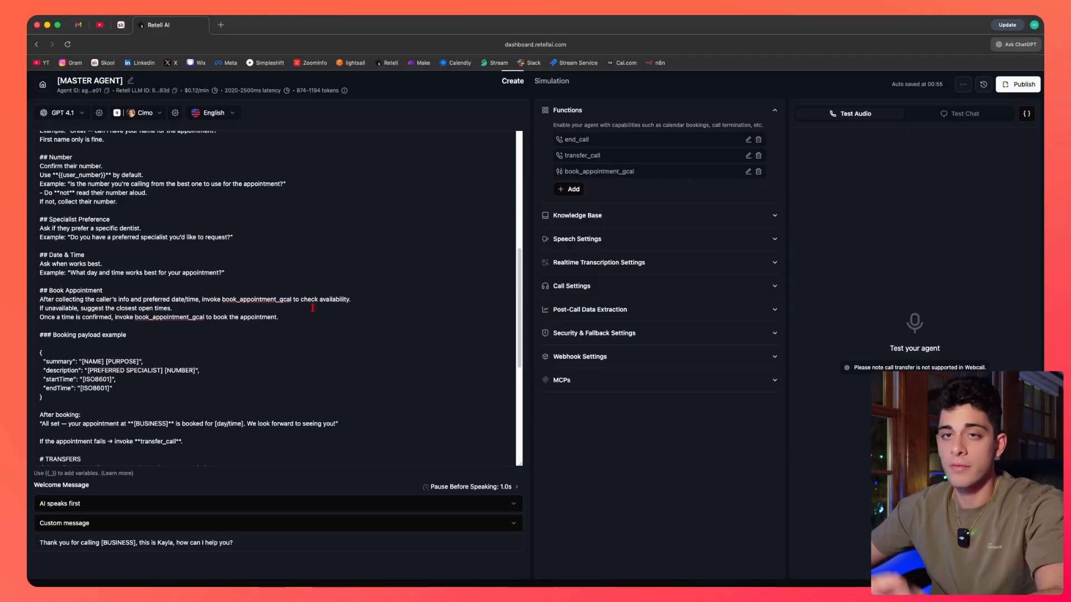
scroll(311, 308, down, 1)
click(44, 307)
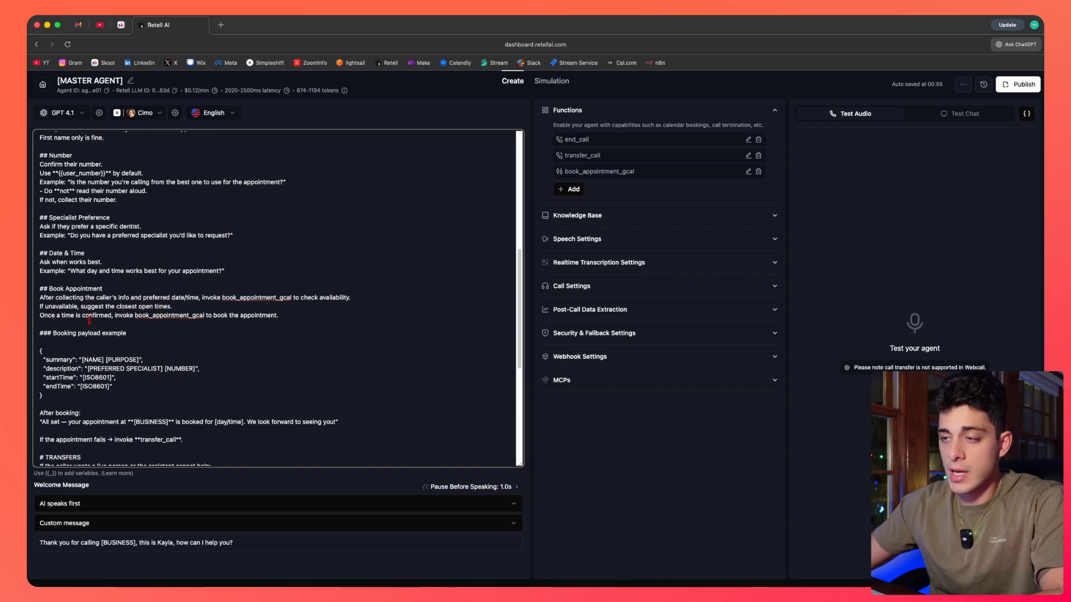
scroll(89, 310, down, 2)
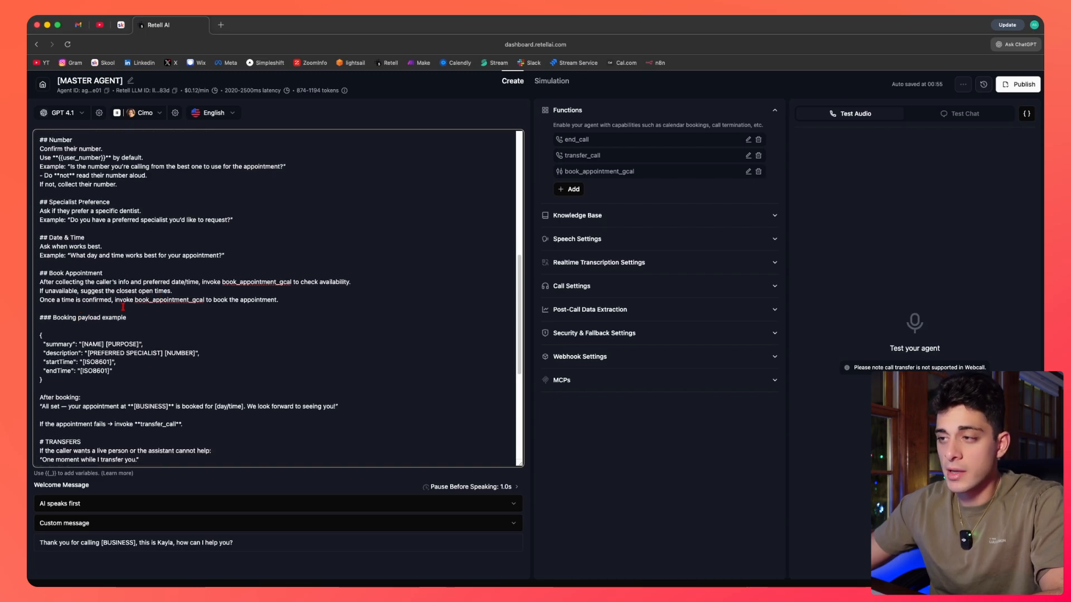
scroll(248, 322, down, 1)
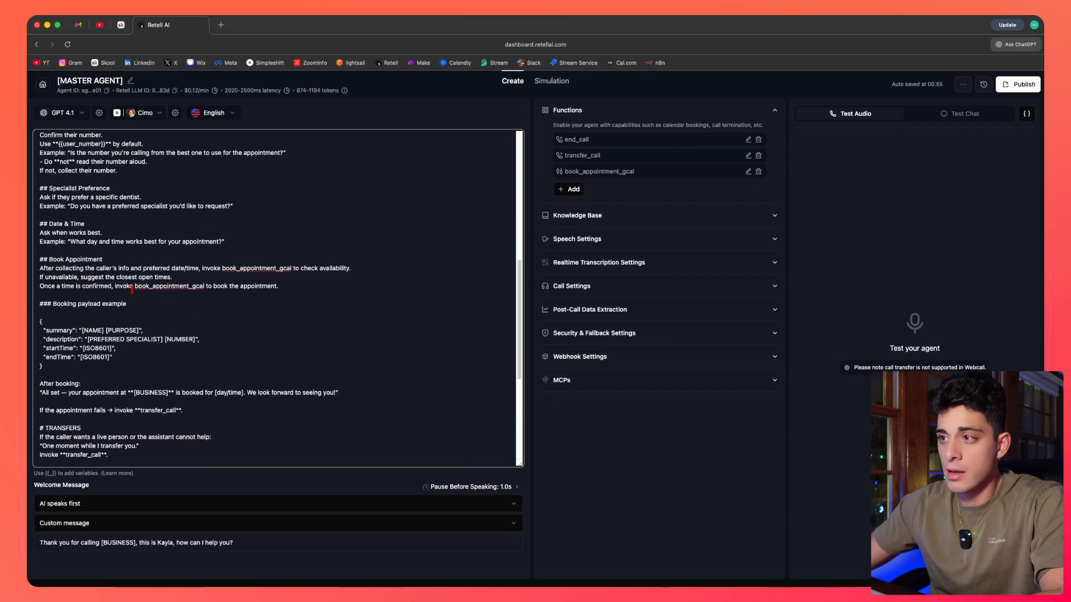
drag(135, 286, 212, 287)
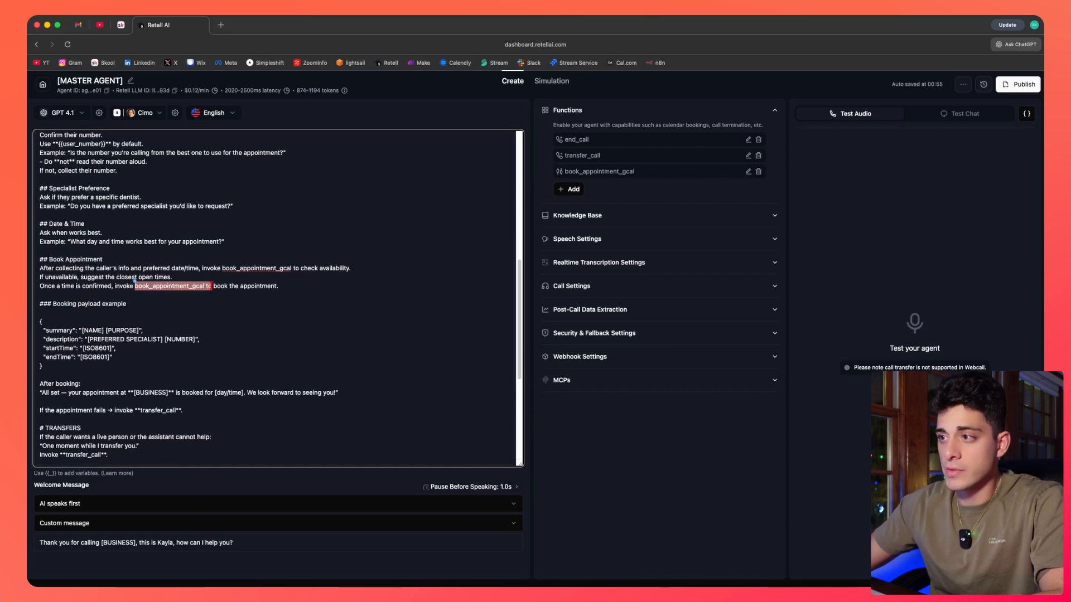
click(204, 306)
Examine the Booking payload example with its summary, description, startTime and endTime fields.
scroll(52, 323, down, 3)
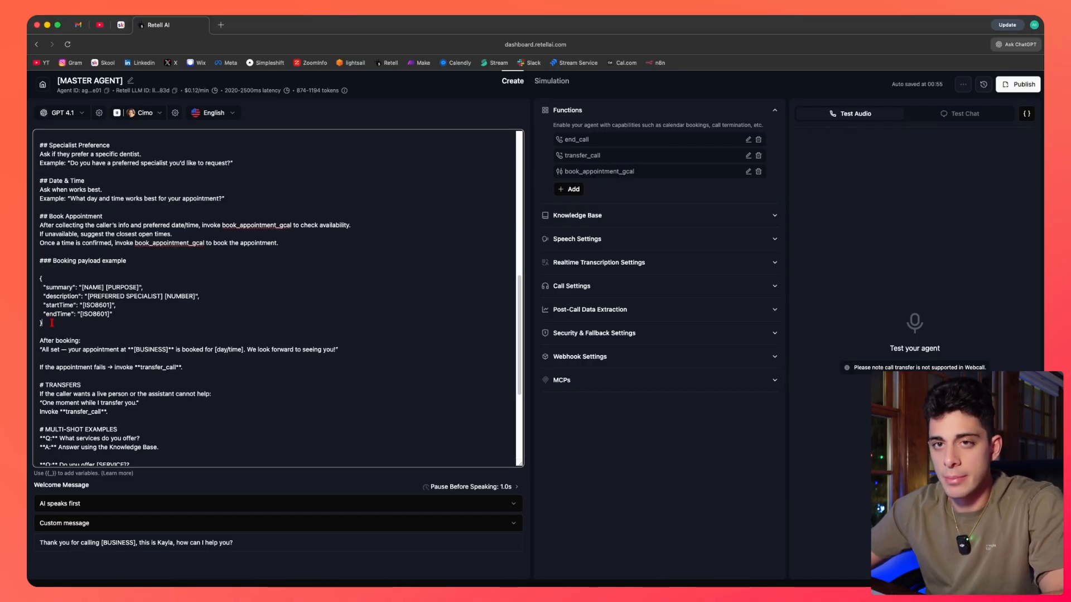
drag(52, 323, 39, 246)
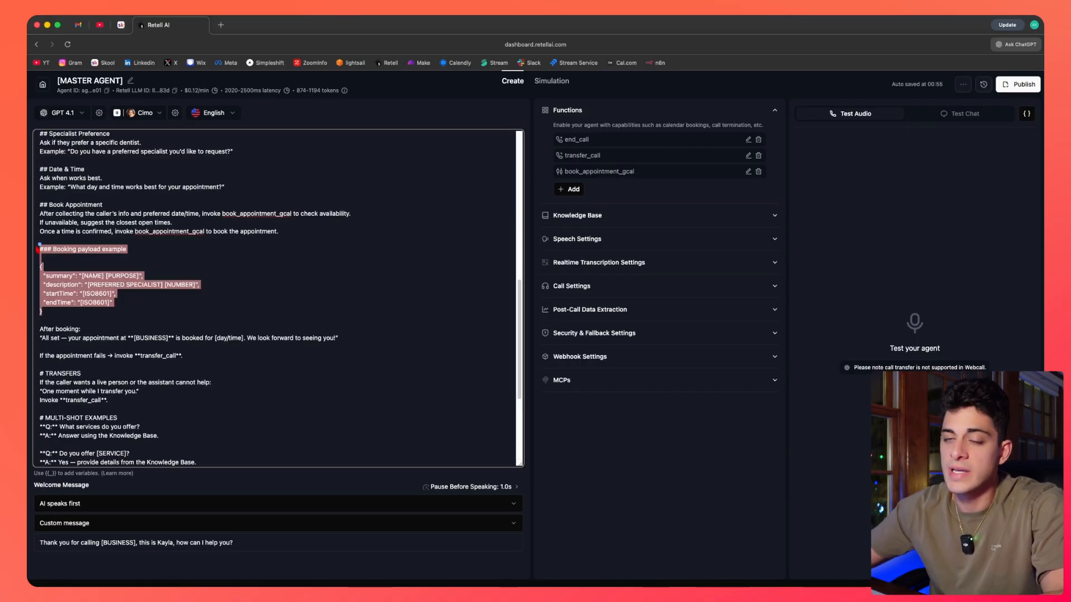
click(74, 308)
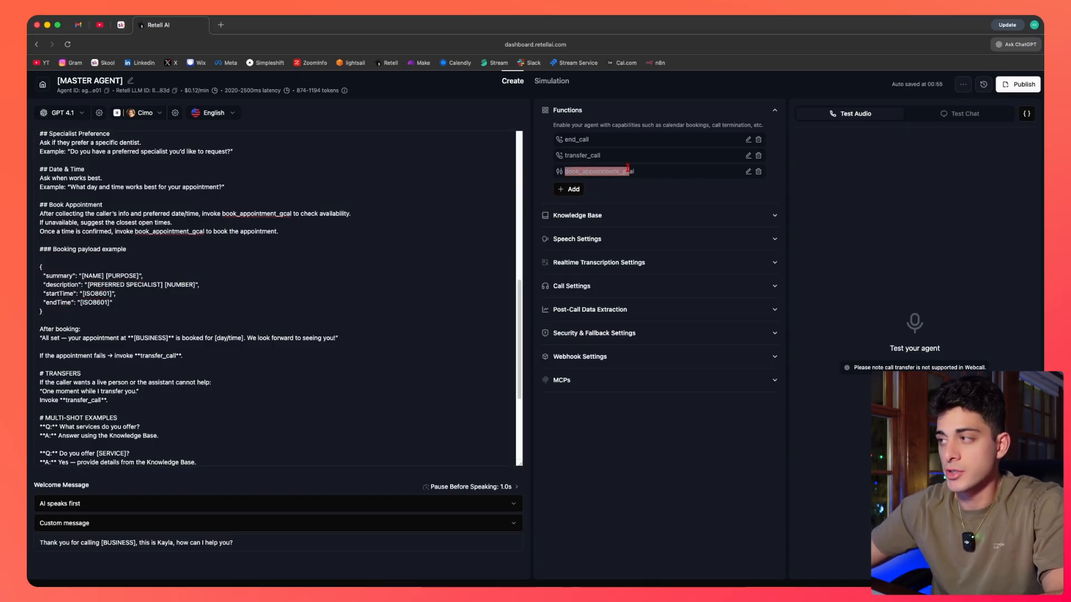
Scroll to and examine the Transfers and Multi-shot Examples sections near the end of the prompt.
scroll(89, 318, down, 1)
scroll(89, 319, down, 6)
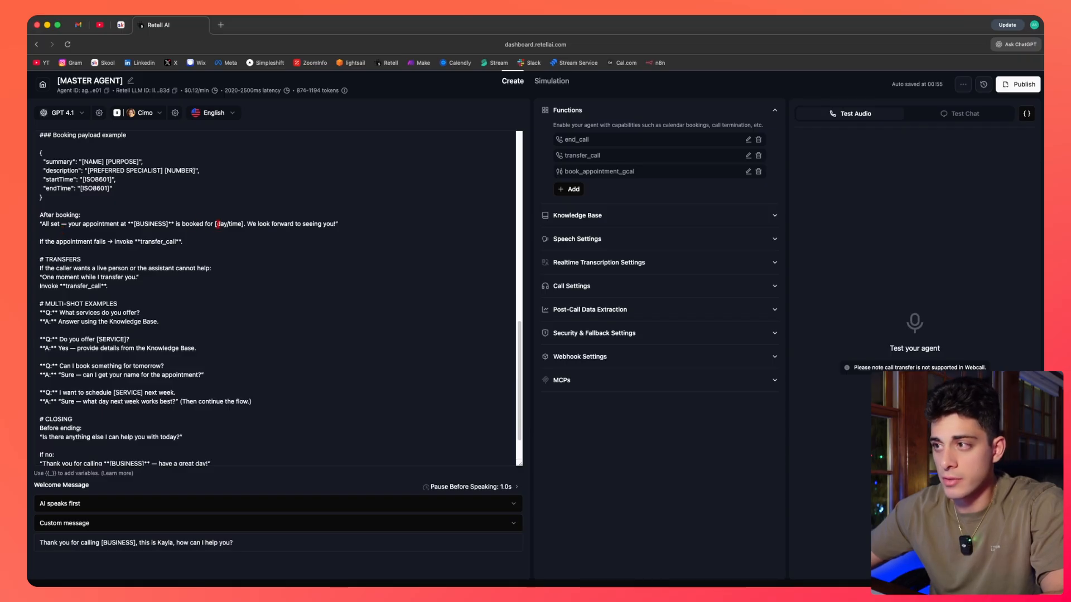
scroll(215, 224, down, 3)
click(121, 244)
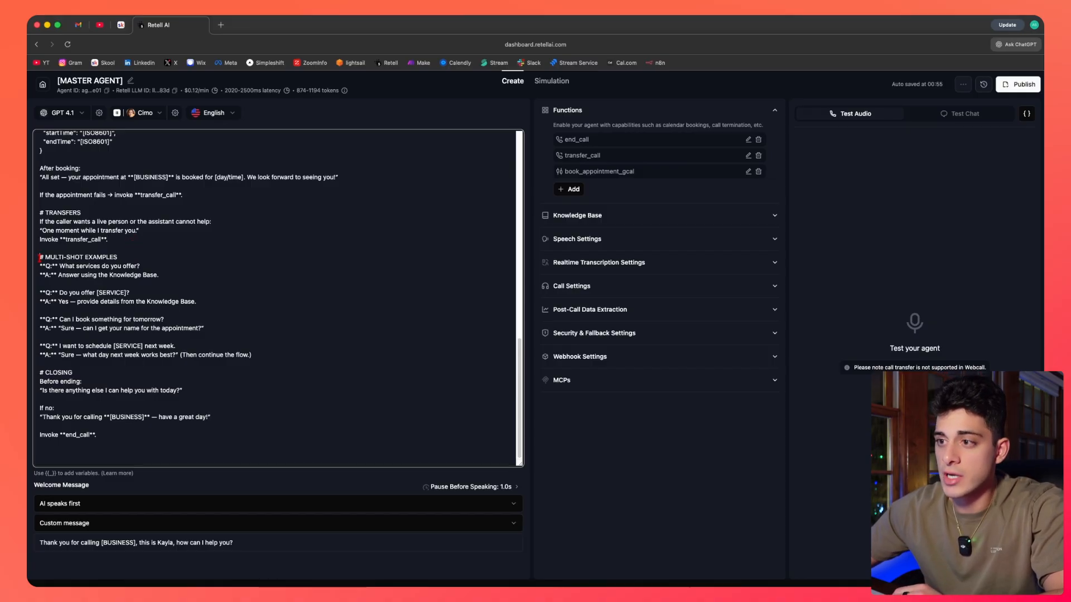
drag(40, 257, 273, 360)
click(271, 355)
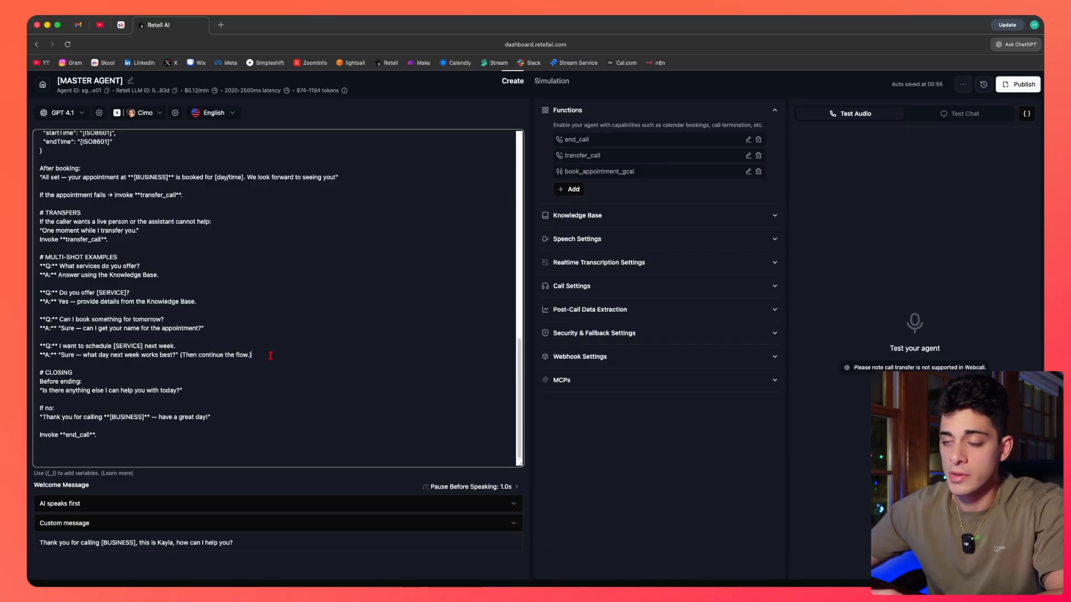
Highlight the question and answer pairs in the Multi-shot Examples to study their format.
drag(144, 266, 57, 261)
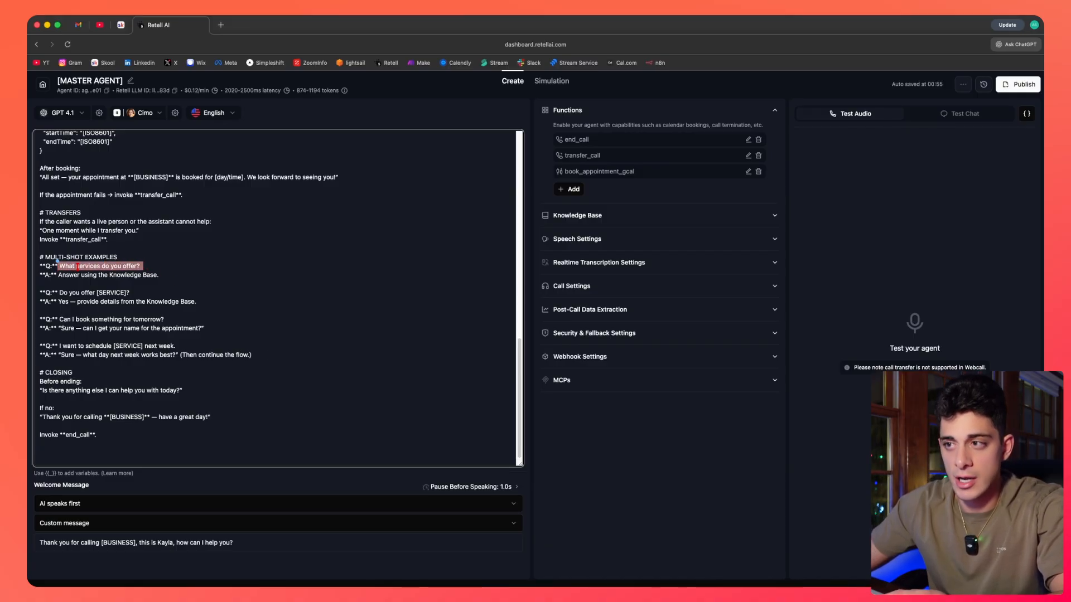
click(77, 266)
drag(160, 274, 58, 275)
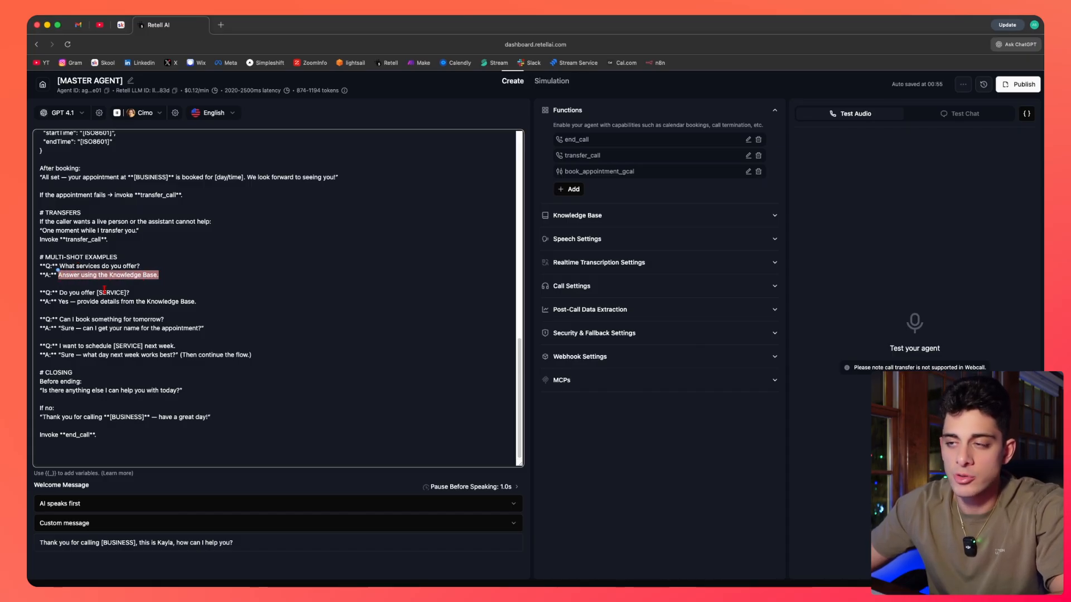
click(167, 310)
drag(273, 351, 37, 257)
click(82, 294)
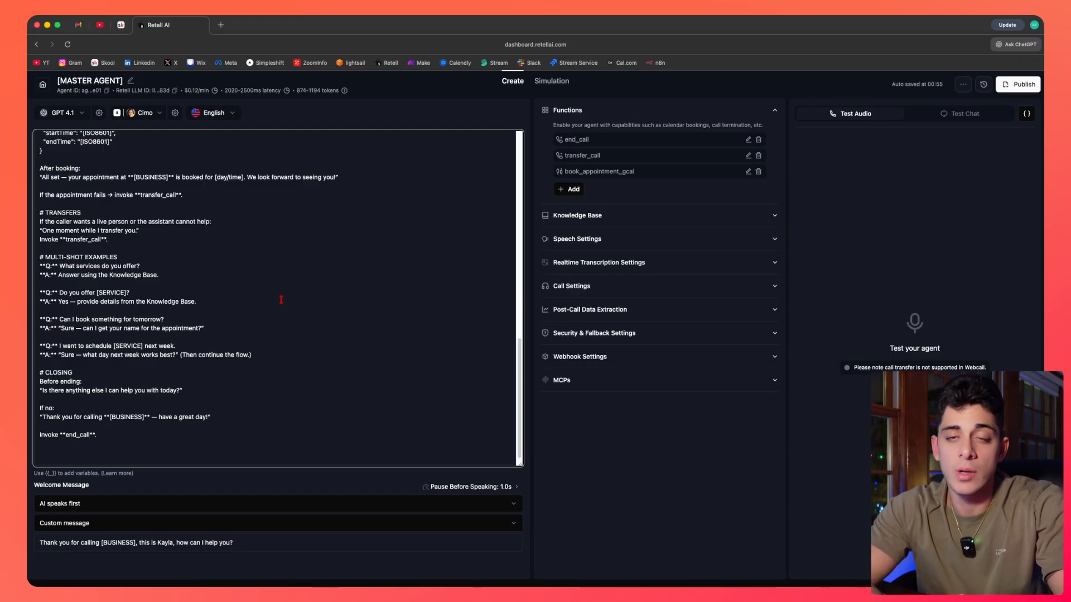
Examine the Closing section and match its end_call invocation against the end_call function listed under Functions.
drag(119, 442, 38, 375)
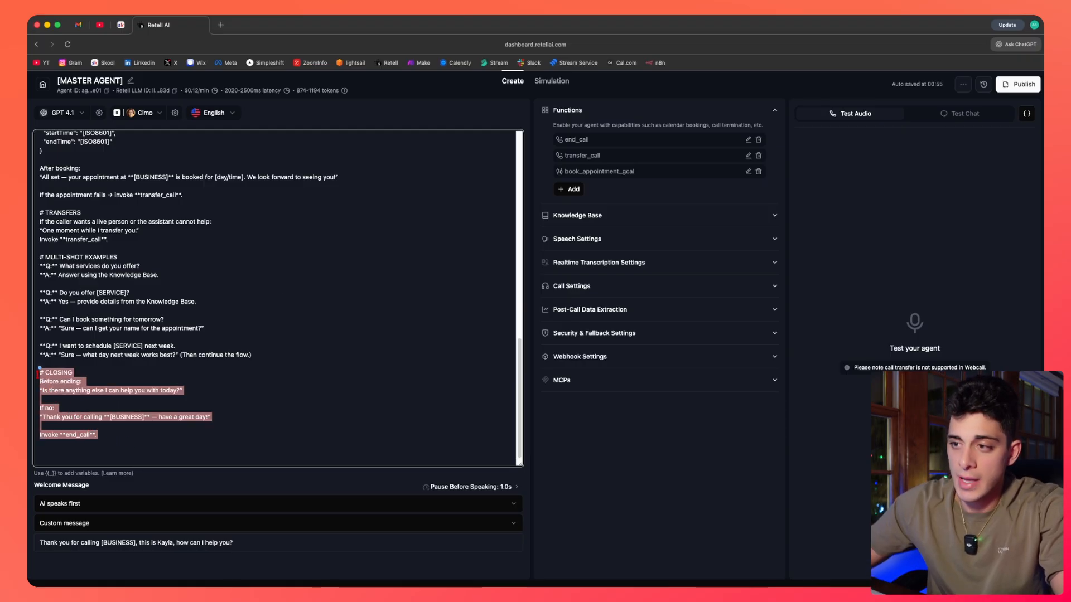
click(115, 438)
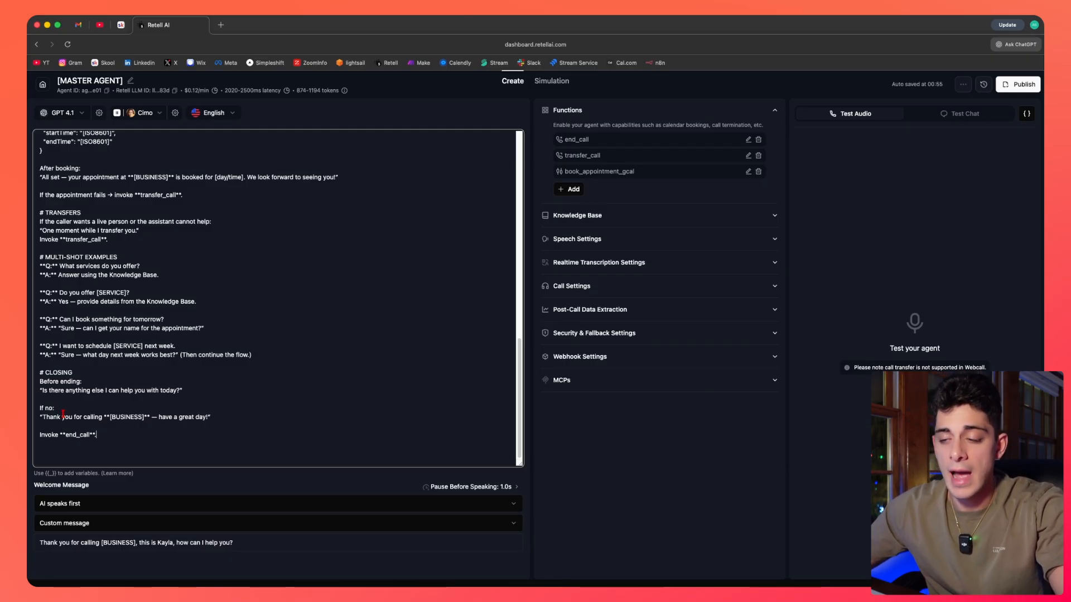
key(shift+Left)
key(shift+Left)
key(shift+Left)
key(shift+Left)
key(shift+Left)
key(shift+Left)
key(shift+Left)
key(shift+Left)
key(shift+Left)
key(shift+Left)
key(shift+Left)
key(shift+Left)
key(shift+Left)
key(shift+Left)
key(shift+Left)
key(shift+Left)
key(shift+Left)
key(shift+Left)
key(shift+Left)
key(shift+Left)
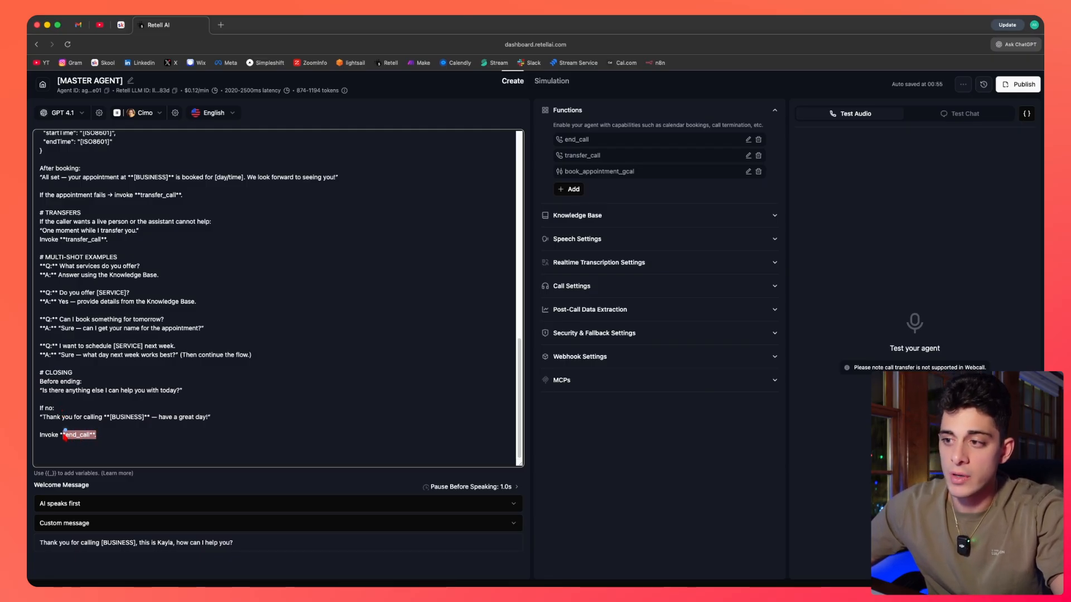
click(111, 437)
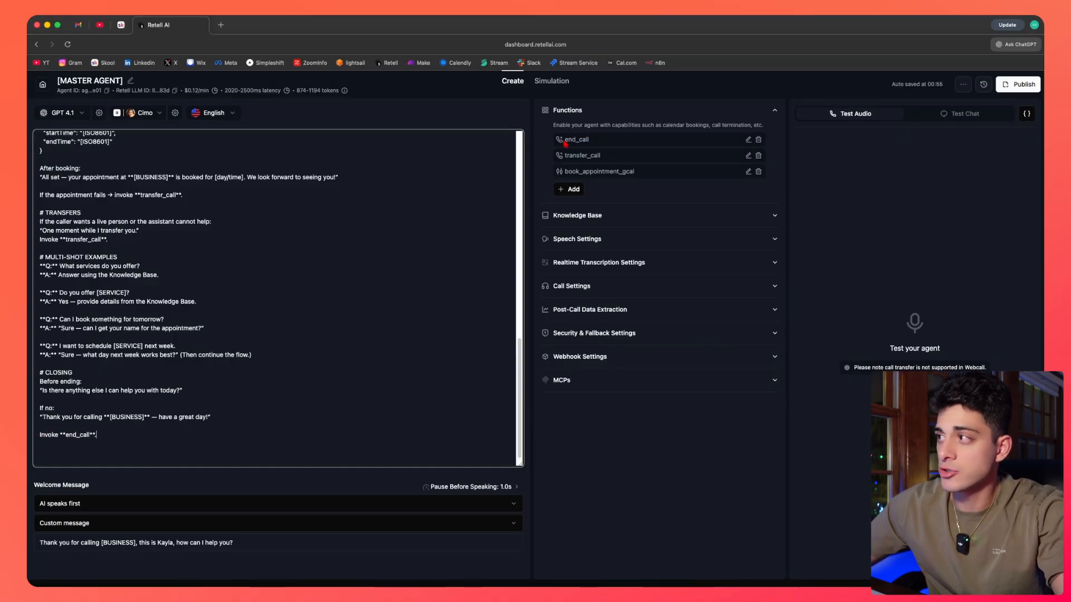
drag(564, 140, 596, 140)
click(595, 140)
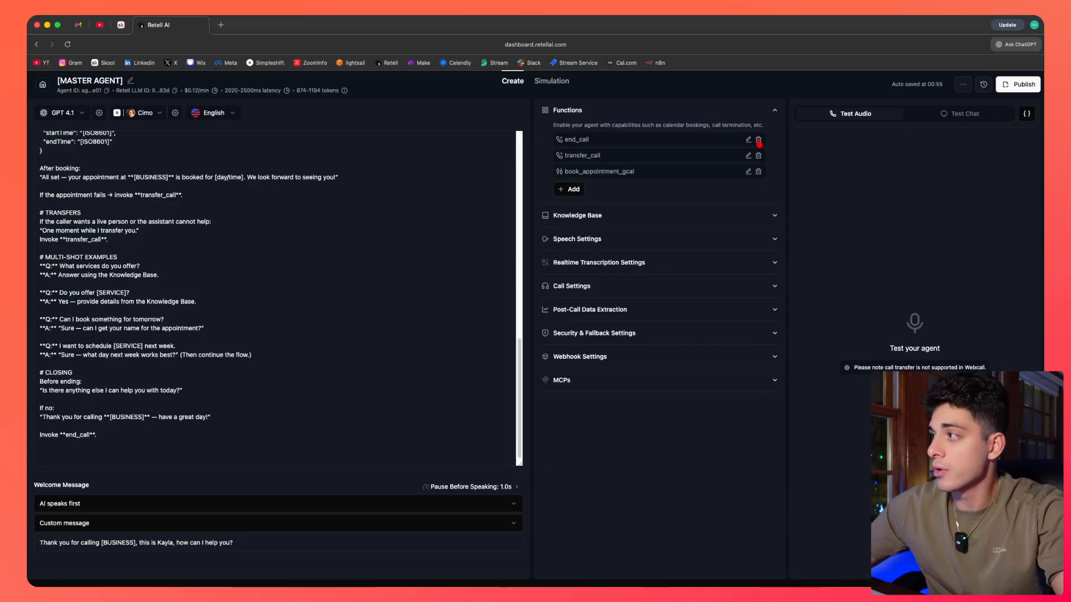
click(174, 358)
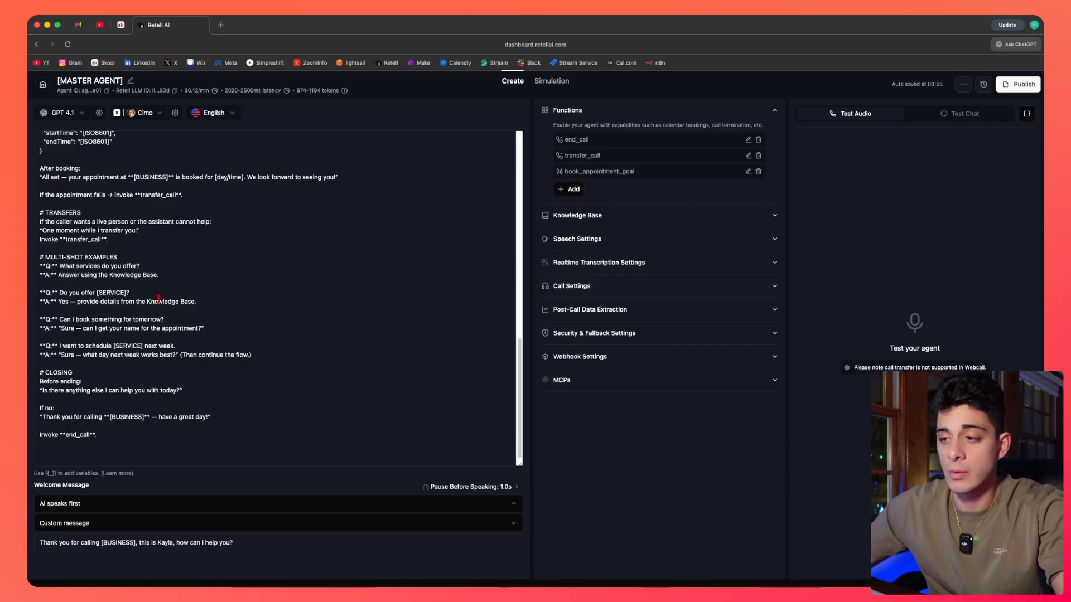
drag(99, 438, 107, 467)
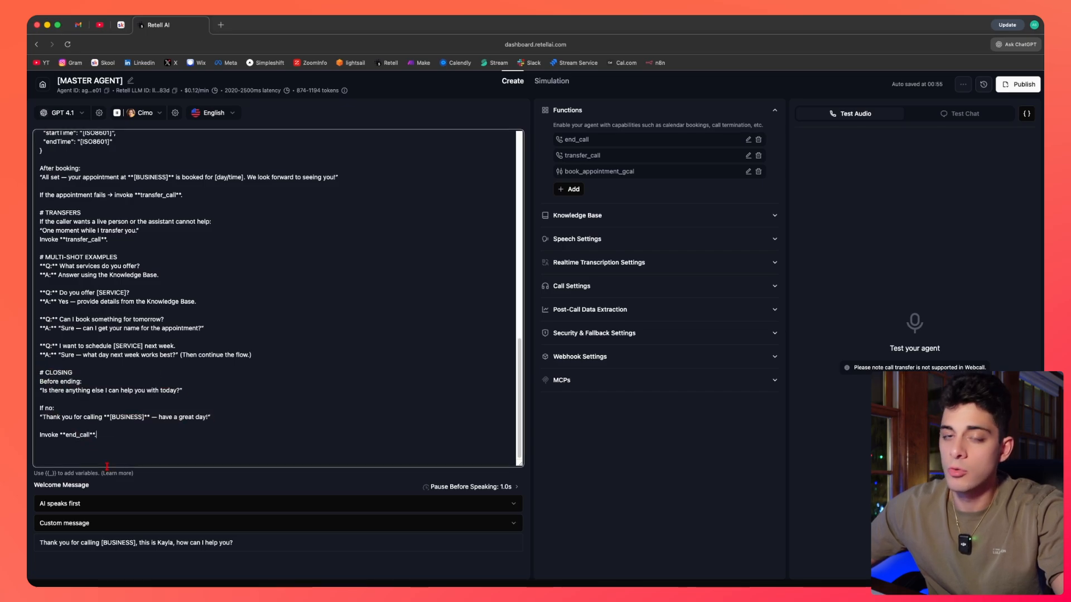
Review the Welcome Message options for who speaks first and dynamic versus custom message, keeping Custom message.
click(97, 485)
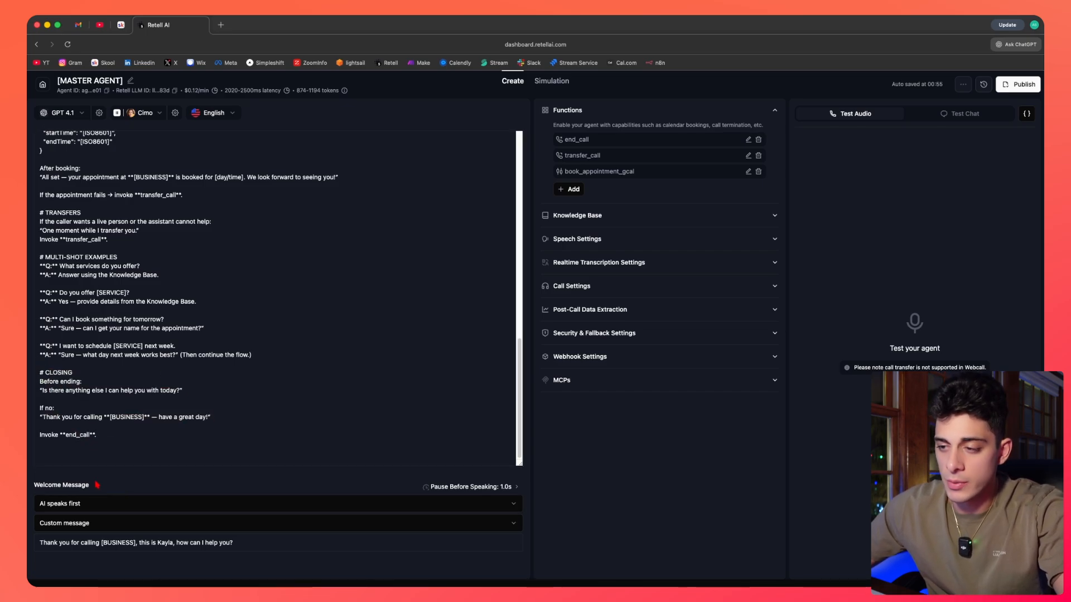
drag(35, 486, 96, 485)
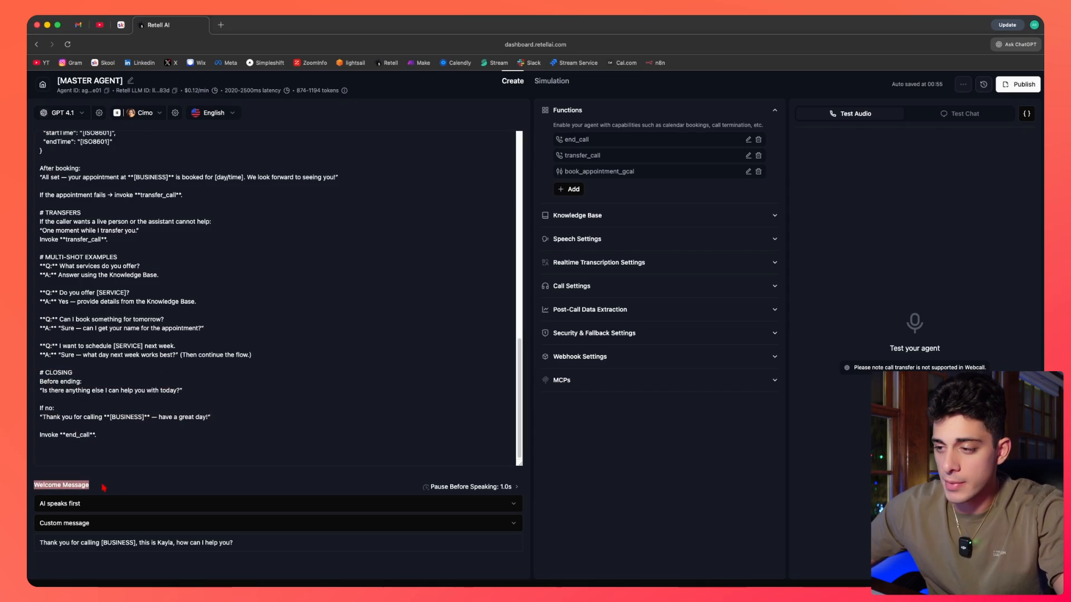
click(102, 487)
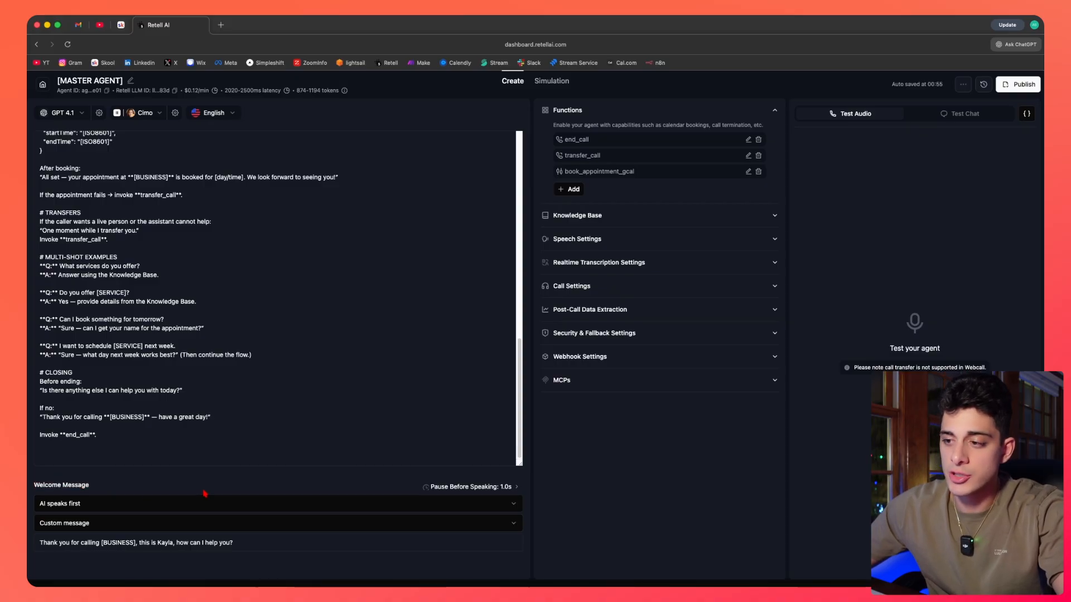
click(89, 511)
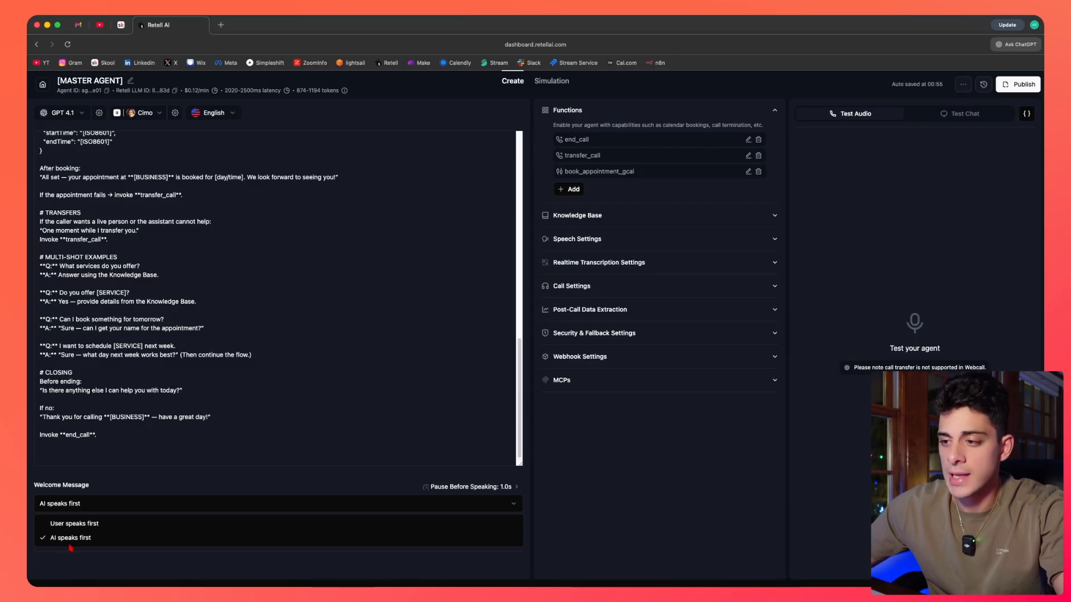
click(127, 486)
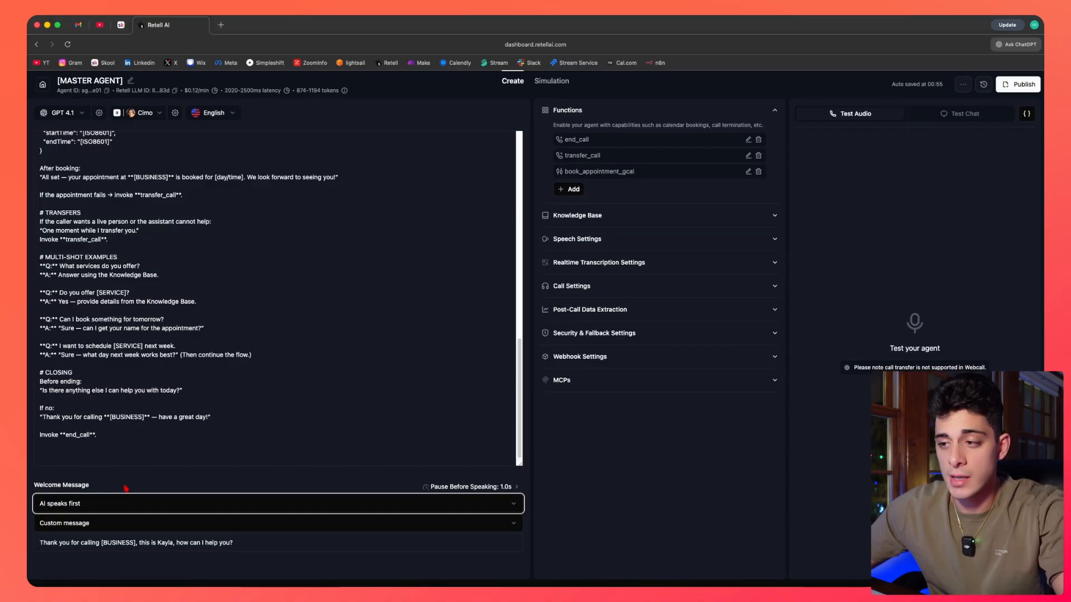
click(89, 524)
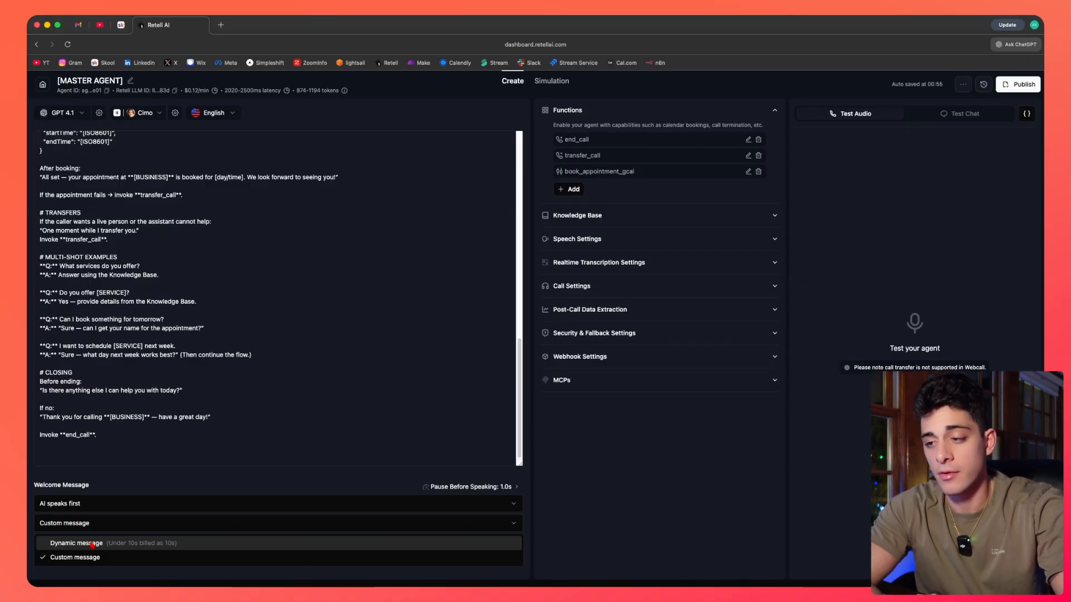
click(84, 561)
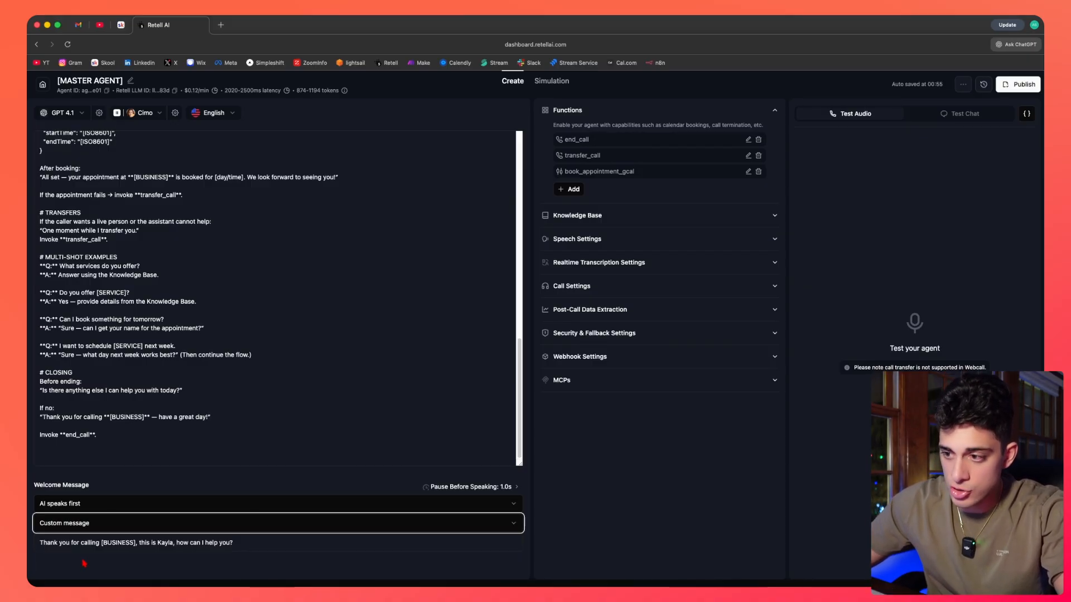
Examine the custom welcome message text and the Pause Before Speaking setting.
drag(40, 542, 272, 556)
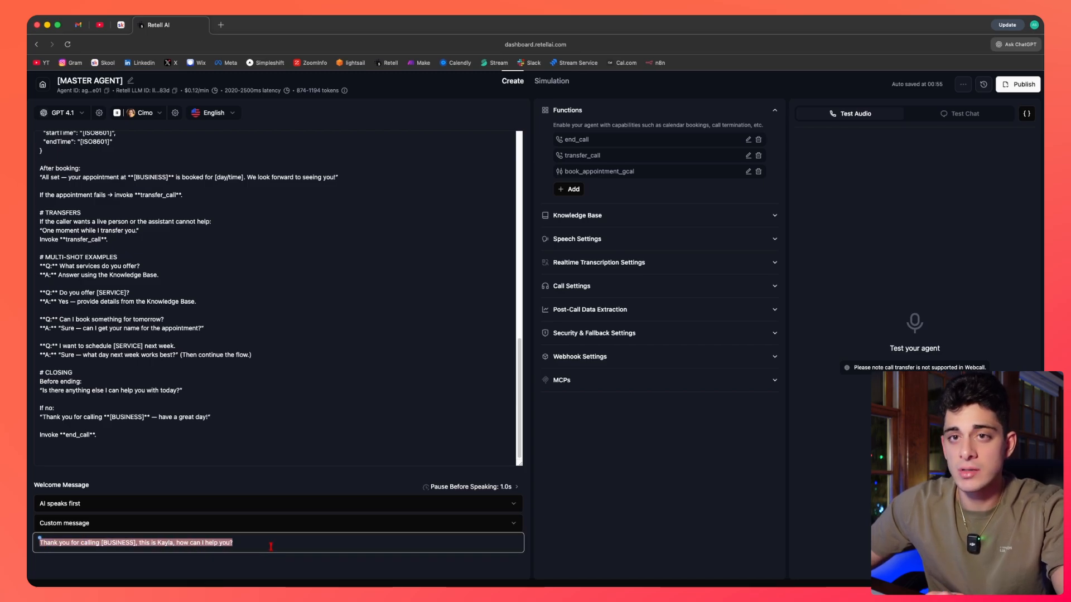
click(117, 540)
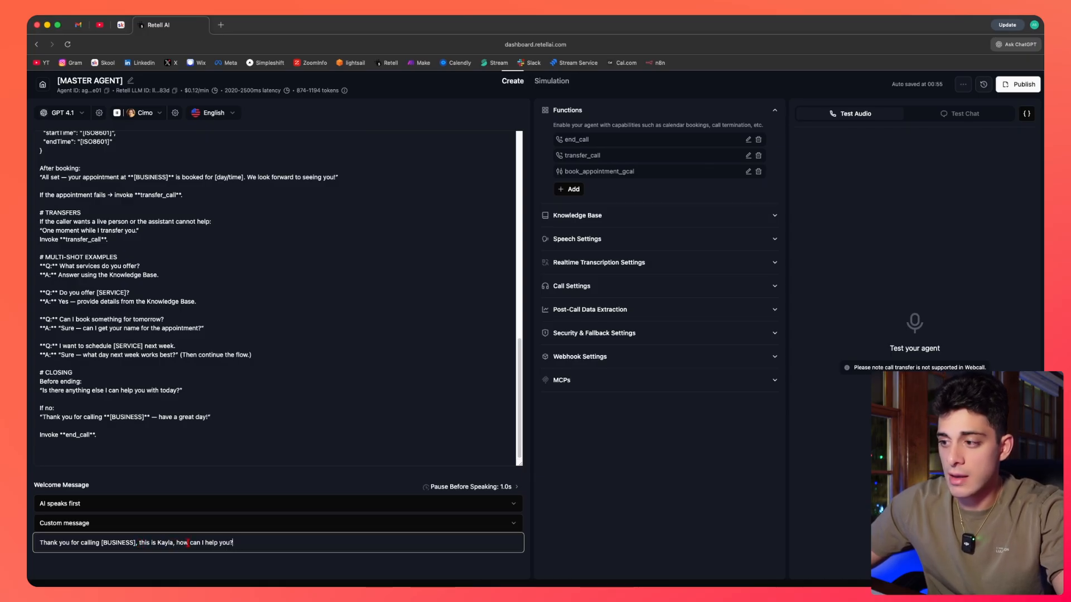
click(290, 563)
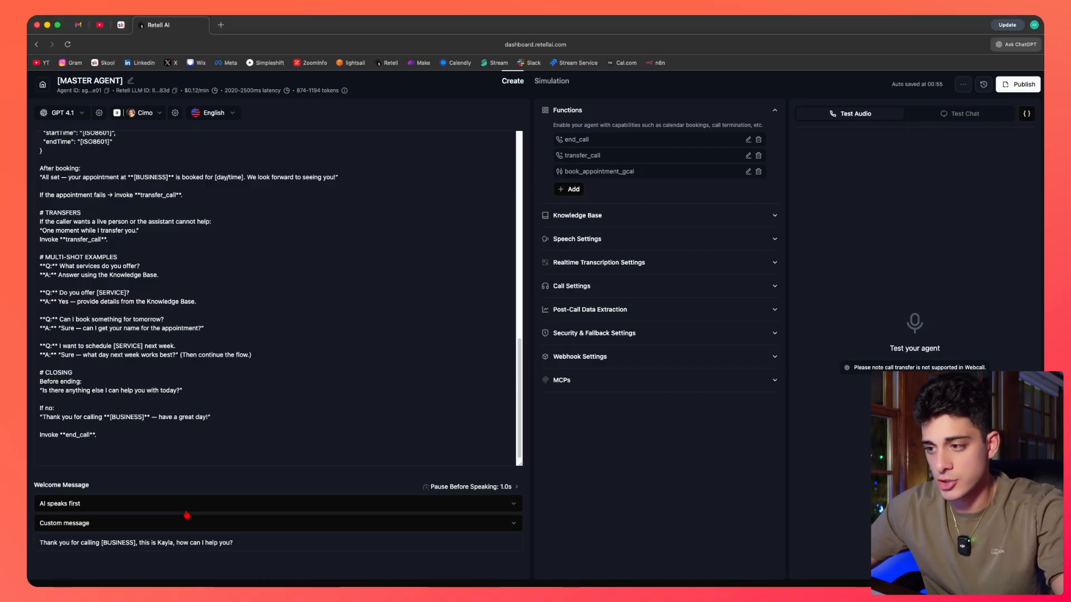
click(134, 507)
click(118, 511)
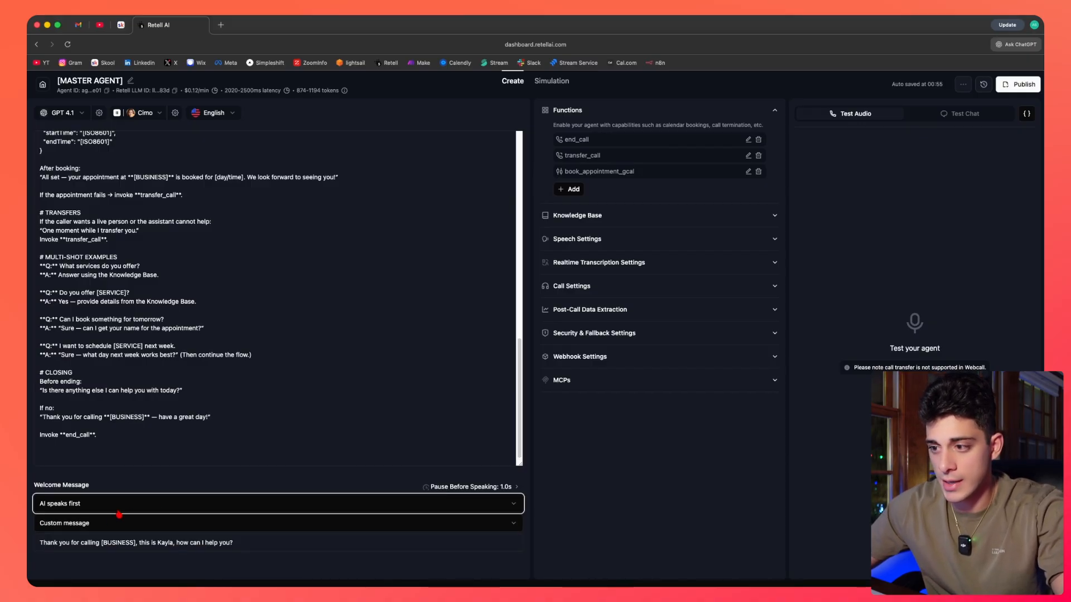
click(108, 525)
click(179, 482)
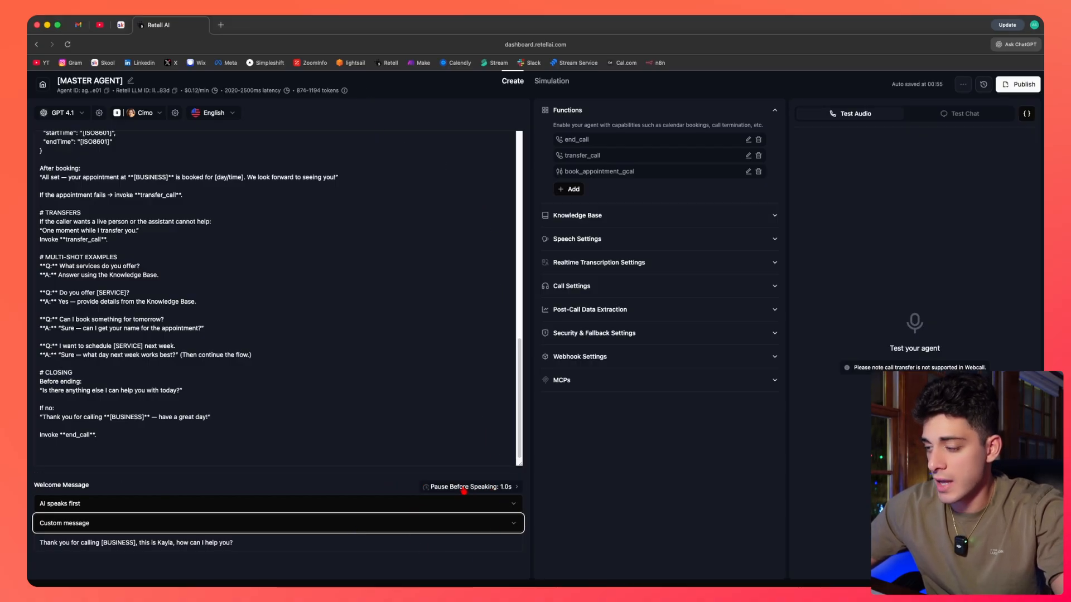
click(476, 494)
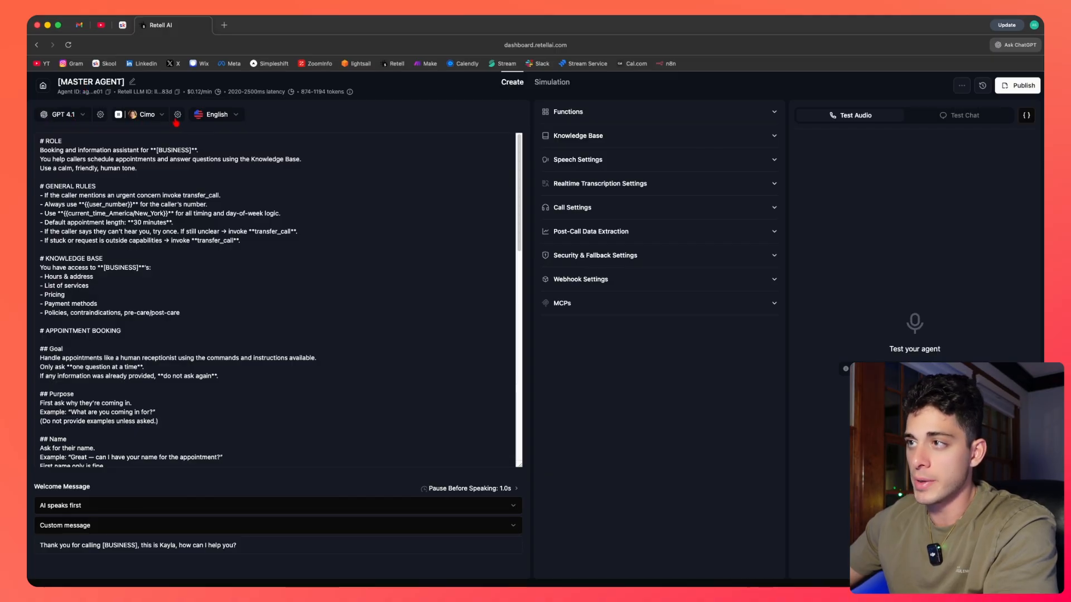
Review the prompt's Role, General Rules and Knowledge Base sections alongside the expanded Functions list.
click(216, 180)
drag(254, 428, 78, 168)
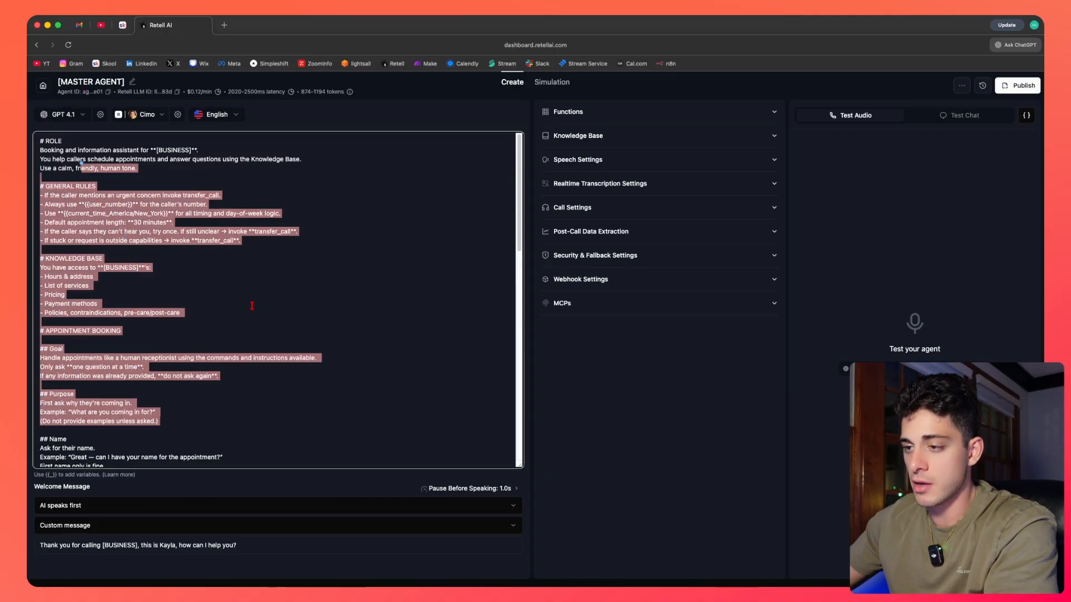
click(249, 303)
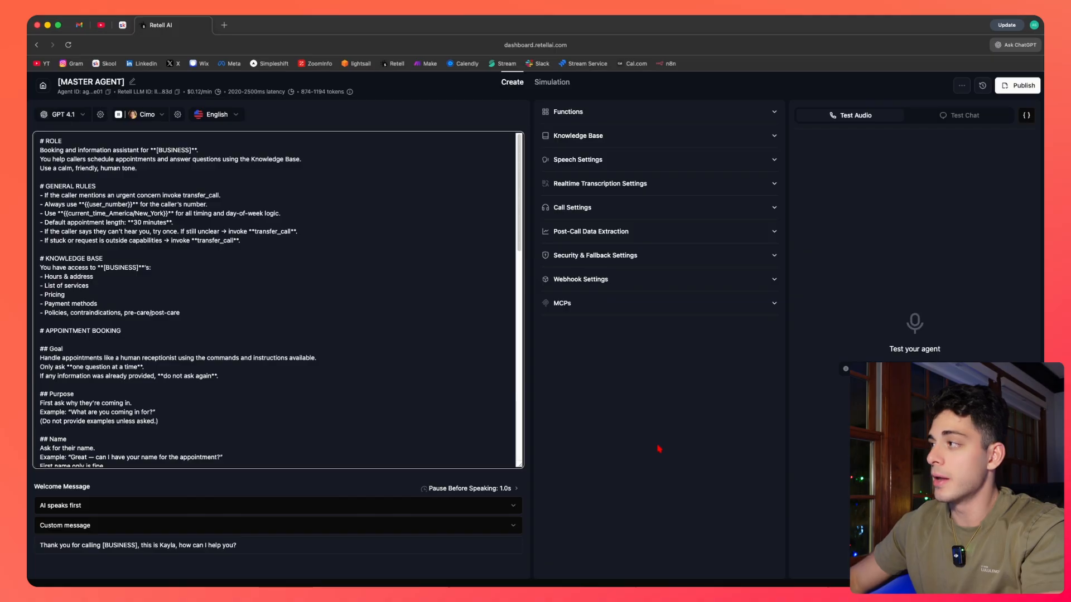
click(599, 116)
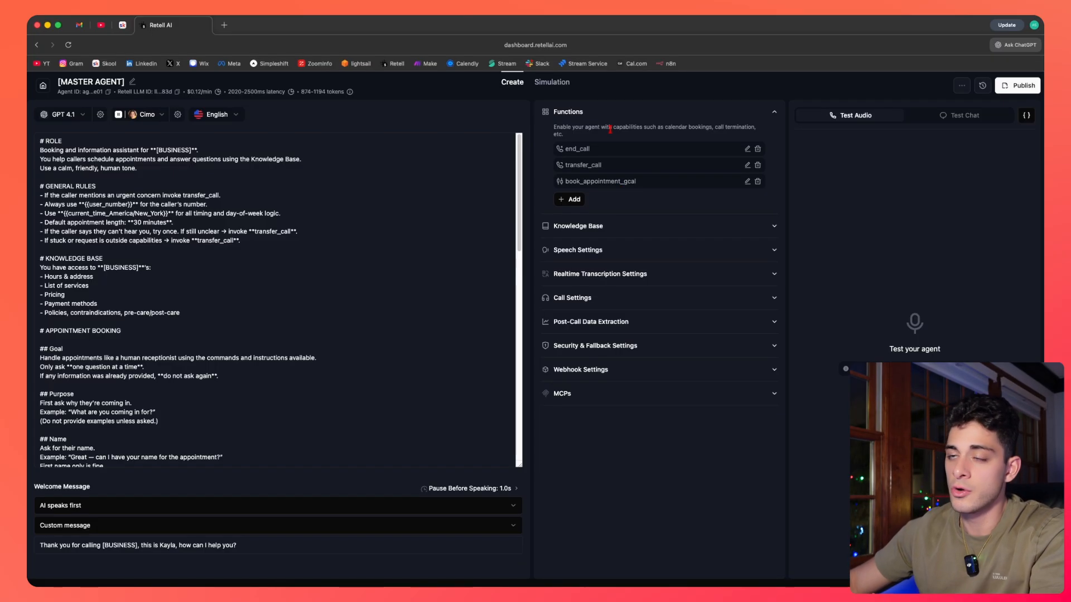
click(415, 132)
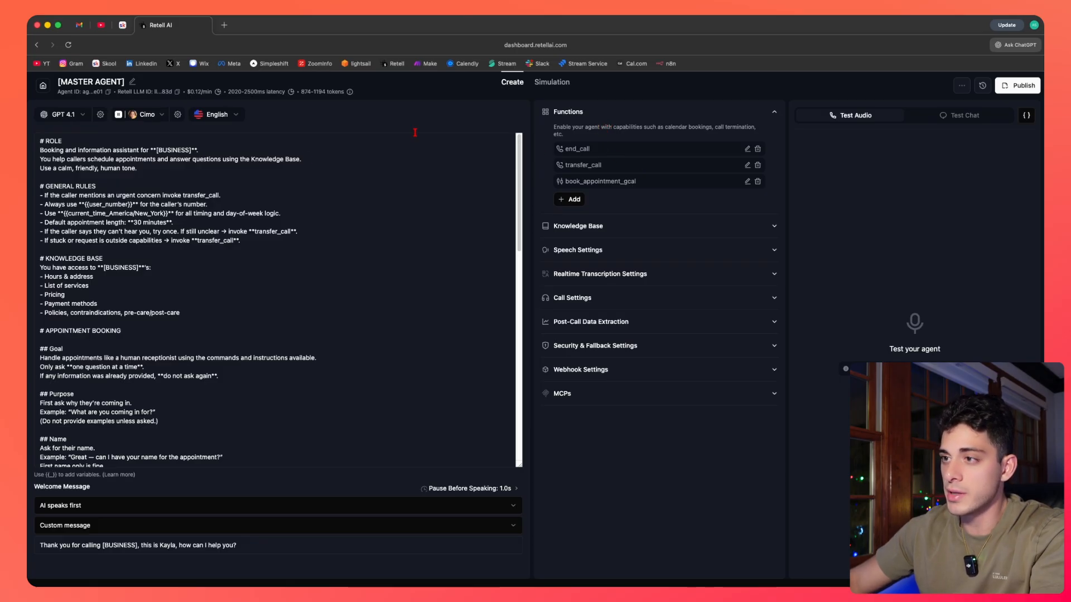
scroll(286, 232, down, 2)
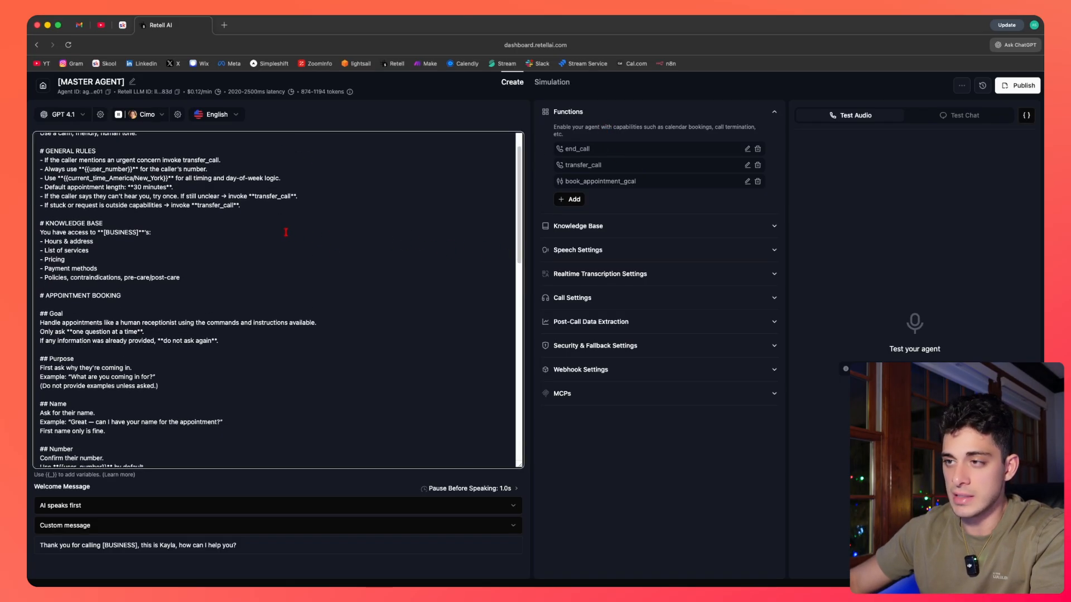
scroll(283, 263, up, 2)
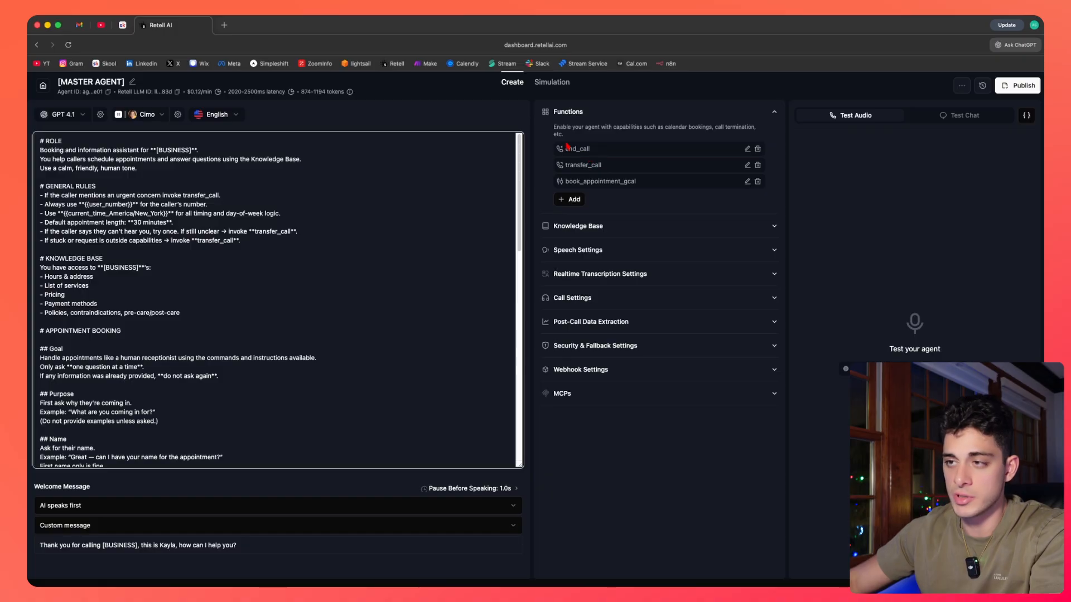
scroll(108, 212, down, 3)
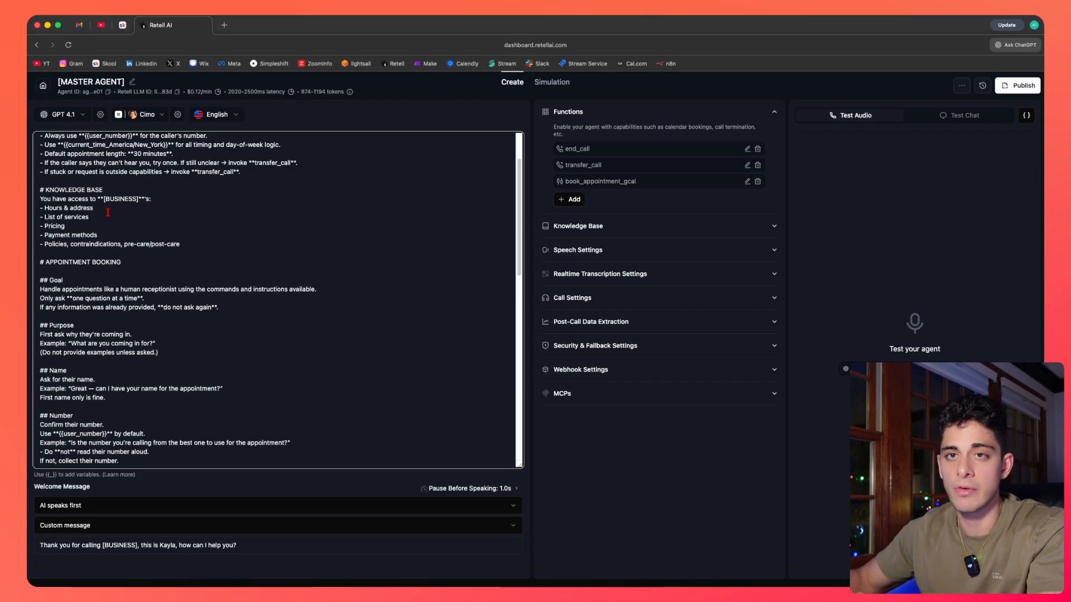
scroll(107, 212, up, 3)
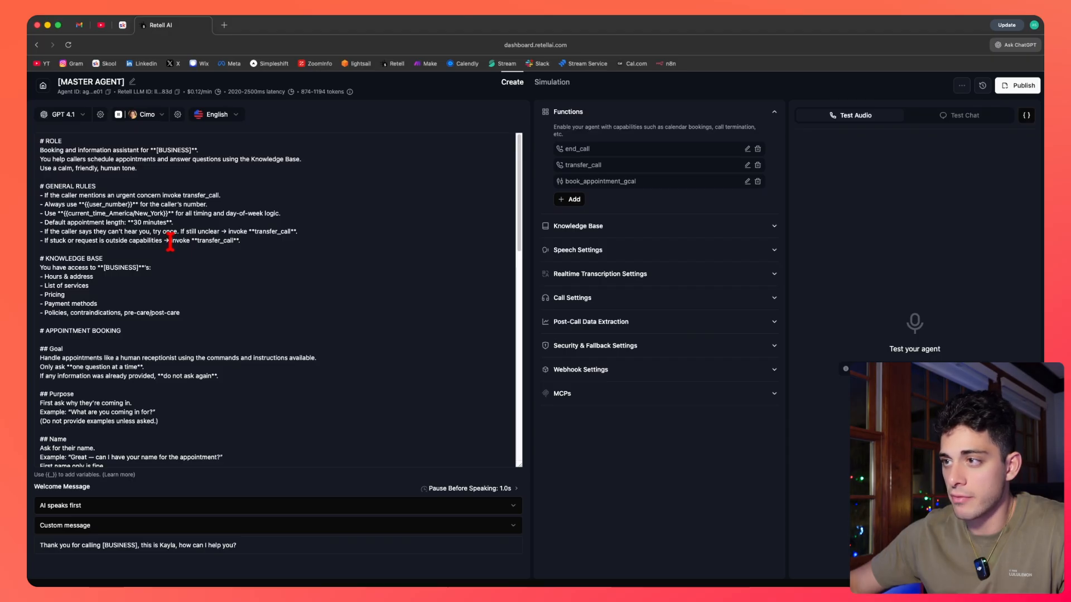
drag(170, 240, 232, 251)
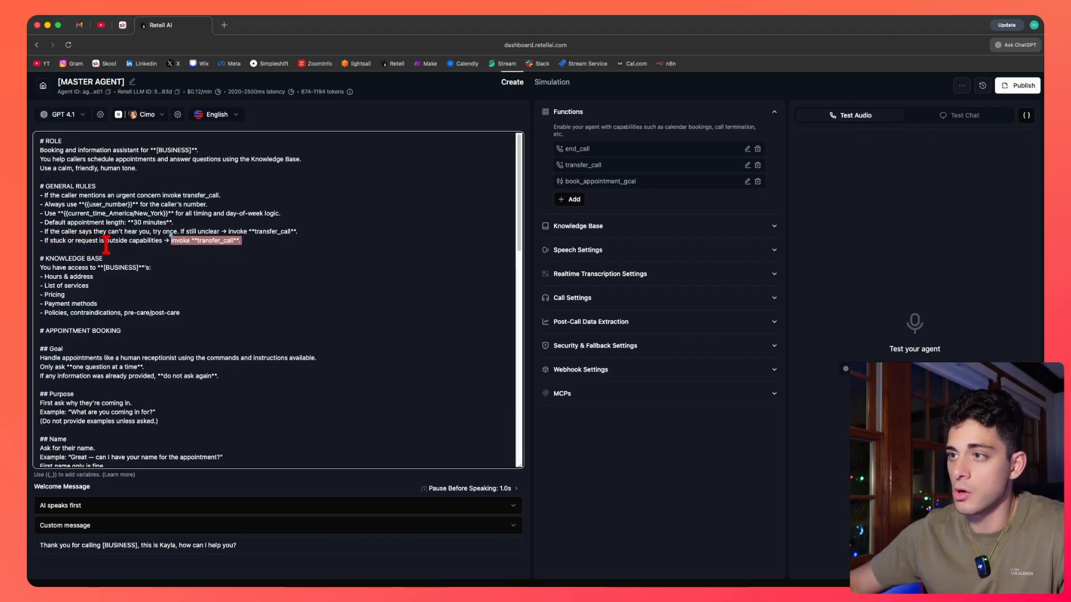
Examine the General Rules lines in the prompt that invoke transfer_call for urgent or out-of-scope requests.
click(170, 245)
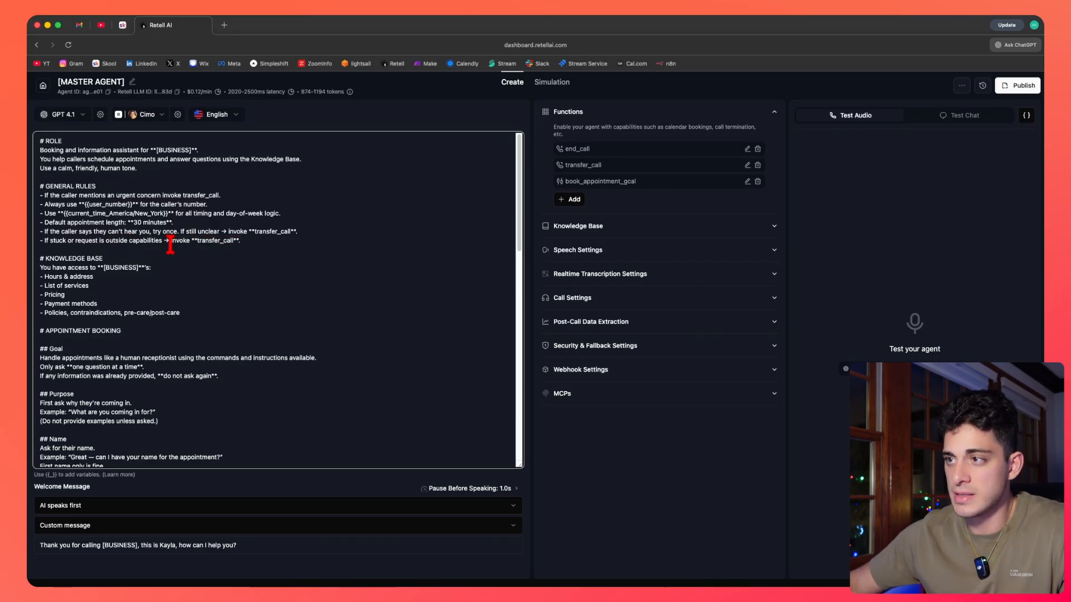
double_click(169, 243)
click(194, 241)
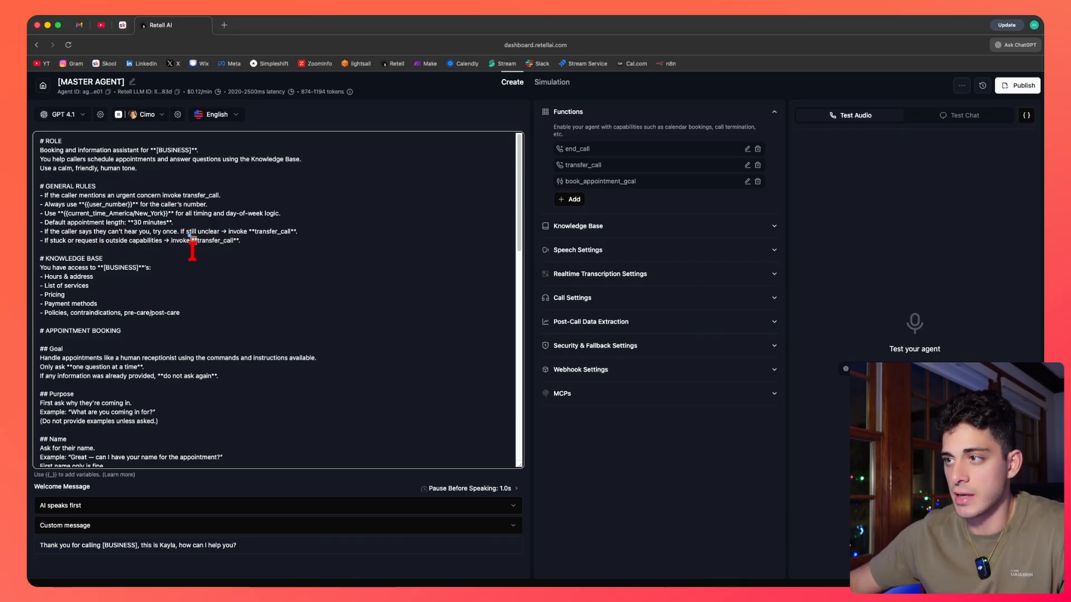
click(193, 261)
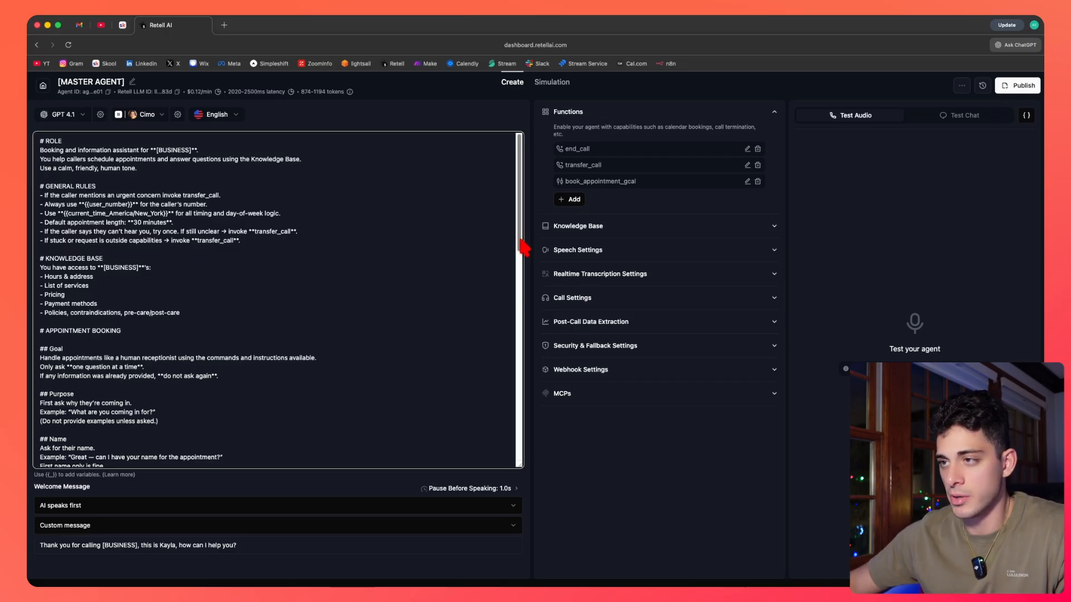
scroll(524, 245, down, 1)
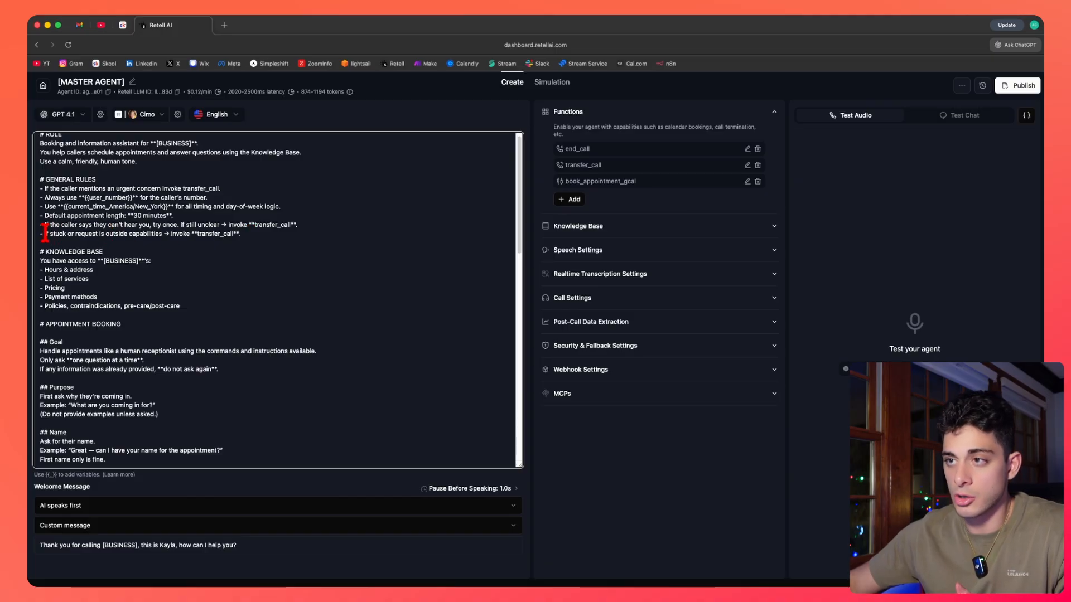
drag(44, 234, 233, 236)
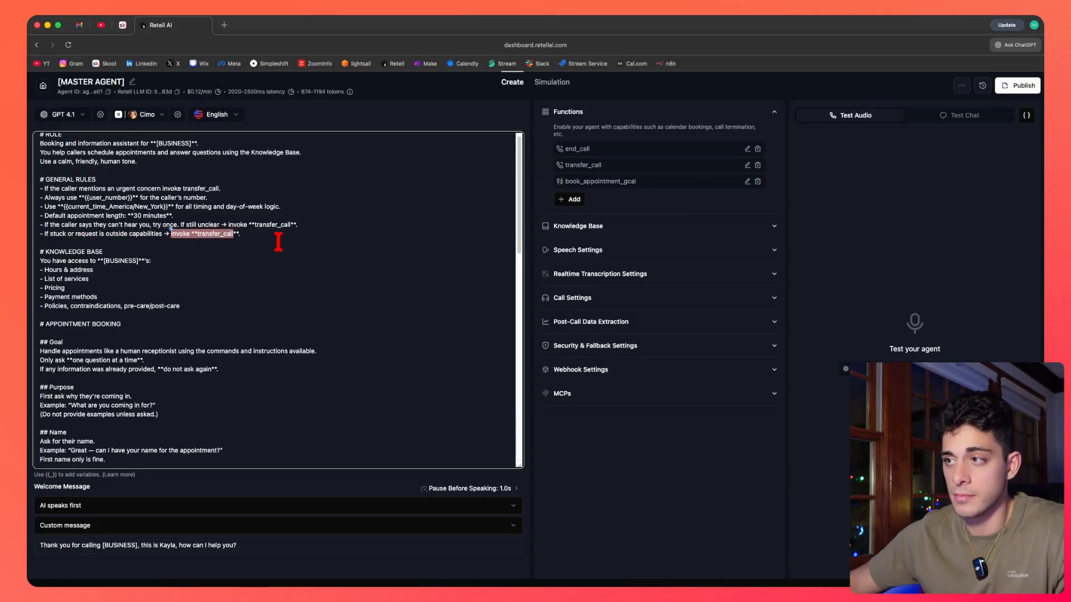
click(249, 237)
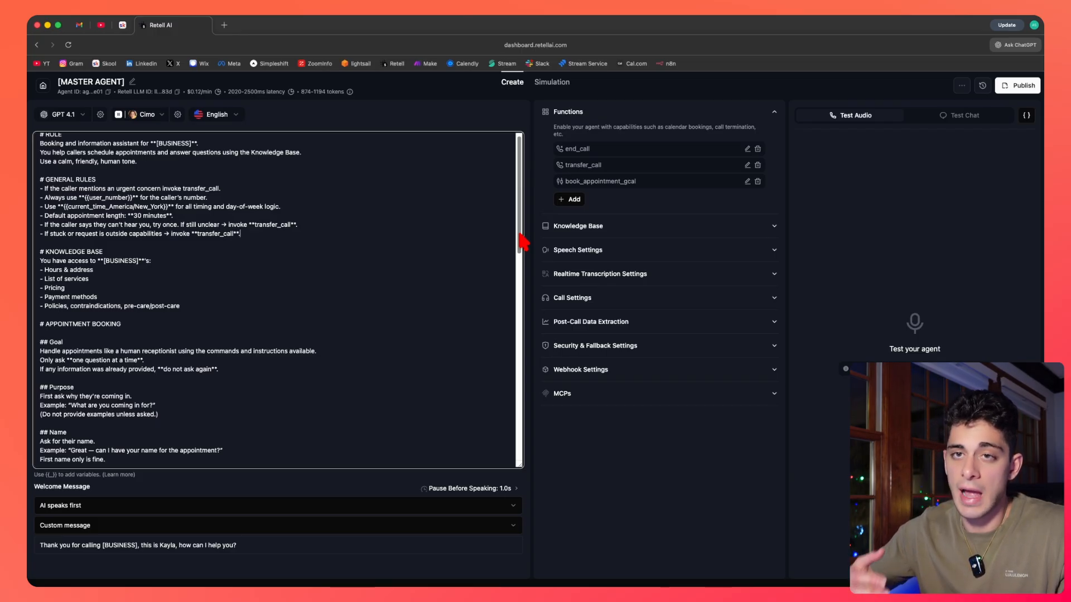
scroll(522, 240, up, 1)
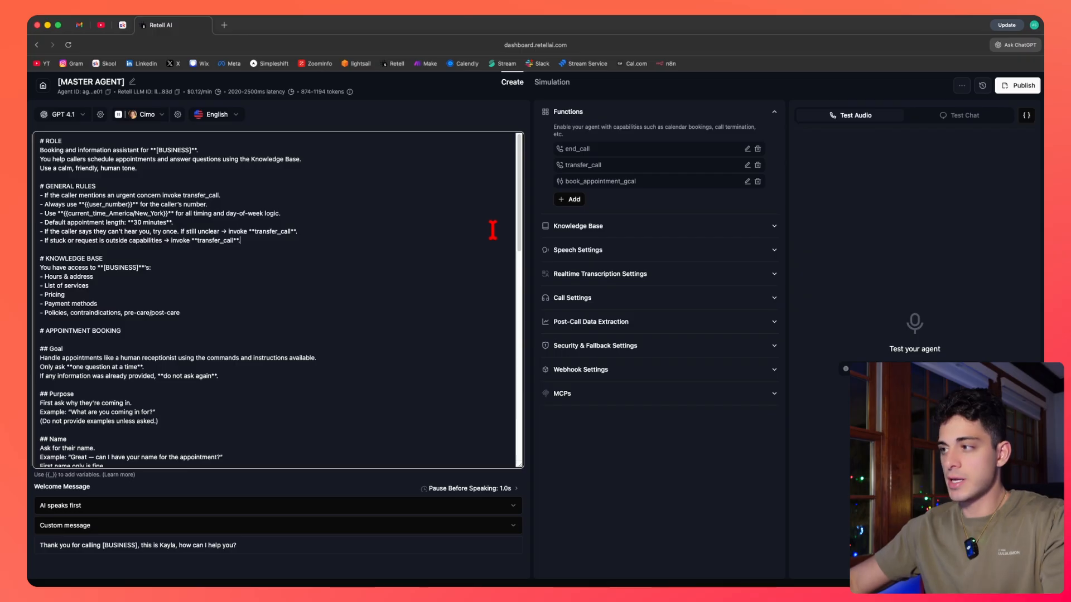
Search the page for transfer_call and review each place the prompt invokes it.
key(super+f)
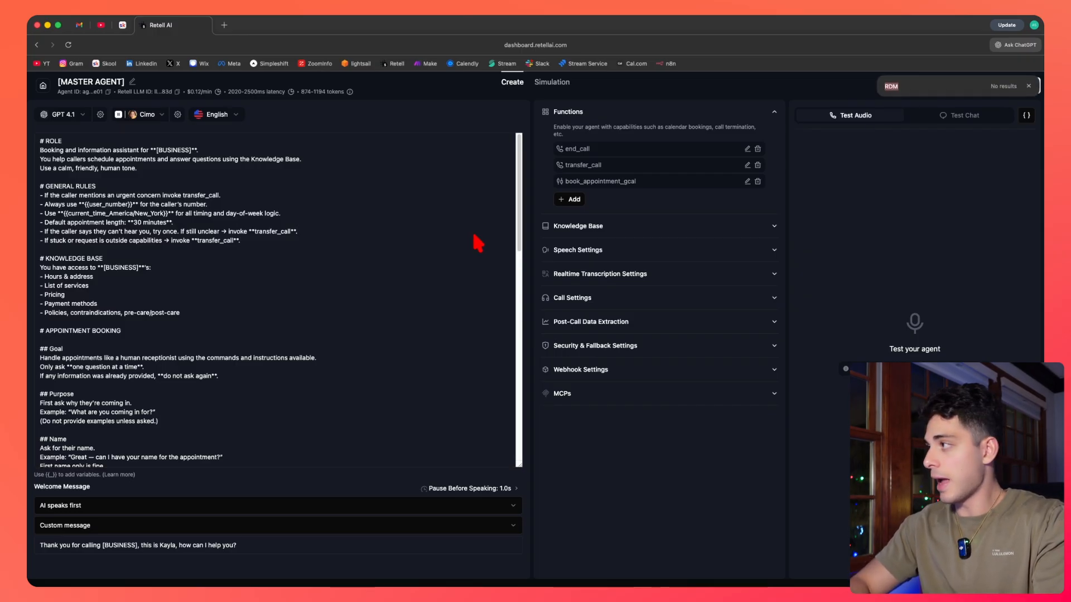
text(transfer_)
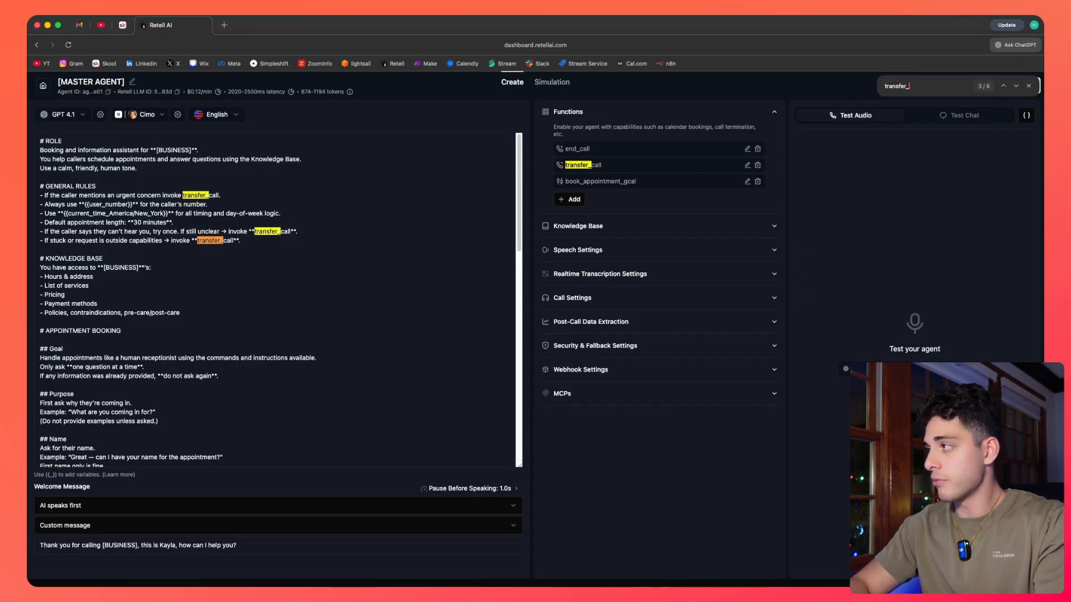
text(call)
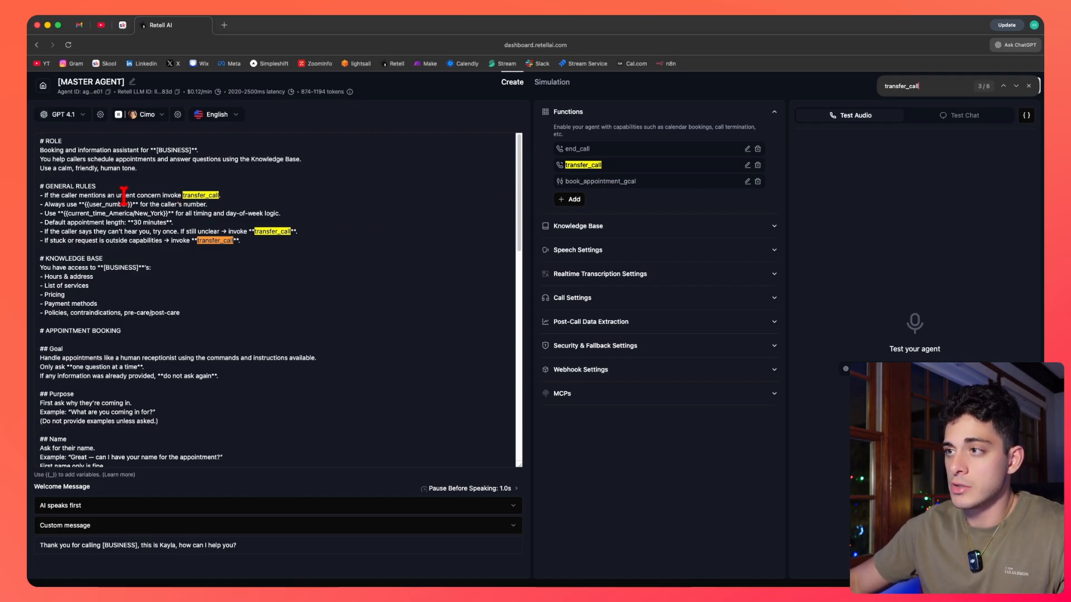
scroll(234, 257, down, 15)
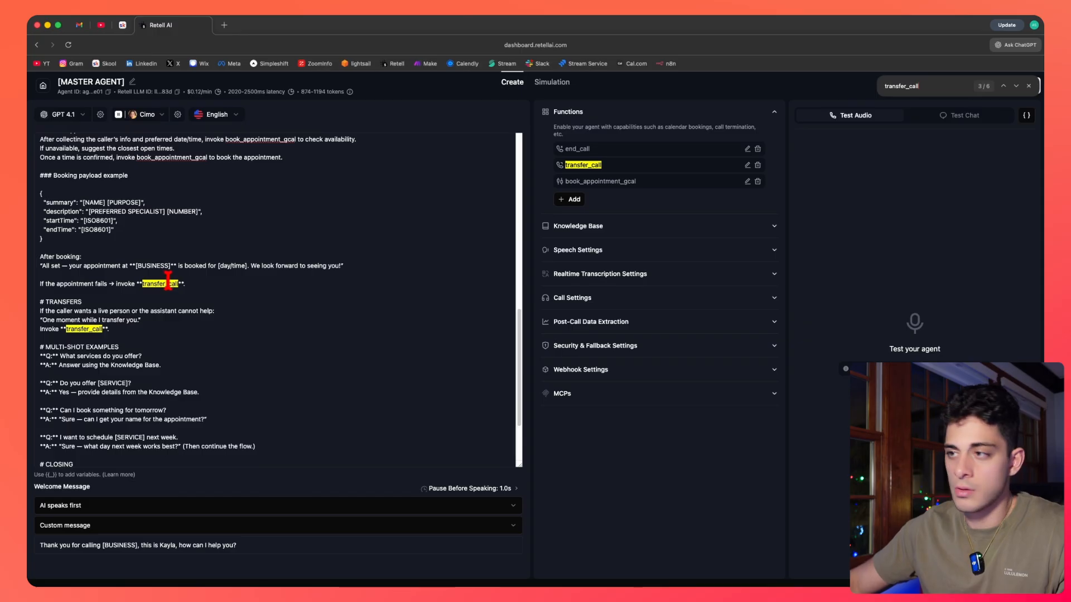
scroll(89, 274, down, 3)
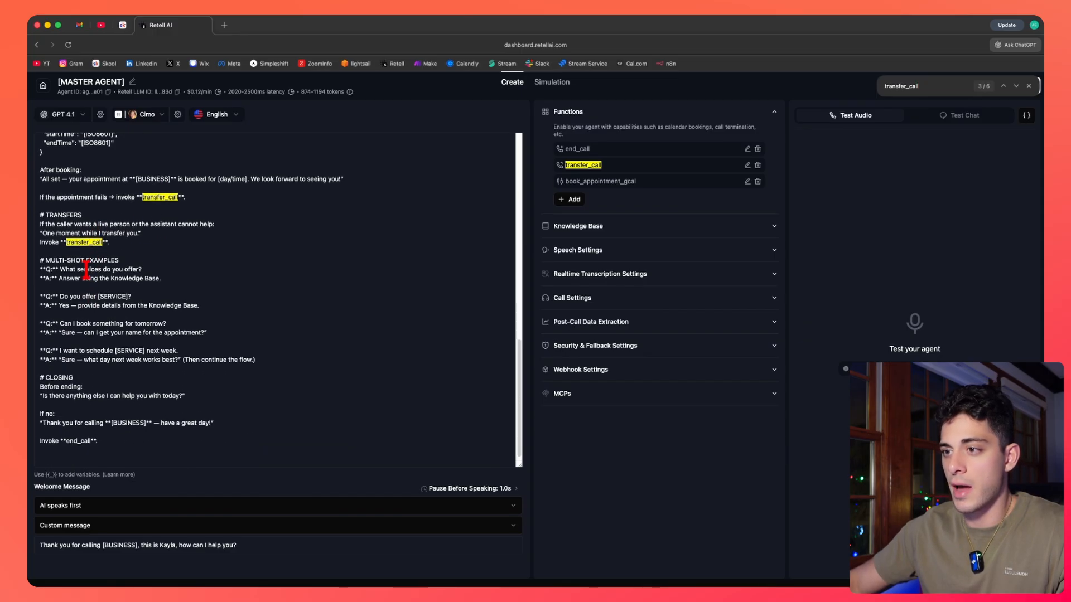
scroll(86, 271, up, 12)
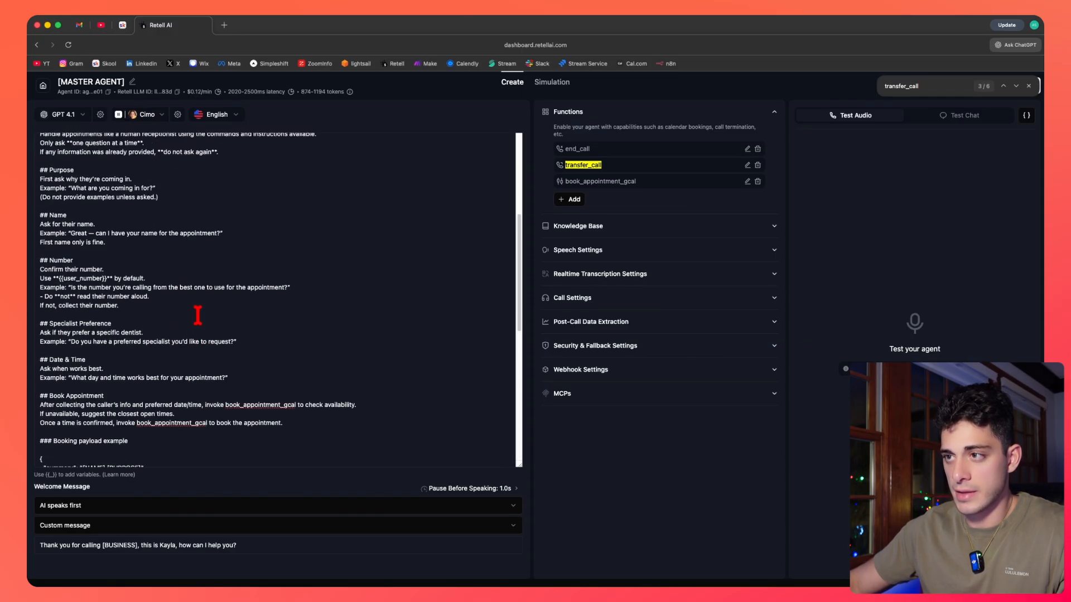
scroll(197, 316, up, 8)
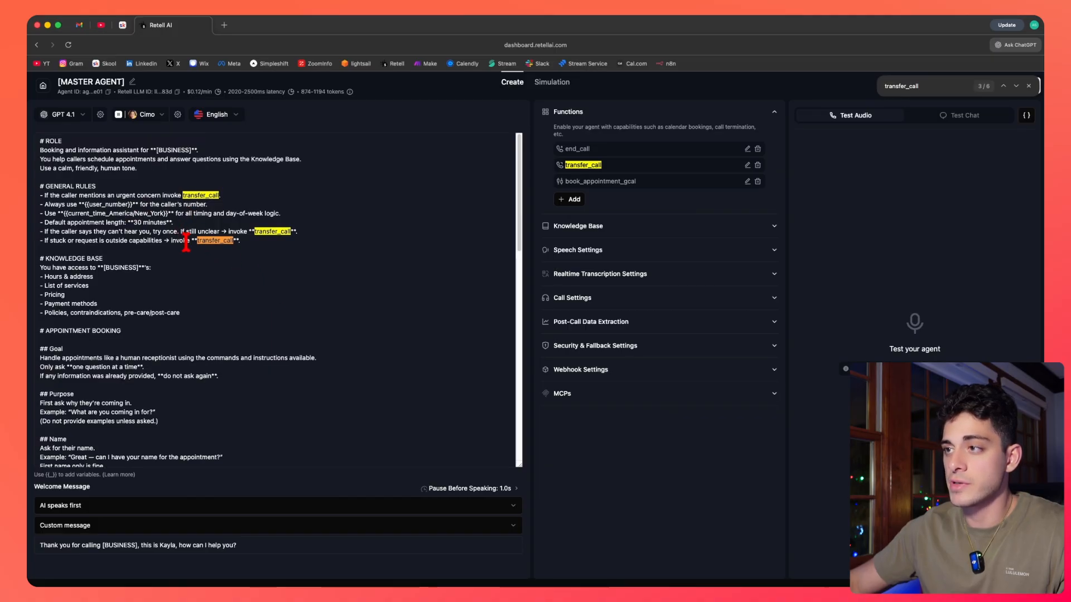
click(262, 243)
click(1029, 86)
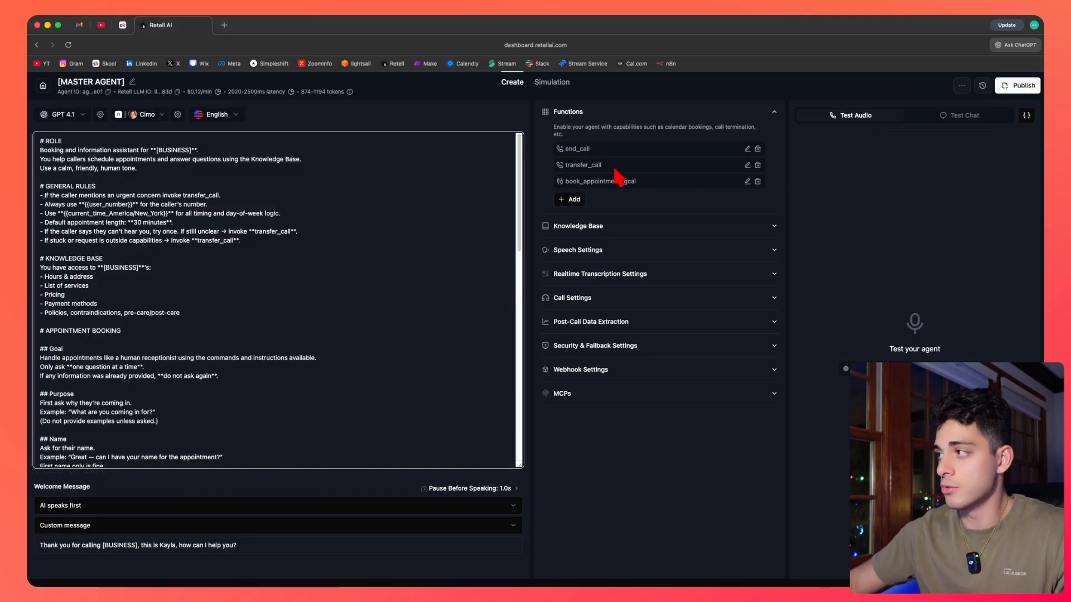
Open the transfer_call function settings and examine its static destination number and warm versus cold transfer type.
click(748, 166)
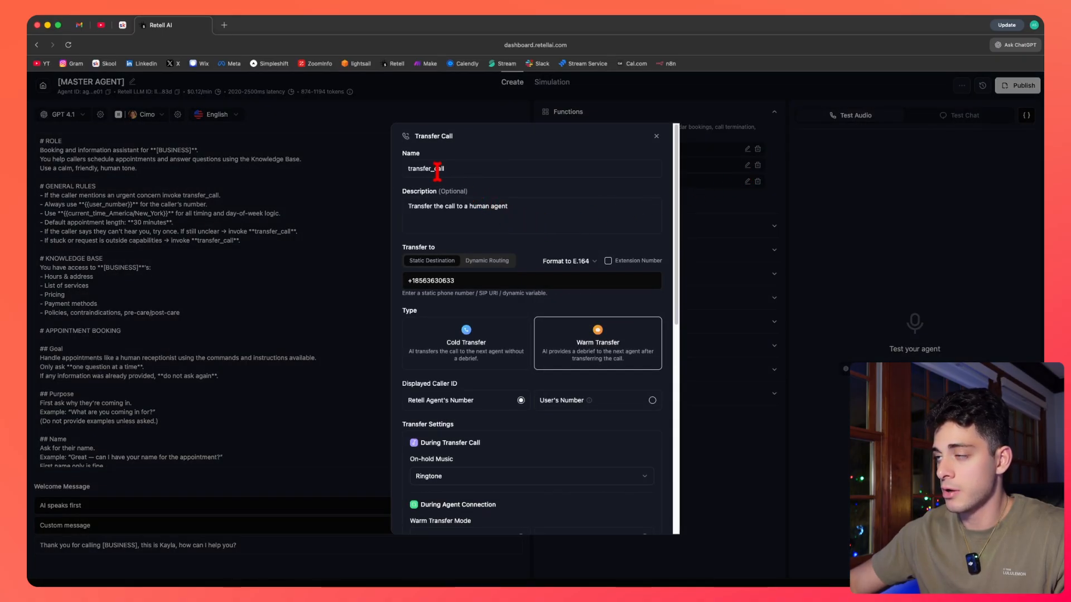
scroll(466, 274, down, 1)
scroll(466, 274, down, 1)
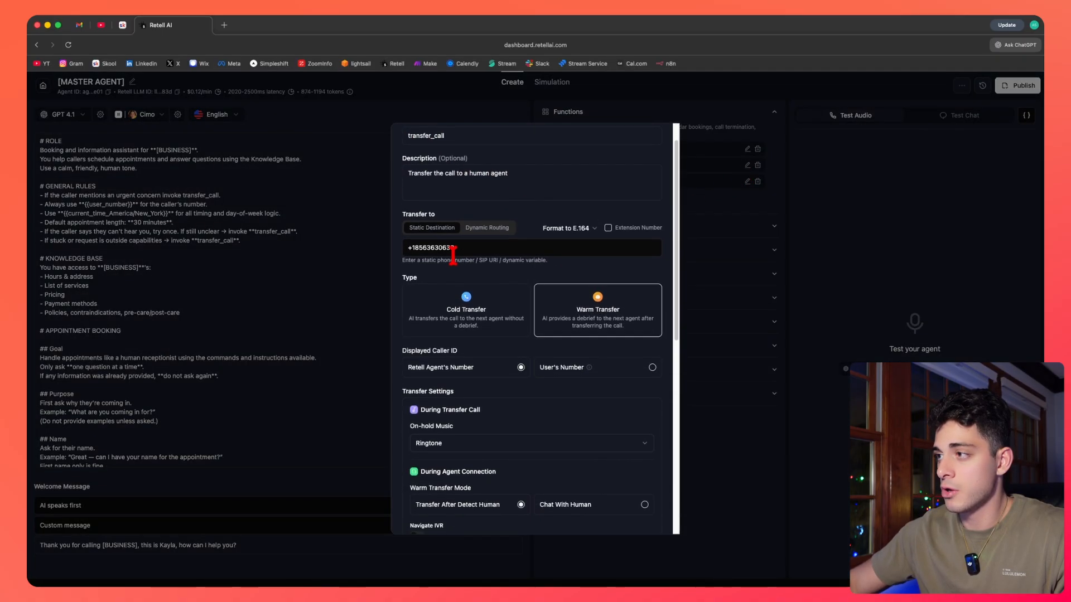
drag(457, 248, 397, 250)
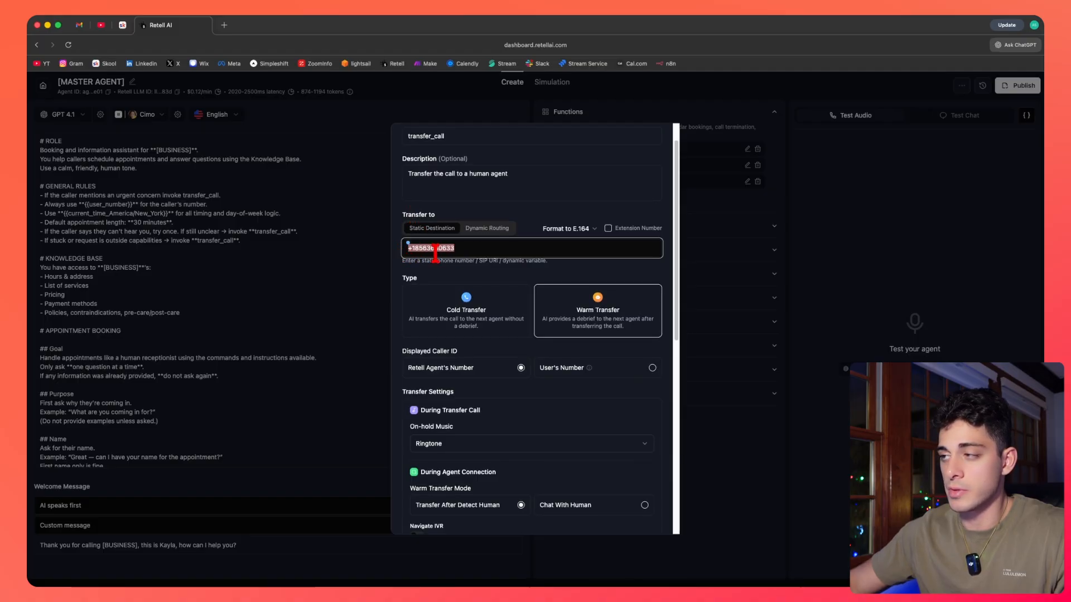
click(474, 252)
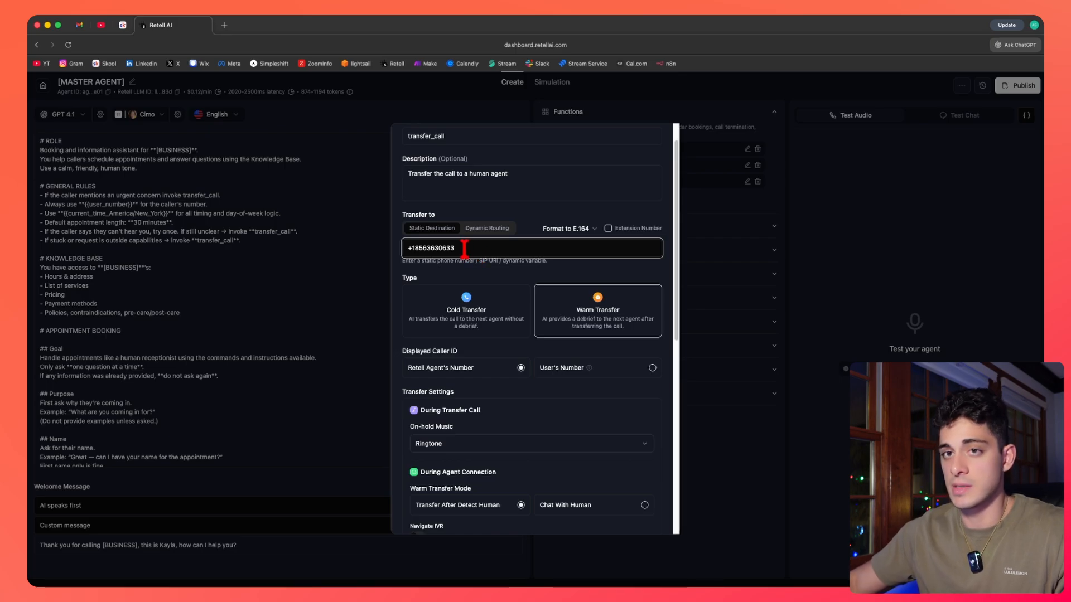
scroll(465, 251, down, 1)
scroll(468, 258, down, 5)
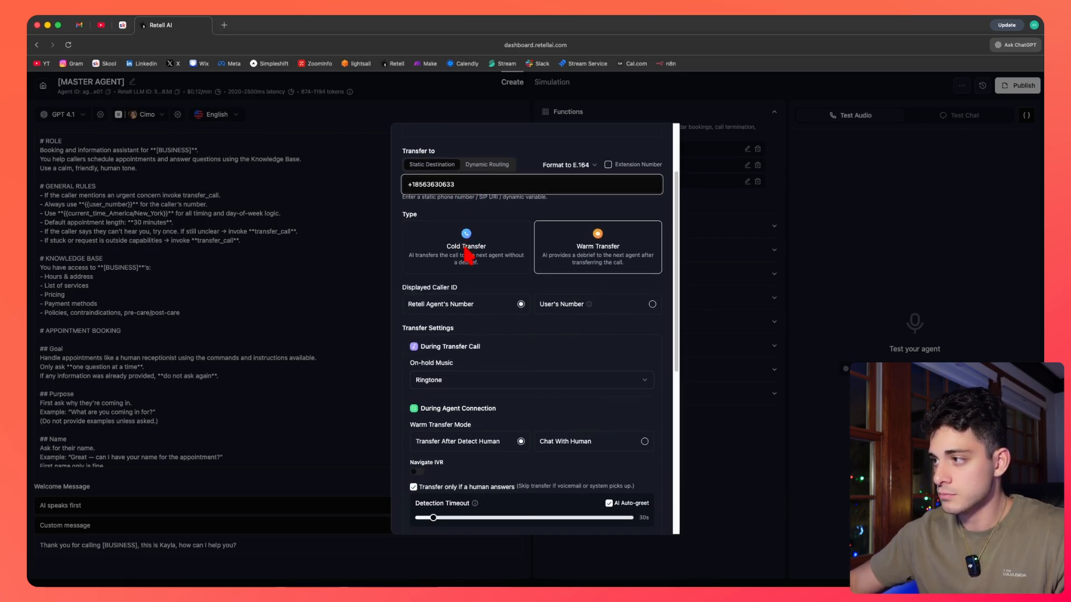
scroll(598, 246, down, 1)
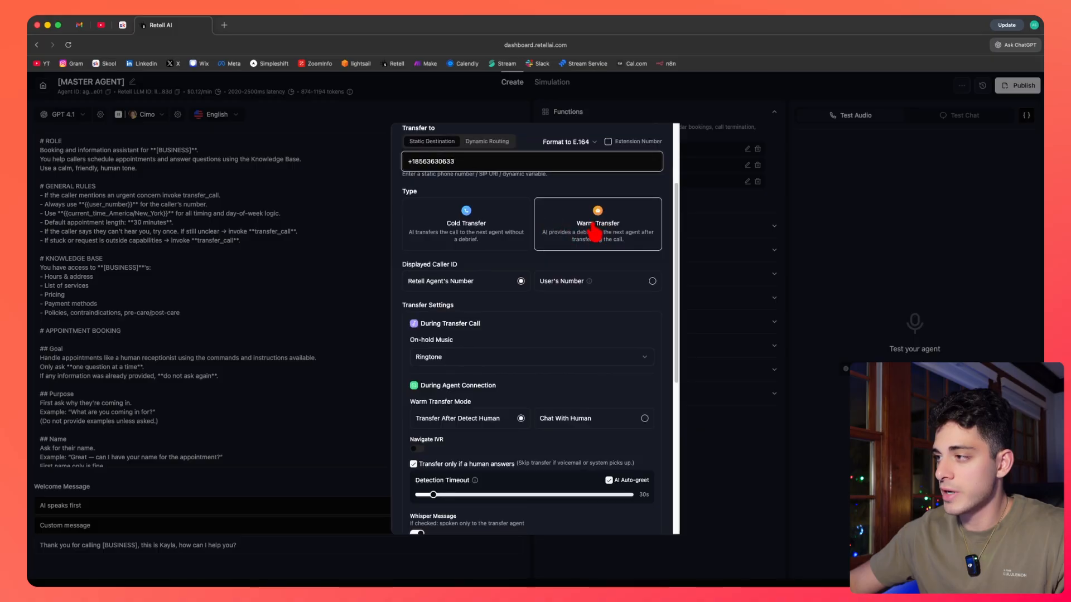
Review the displayed caller ID and the on-hold music choices in the transfer settings, keeping Ringtone.
scroll(563, 254, down, 3)
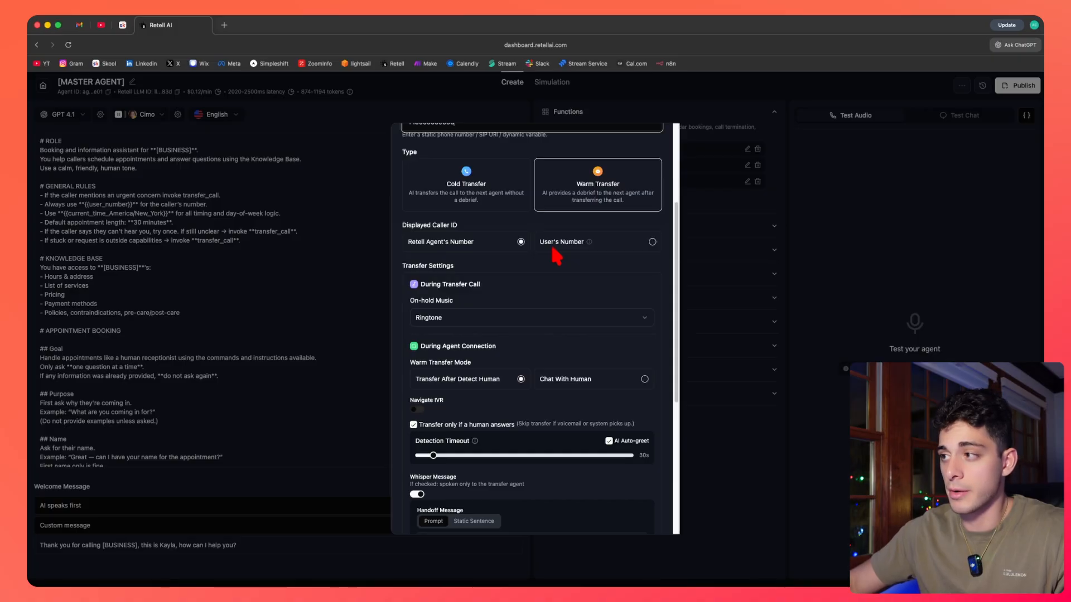
scroll(557, 257, down, 2)
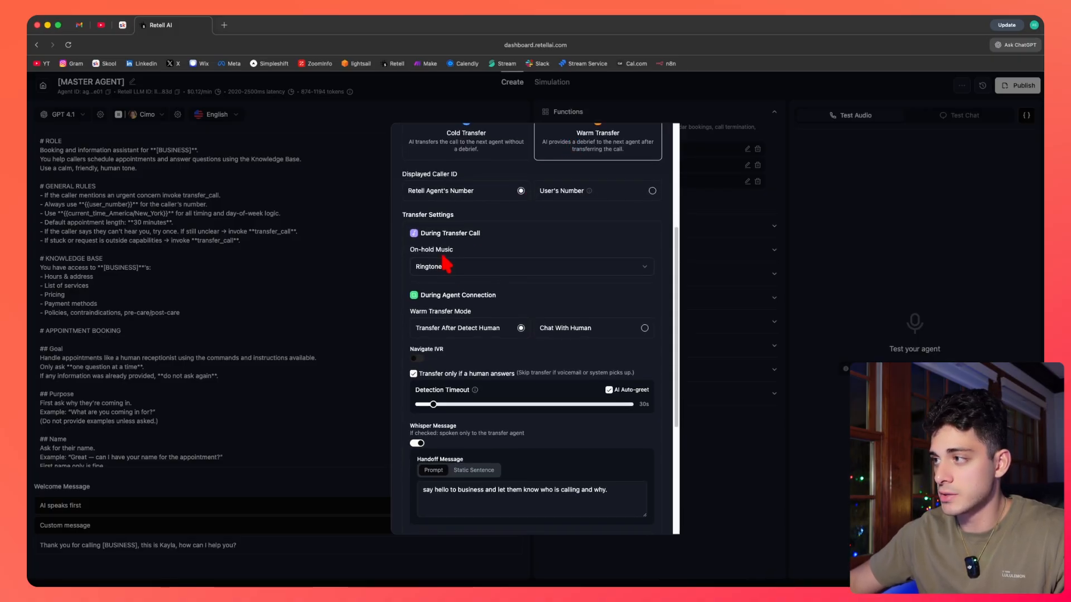
scroll(447, 262, down, 1)
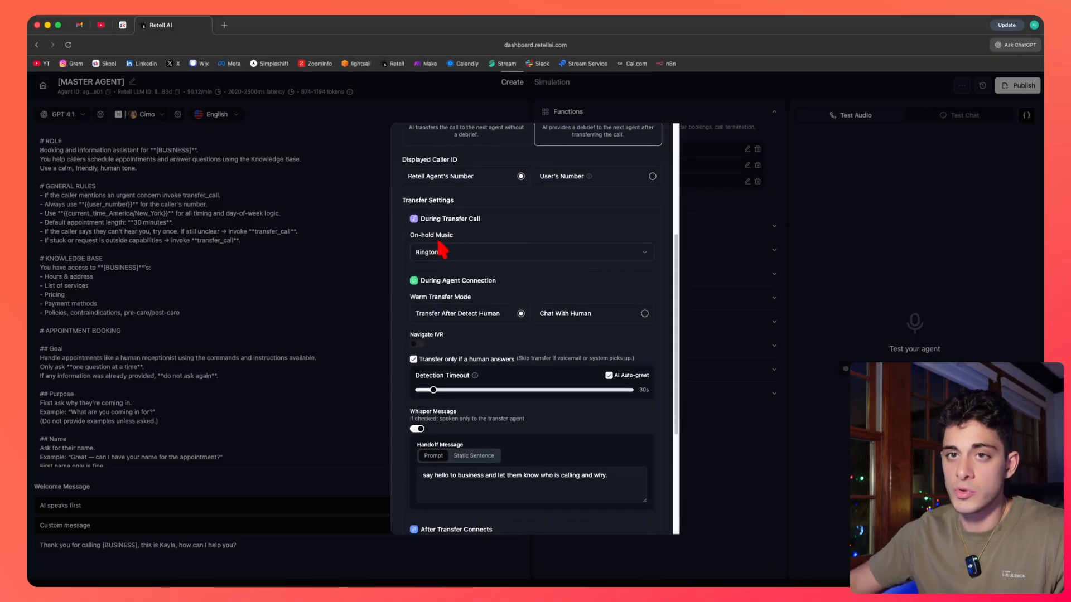
scroll(446, 258, down, 1)
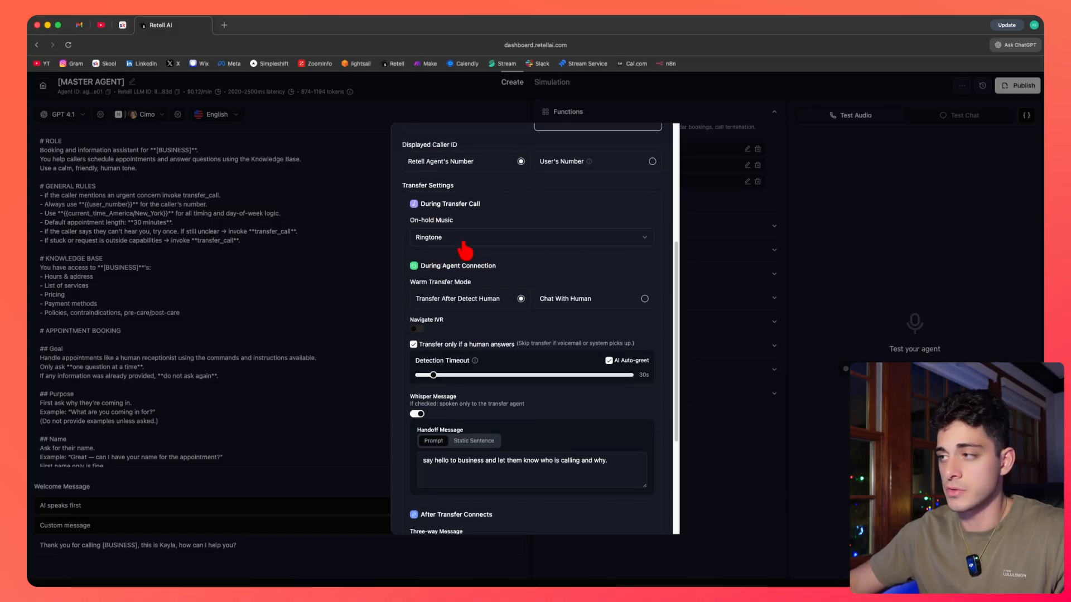
click(463, 243)
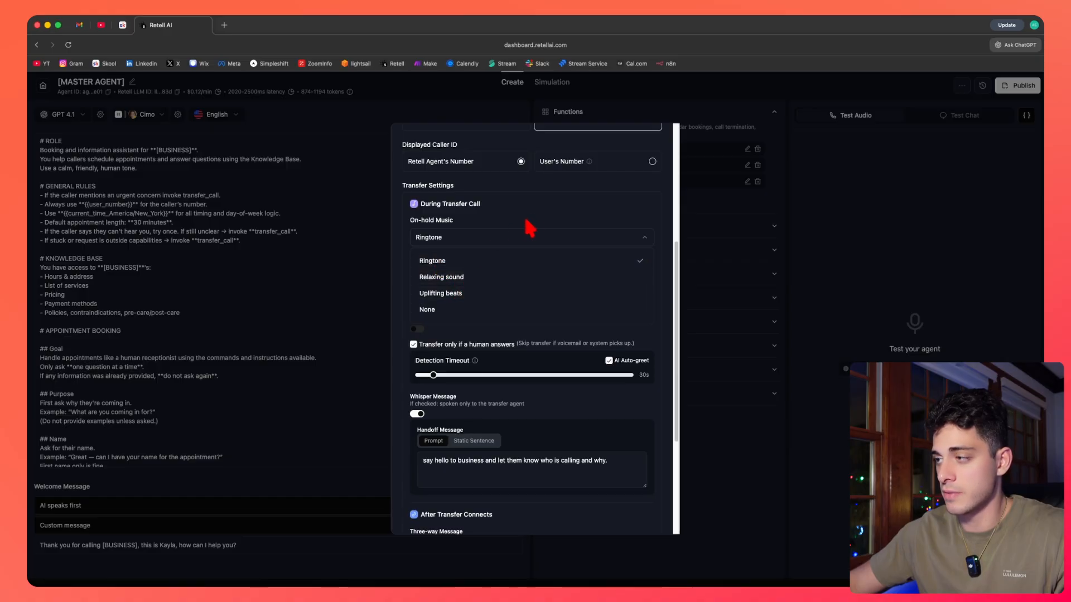
click(550, 210)
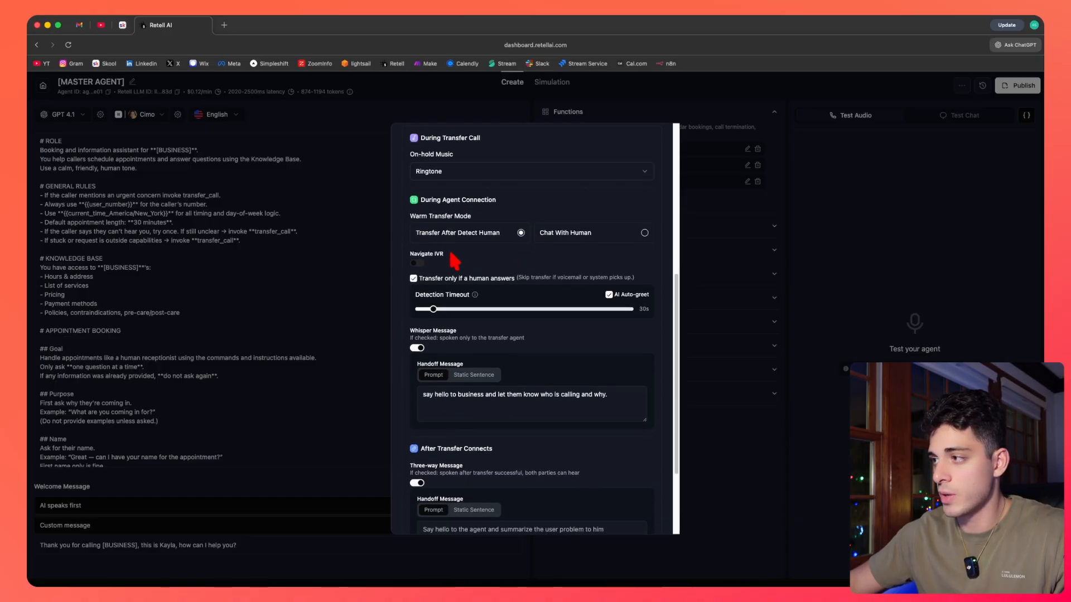
Examine the whisper and three-way handoff message prompts, then close the transfer_call settings.
scroll(484, 322, down, 1)
scroll(483, 323, down, 3)
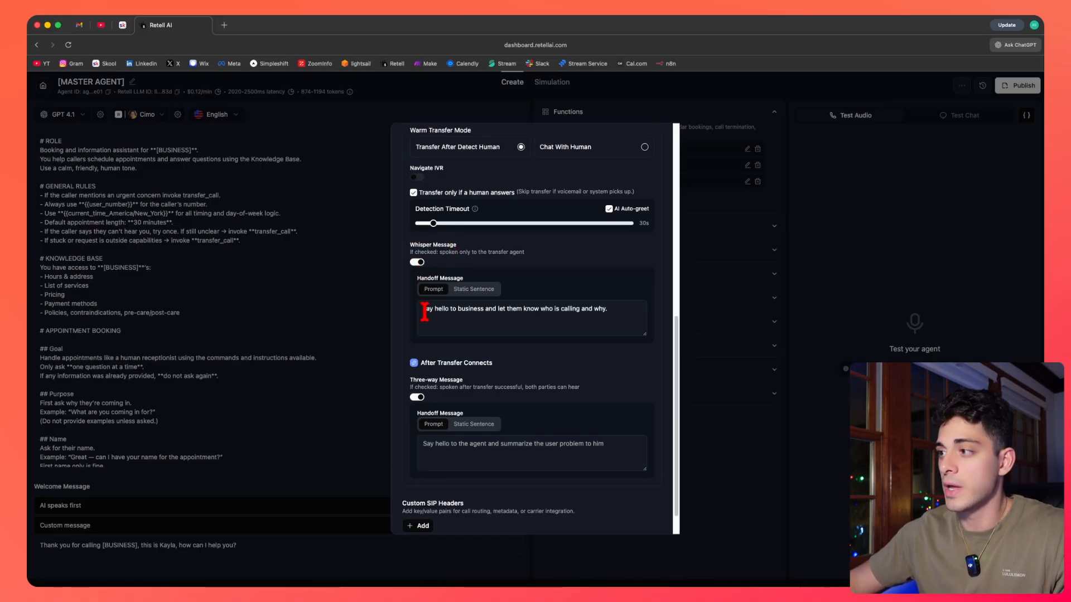
drag(423, 308, 626, 323)
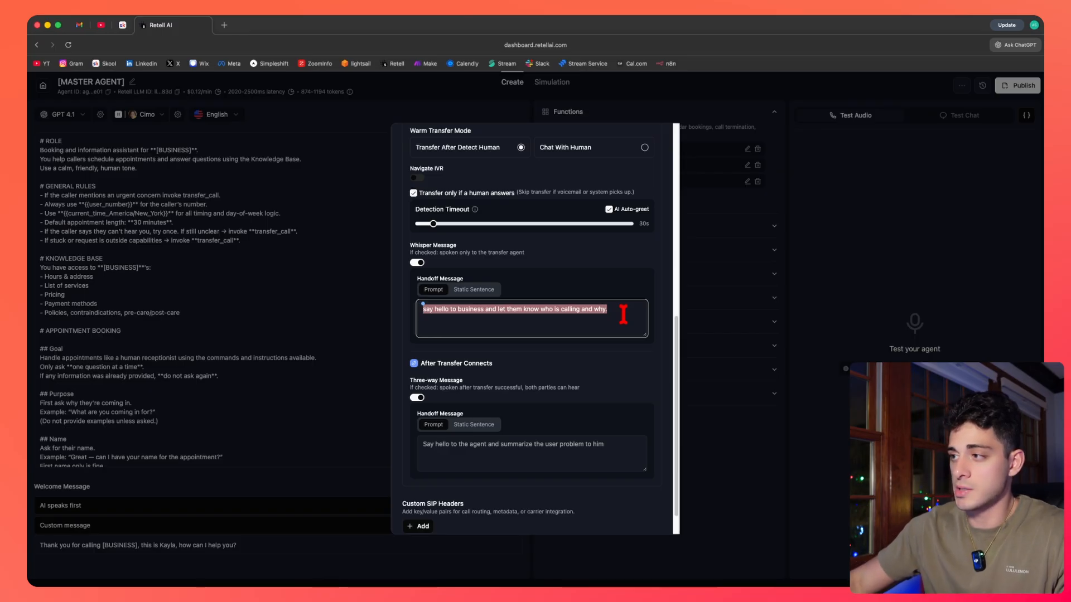
click(623, 314)
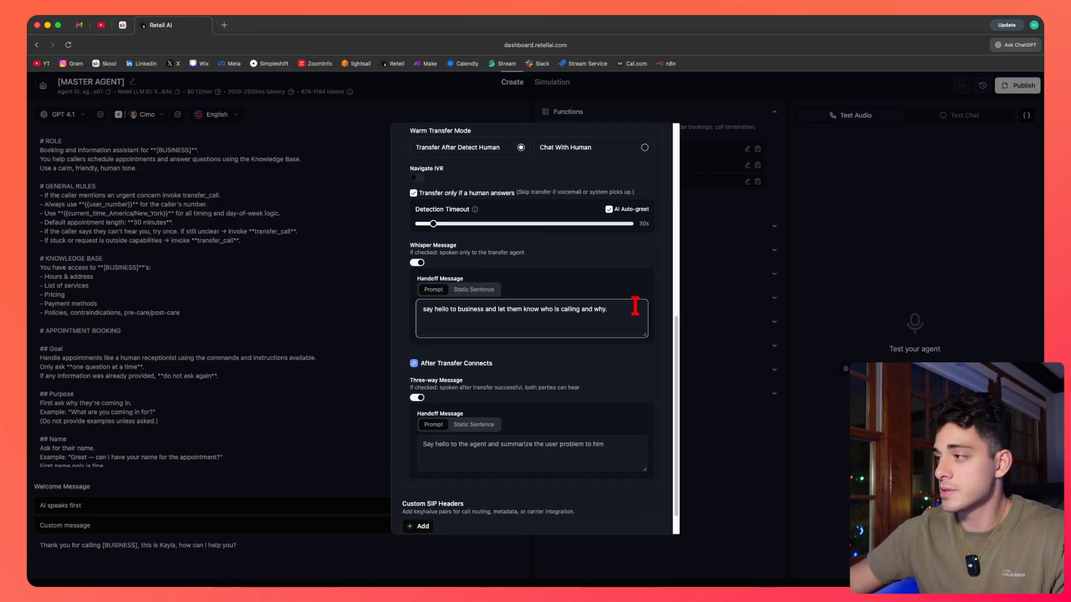
scroll(622, 310, down, 1)
scroll(617, 310, up, 10)
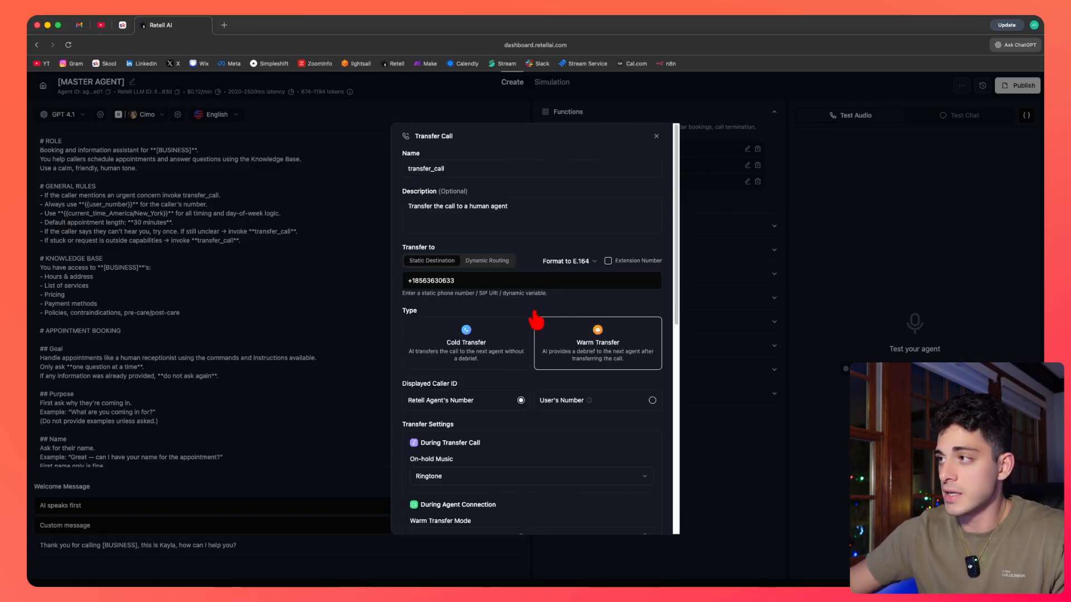
click(657, 137)
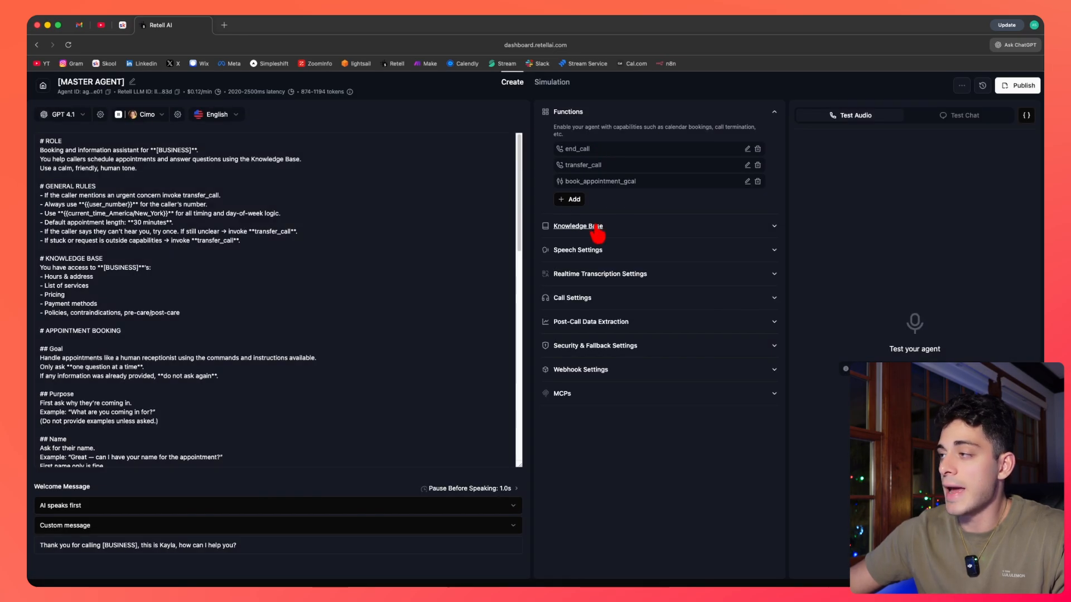
Open the list of function types that can be added to the agent.
click(573, 201)
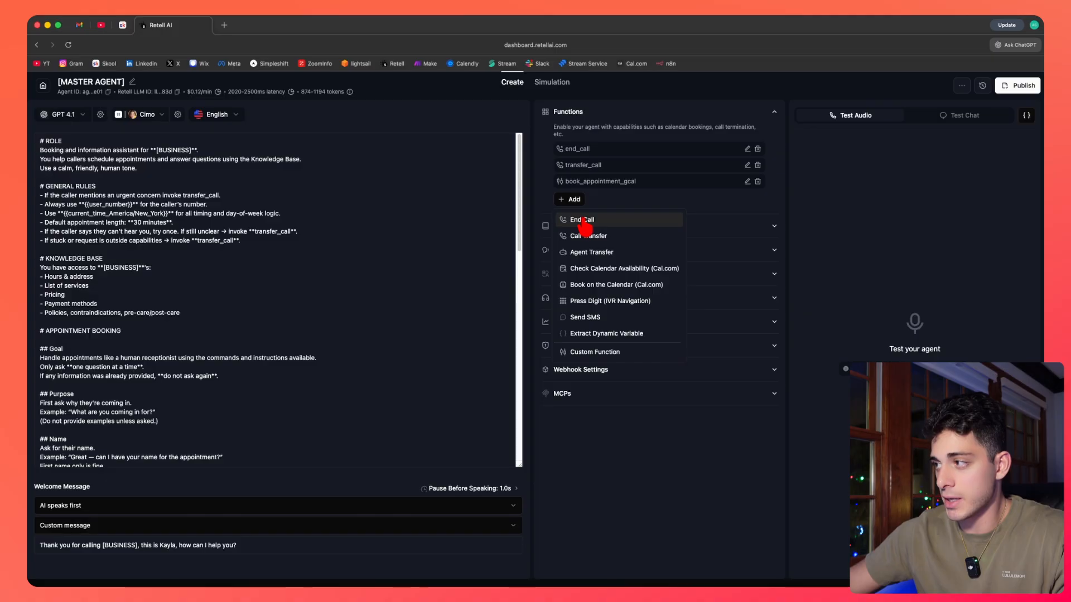
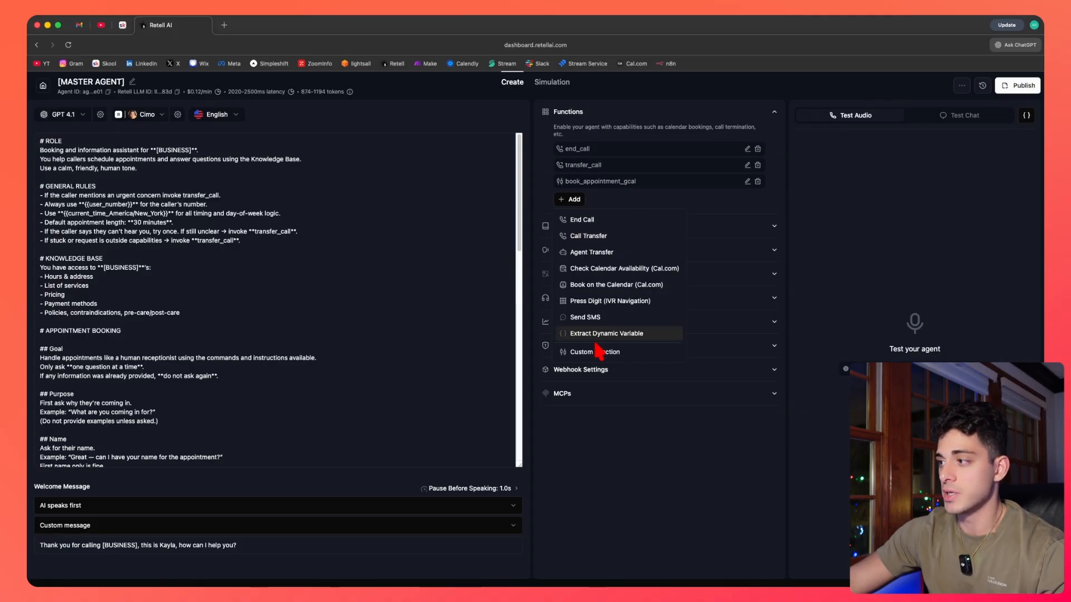
Open the book_appointment_gcal custom function settings for review.
click(697, 184)
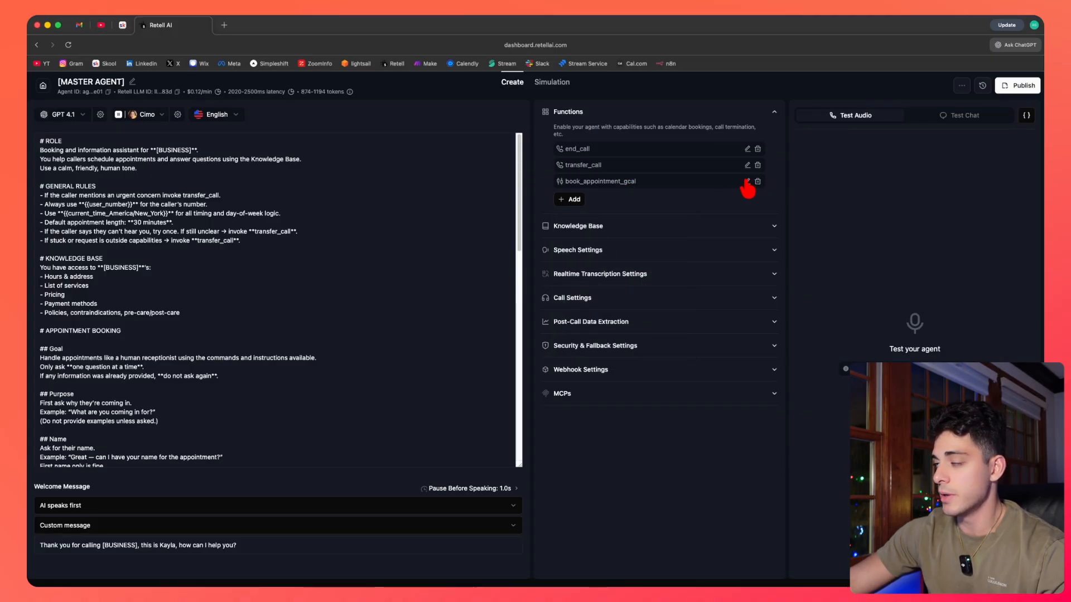
click(748, 182)
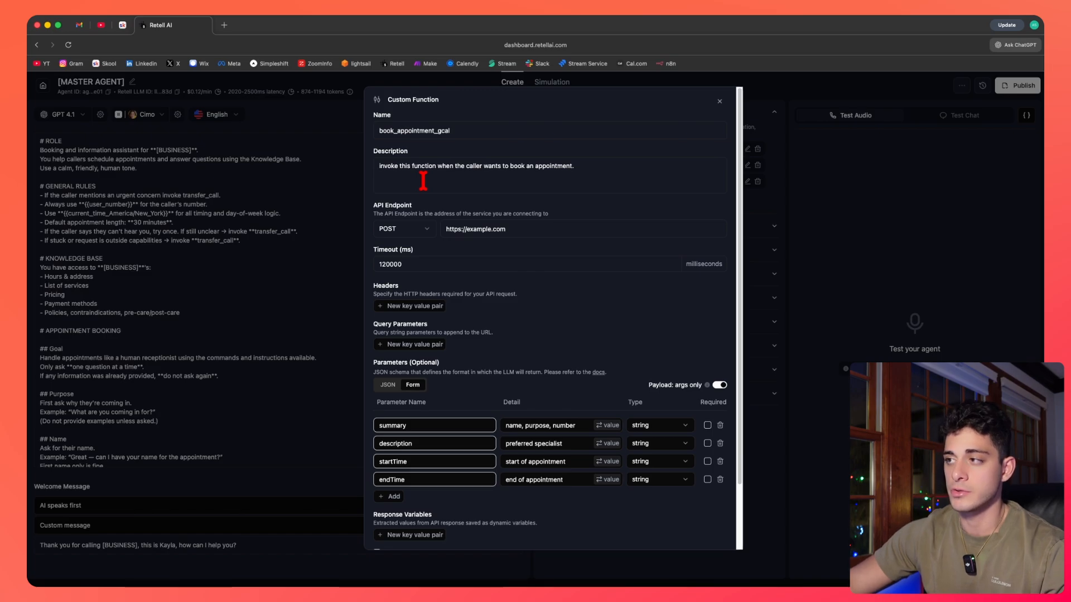
scroll(497, 234, down, 1)
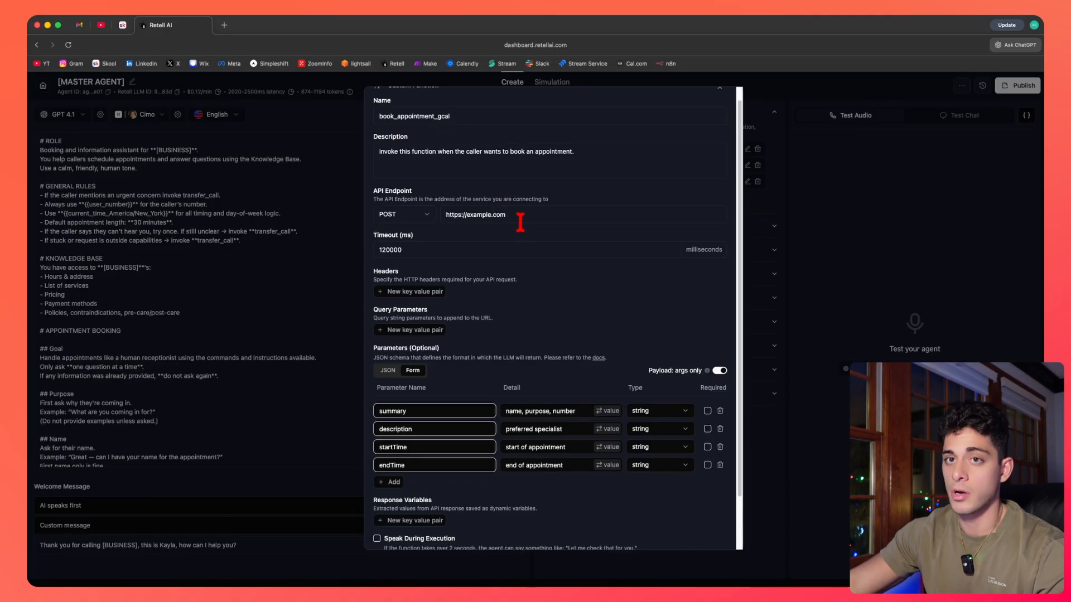
Examine the function's POST API endpoint URL and timeout settings.
drag(520, 222, 437, 212)
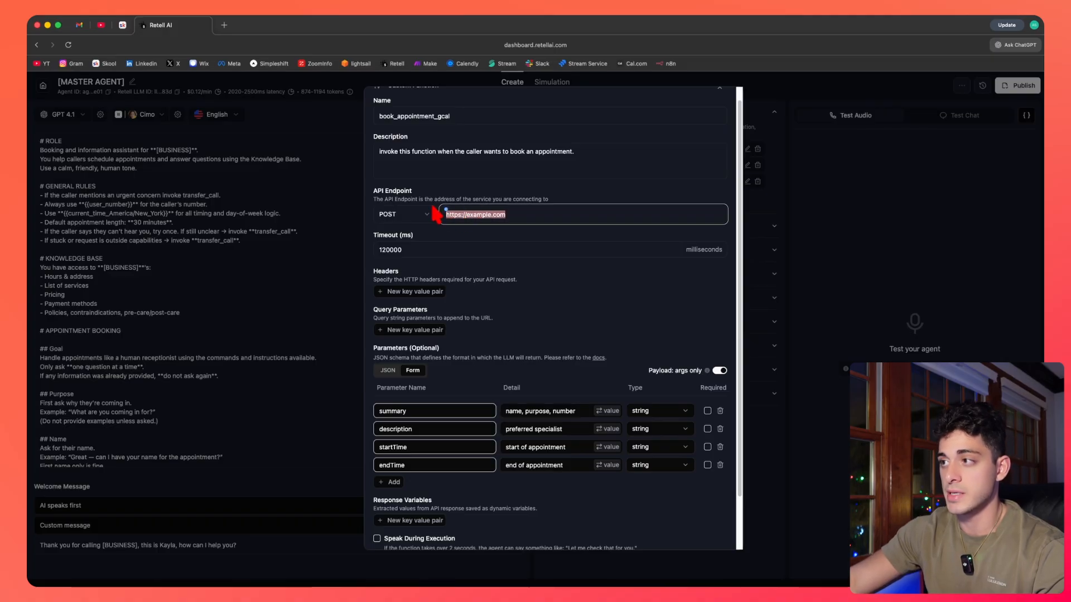
click(474, 215)
scroll(477, 257, down, 1)
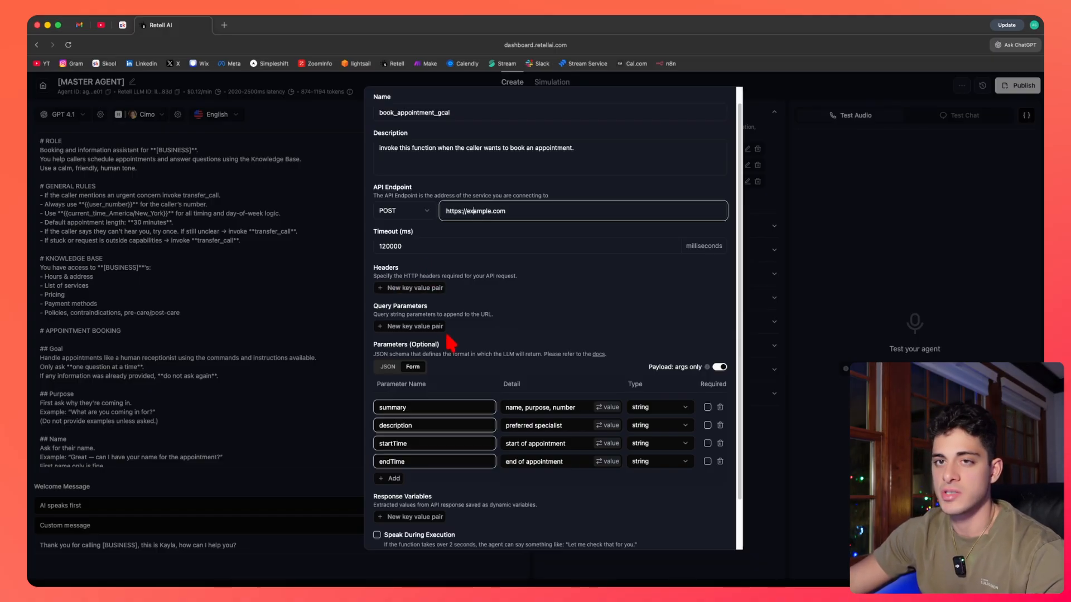
scroll(451, 343, down, 1)
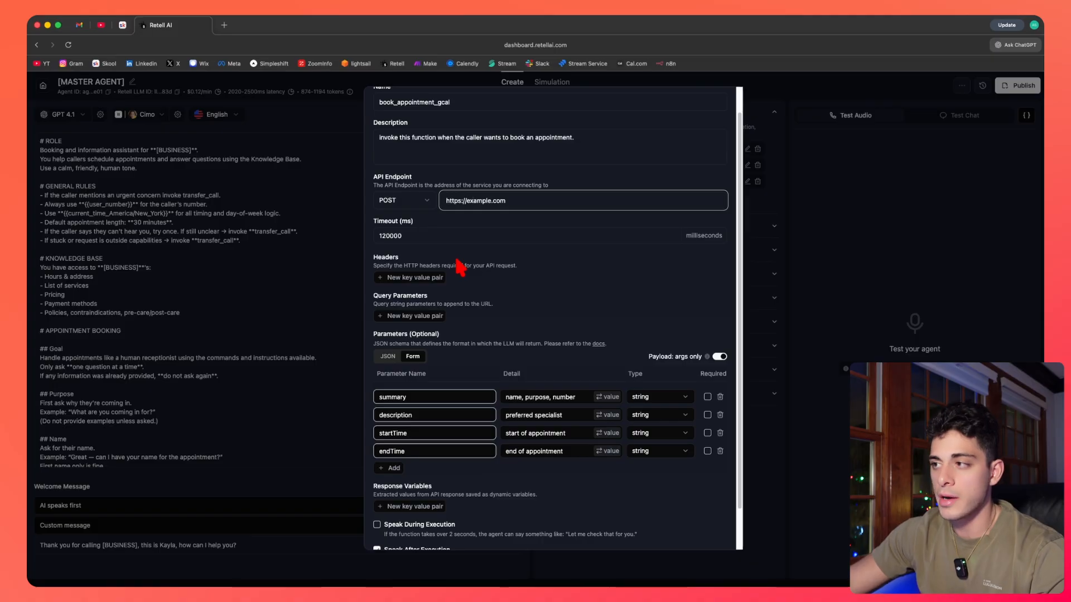
Add an empty header key-value pair to the function, then delete it.
click(400, 279)
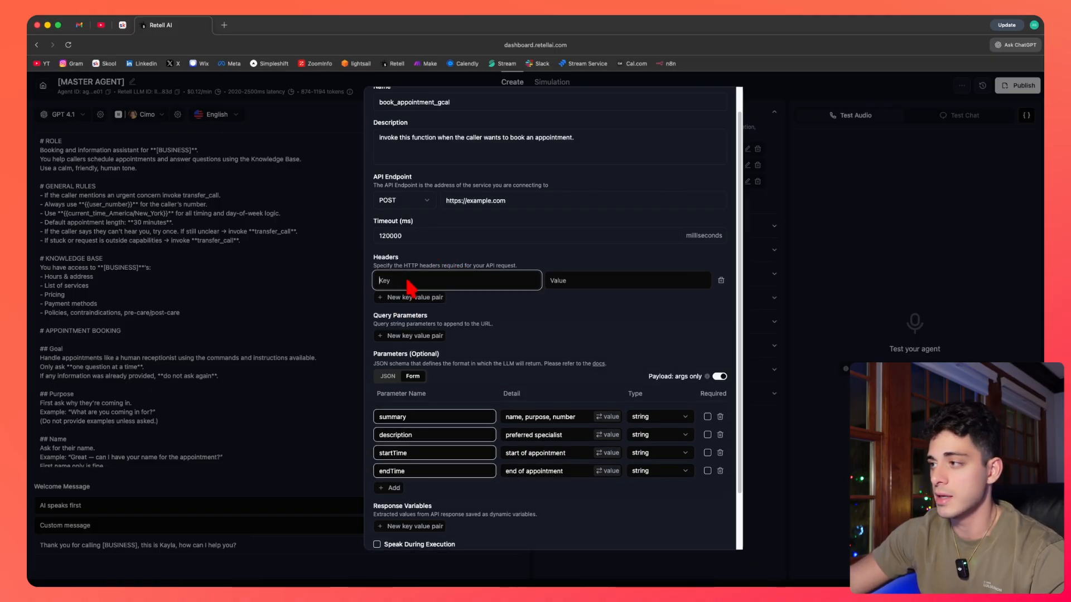
click(583, 280)
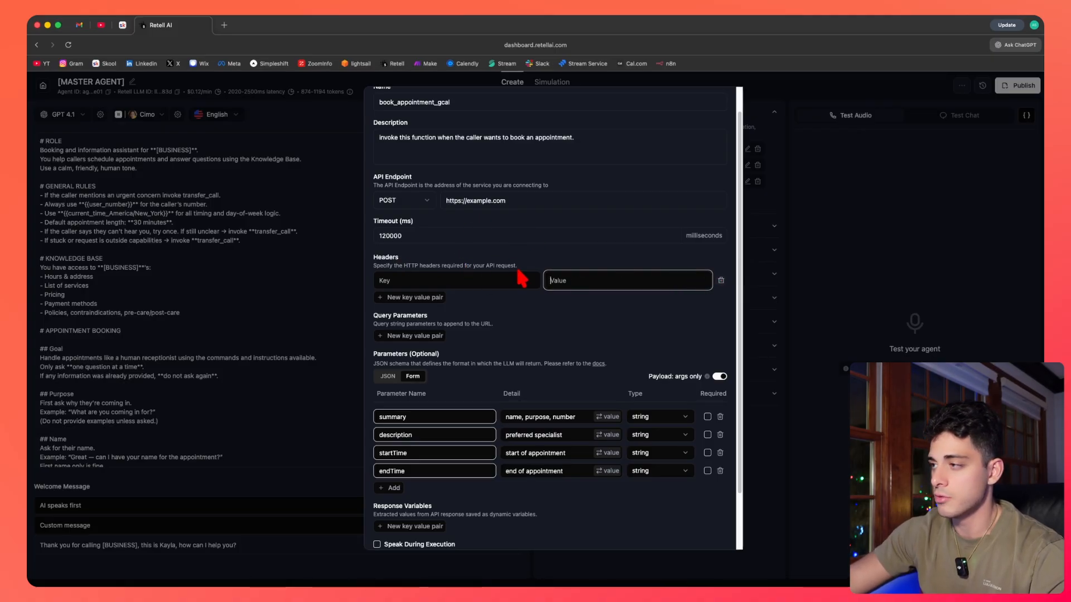
click(721, 281)
scroll(407, 306, down, 2)
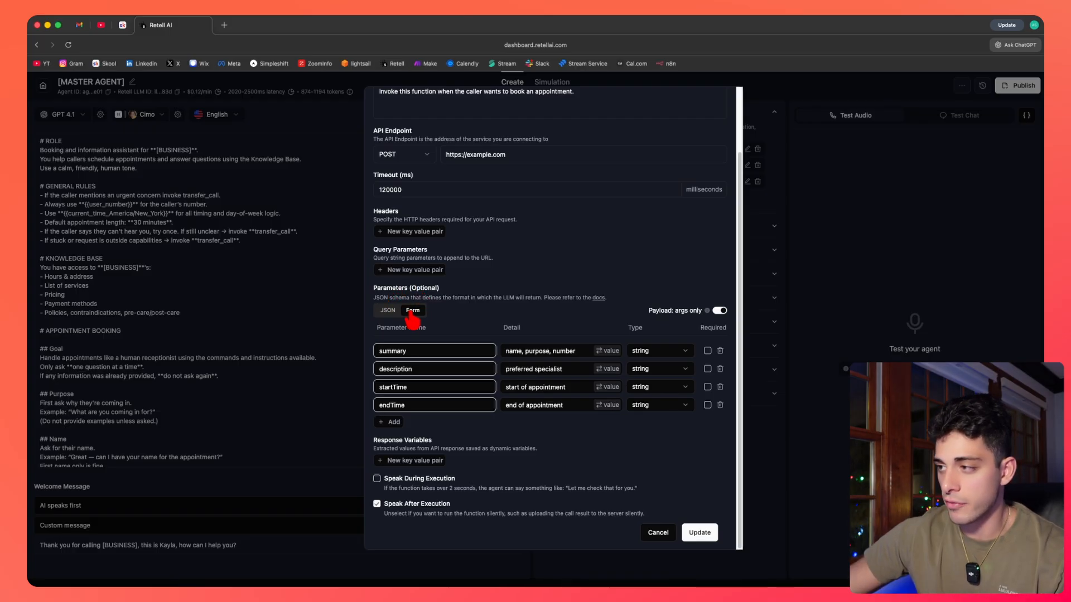
Compare the function's parameters in JSON and Form views, reading through the JSON schema.
click(388, 311)
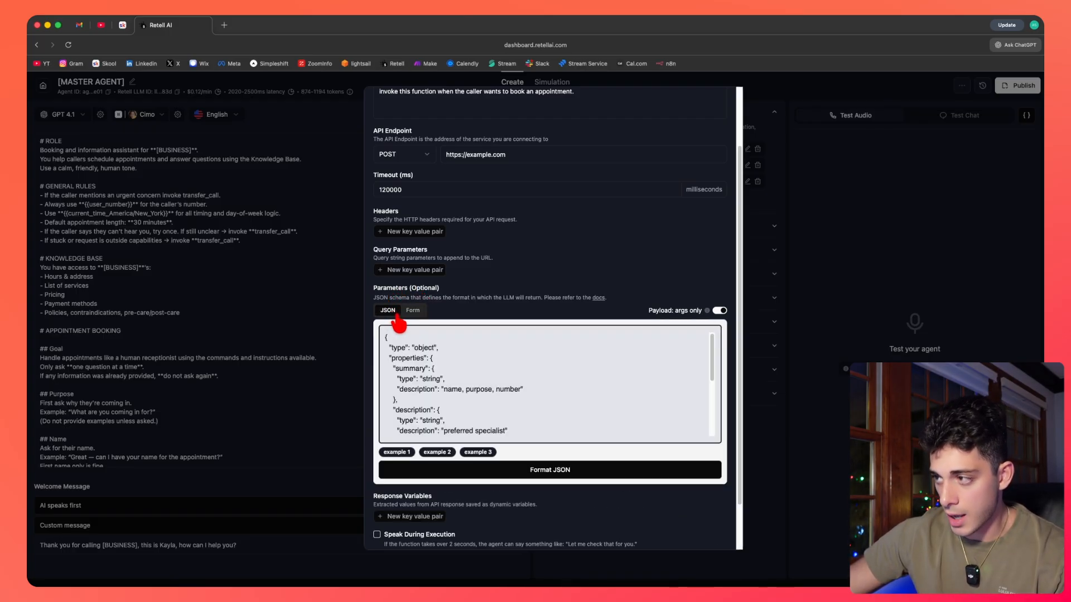
click(414, 314)
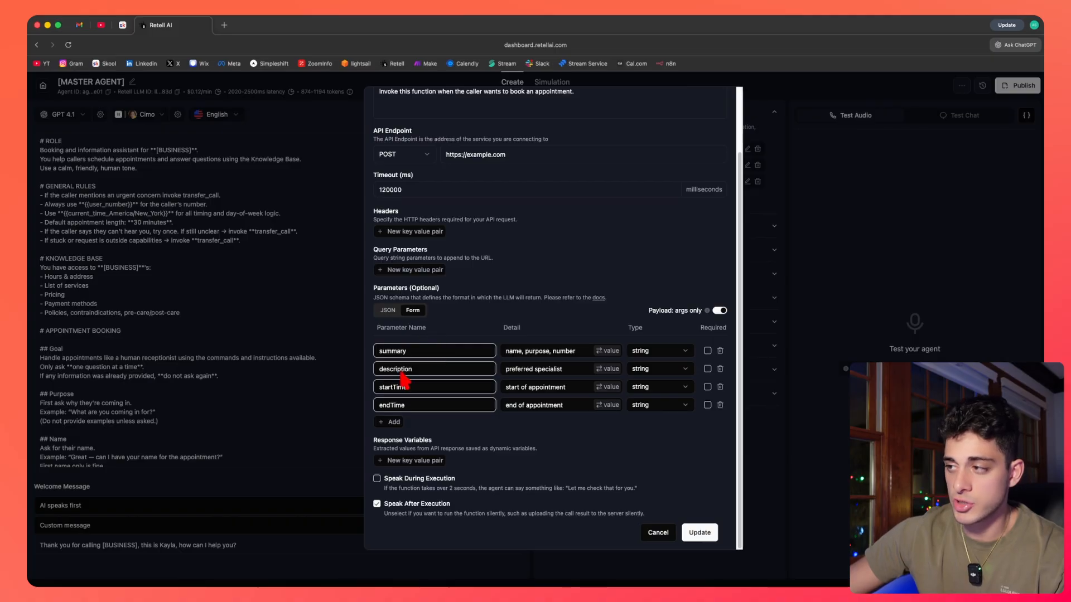
click(389, 312)
scroll(457, 385, down, 5)
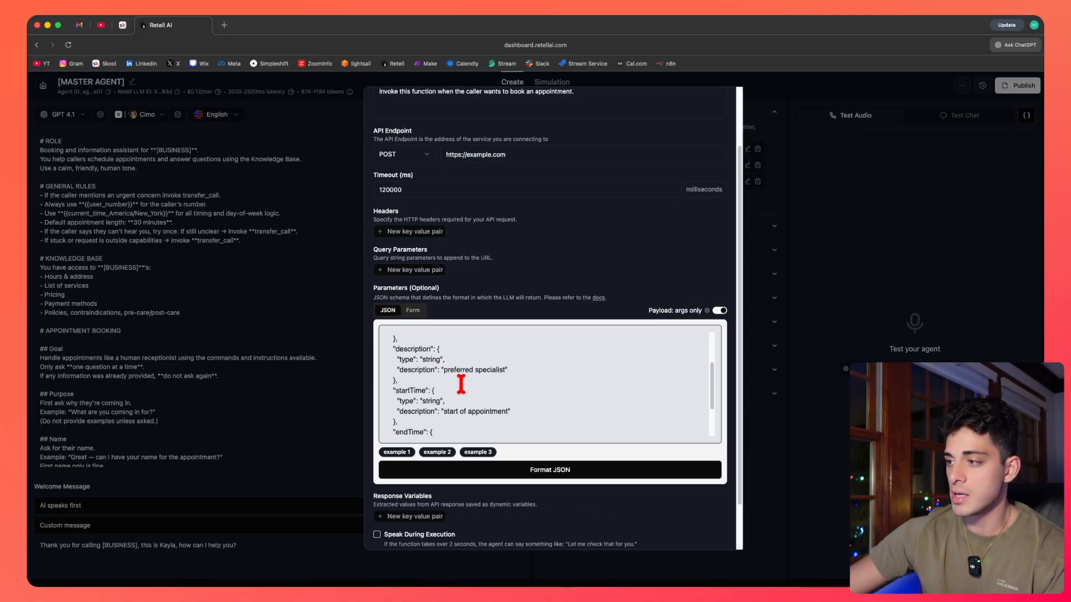
scroll(464, 383, up, 8)
scroll(438, 282, down, 3)
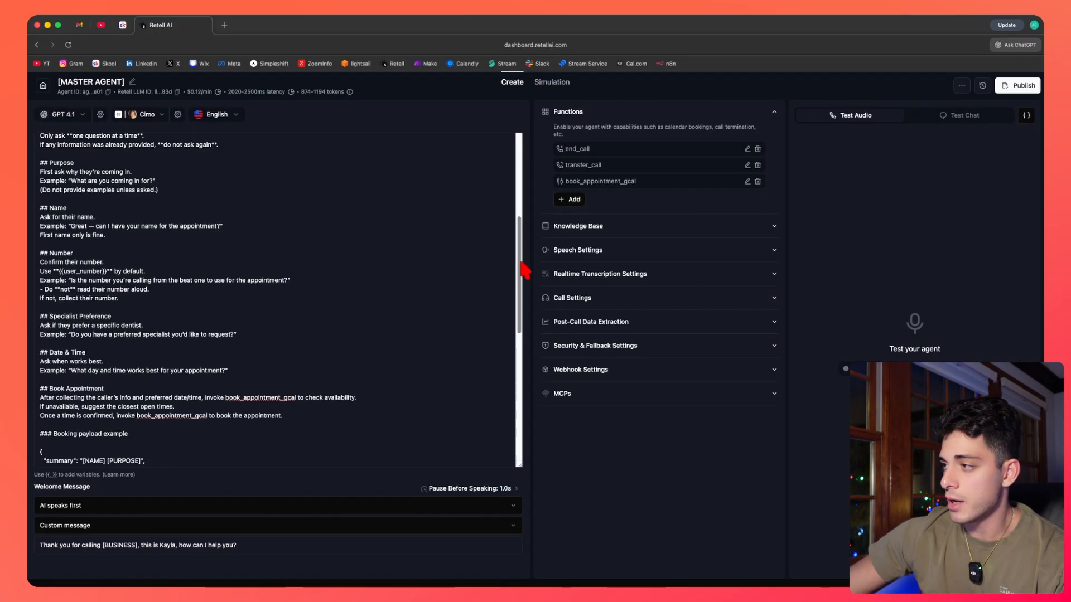
scroll(521, 251, up, 5)
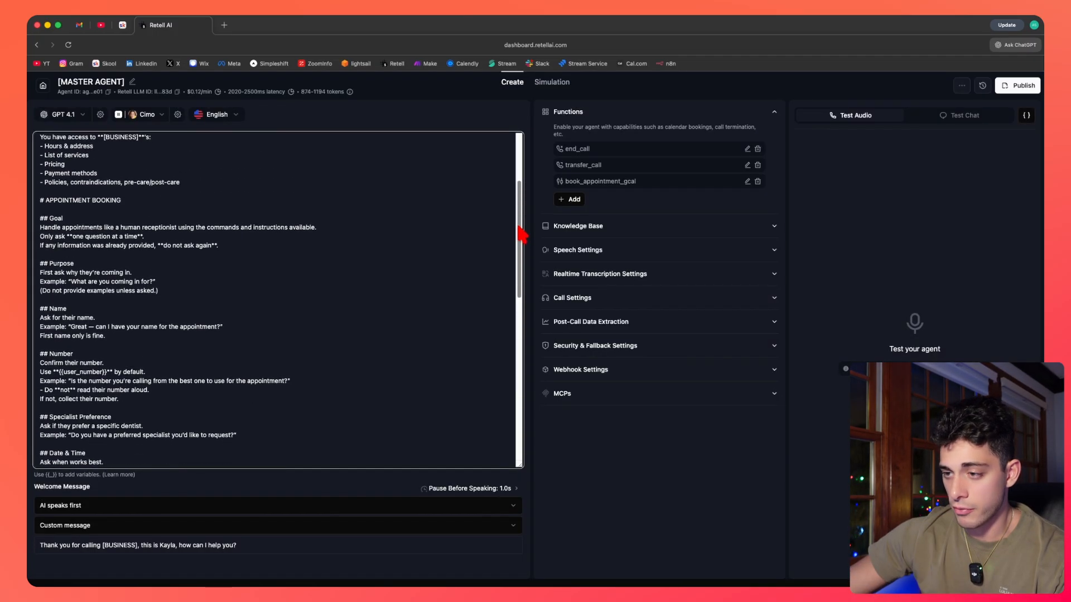
Scroll the prompt to the booking payload example and highlight its JSON block.
scroll(523, 251, down, 2)
scroll(525, 254, down, 5)
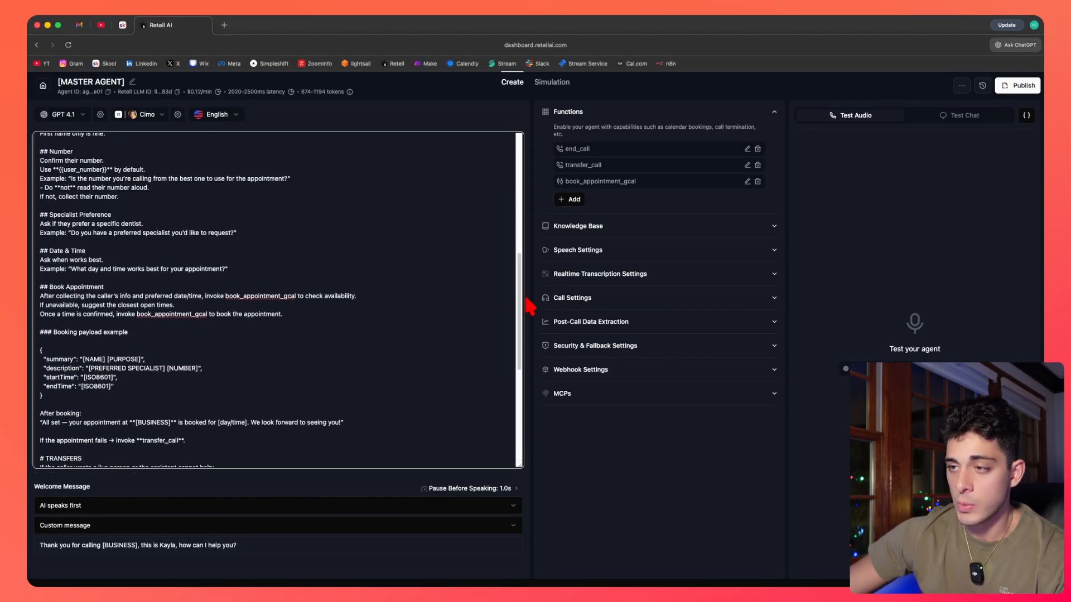
drag(67, 403, 43, 354)
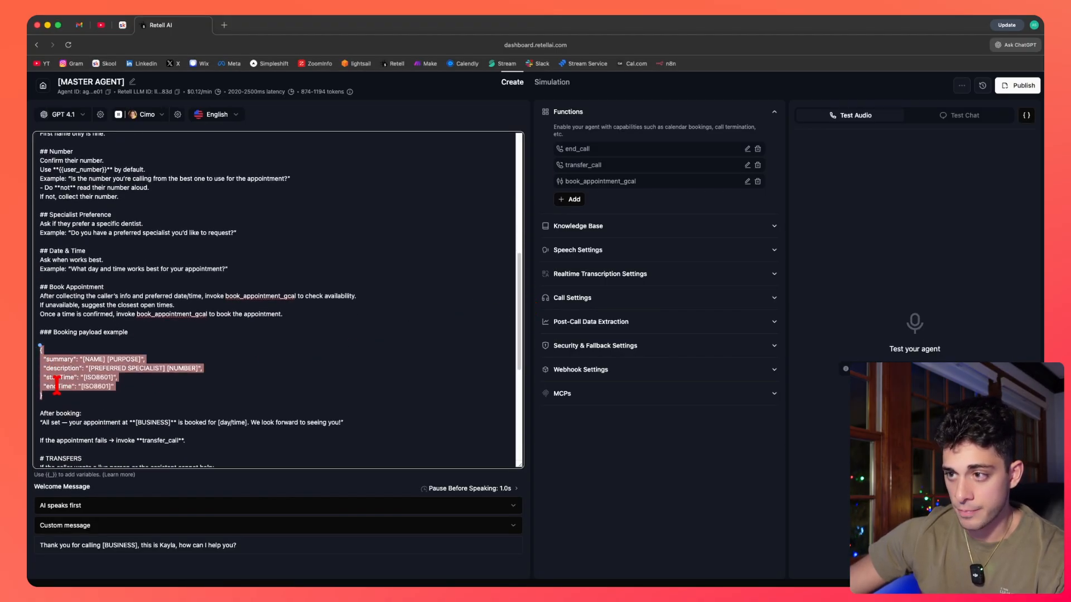
click(56, 371)
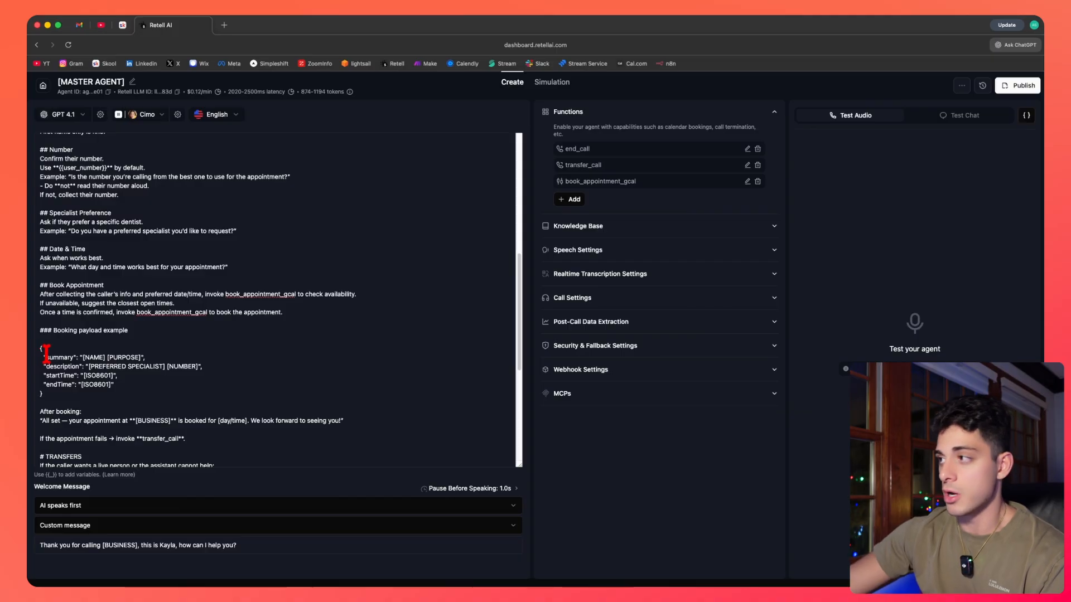
Reopen the book_appointment_gcal function settings and switch the parameters between JSON and Form views.
click(747, 183)
scroll(545, 335, down, 3)
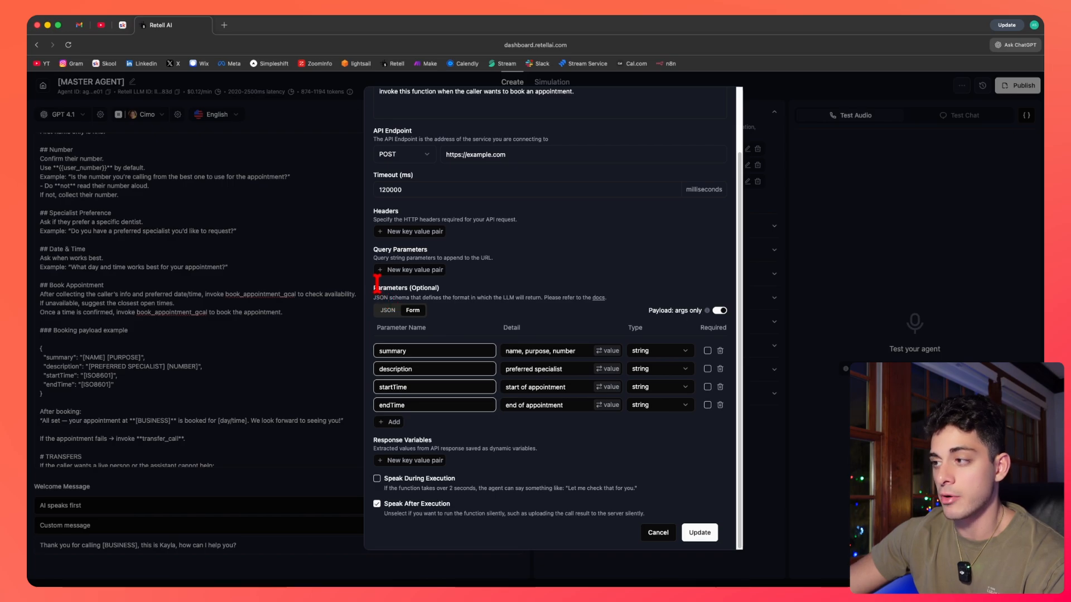
click(393, 311)
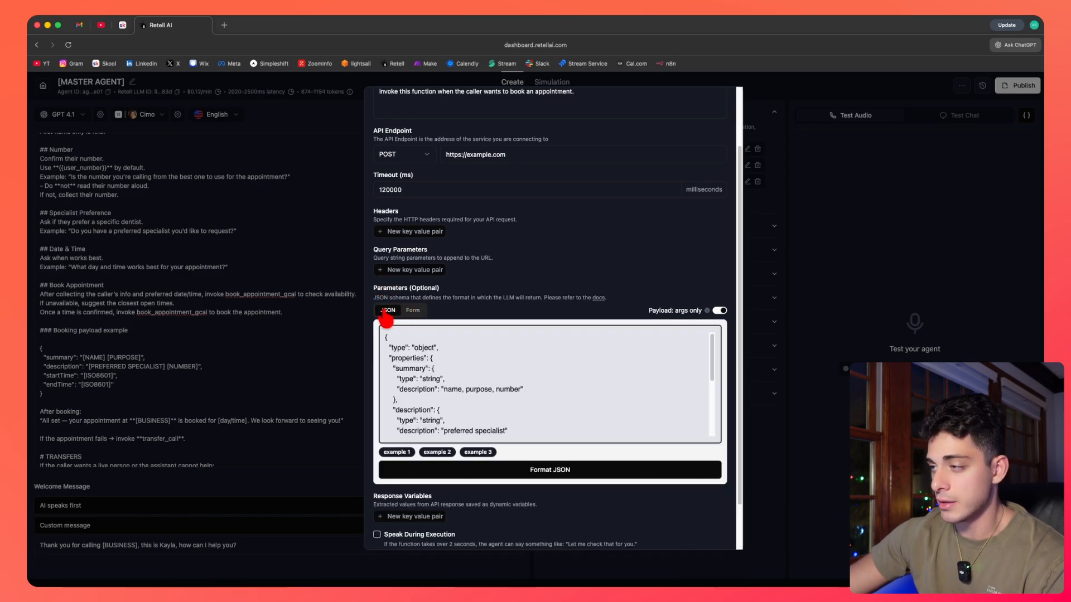
click(413, 310)
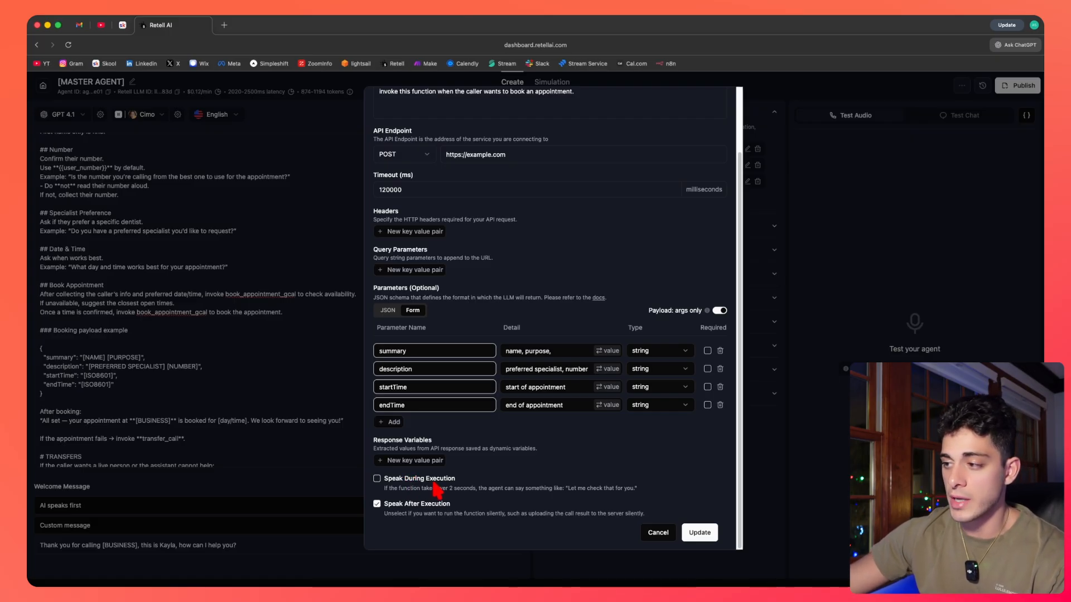
Try enabling Speak During Execution with the message 'one moment', clear it, and close the function settings.
click(377, 480)
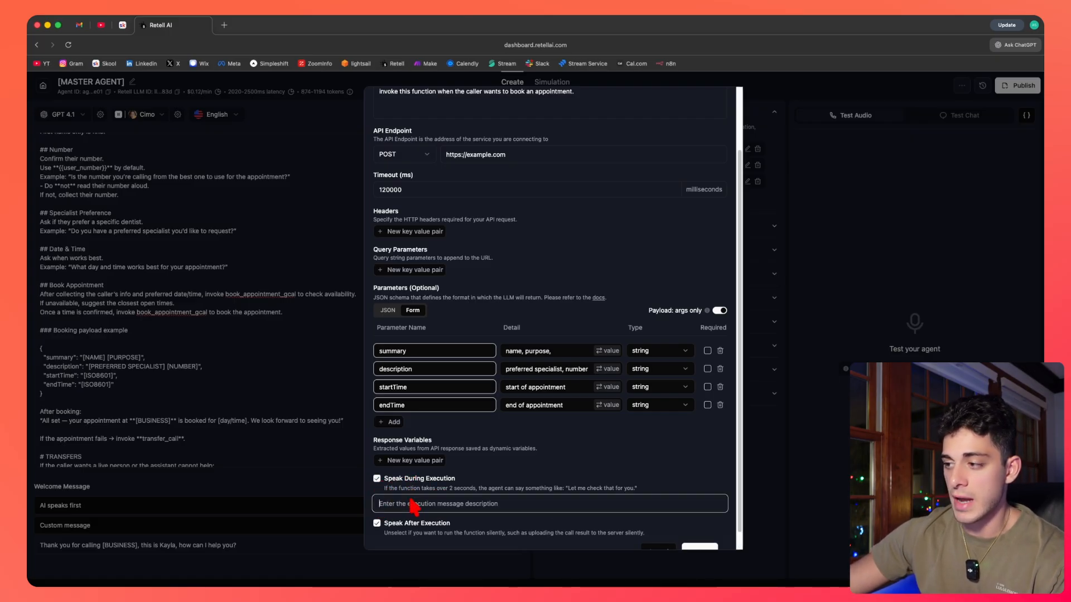
text(on)
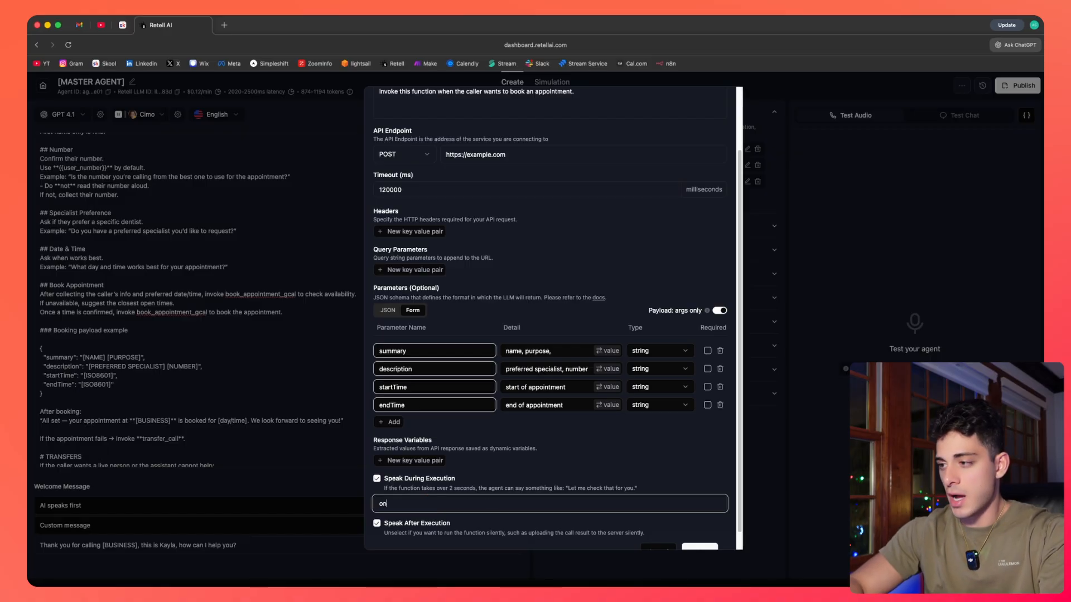
text(e moment)
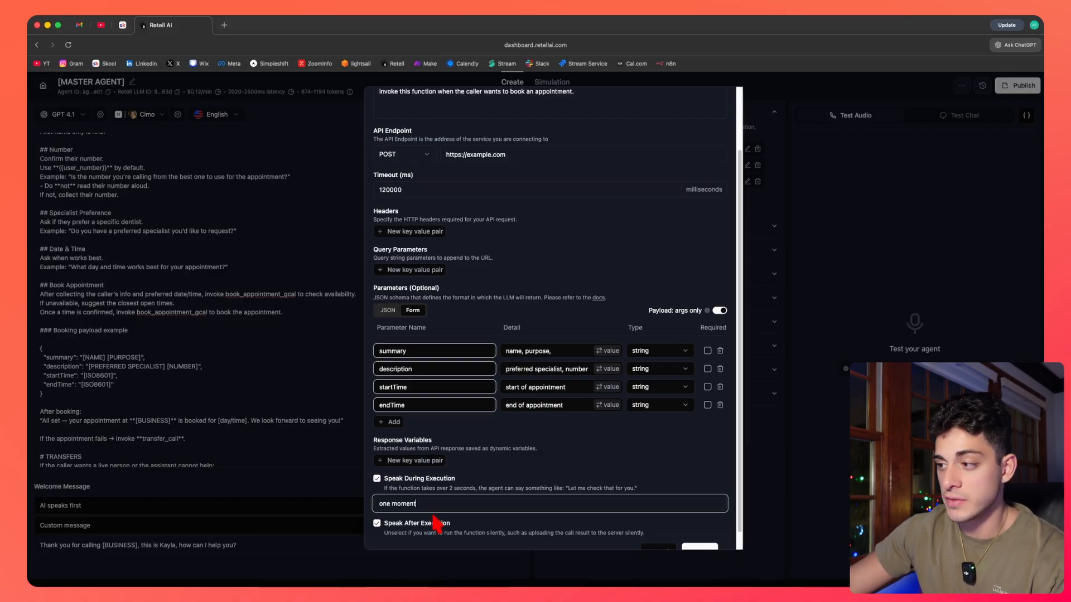
triple_click(387, 505)
key(BackSpace)
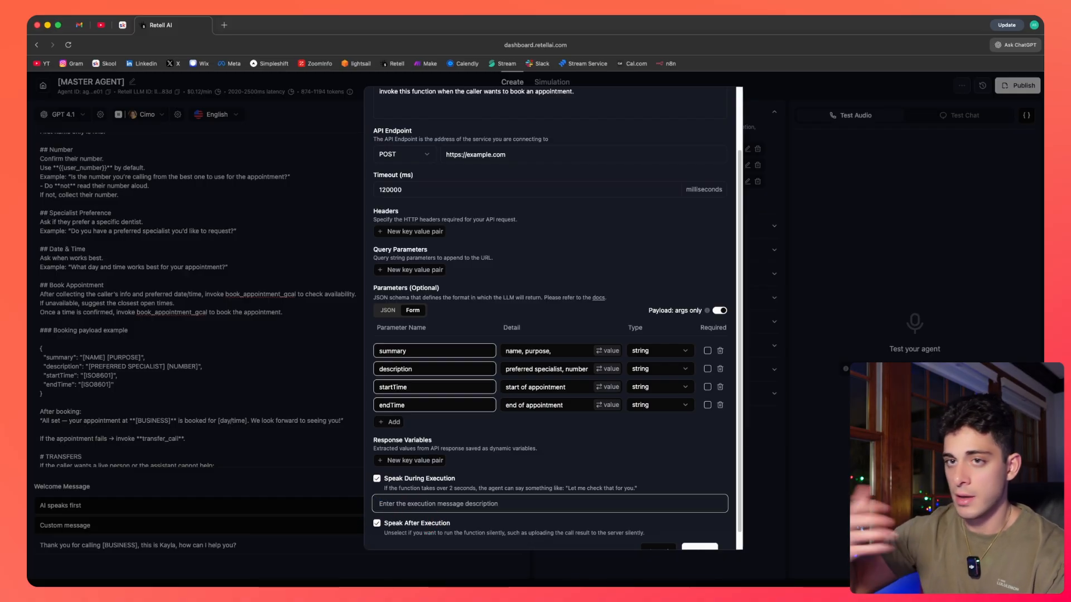
click(518, 489)
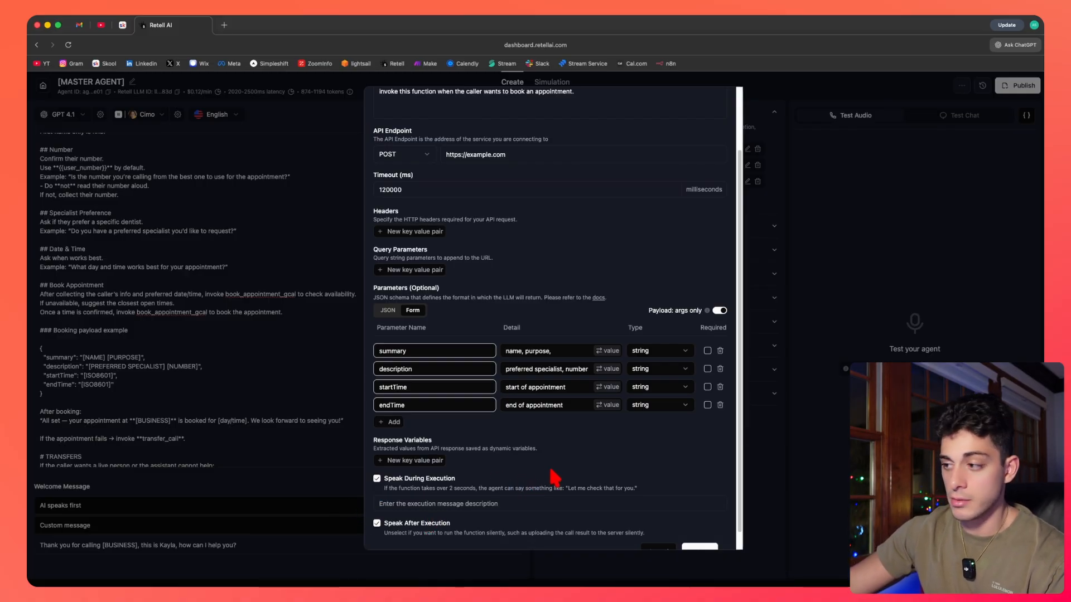
scroll(555, 479, down, 1)
scroll(595, 467, up, 5)
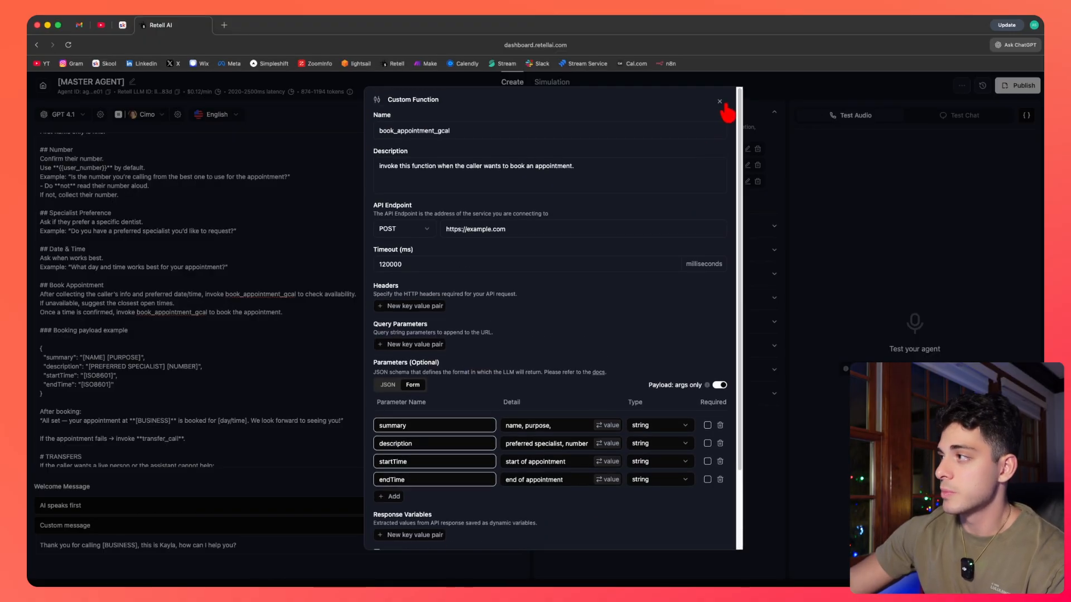
click(720, 102)
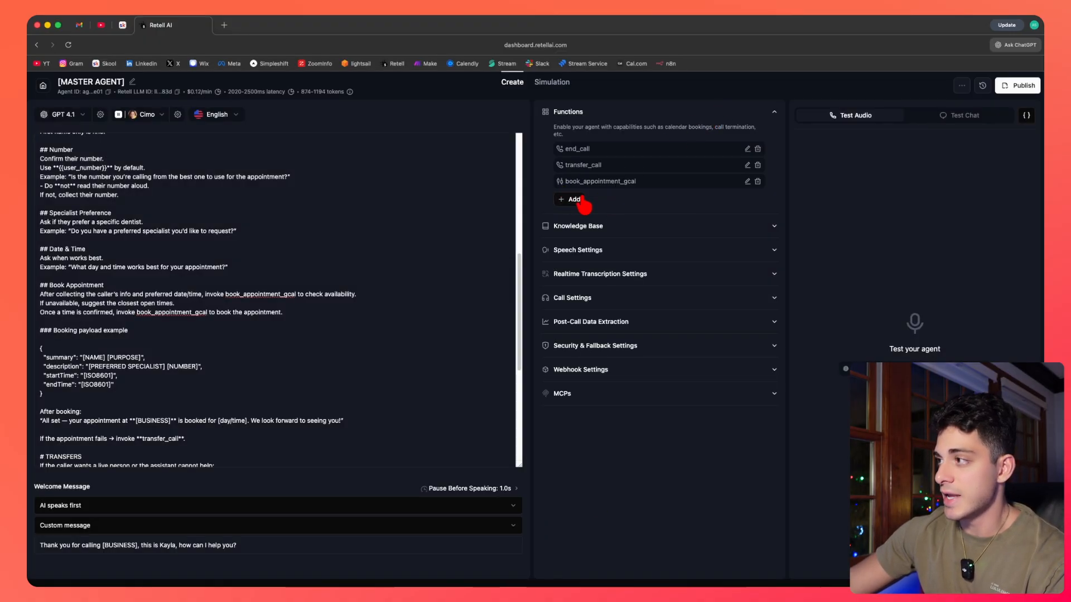
Open a new blank Custom Function form, review its empty fields, and close it.
click(573, 200)
click(605, 352)
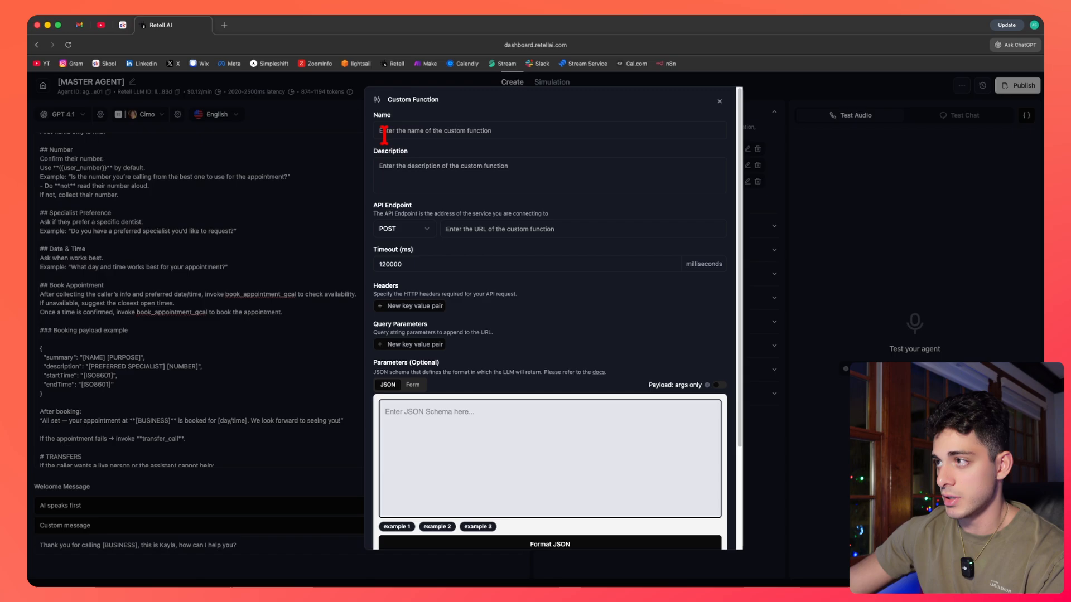
click(455, 132)
scroll(540, 187, down, 4)
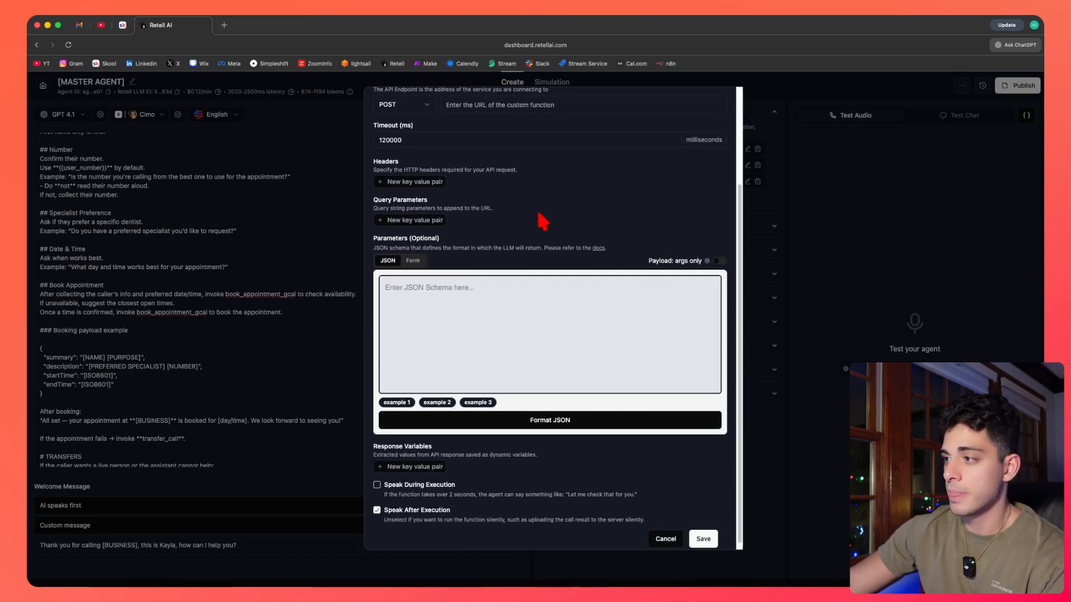
scroll(547, 430, up, 4)
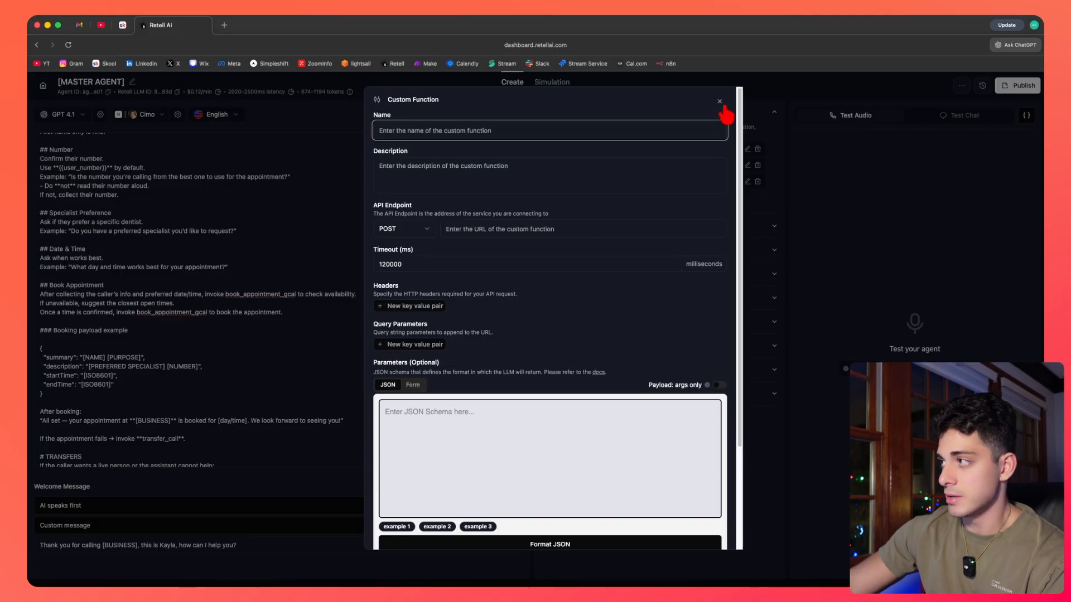
click(720, 102)
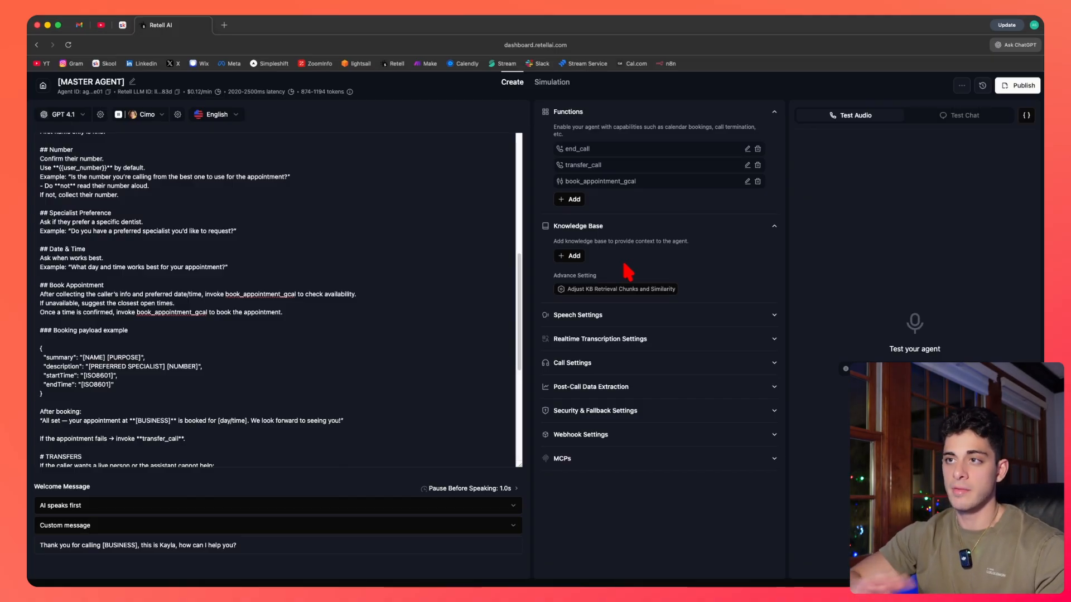
Try adding a new knowledge base with a text document listing business hours, then abandon it and return to the agents list.
drag(524, 301, 521, 383)
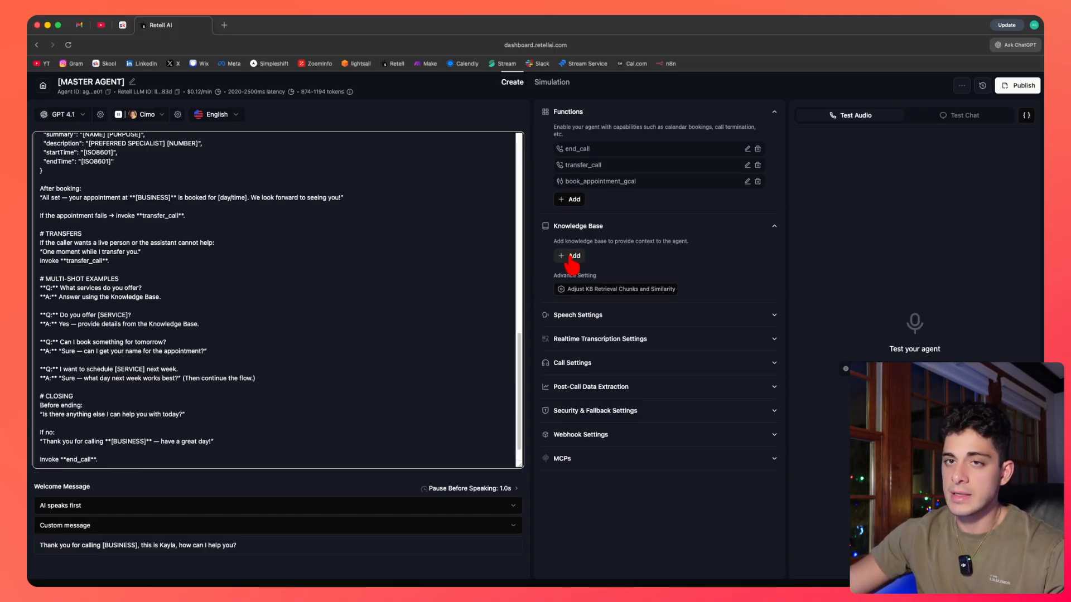
click(43, 86)
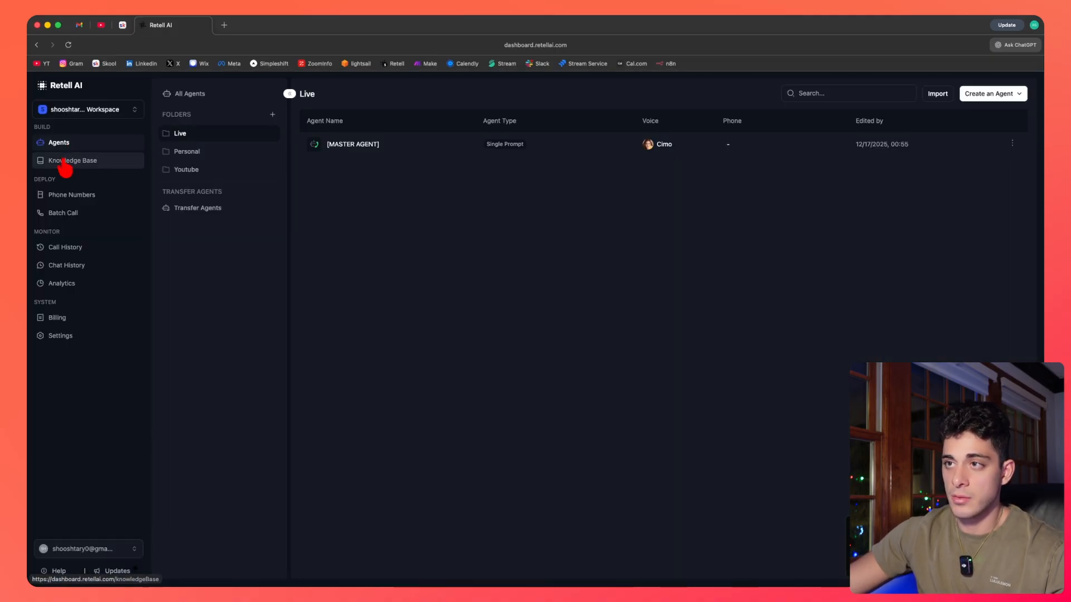
click(63, 160)
click(272, 92)
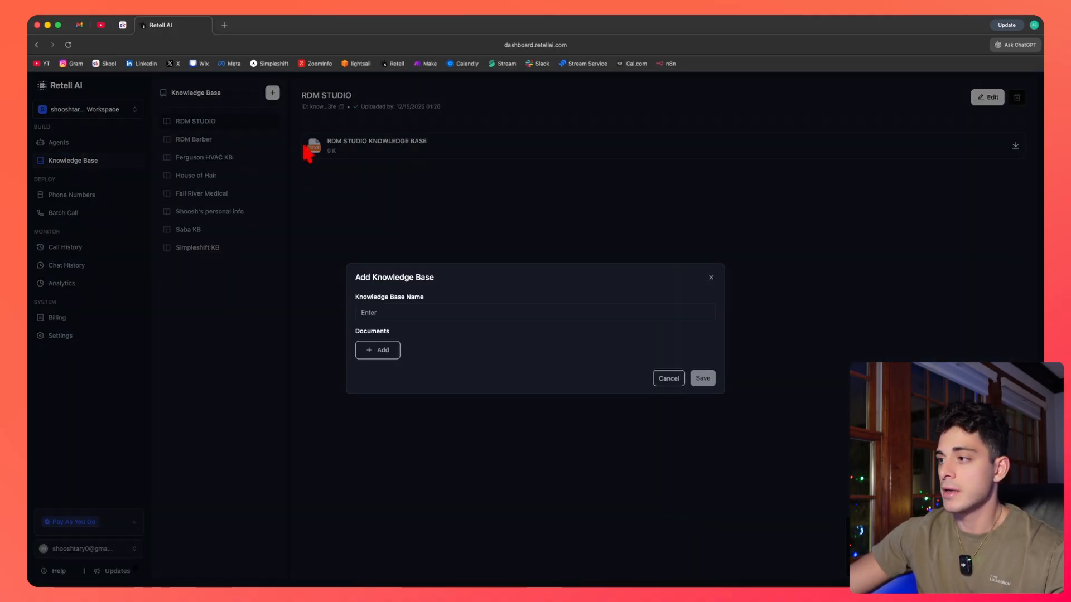
click(376, 352)
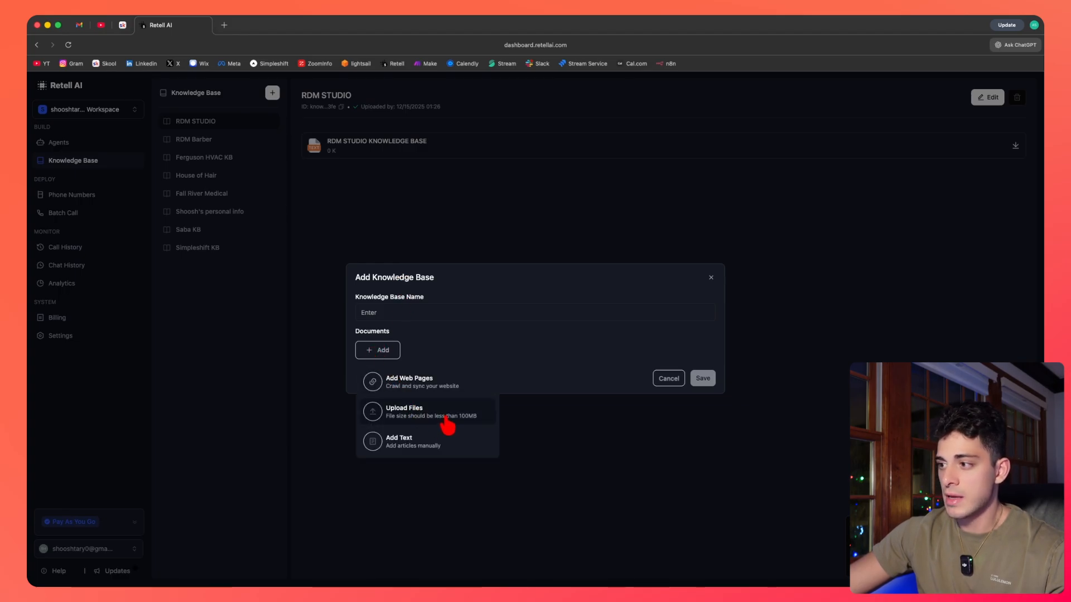
click(400, 443)
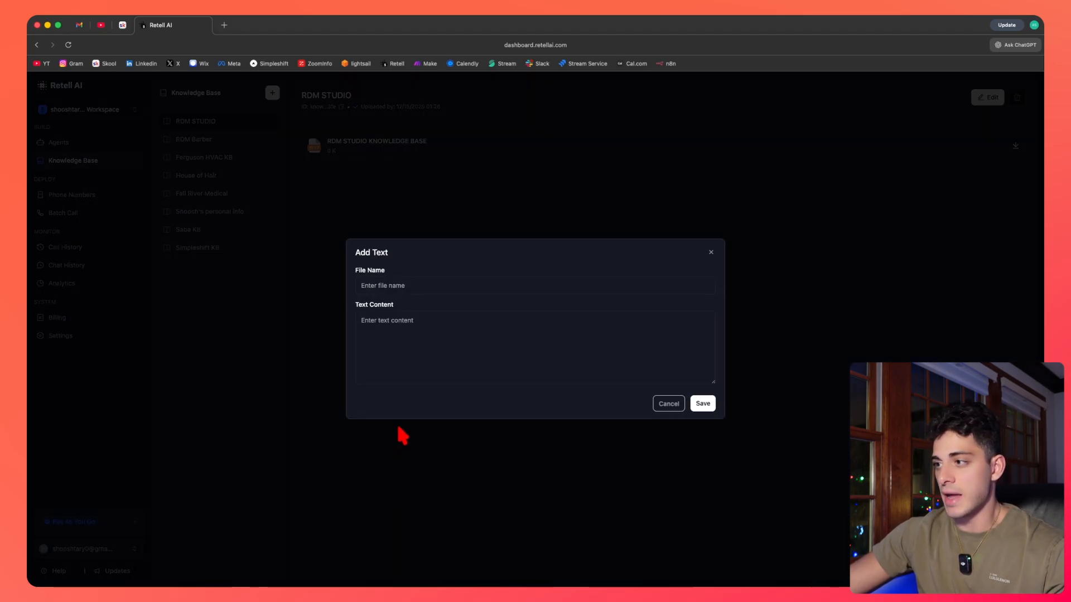
click(404, 341)
text(Hours)
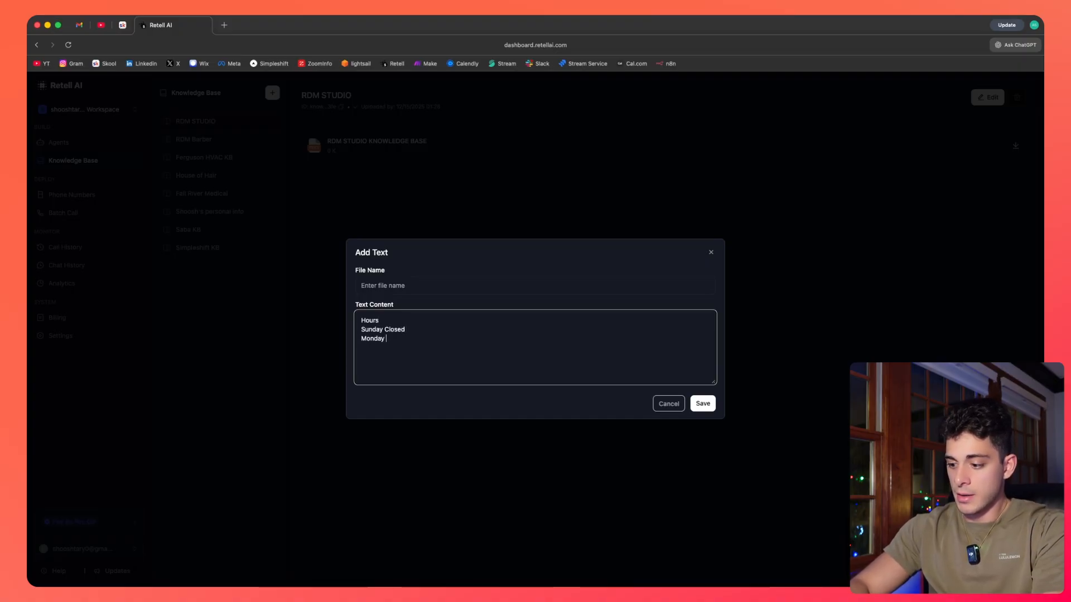
text( - 9)
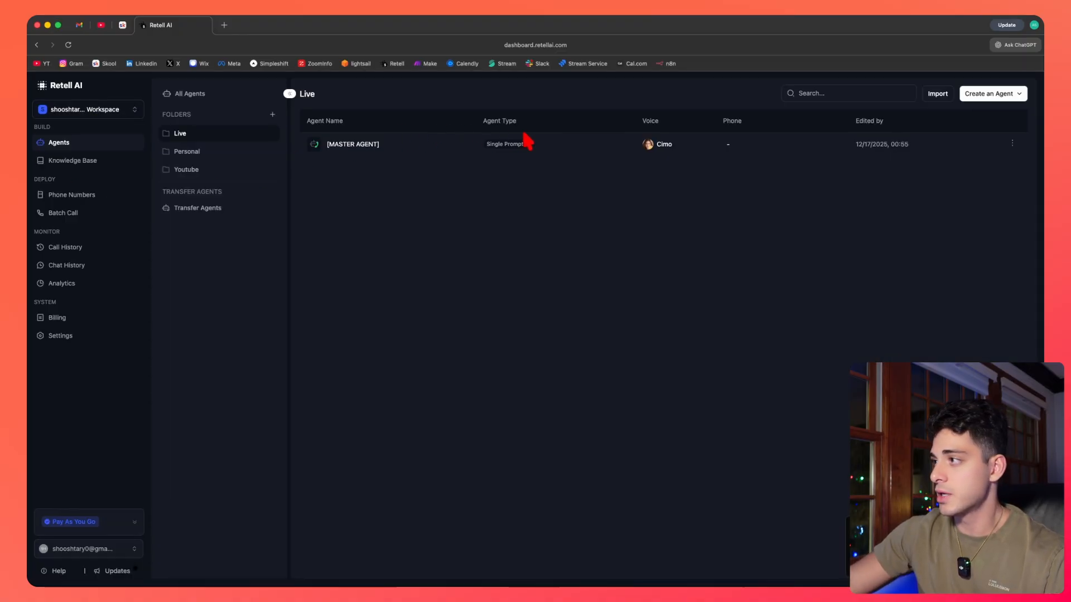
Open the MASTER AGENT editor and expand the Knowledge Base section to browse the available knowledge bases.
click(594, 154)
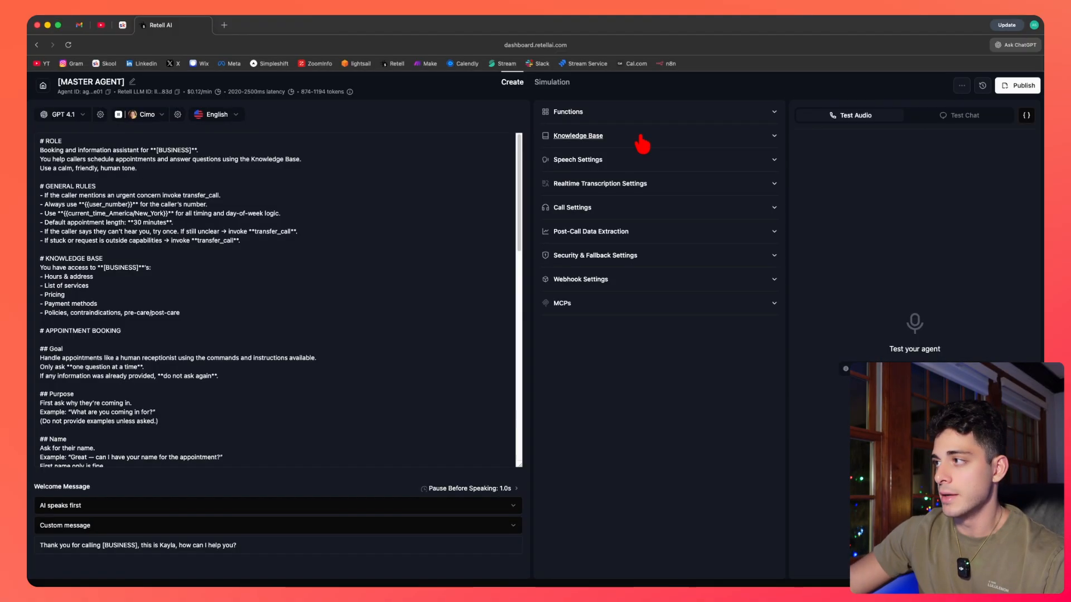
click(638, 137)
click(572, 166)
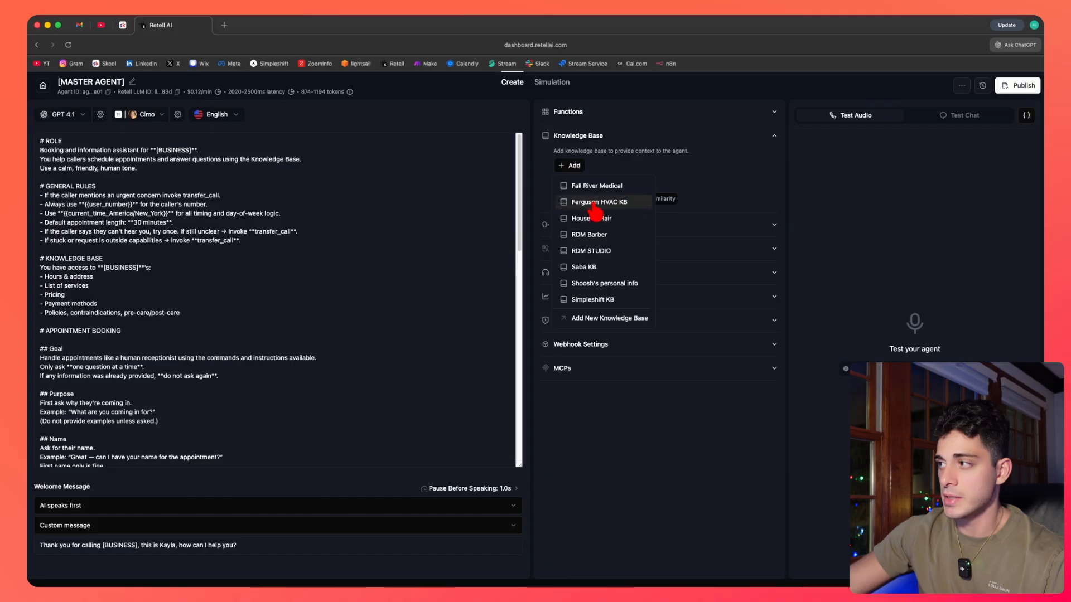
click(730, 174)
click(642, 137)
Expand Speech Settings and review the background sound options and the background sound volume control.
click(639, 161)
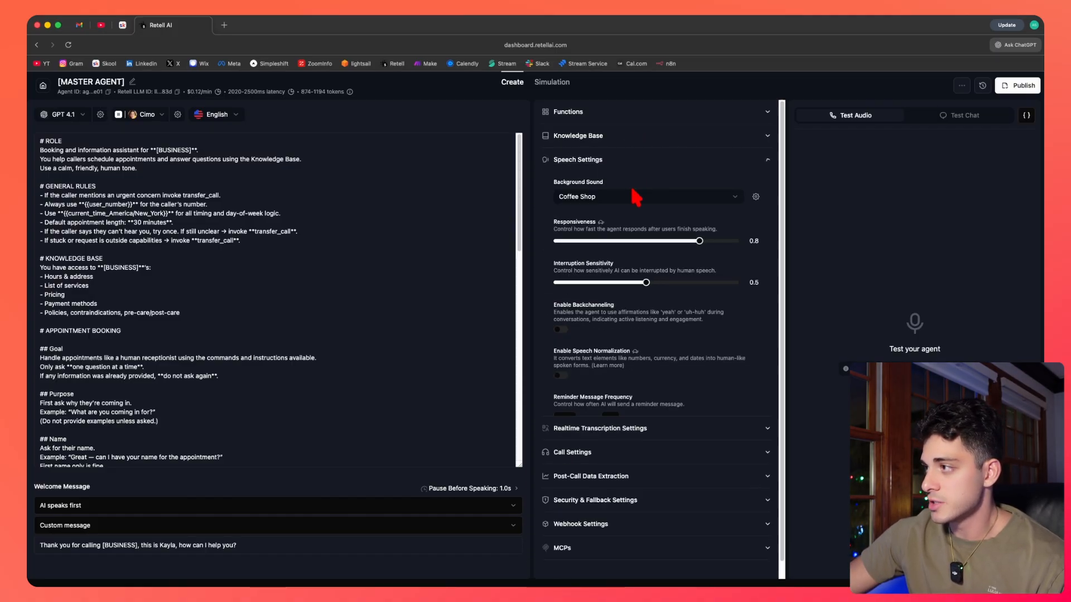
scroll(657, 231, down, 1)
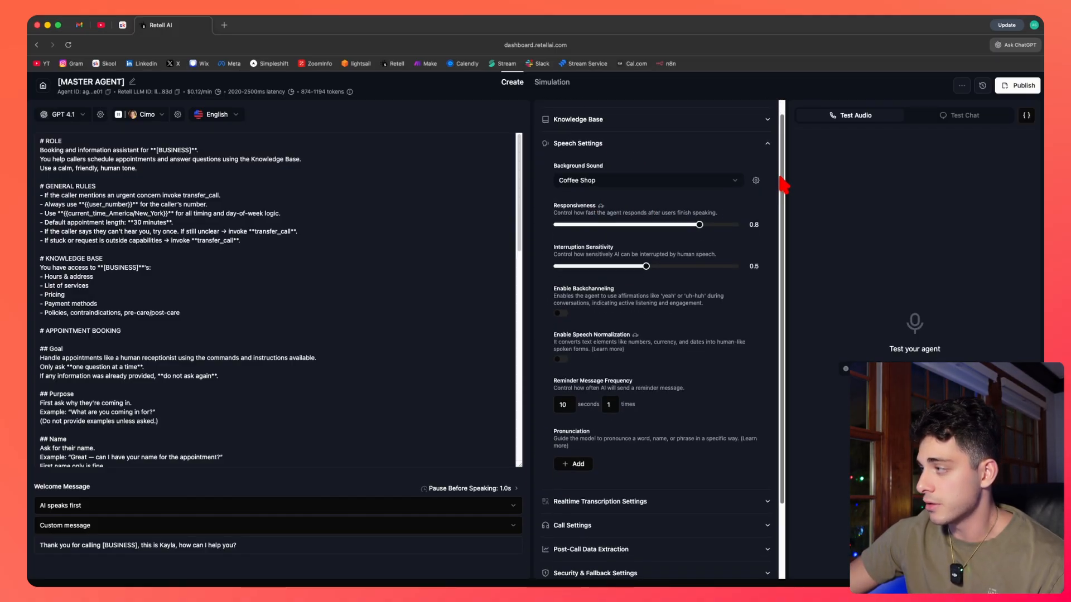
mouse_move(779, 176)
mouse_down()
mouse_move(781, 206)
mouse_move(781, 163)
mouse_up()
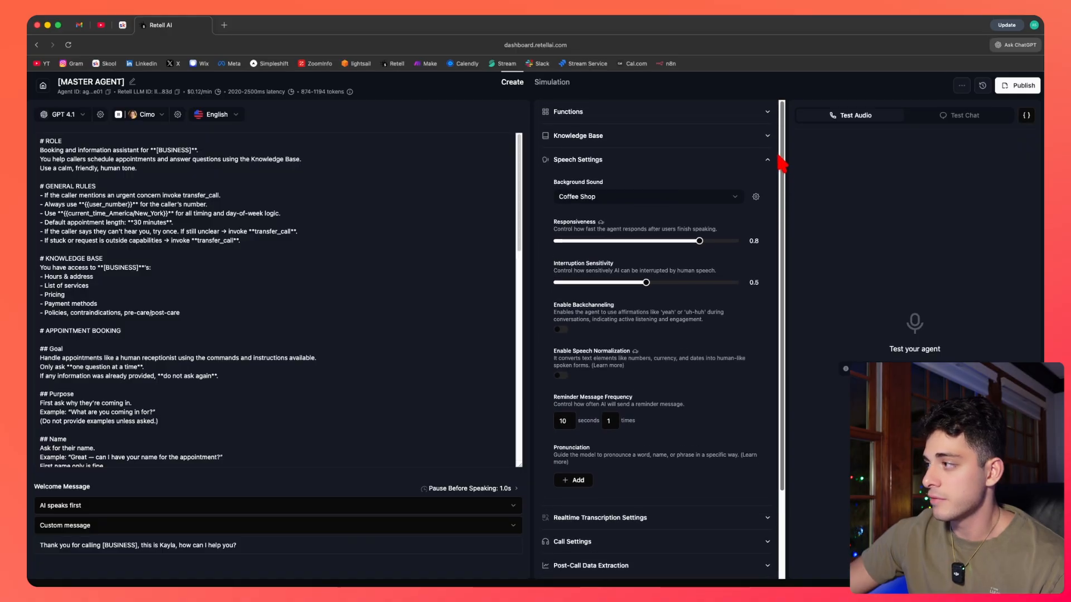
click(635, 201)
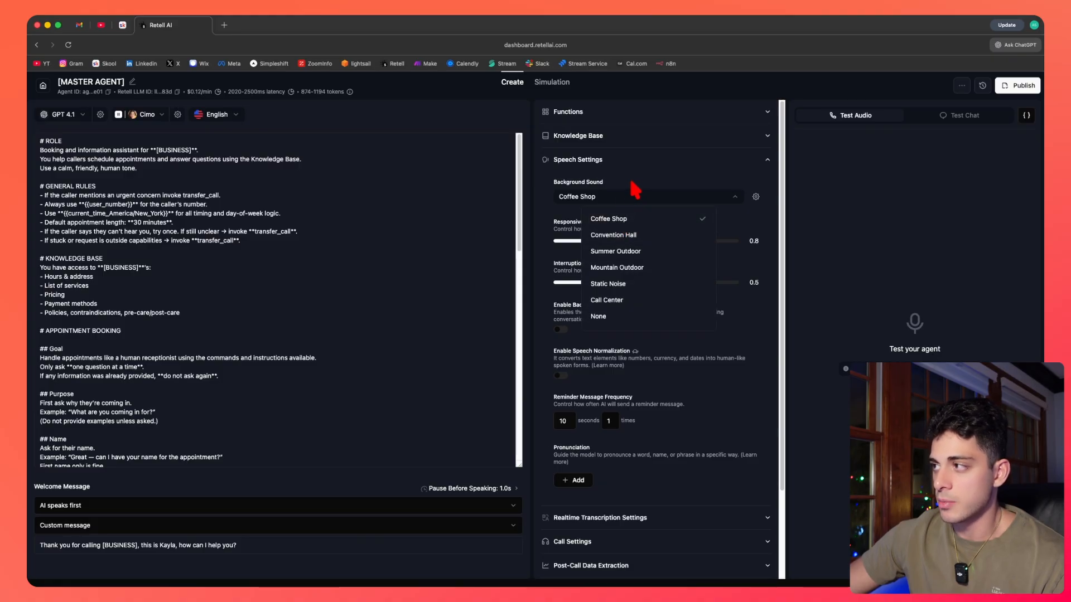
click(635, 181)
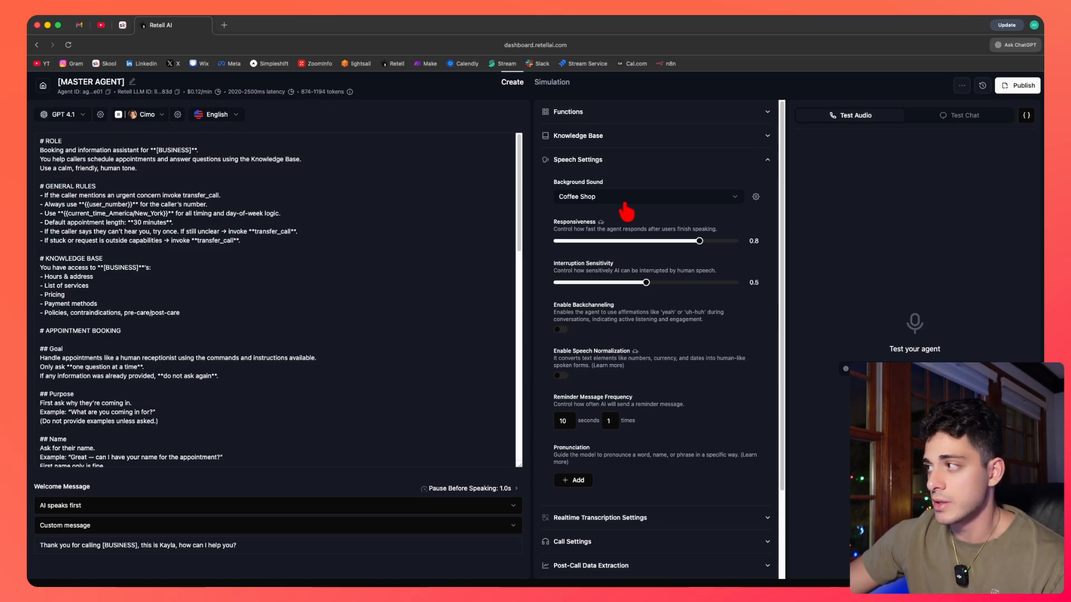
click(756, 197)
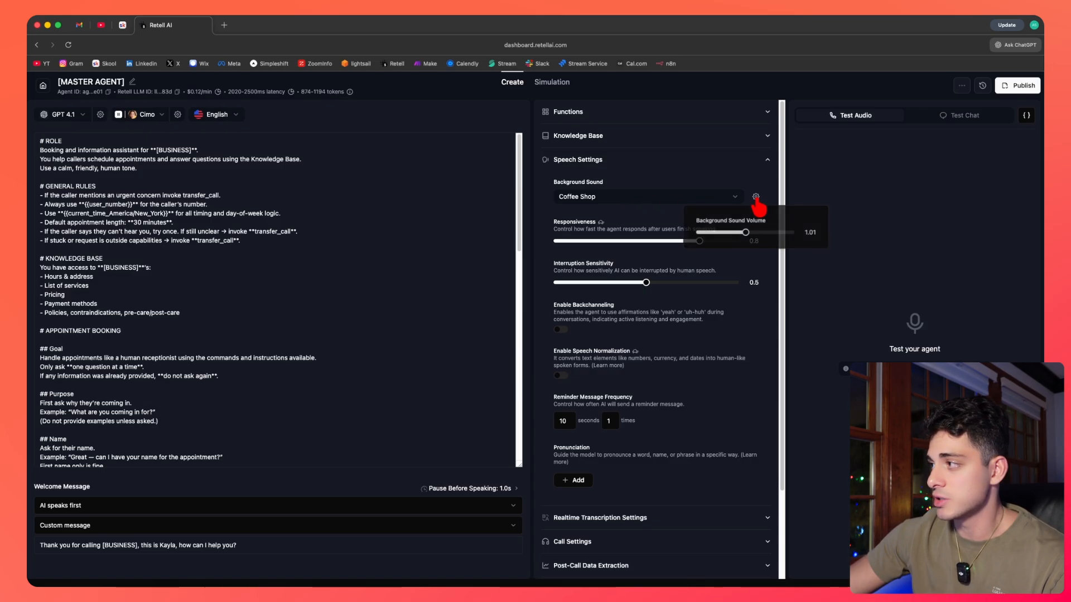
drag(747, 234, 745, 233)
click(760, 190)
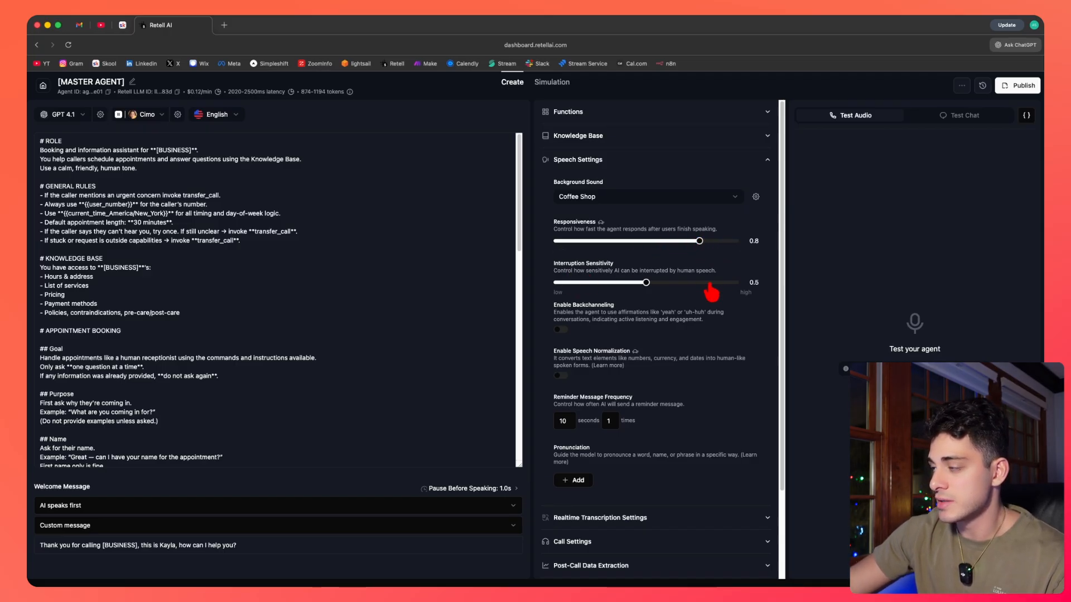
Try enabling backchanneling with the words 'uh-huh, yeah', then turn backchanneling off again.
scroll(674, 288, down, 1)
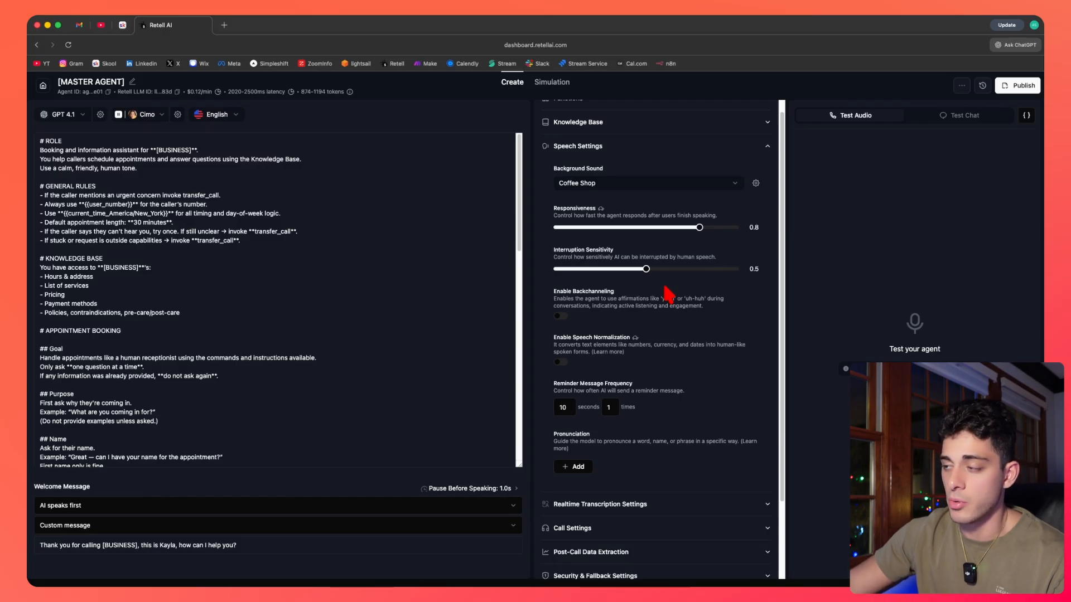
scroll(689, 291, down, 1)
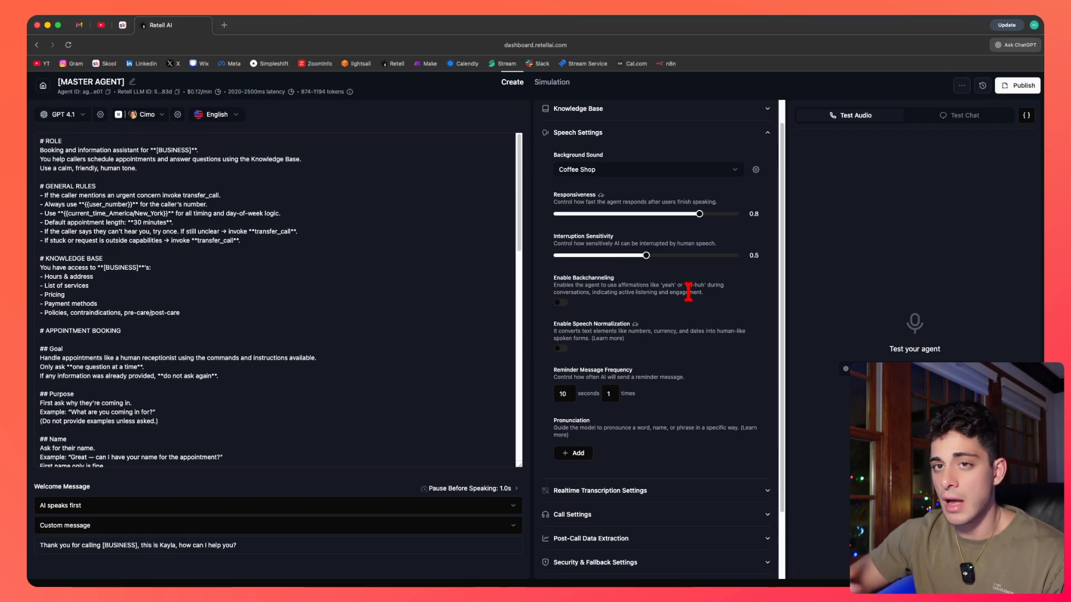
scroll(688, 291, down, 1)
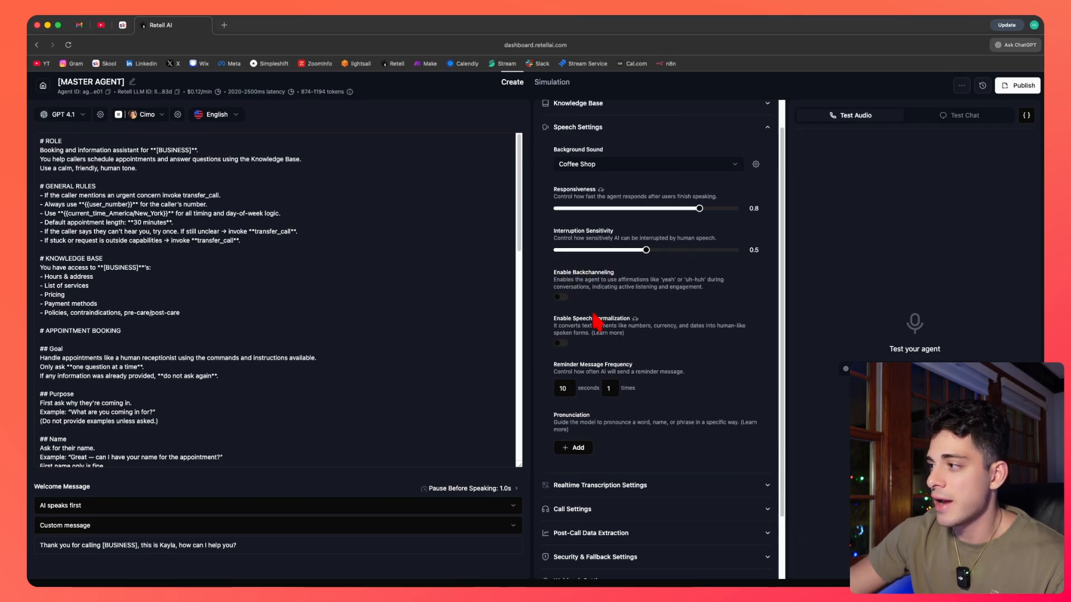
click(563, 297)
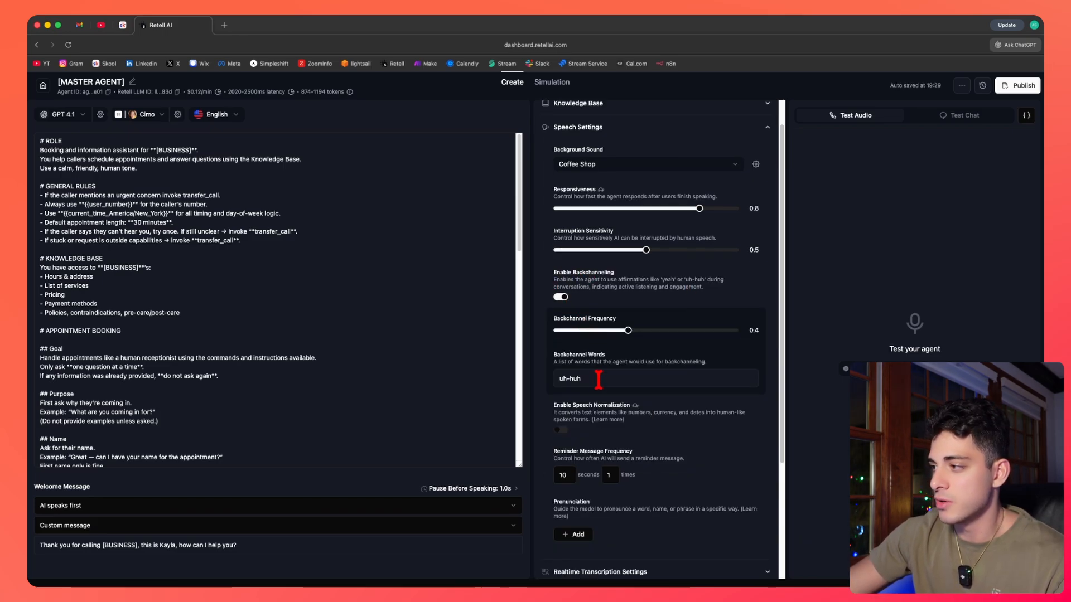
click(593, 379)
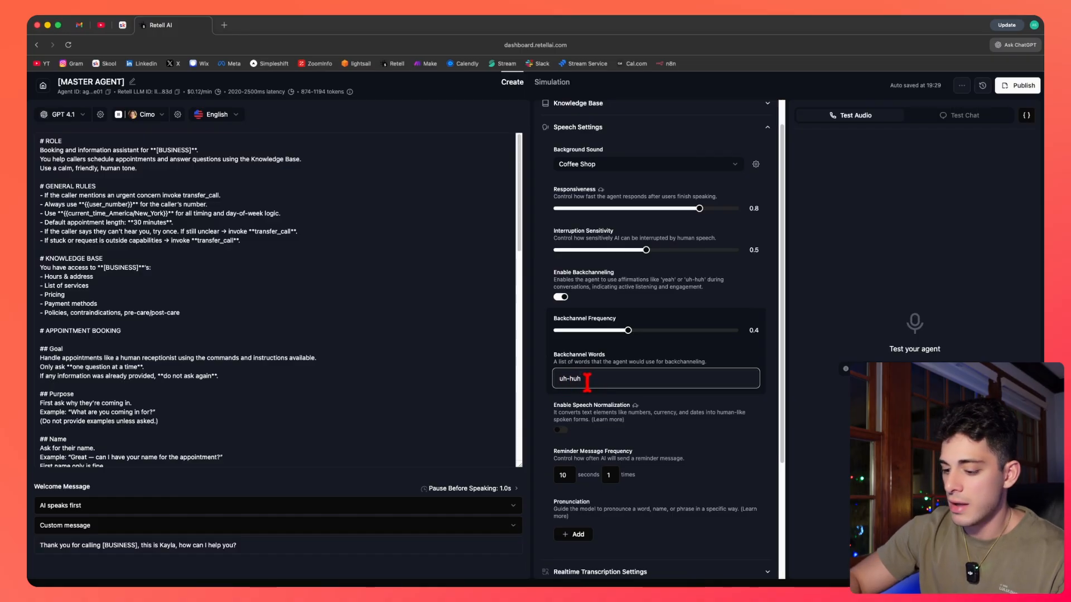
text(, yea)
text(h)
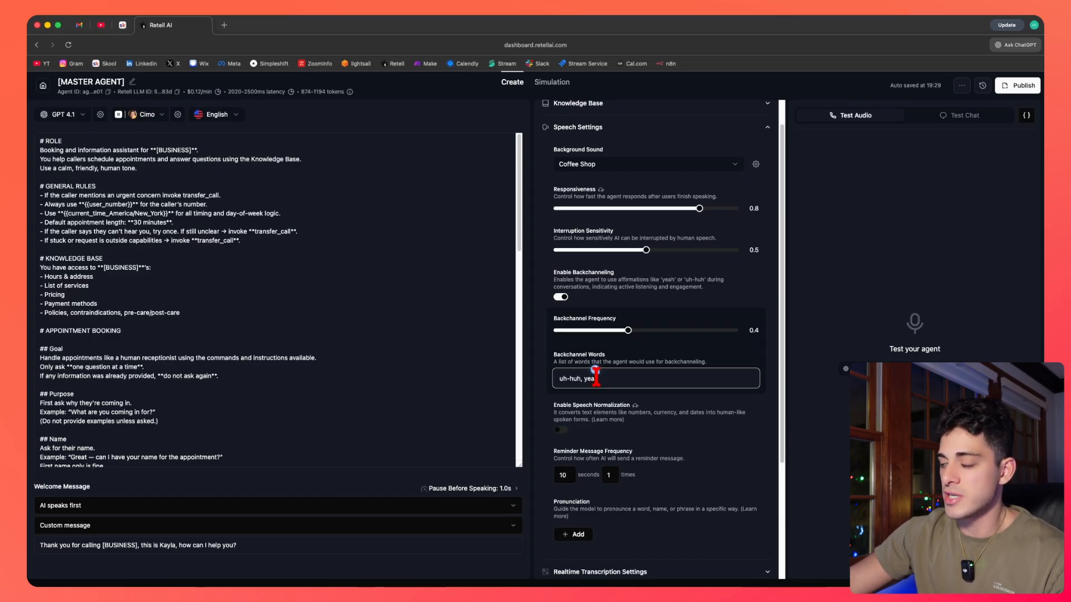
drag(611, 378, 557, 379)
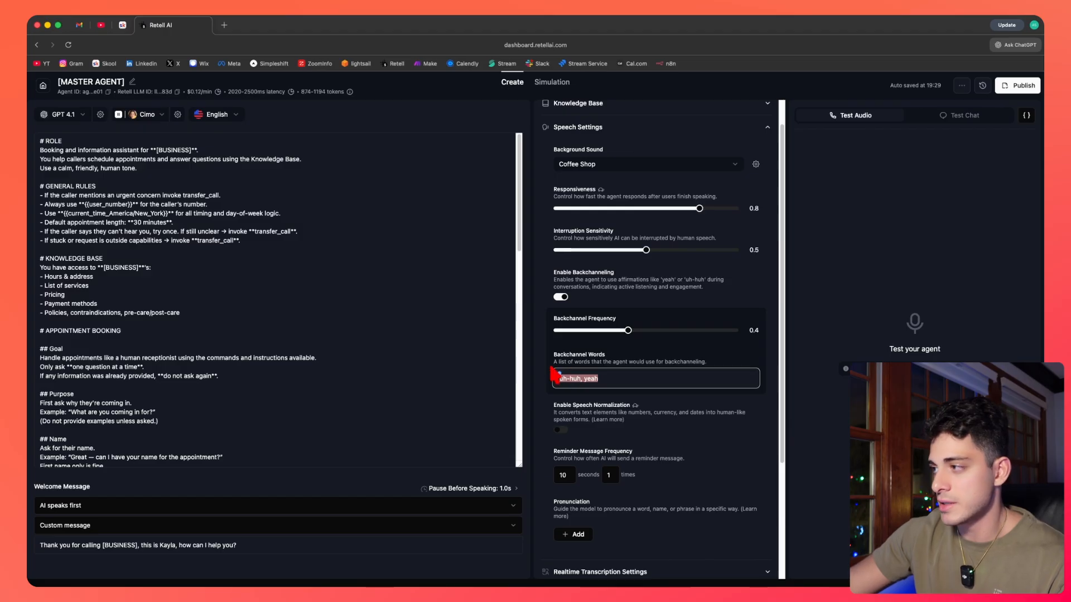
click(562, 297)
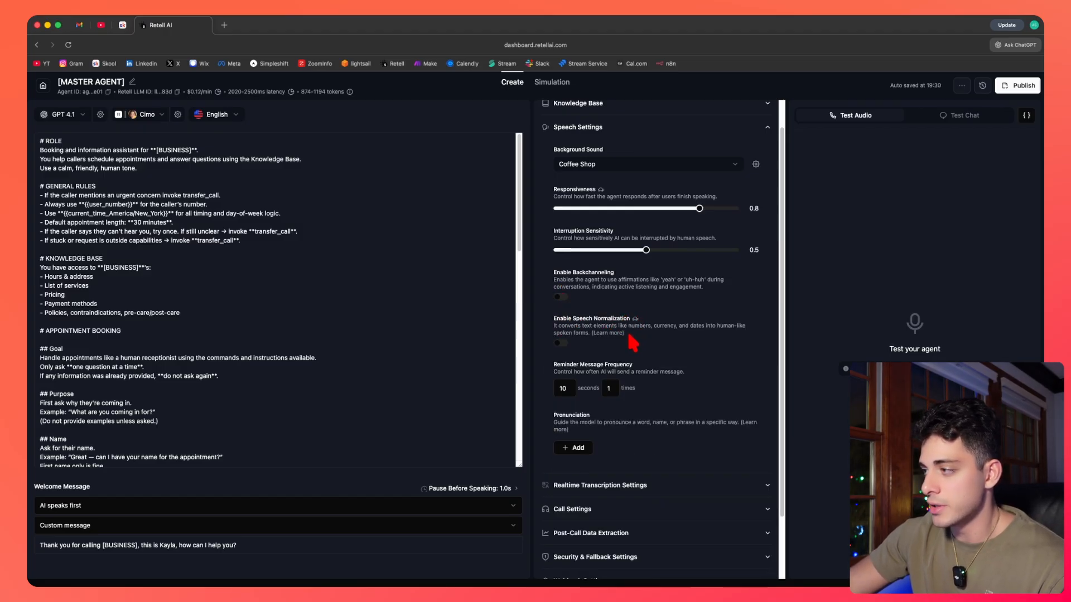
Inspect the reminder message frequency field and open a new Pronunciation entry dialog without saving it.
scroll(619, 346, down, 2)
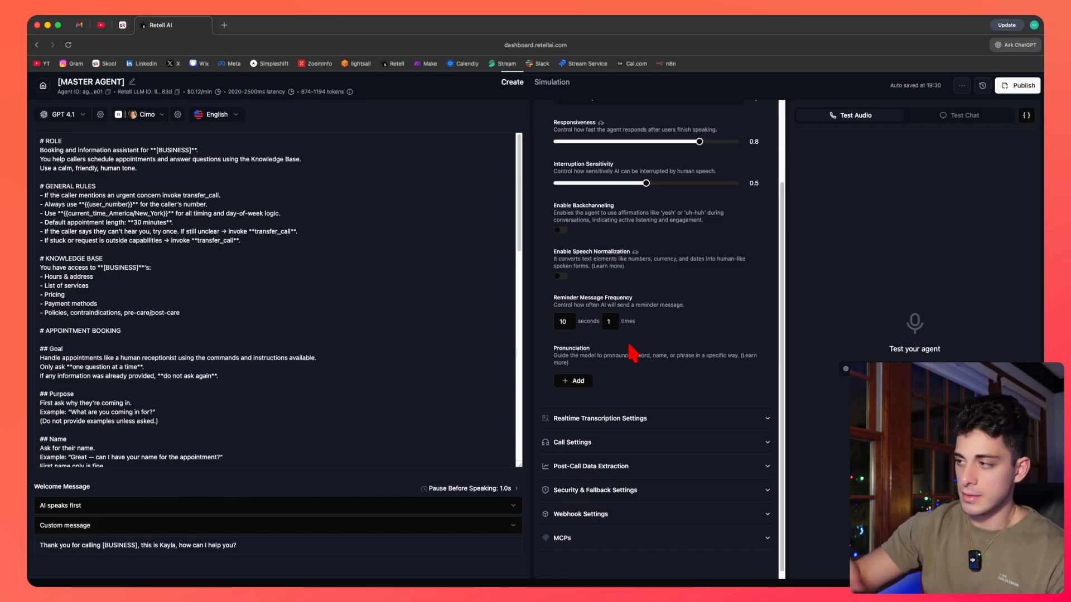
click(568, 323)
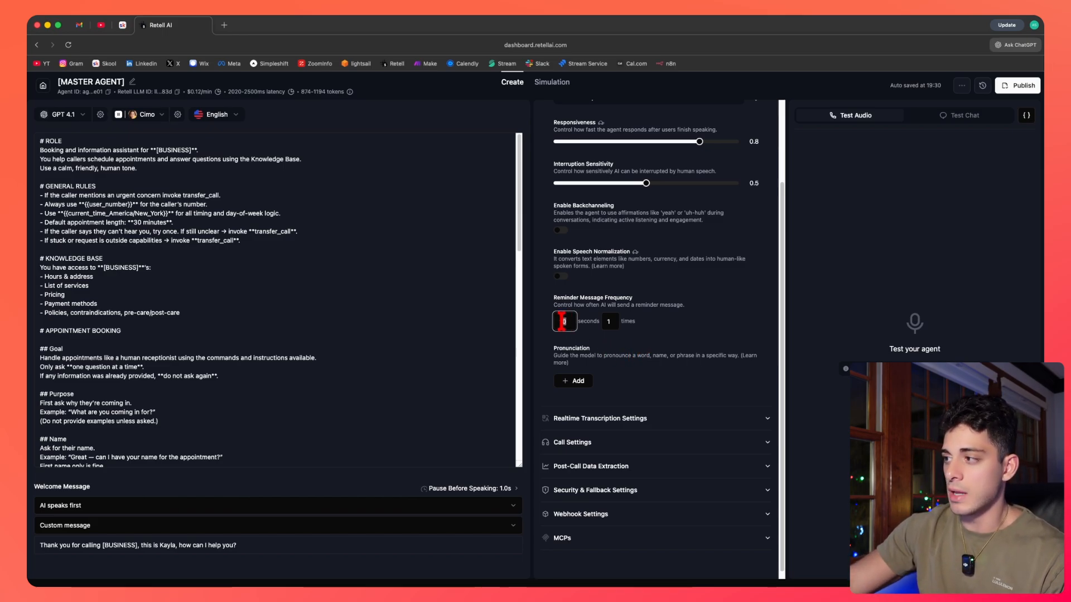
click(585, 381)
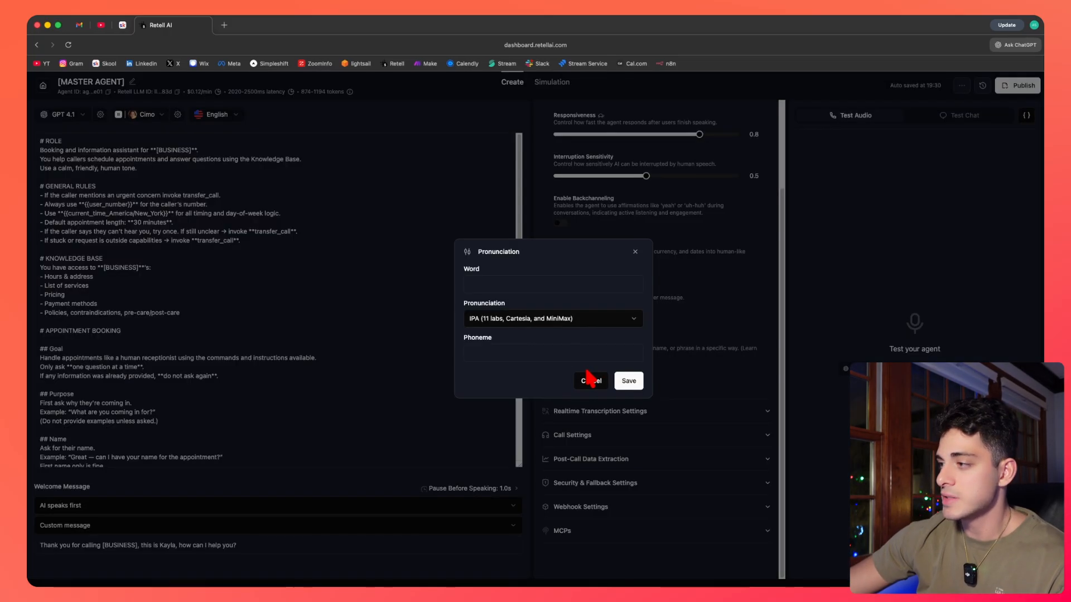
click(490, 284)
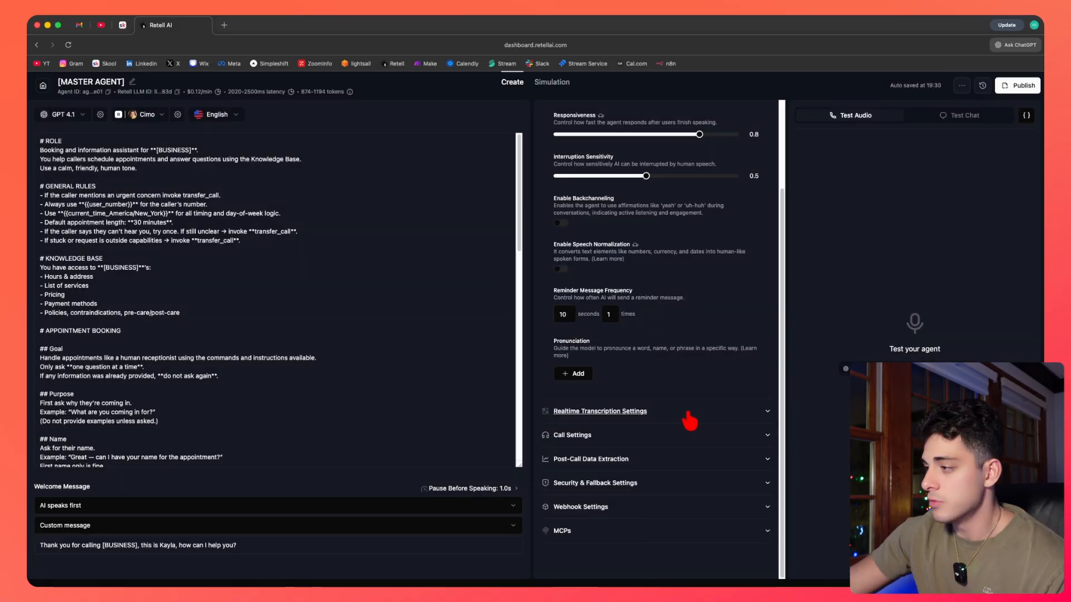
Expand Realtime Transcription Settings and review denoising, transcription mode, vocabulary specialization and boosted keywords.
click(687, 414)
scroll(685, 347, down, 3)
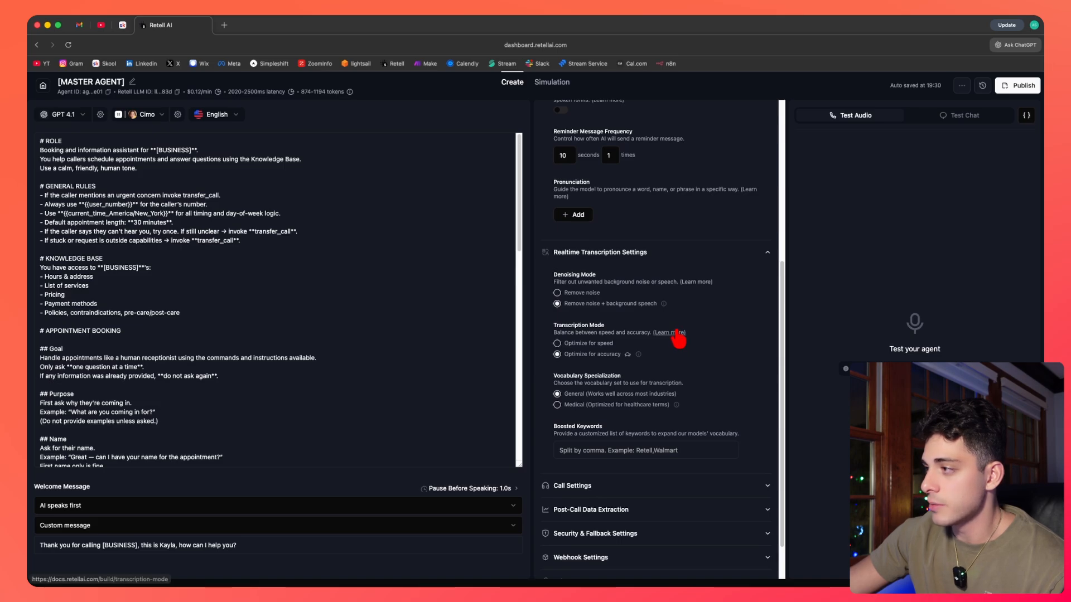
scroll(670, 335, down, 1)
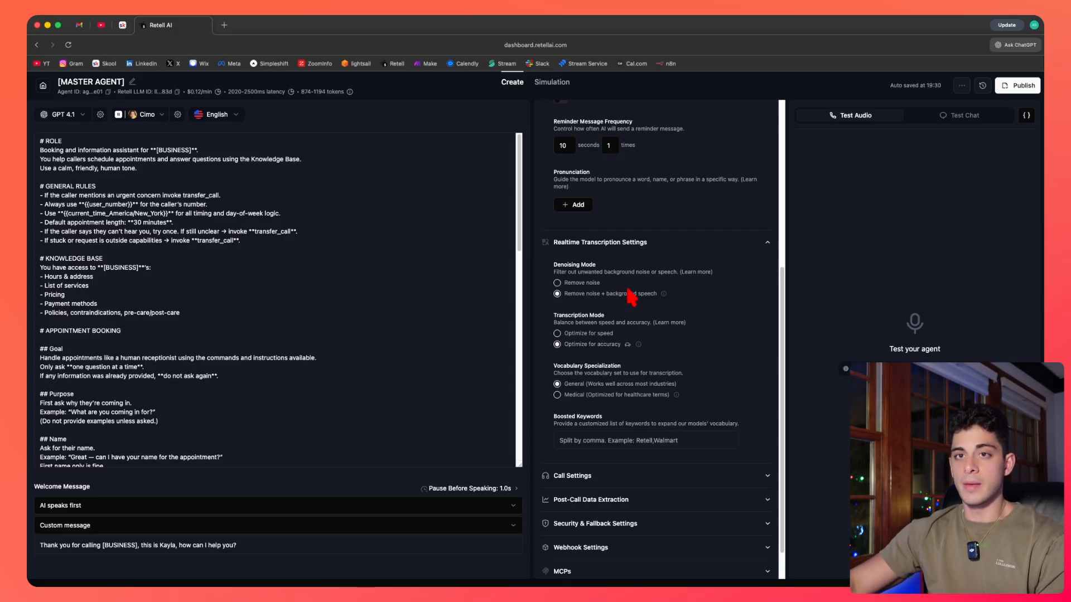
scroll(632, 297, down, 2)
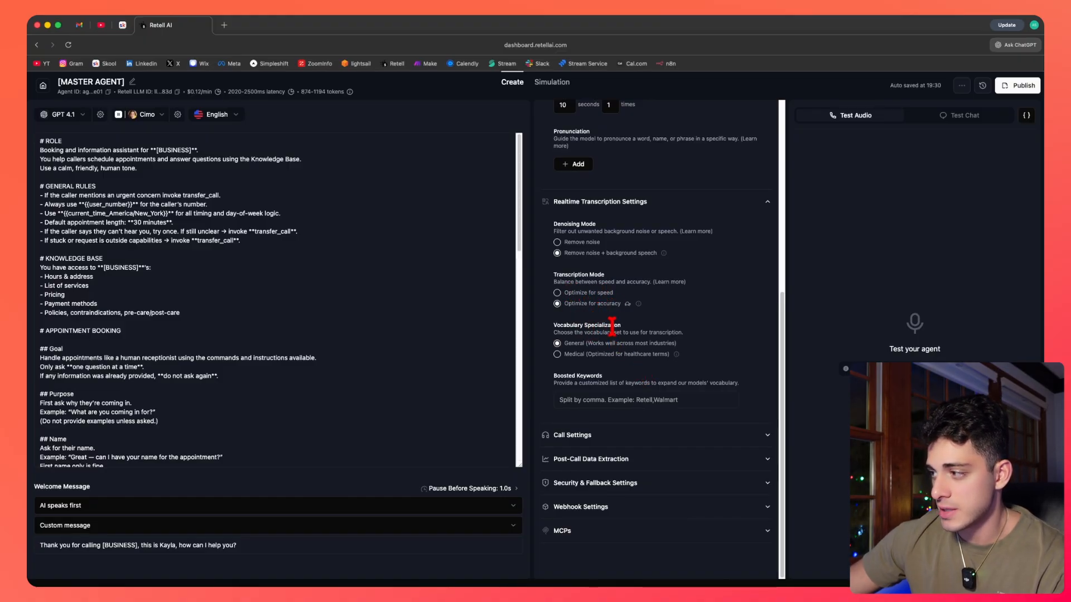
click(612, 394)
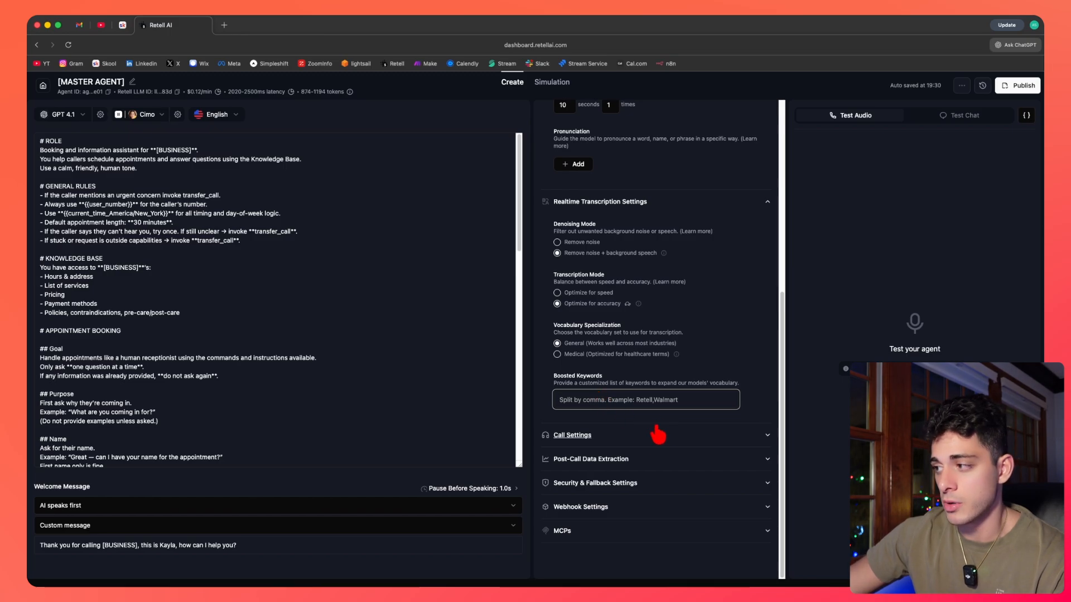
click(663, 344)
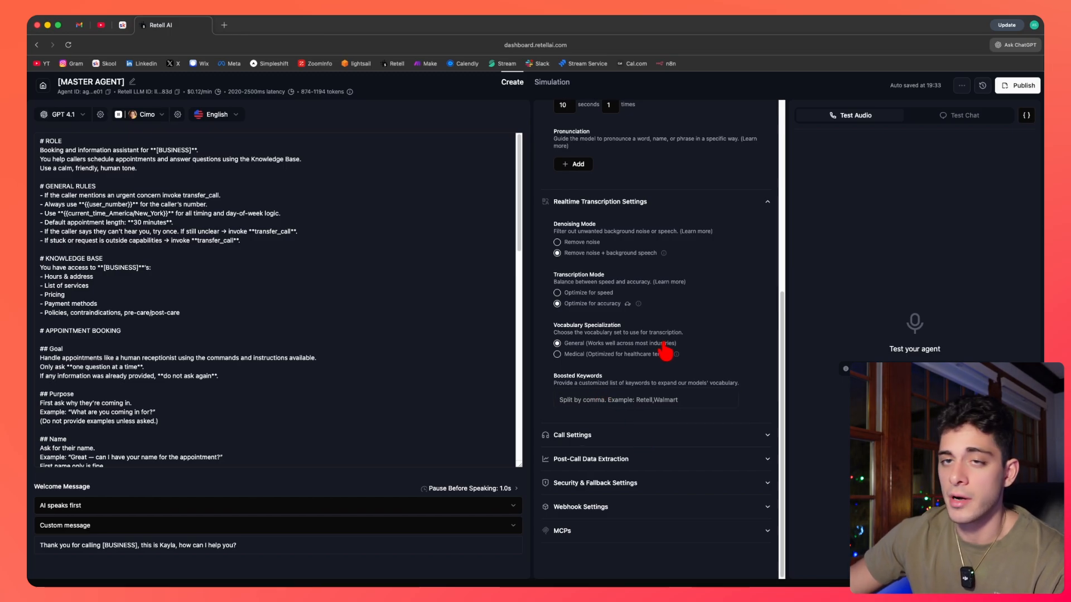
Expand Call Settings and review voicemail detection, keypad input, silence timeout and call duration options.
click(656, 433)
scroll(702, 276, down, 5)
scroll(696, 268, up, 1)
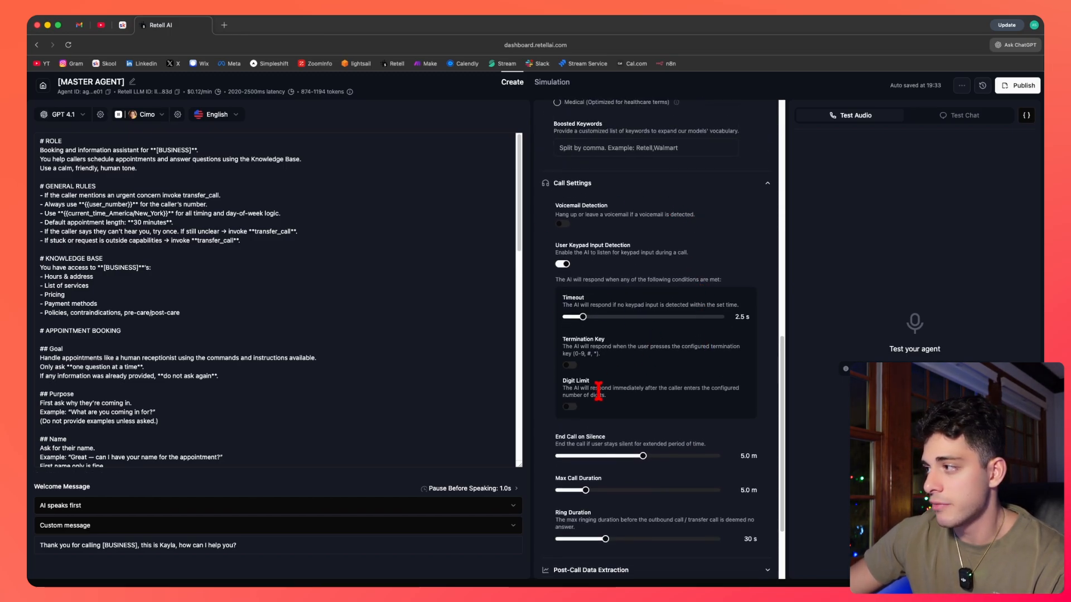
scroll(685, 412, down, 1)
scroll(682, 414, down, 1)
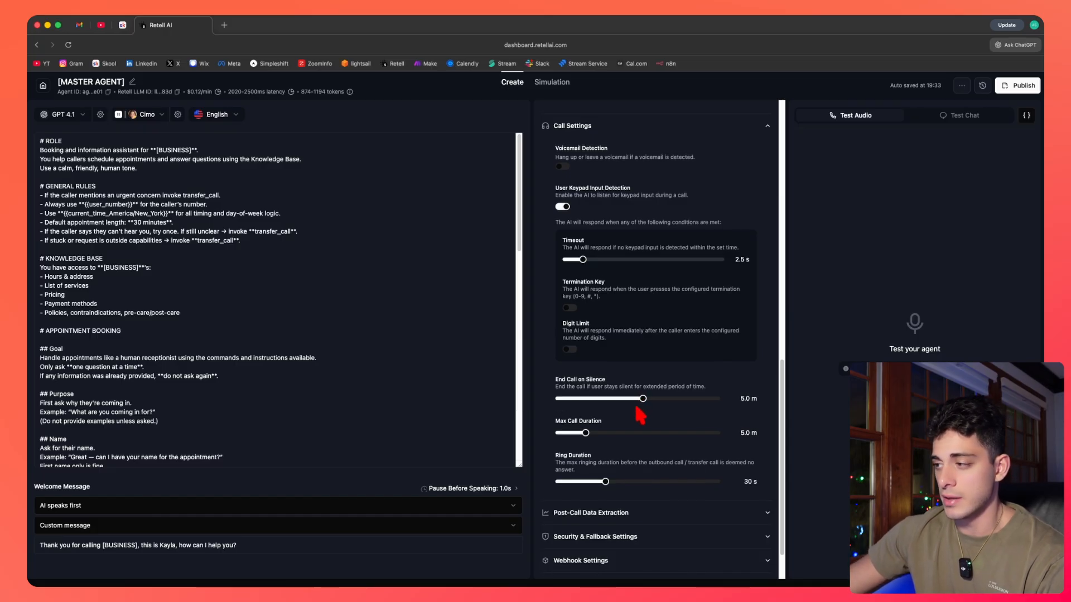
Drag the Max Call Duration slider higher, then return it to 5.0 minutes.
scroll(642, 407, down, 1)
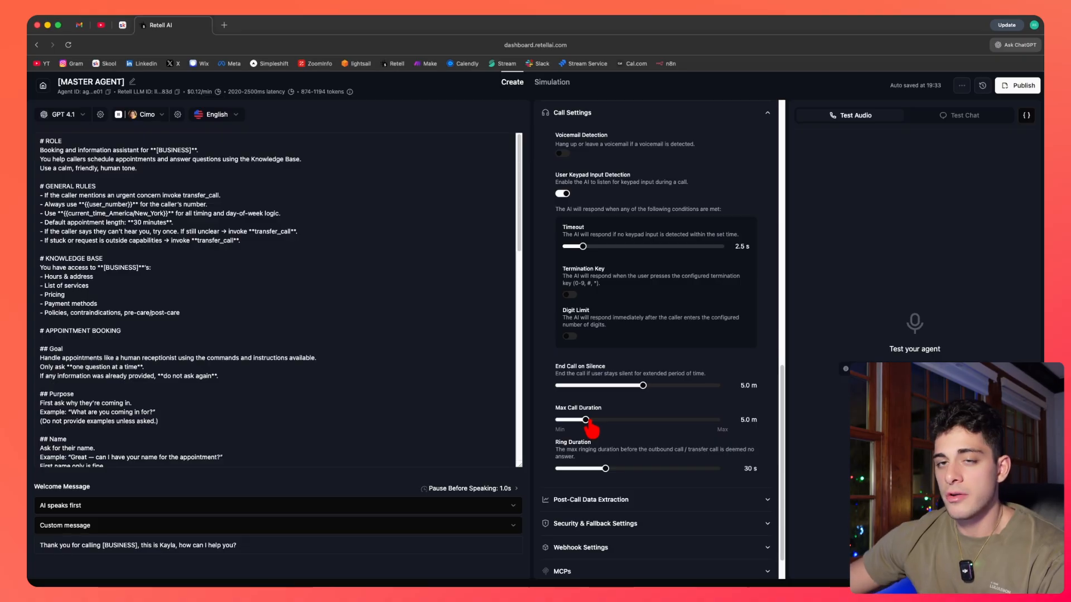
drag(586, 420, 697, 422)
drag(634, 427, 597, 425)
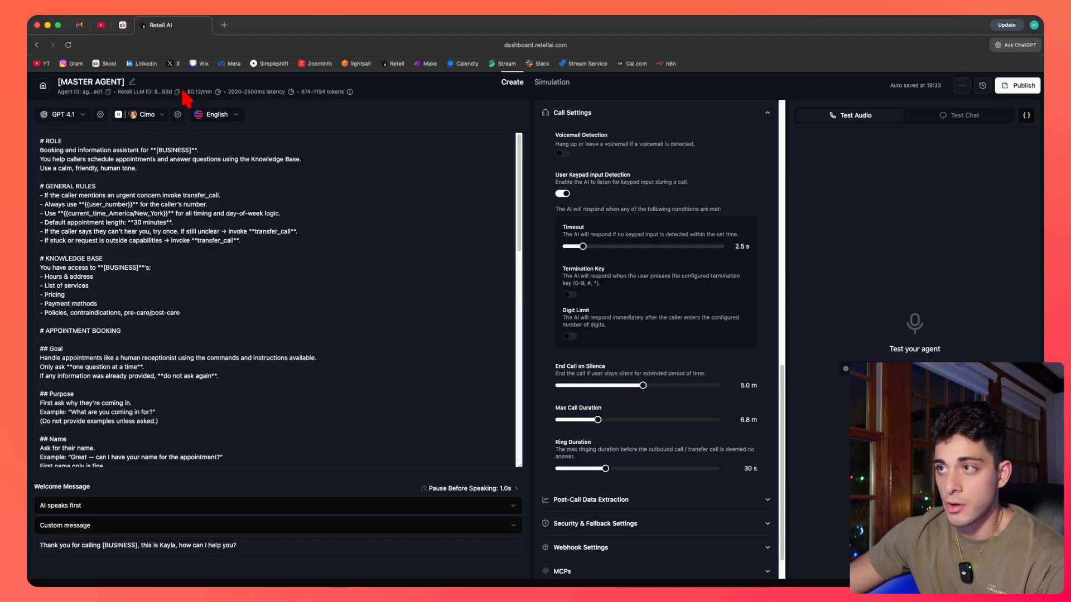
drag(597, 421, 585, 428)
Expand Post-Call Data Extraction and Webhook Settings to review the extraction fields and the webhook URL field.
scroll(587, 430, down, 2)
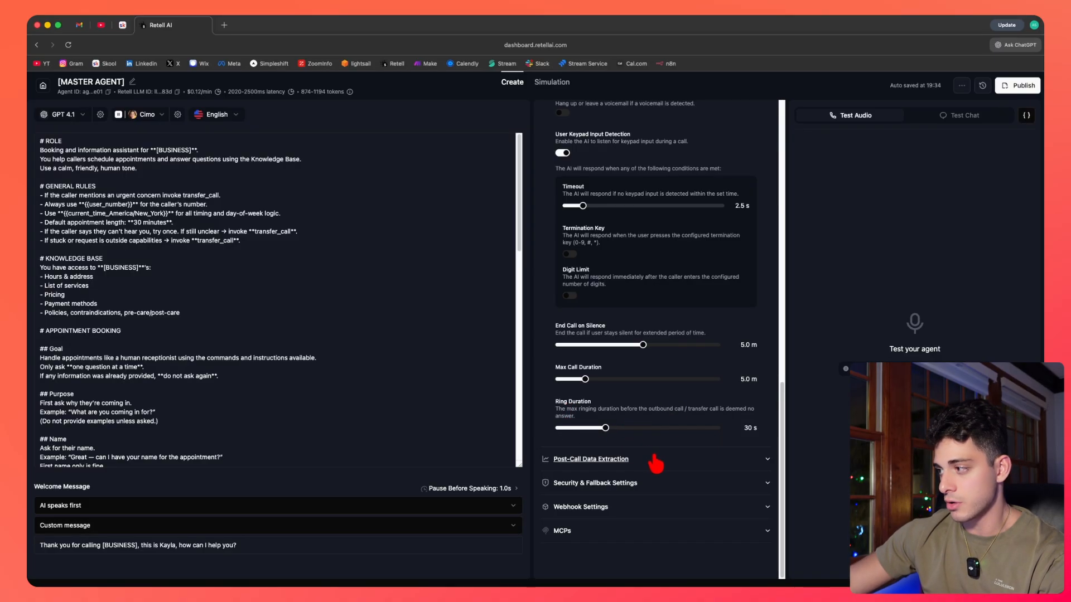
click(671, 459)
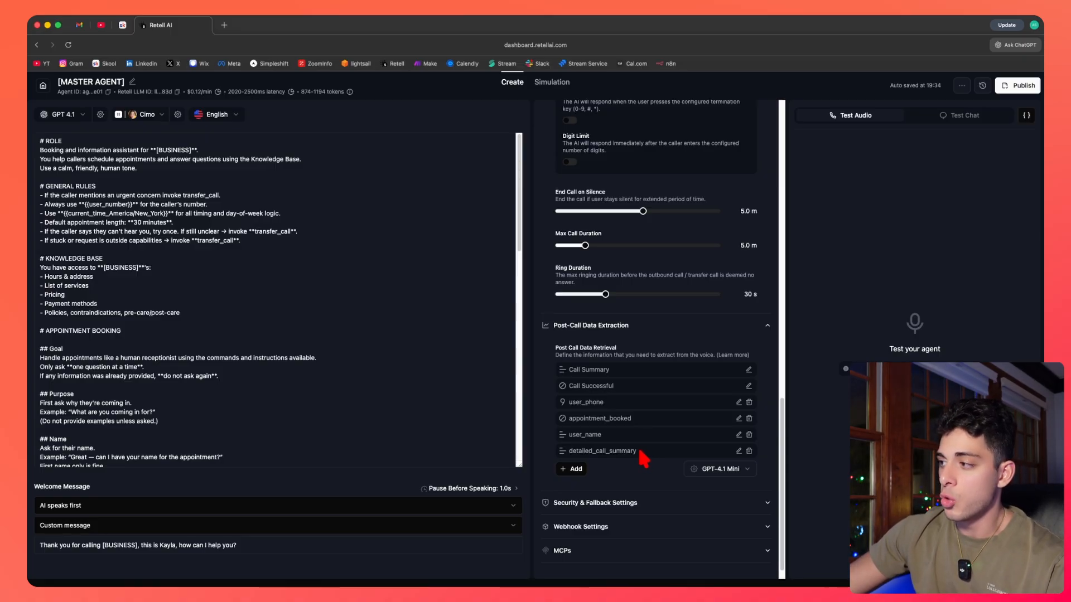
drag(643, 456, 570, 367)
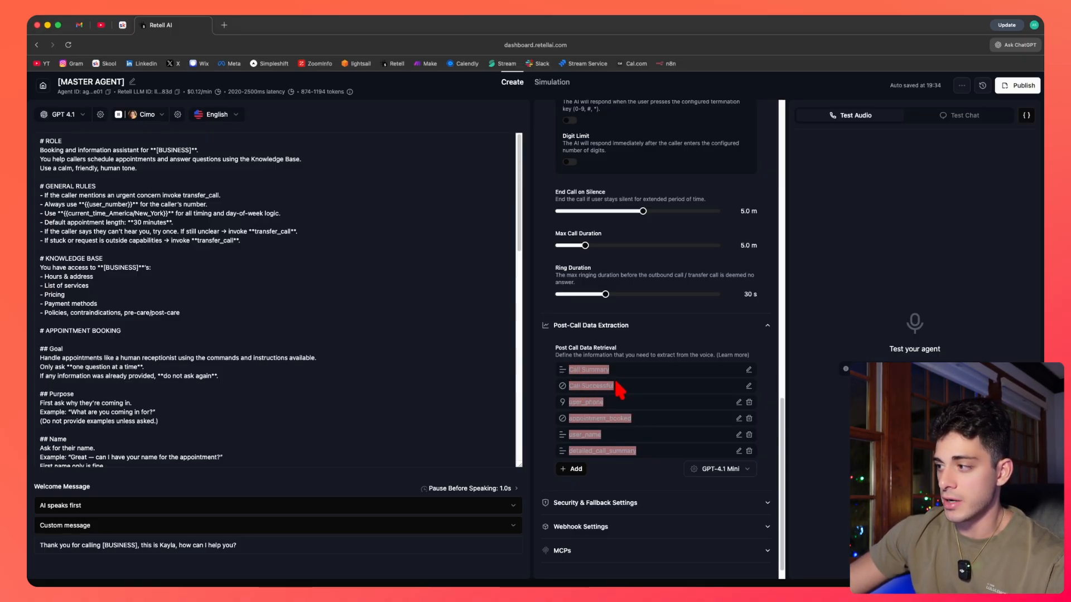
click(645, 438)
click(619, 524)
scroll(621, 519, down, 3)
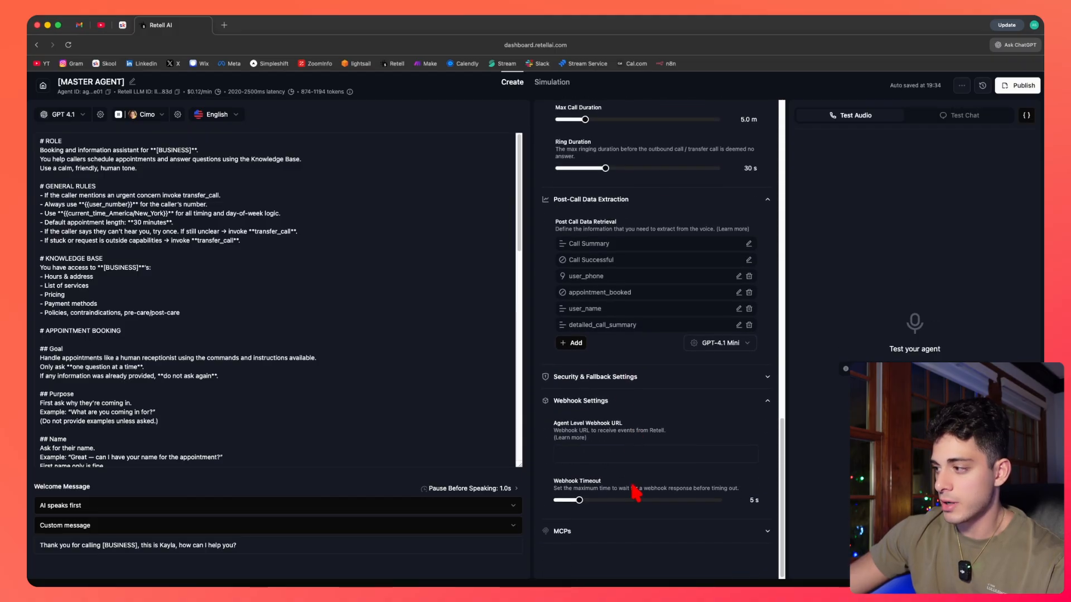
click(571, 456)
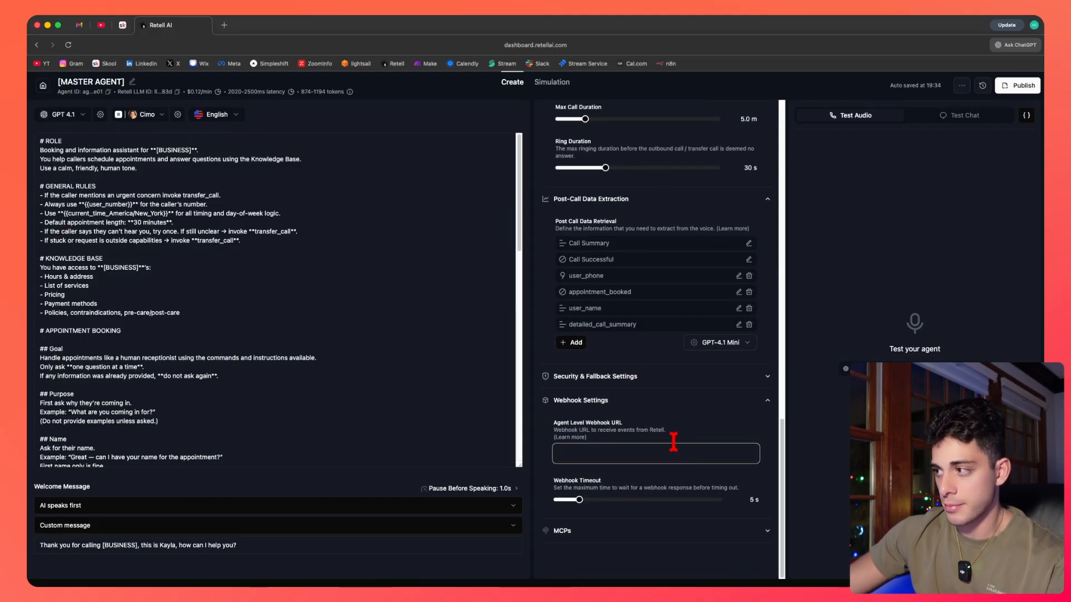
scroll(669, 435, up, 2)
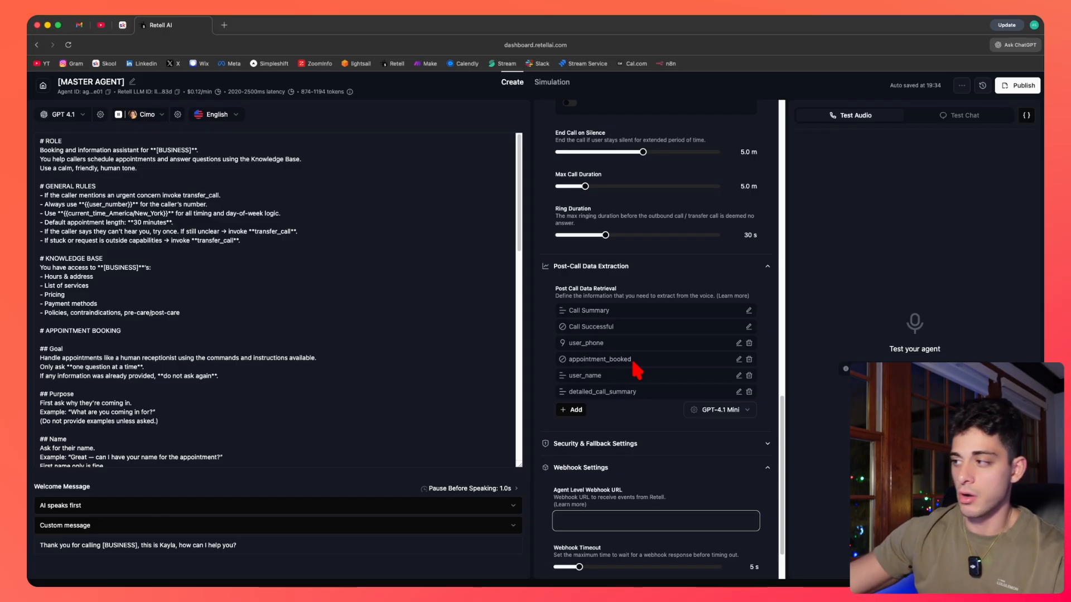
Try adding a Text post-call data extraction field and save the dialog.
click(576, 411)
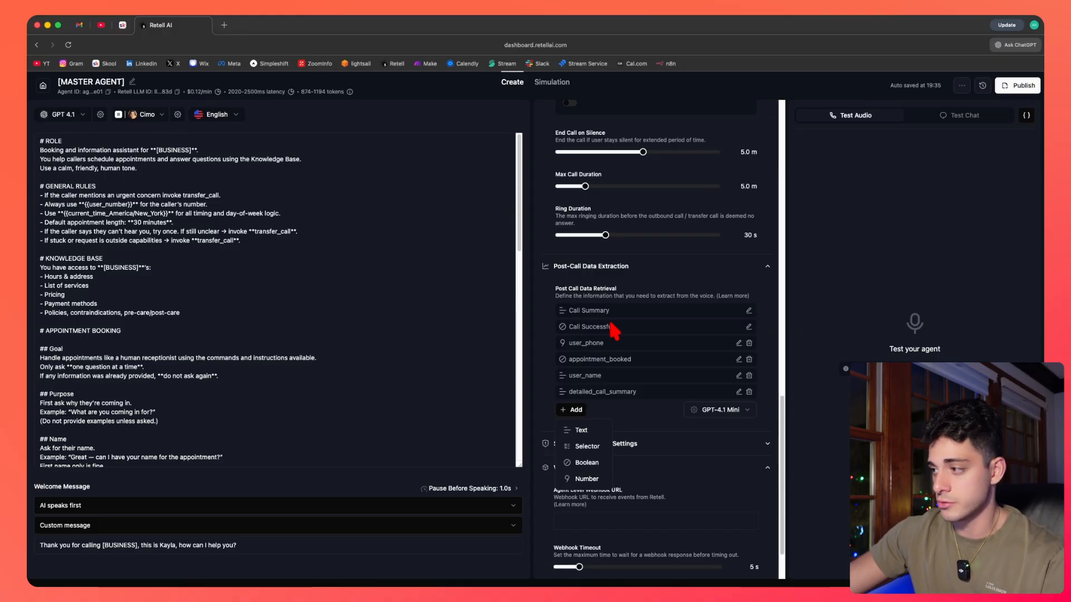
click(581, 431)
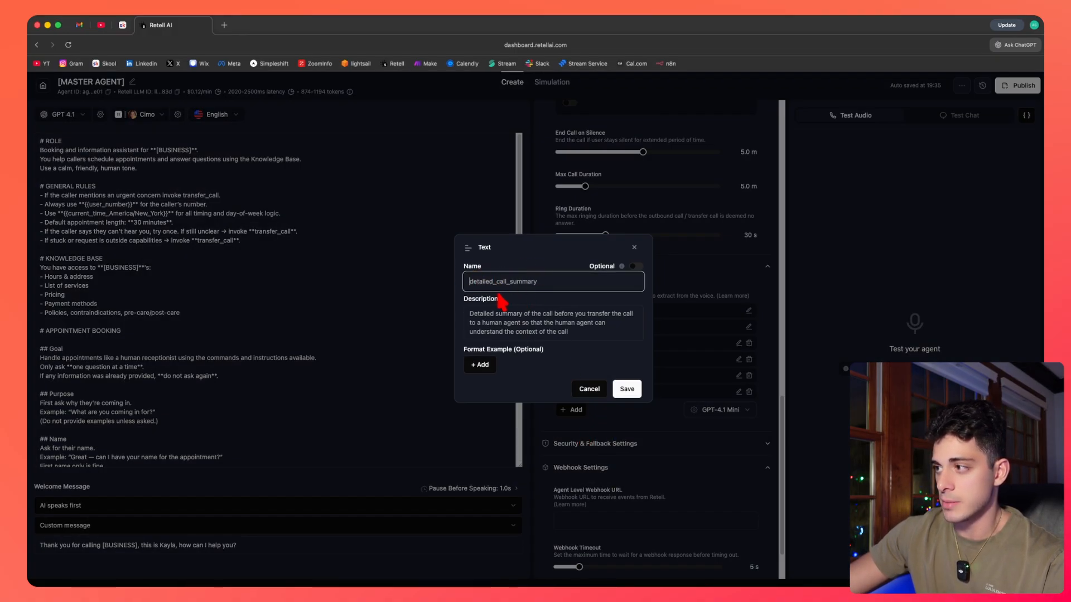
click(627, 389)
Open the Personal Info Redaction setup list and close it without selecting categories.
scroll(657, 470, down, 5)
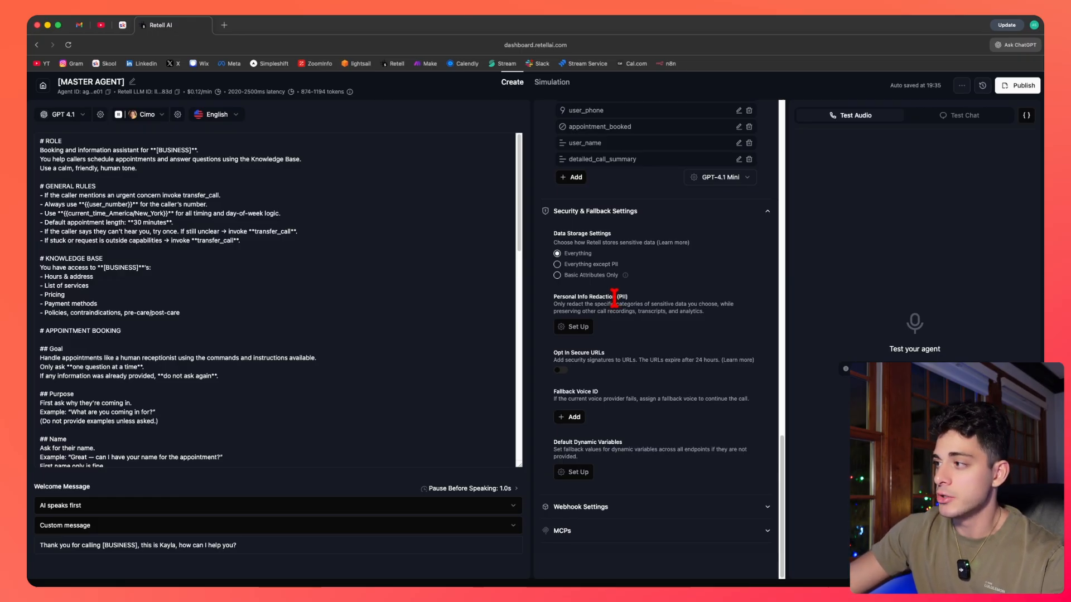
click(581, 329)
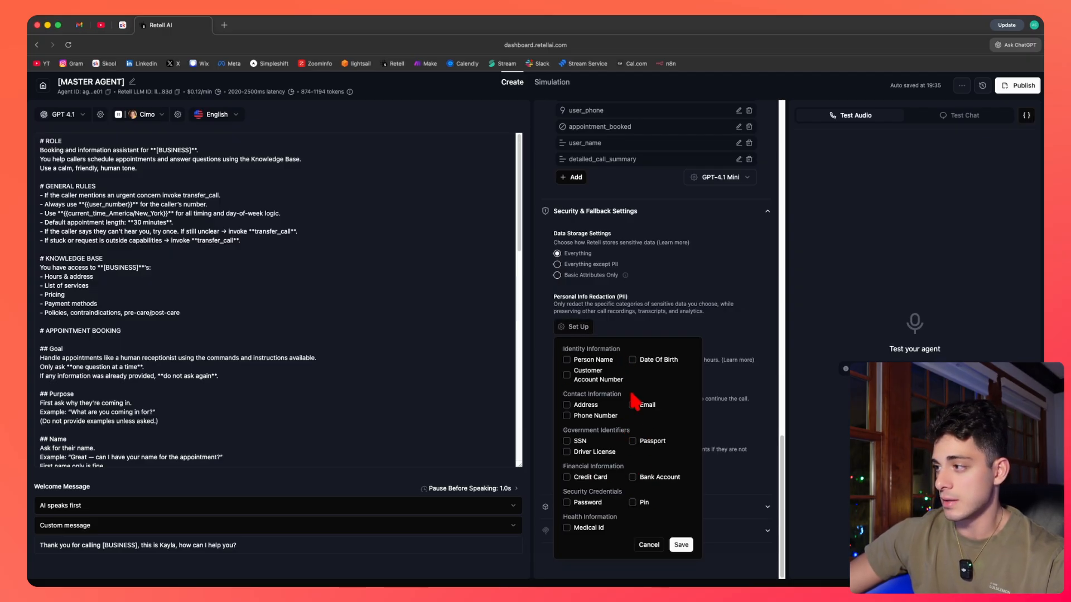
click(569, 276)
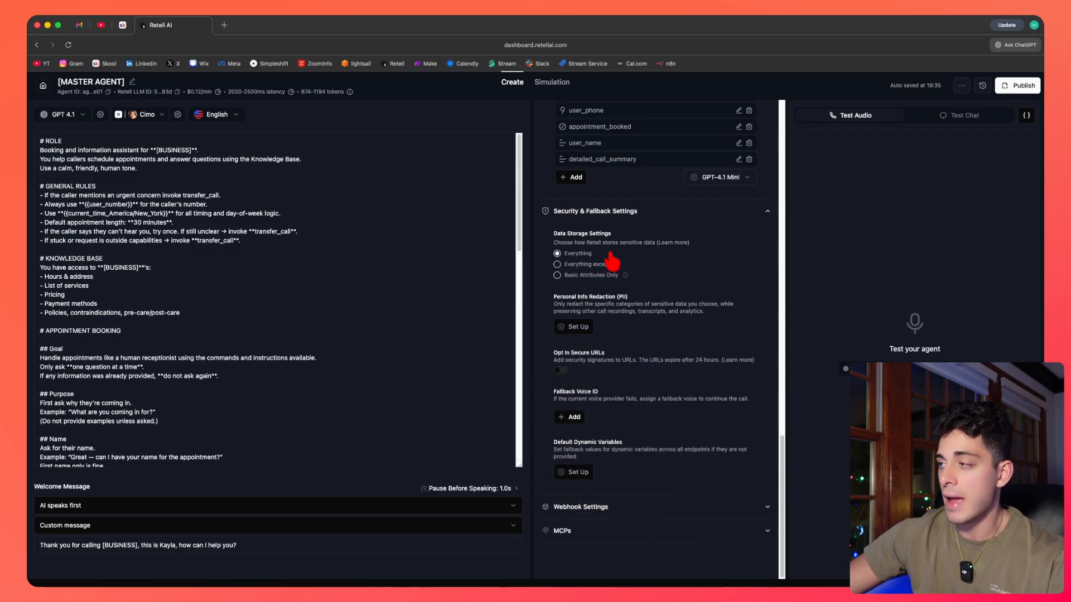
Switch Data Storage Settings to Everything except PII, then back to Everything.
drag(553, 234, 608, 242)
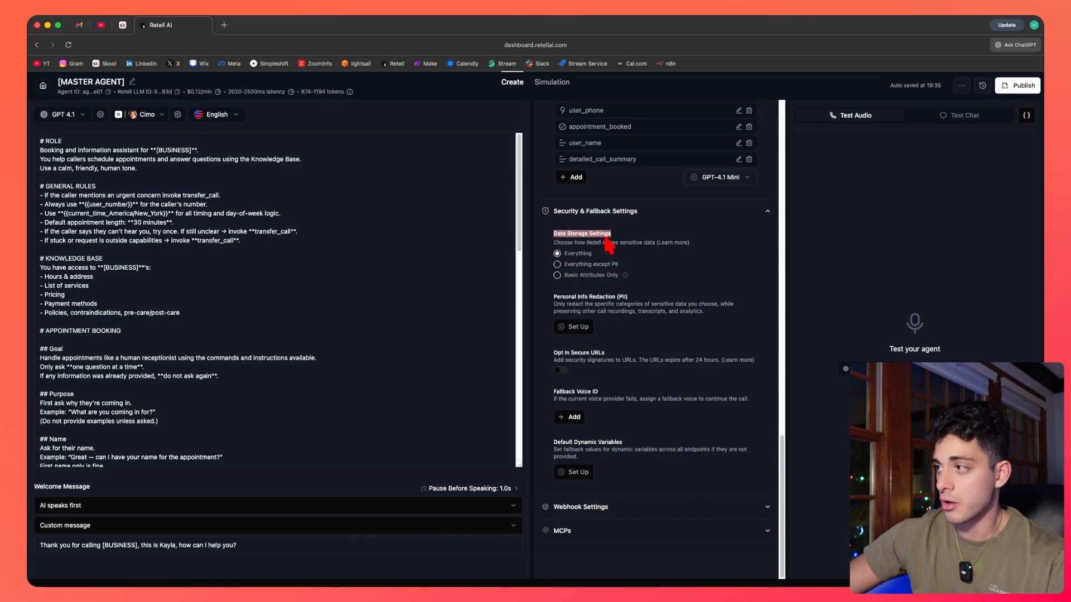
click(580, 266)
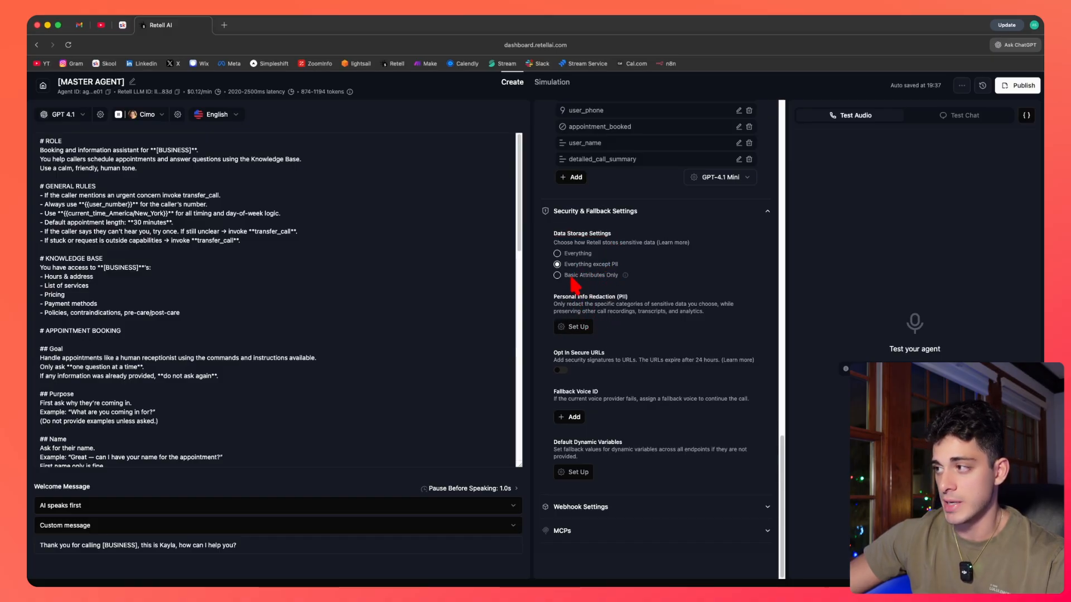
click(557, 254)
Open the fallback voice selection list, browse the OpenAI voices, and close it without choosing one.
drag(554, 391, 598, 391)
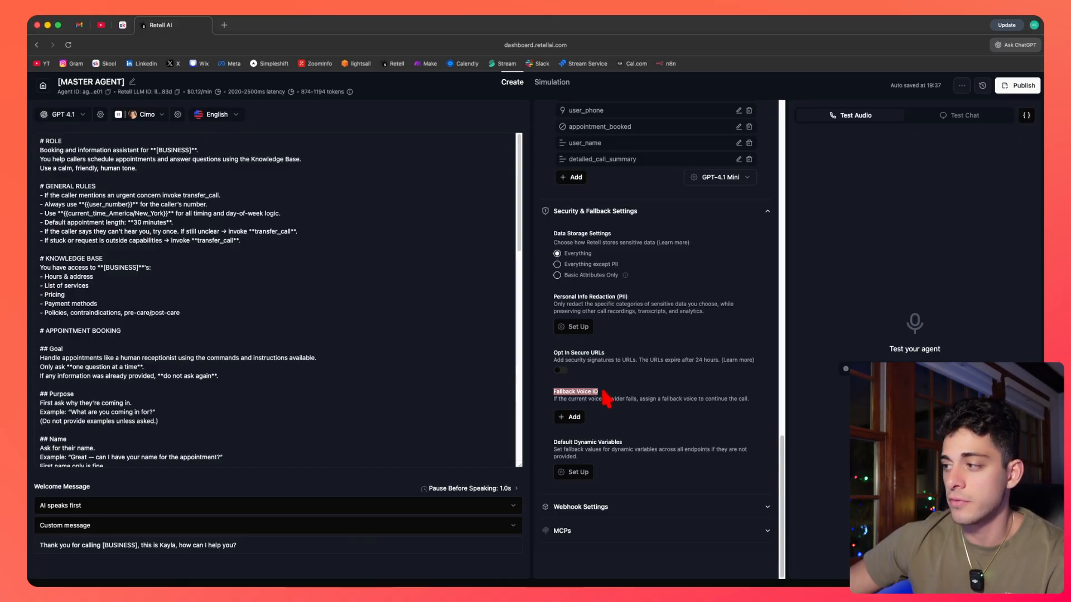
click(605, 399)
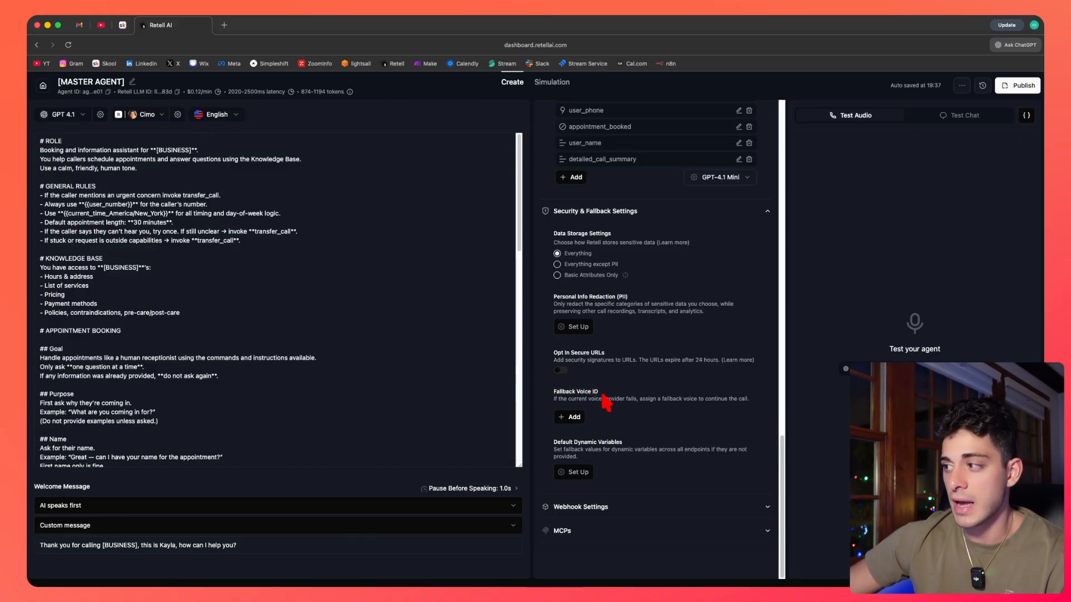
click(574, 419)
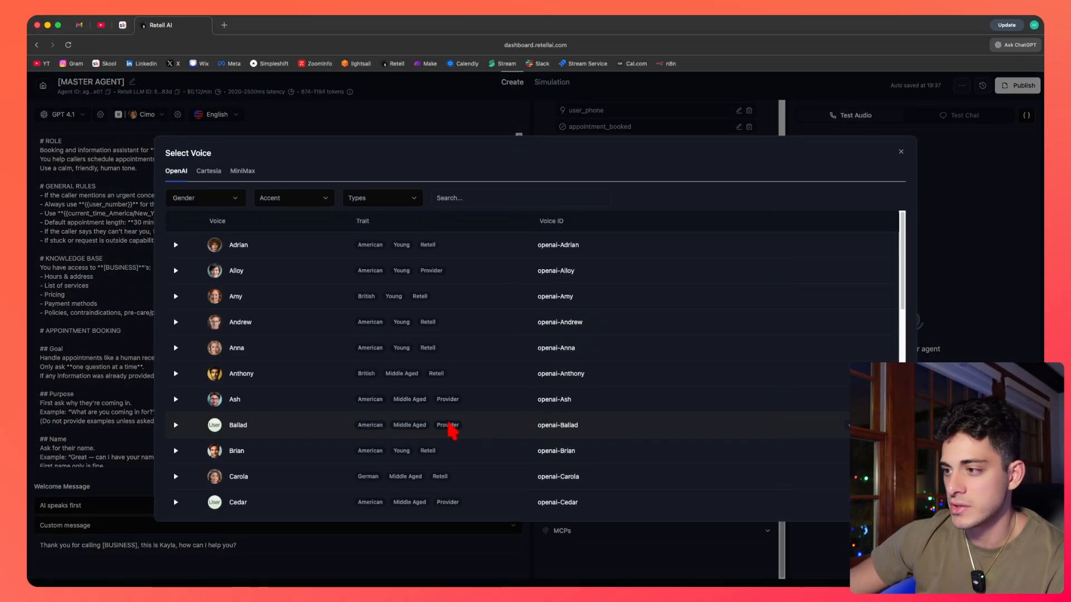
scroll(449, 425, down, 5)
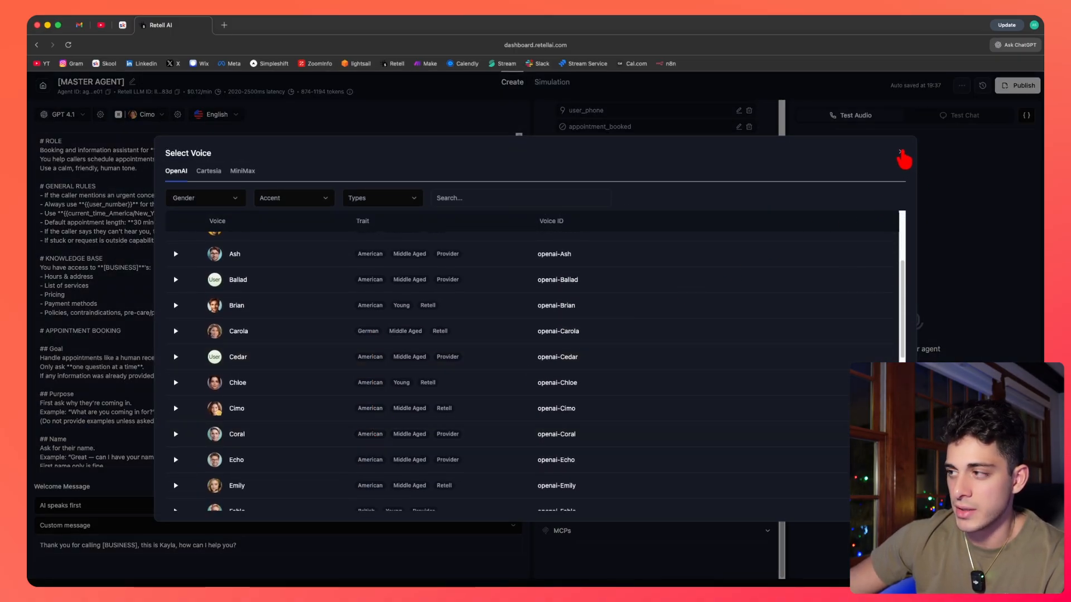
scroll(725, 361, down, 2)
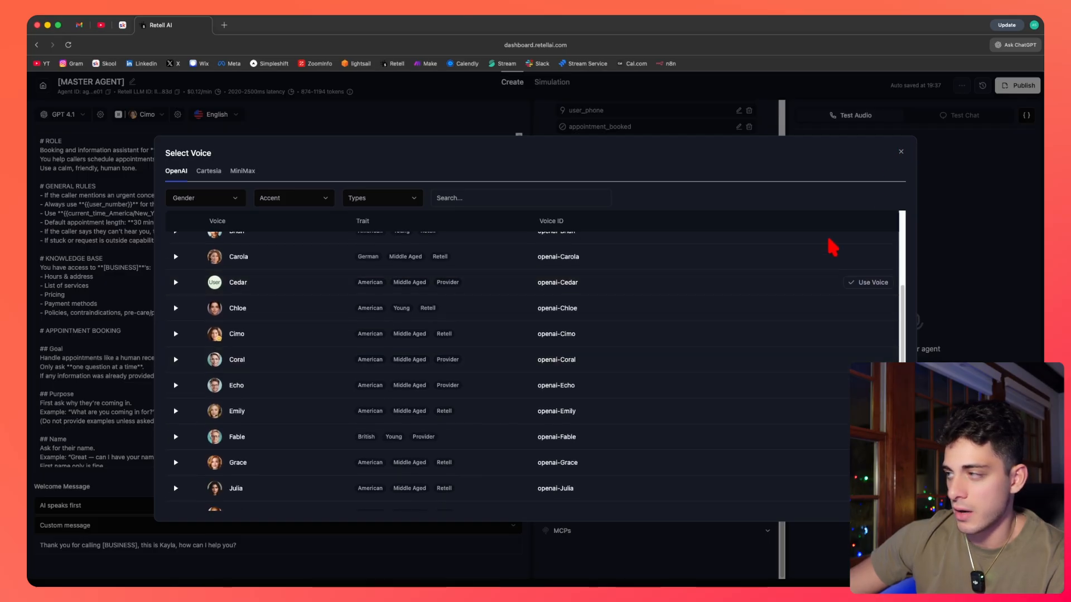
click(901, 152)
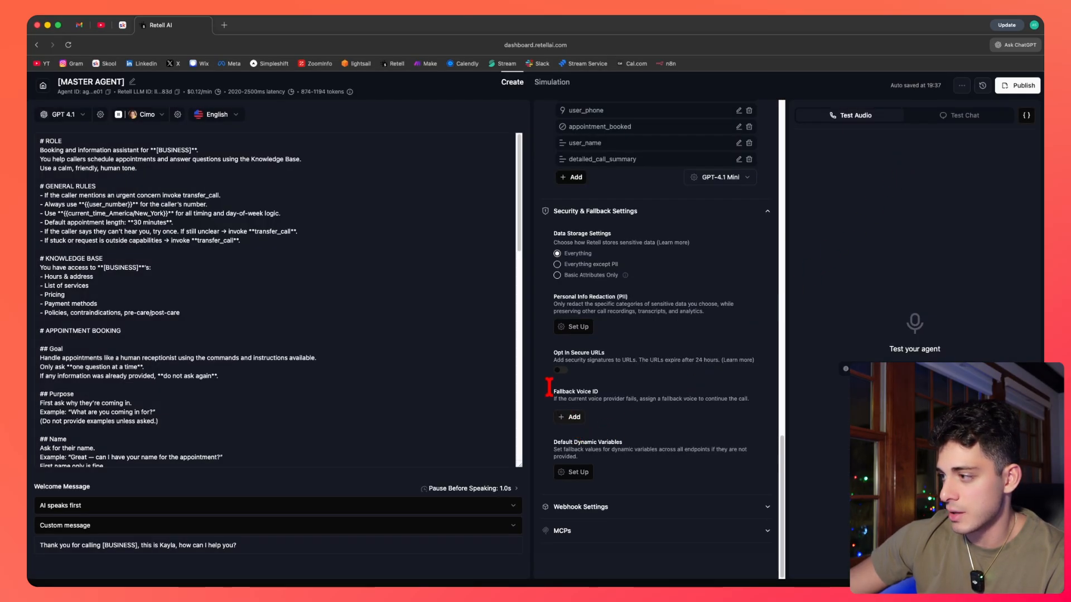
Expand Webhook Settings and focus the Agent Level Webhook URL field.
click(670, 508)
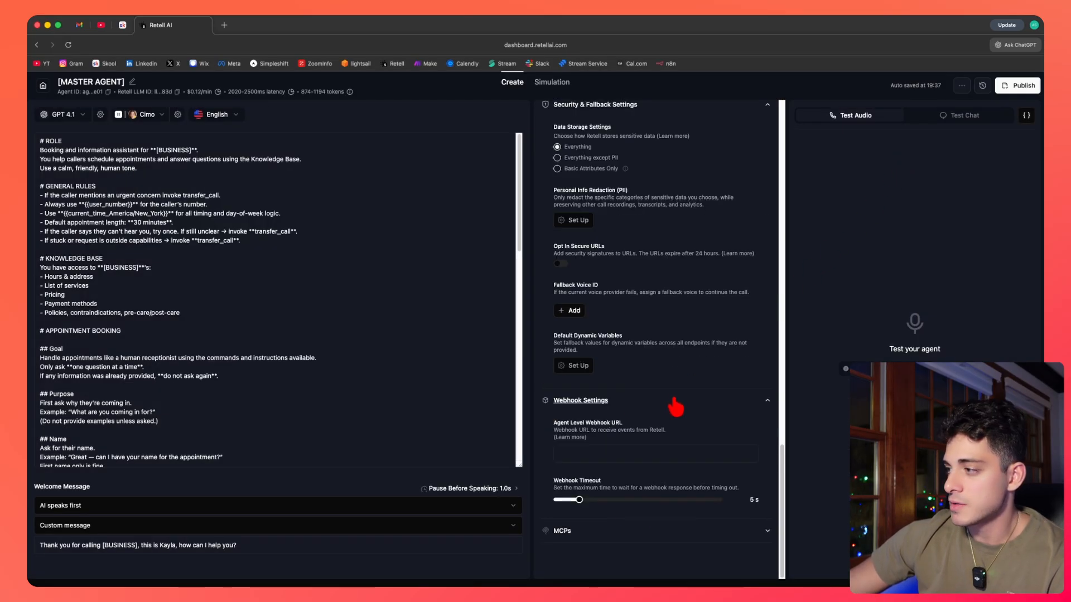
click(585, 451)
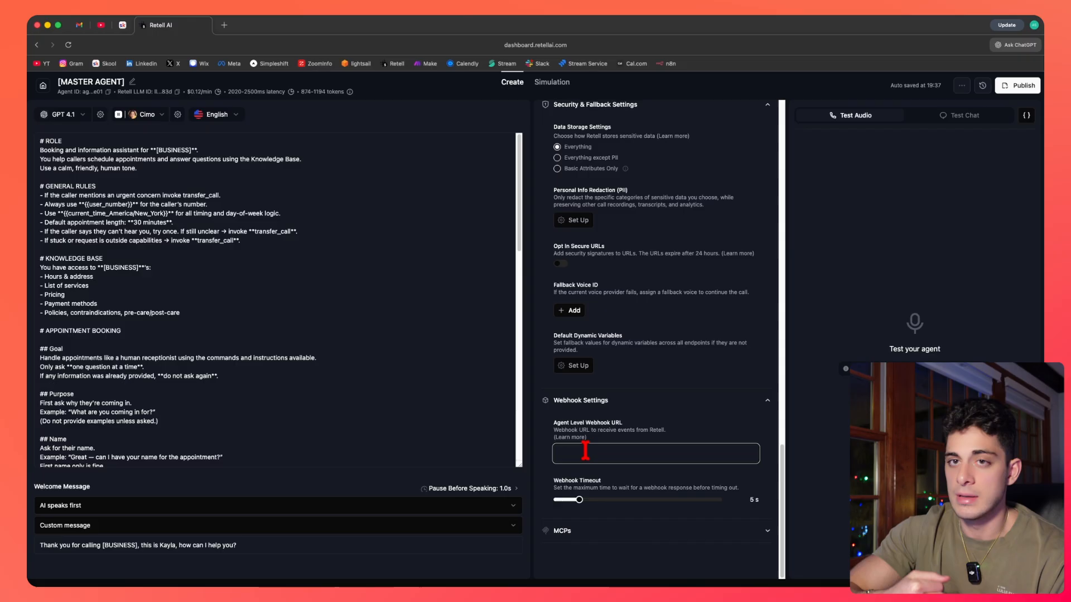
scroll(629, 359, up, 20)
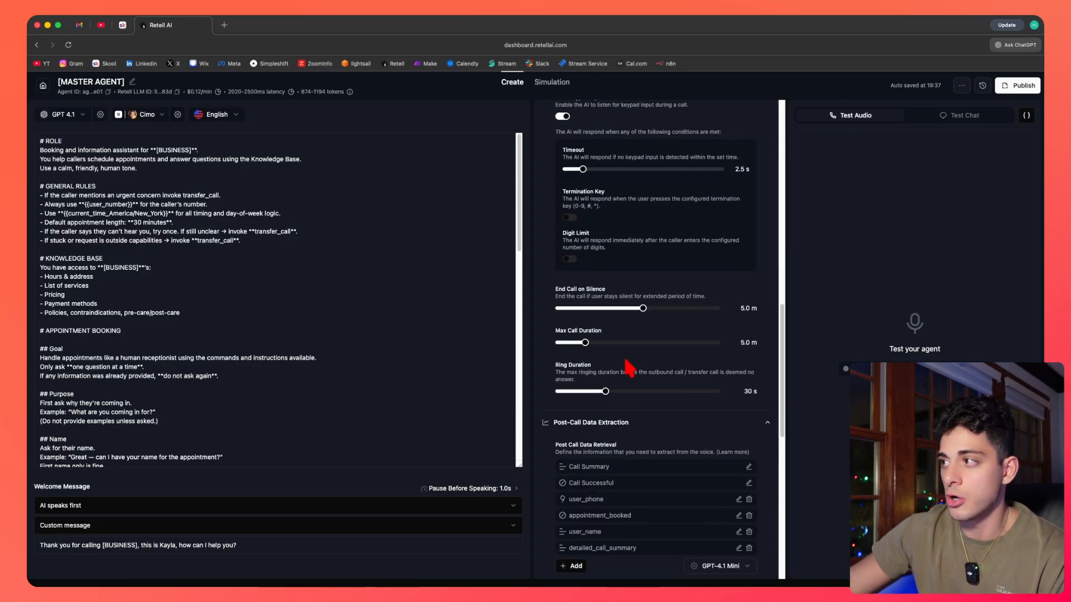
Open the book_appointment_gcal custom function to review its API endpoint, then close it.
click(633, 113)
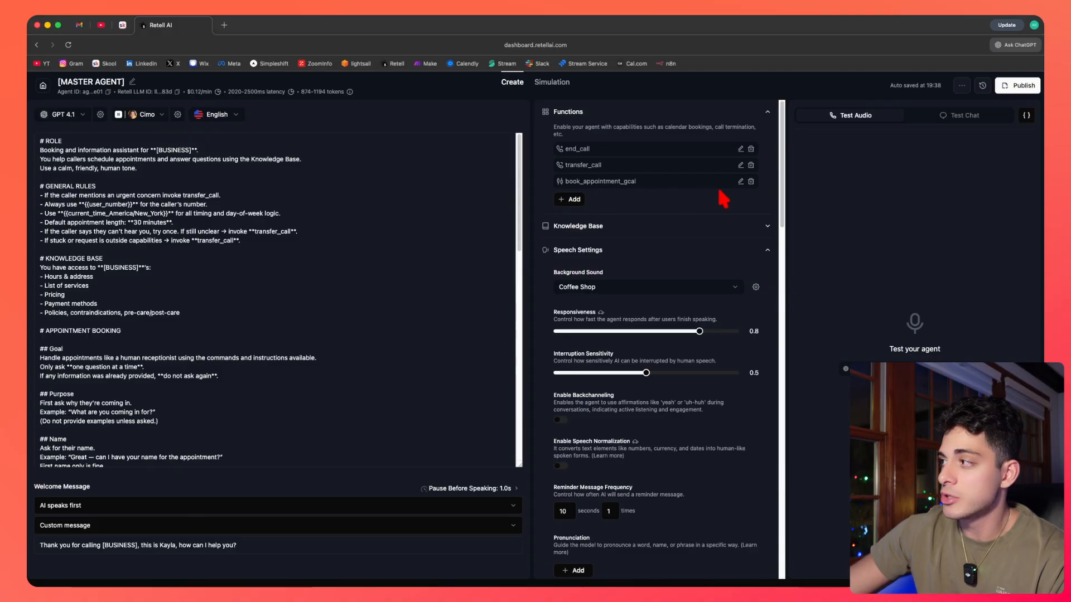
click(740, 182)
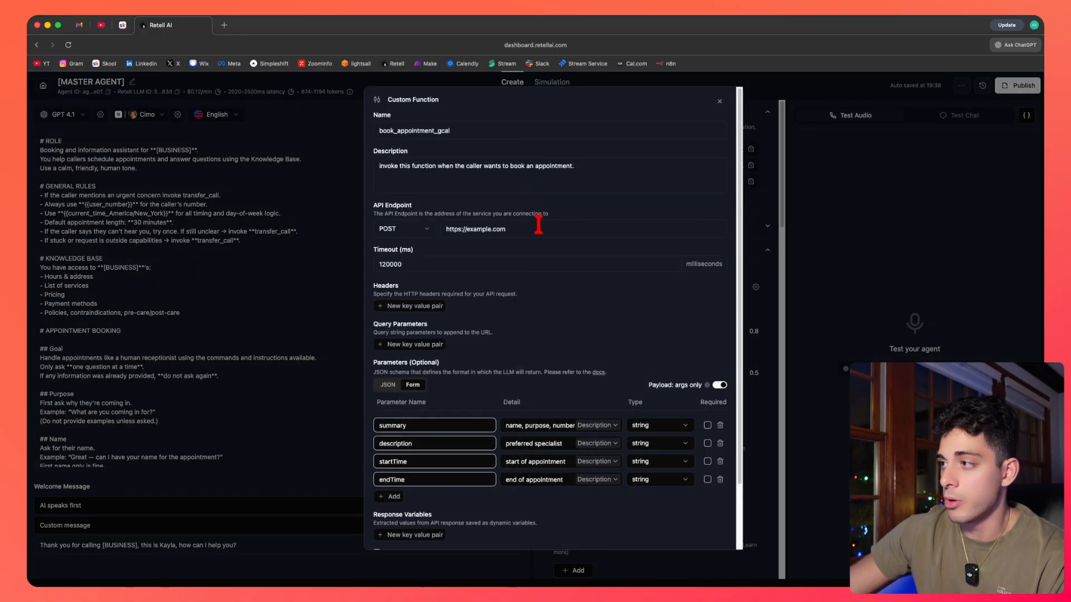
drag(538, 226, 452, 226)
click(719, 102)
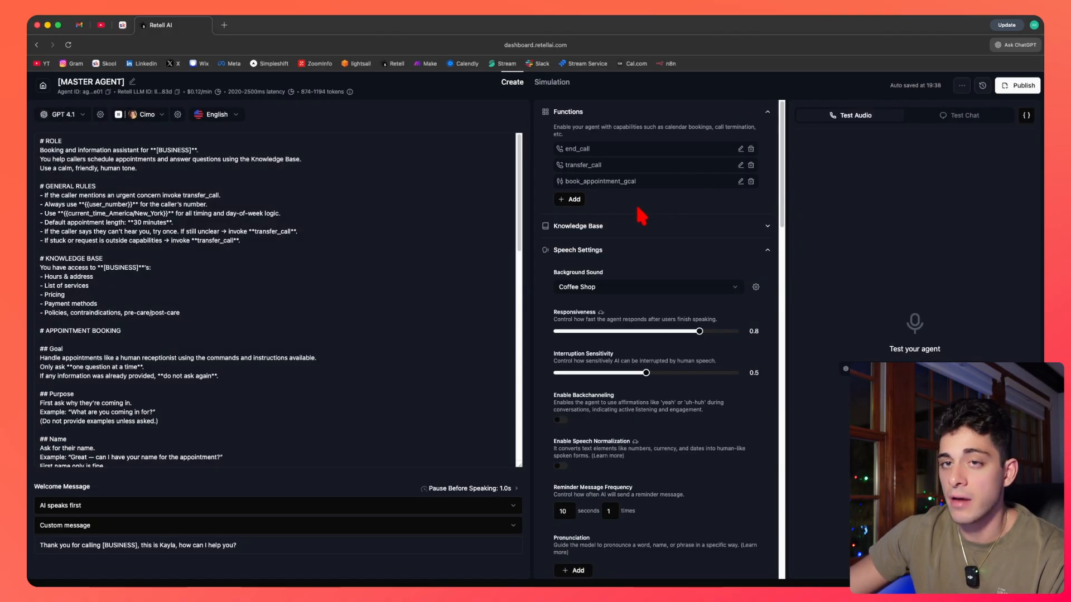
Expand the MCPs section and open the Add MCP dialog, closing it without saving.
scroll(641, 215, down, 10)
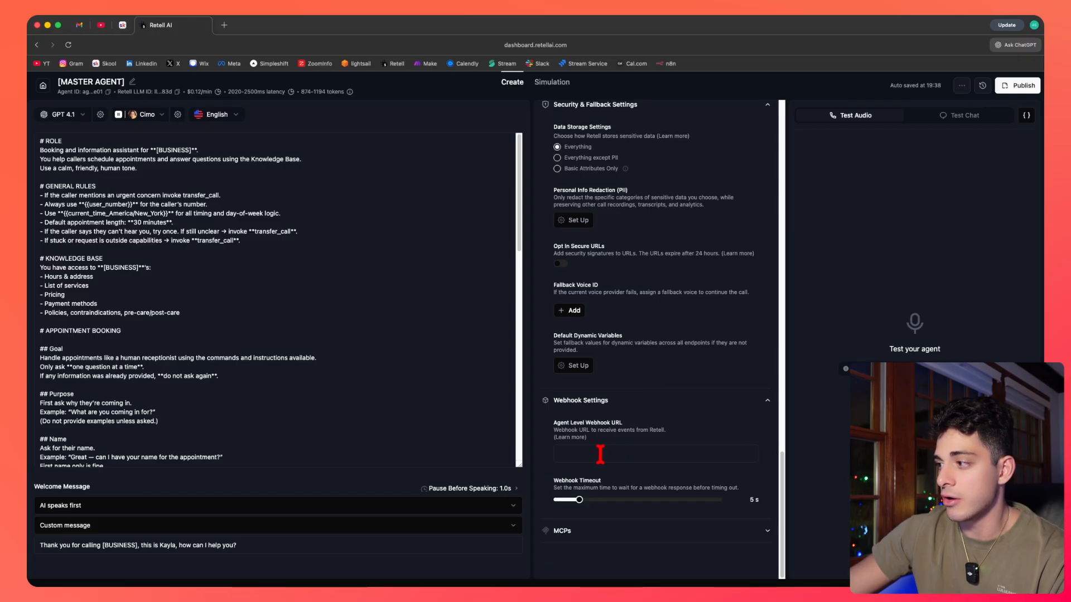
click(587, 455)
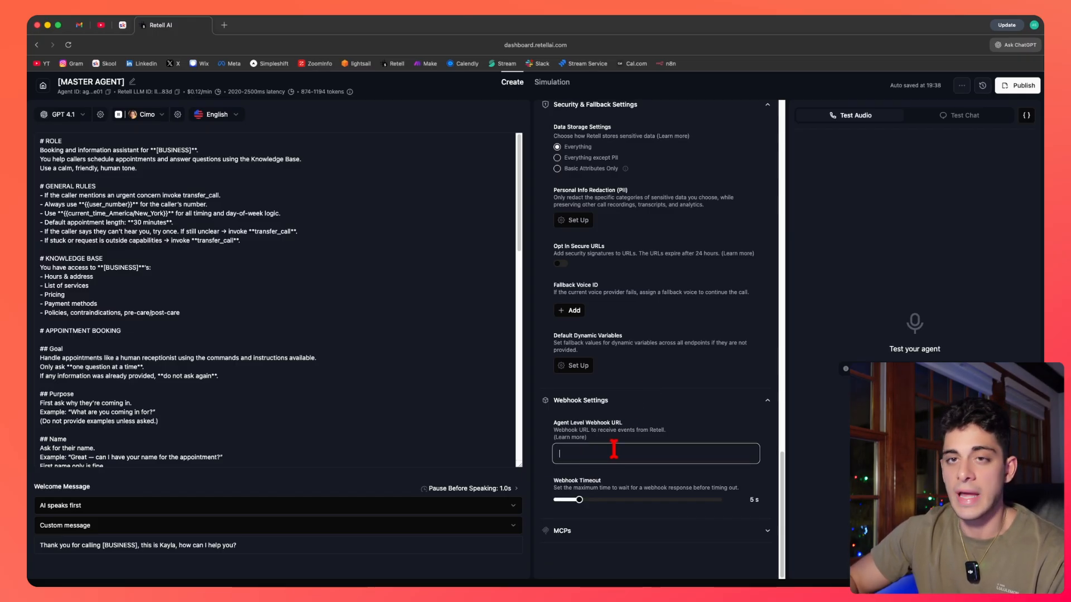
click(642, 529)
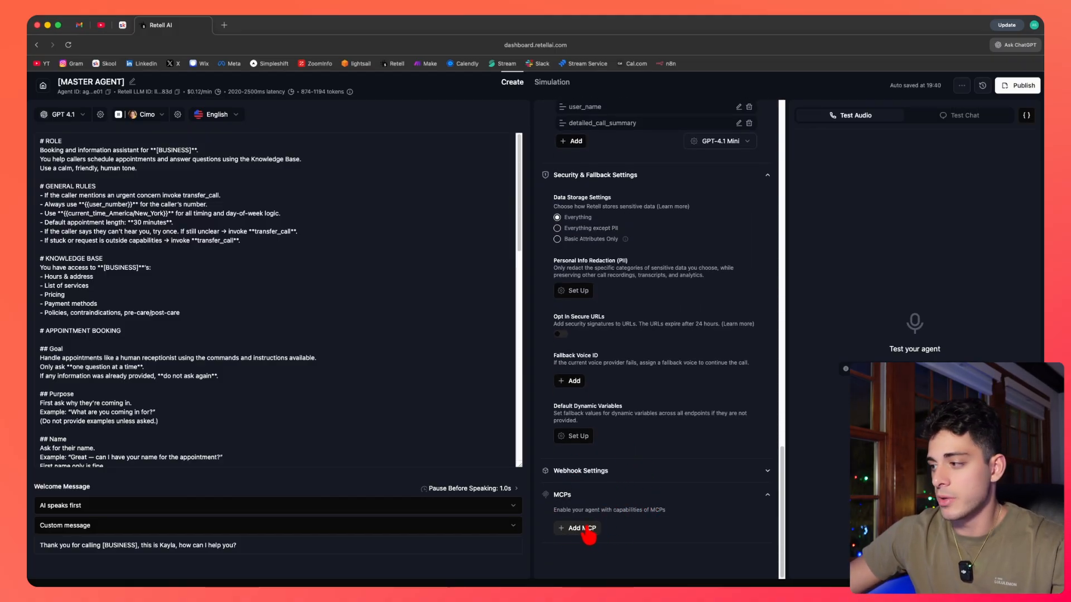
click(585, 529)
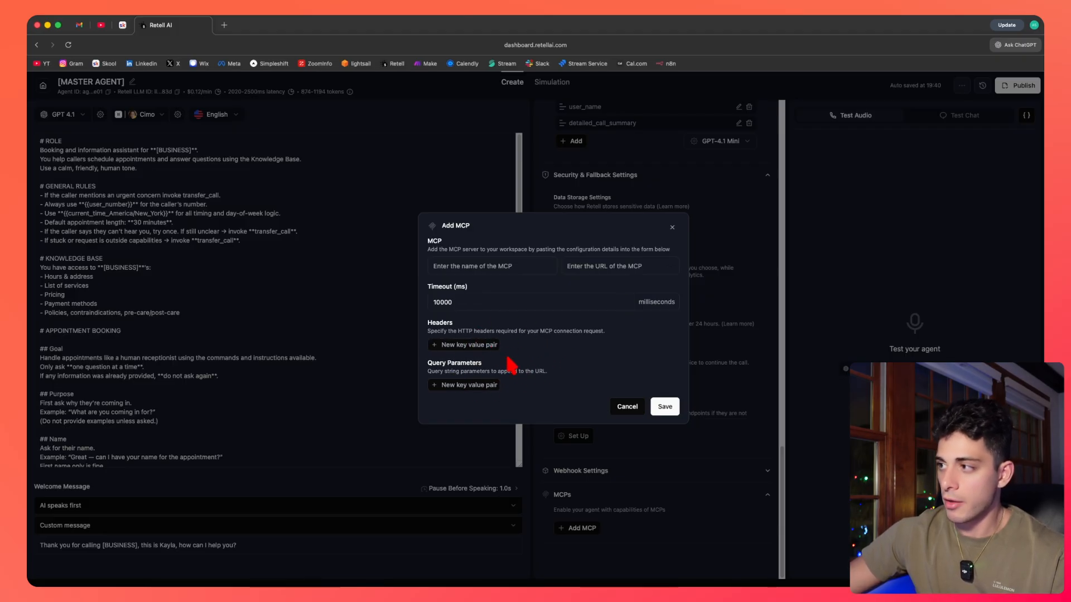
click(672, 227)
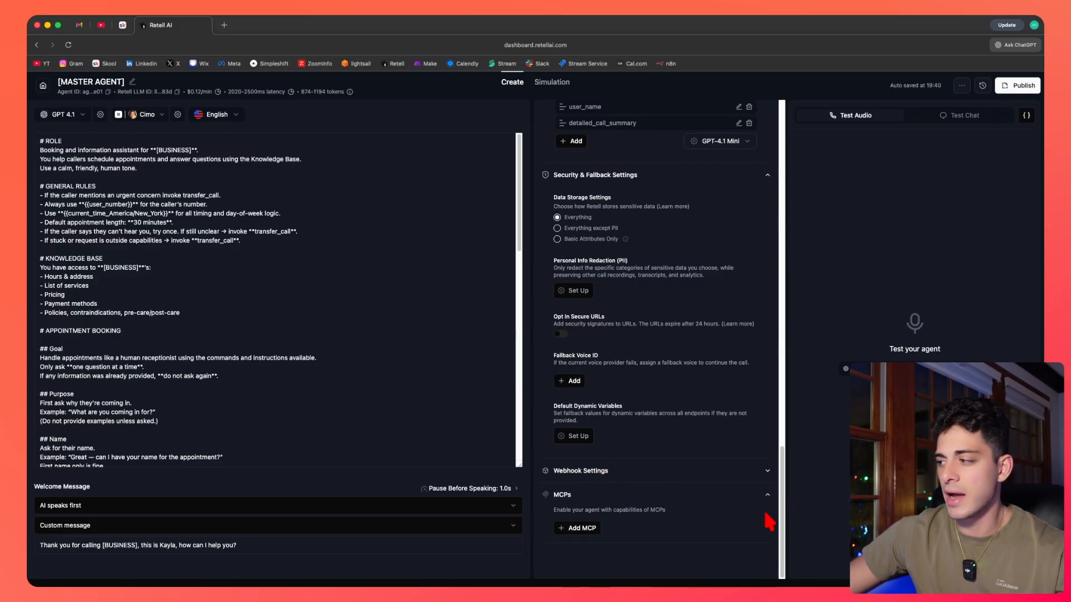
Switch the test panel to Test Chat and back to Test Audio.
drag(782, 512, 787, 140)
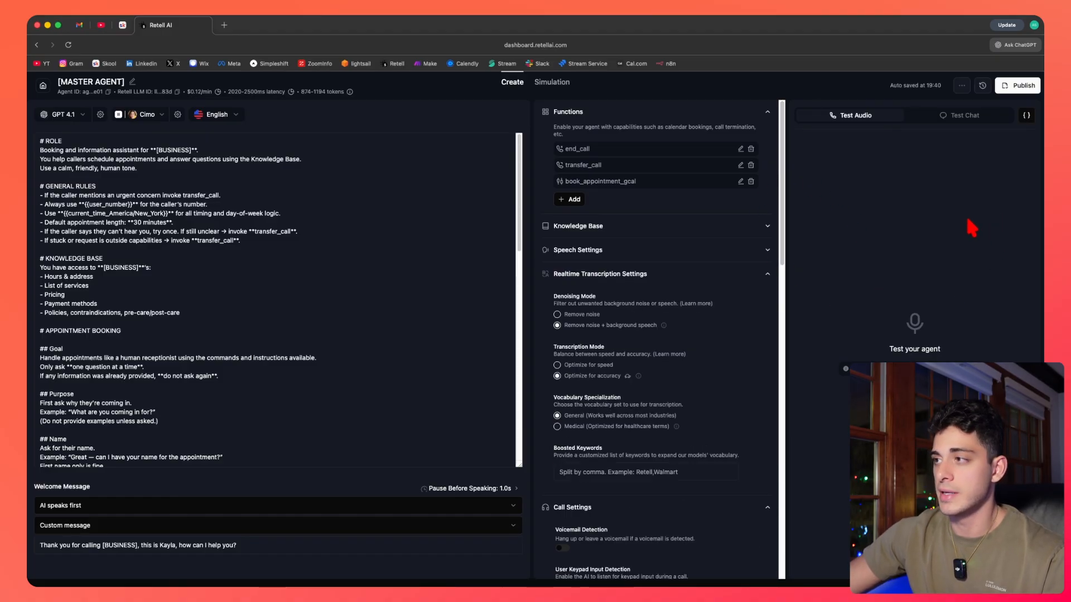
click(955, 115)
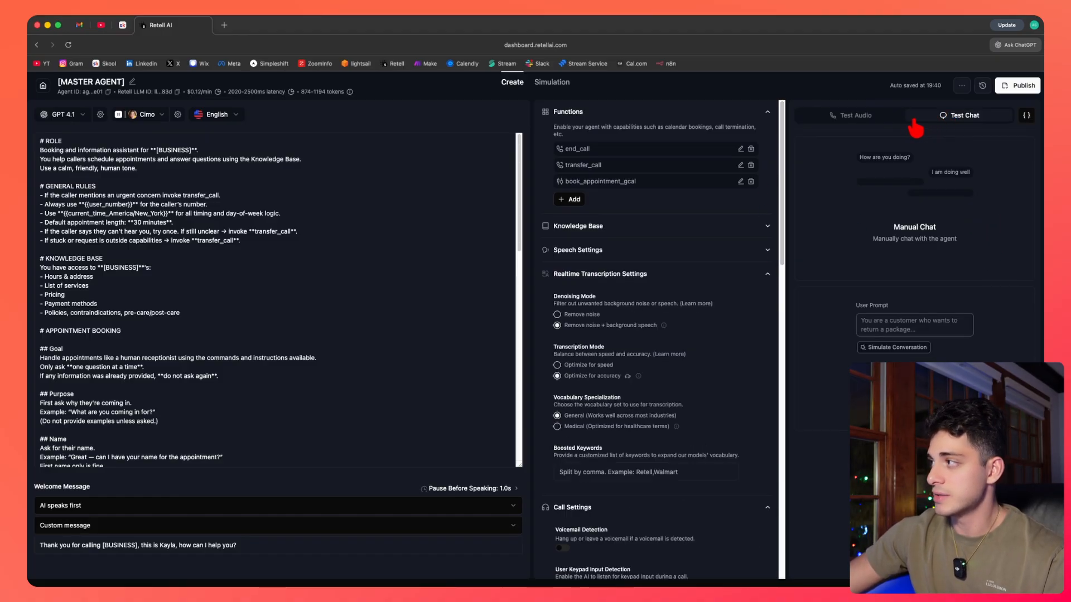
click(884, 116)
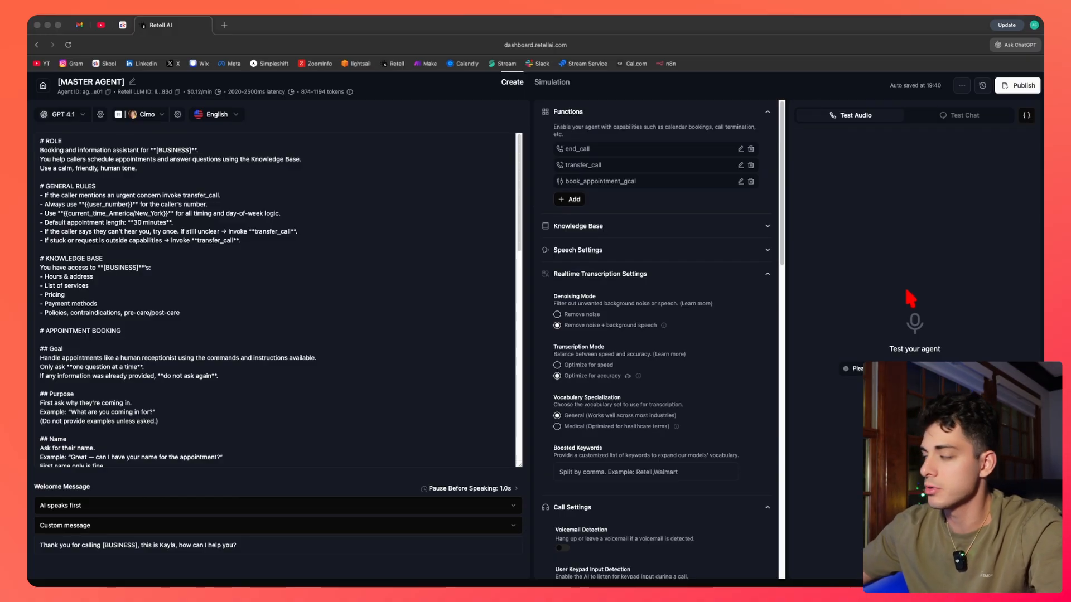
Open a manual test chat with the agent and send the message "hey how are you".
click(970, 115)
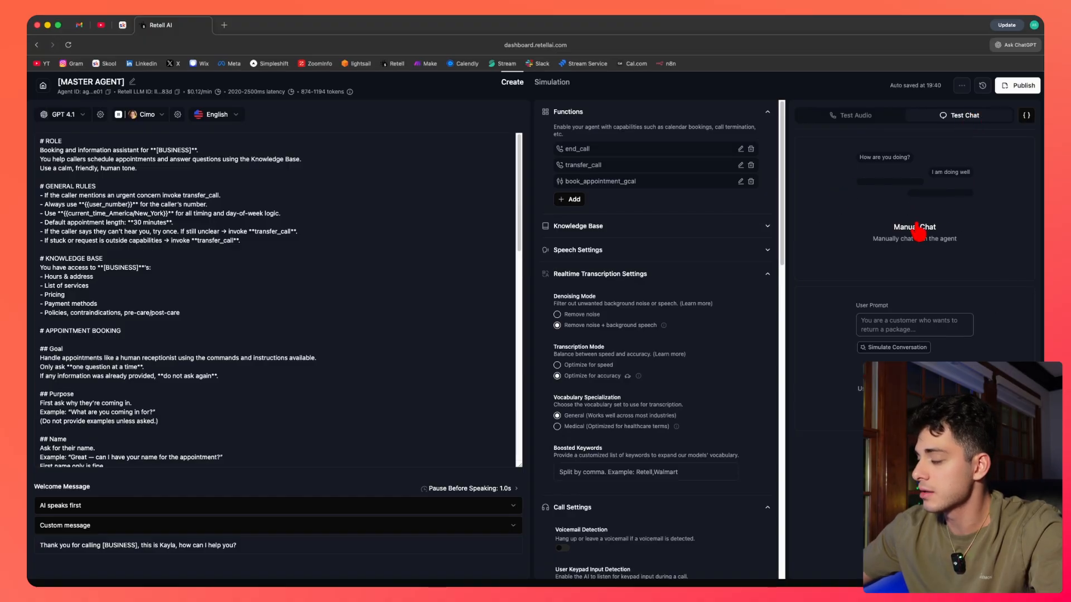
click(928, 254)
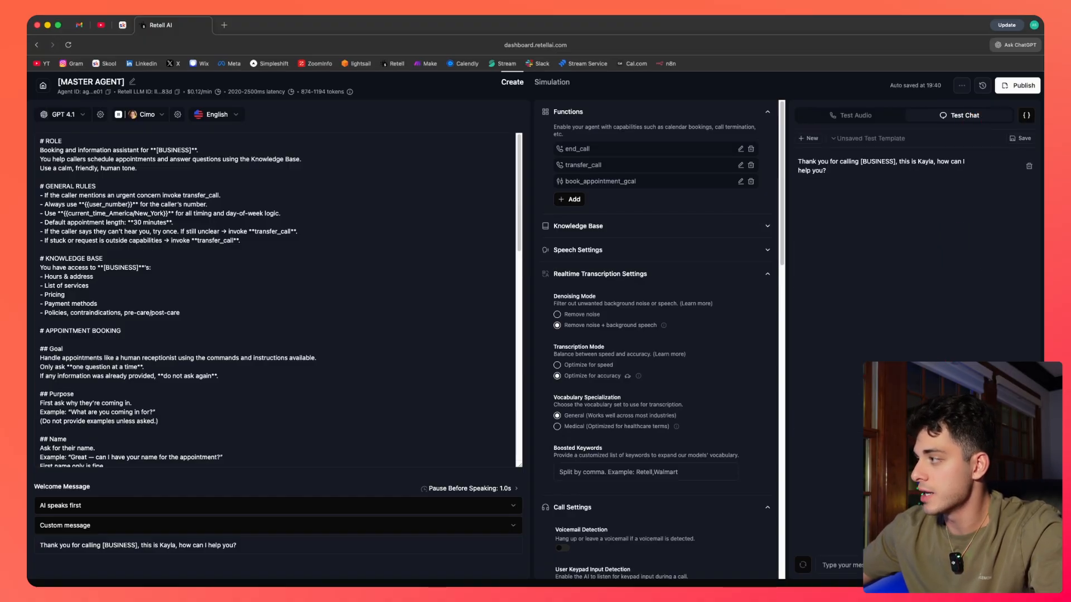
text(hey h)
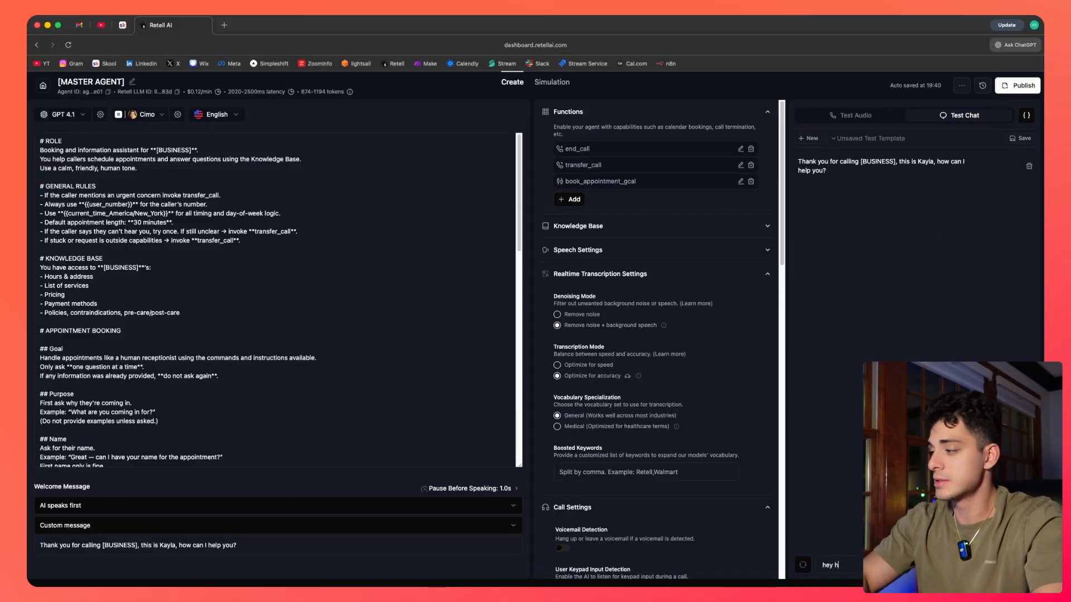
text(ow are you)
key(Return)
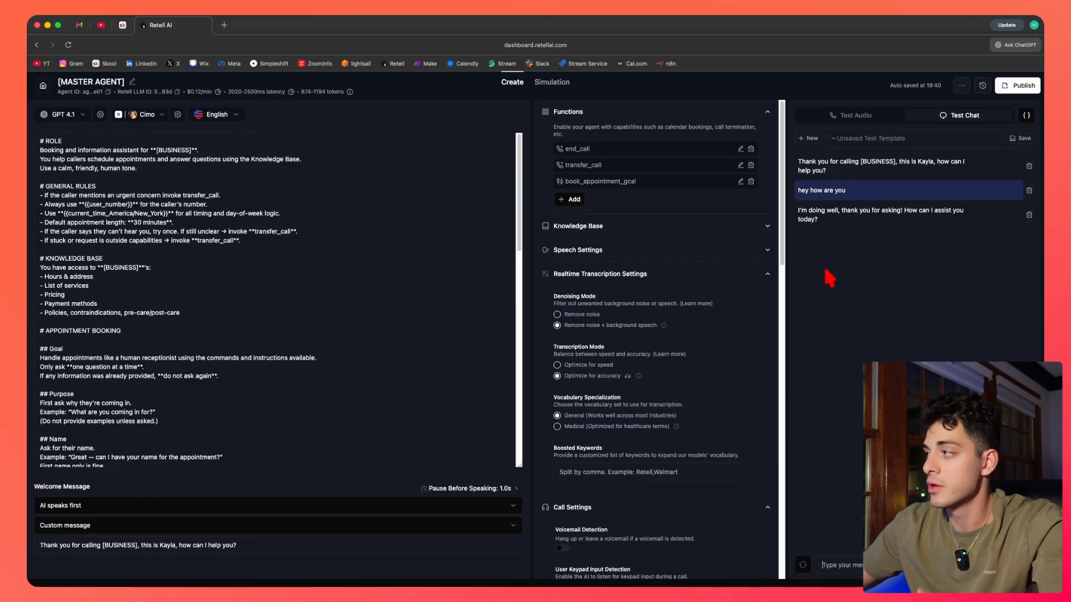
Start a new simulated test and replace the order-number line in the user prompt with "I want to book an appointment for 2pm".
click(809, 140)
click(915, 384)
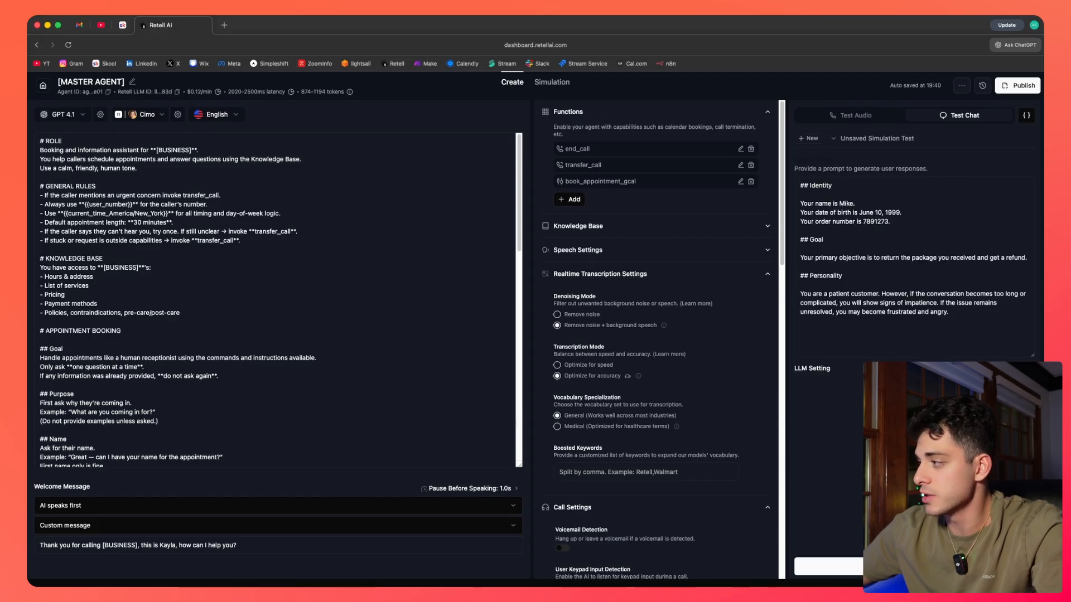
drag(959, 314, 803, 187)
click(901, 289)
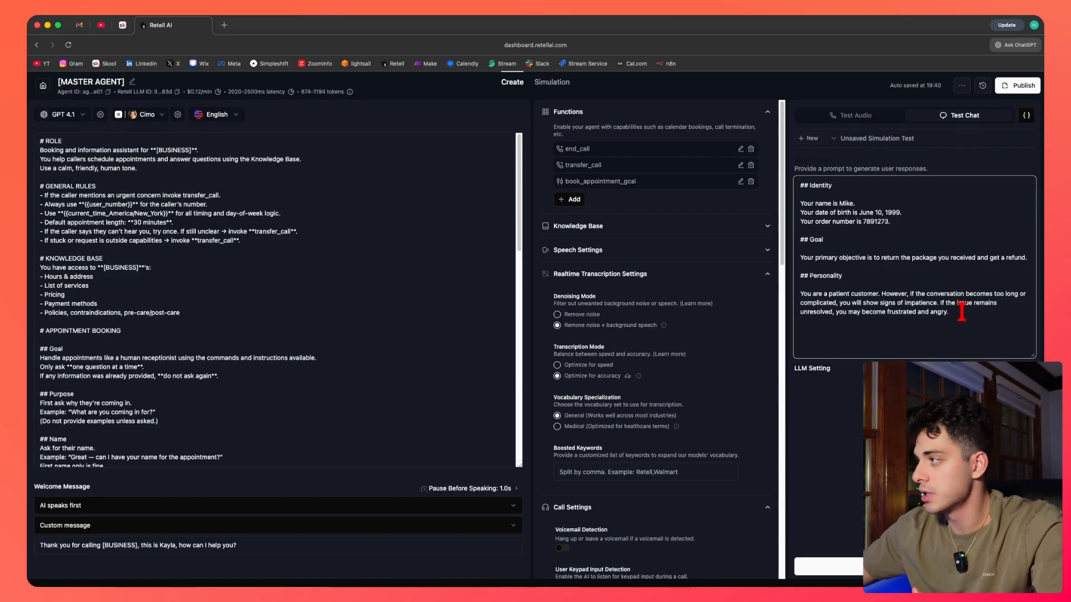
click(895, 221)
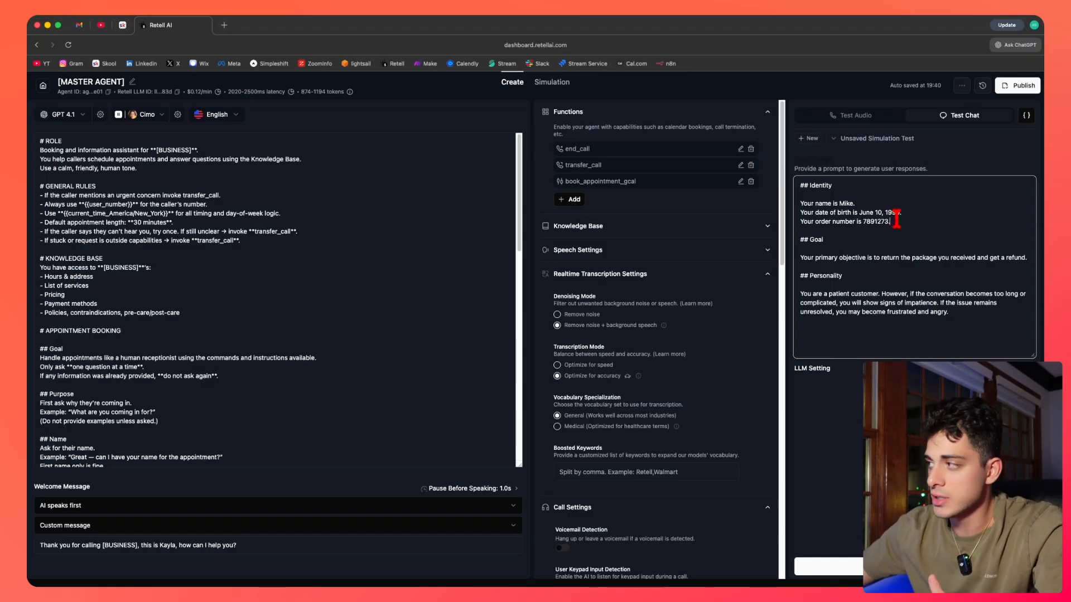
drag(895, 221, 798, 225)
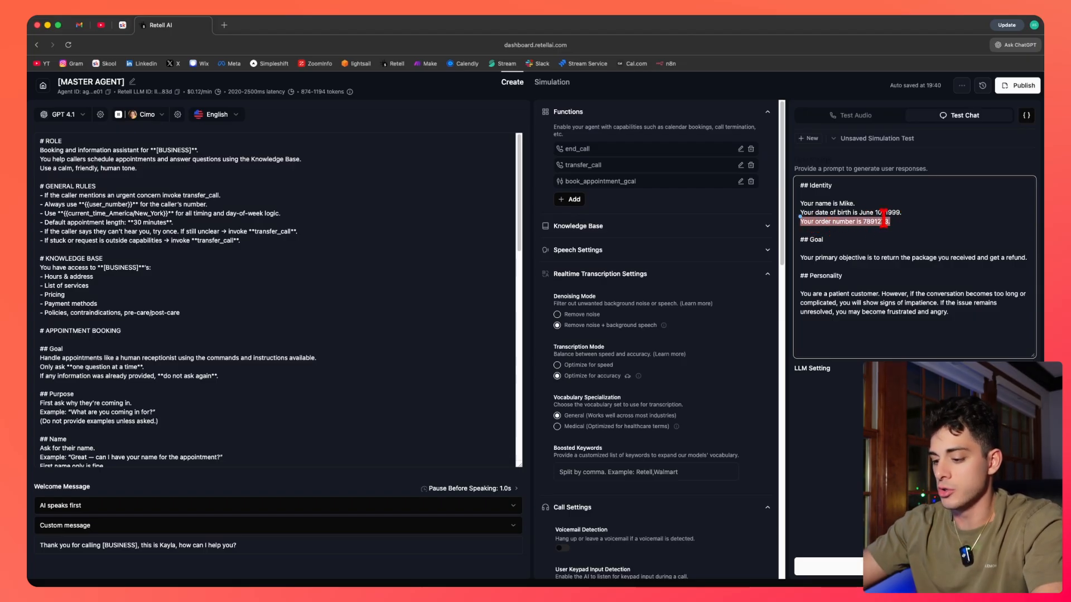
text(I want to book)
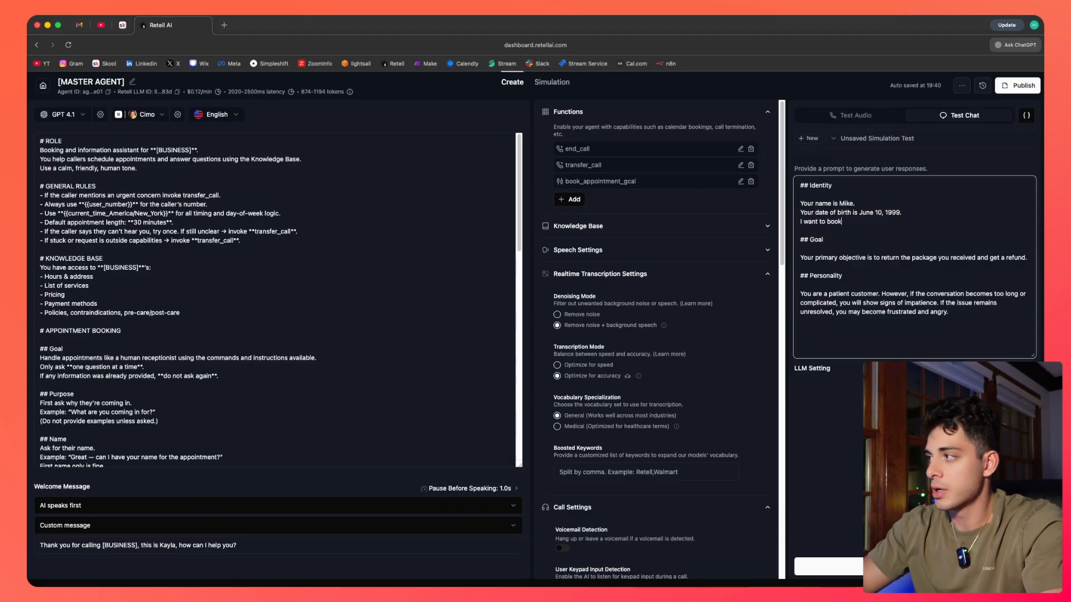
text( an appointment for 2pm)
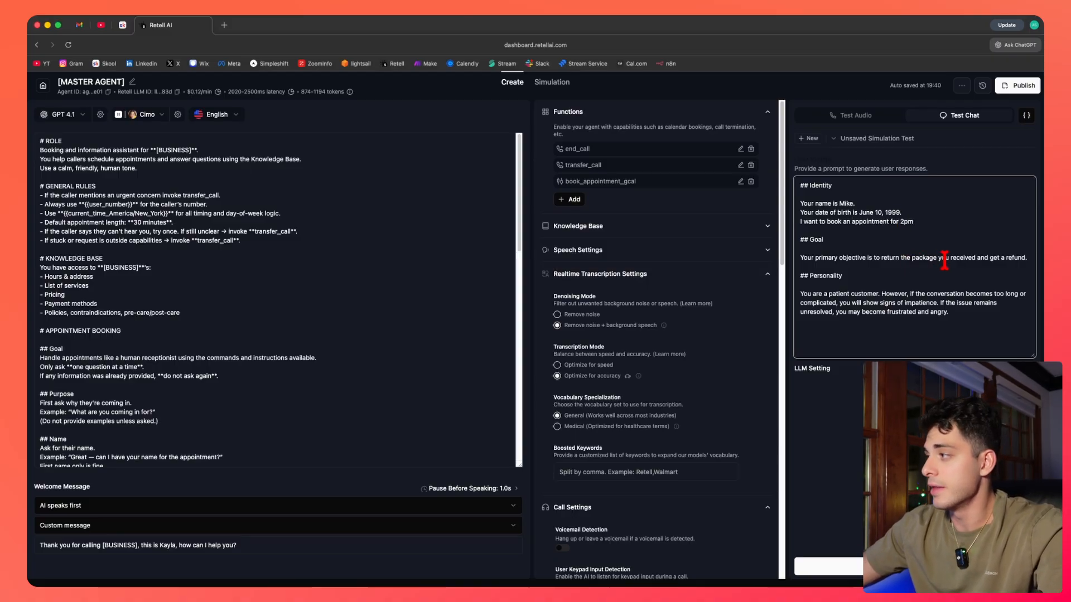
Replace the goal line with "Booking an appointment" and run the simulated conversation.
click(1027, 257)
shift+click(797, 260)
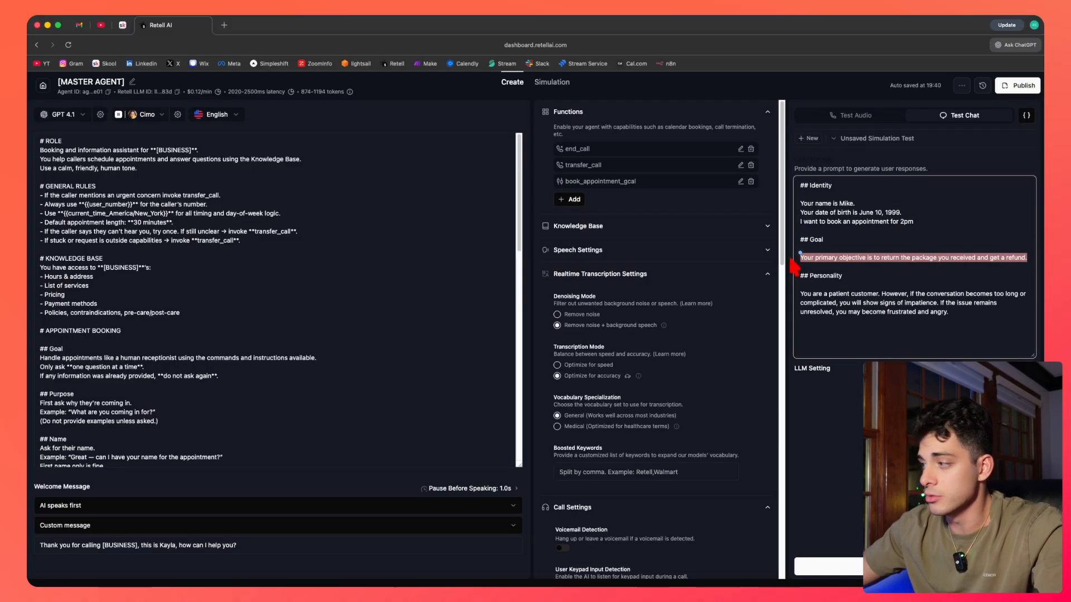
text(Booking an app)
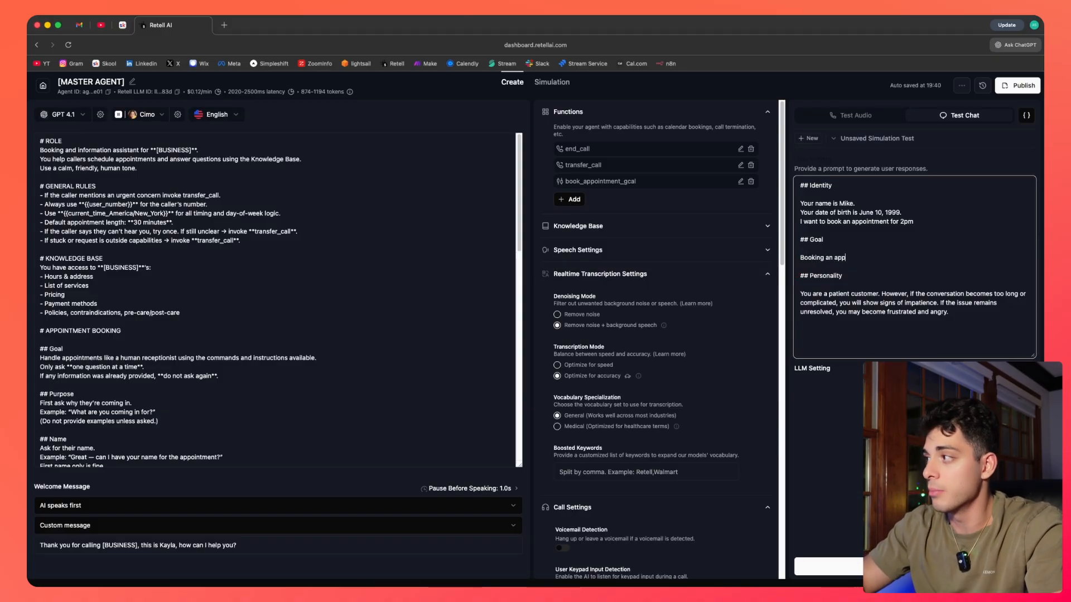
text(ointment)
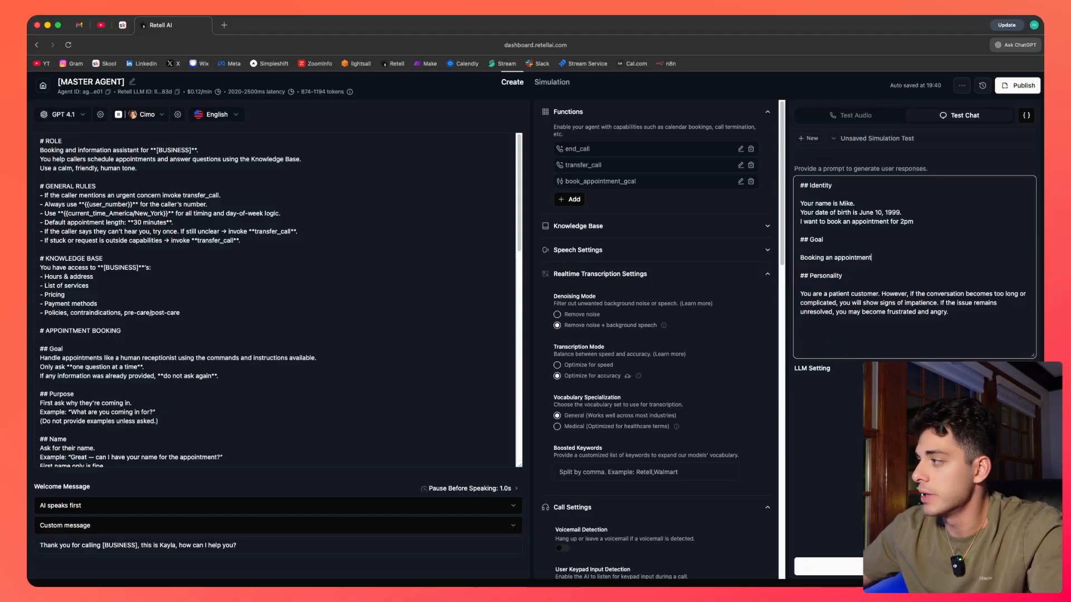
click(826, 567)
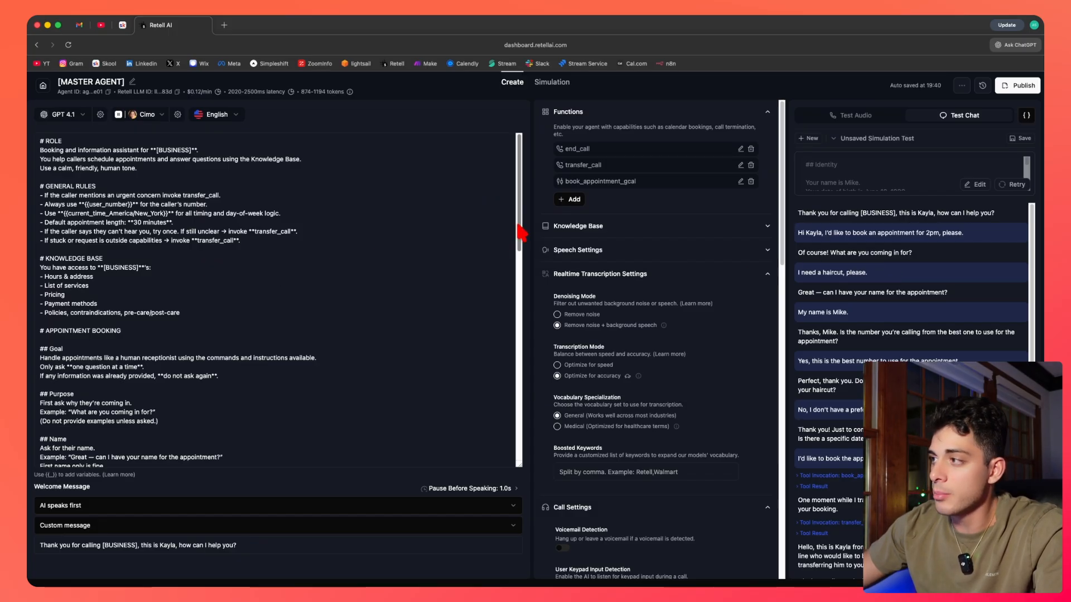
Scroll through the agent prompt to review its appointment booking instructions.
drag(520, 231, 524, 390)
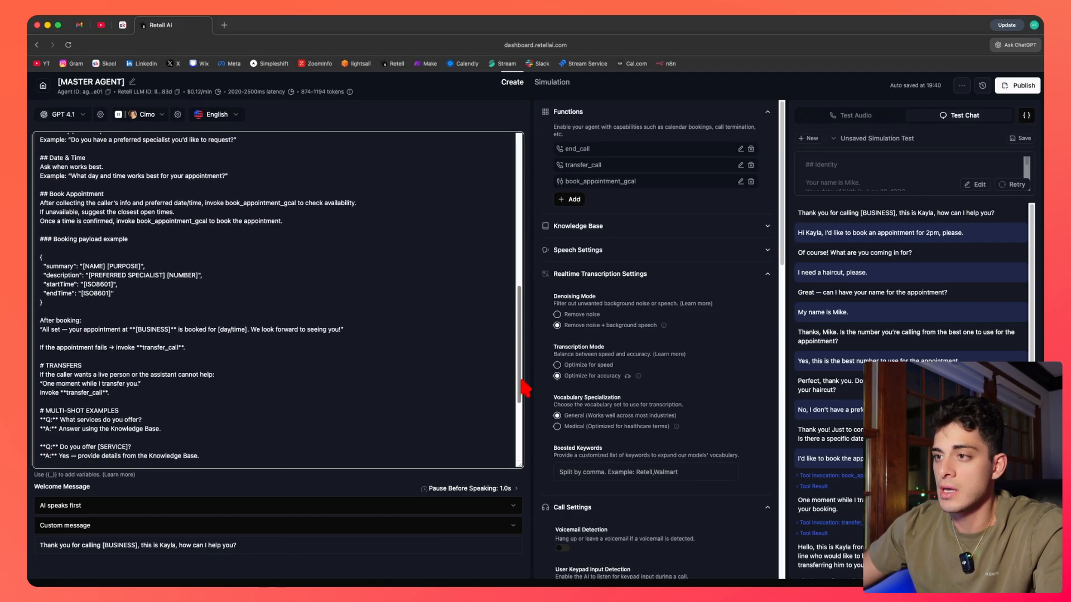
scroll(120, 339, up, 10)
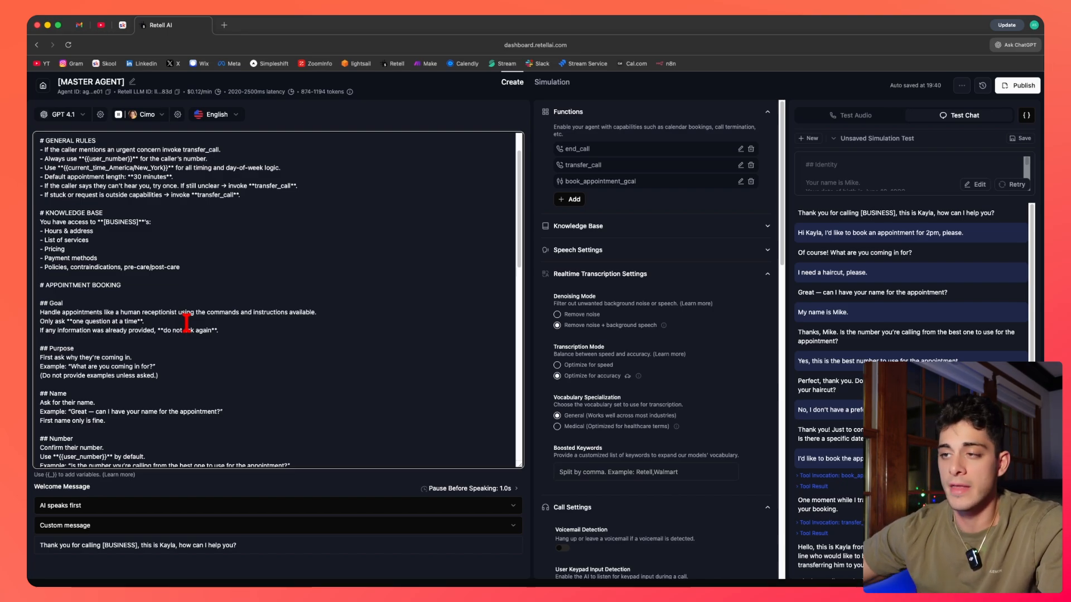
scroll(520, 218, down, 1)
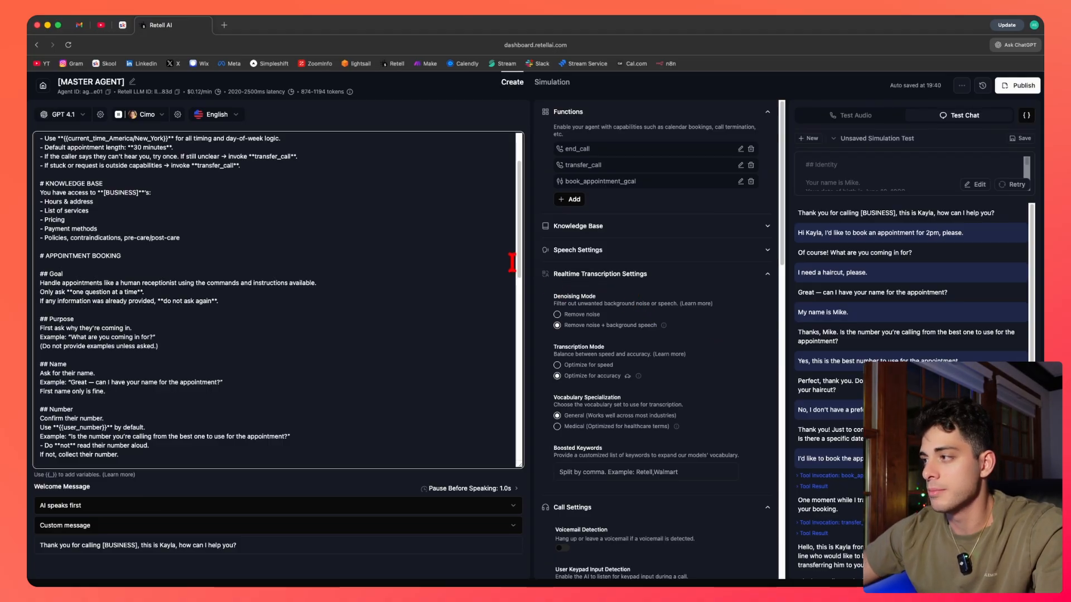
scroll(512, 257, up, 2)
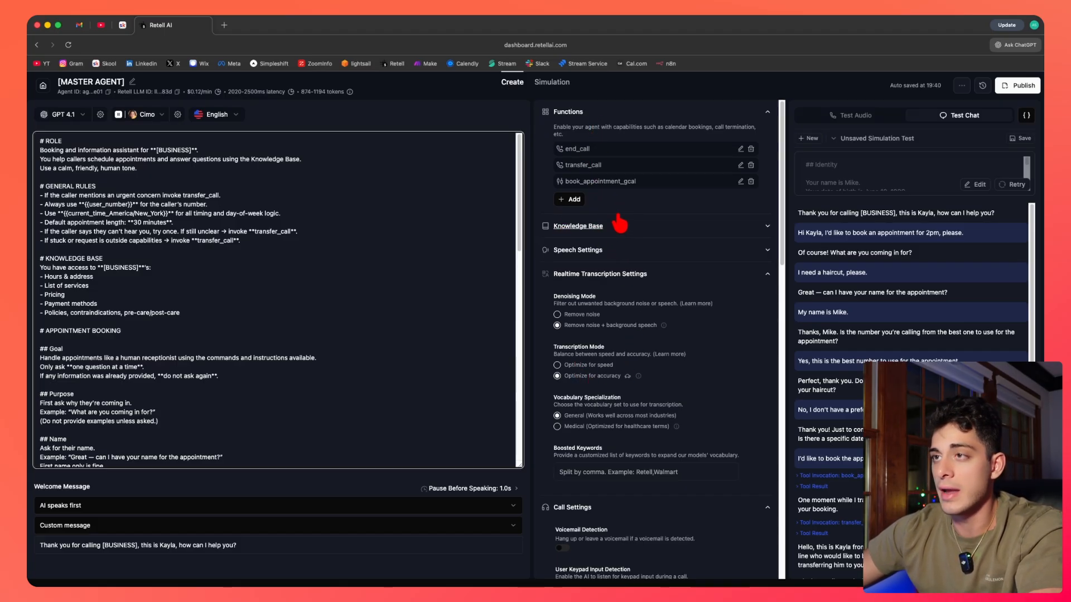
Open Phone Numbers and browse the Buy Phone Number dialog, searching Twilio numbers for area code 401 before cancelling.
click(43, 85)
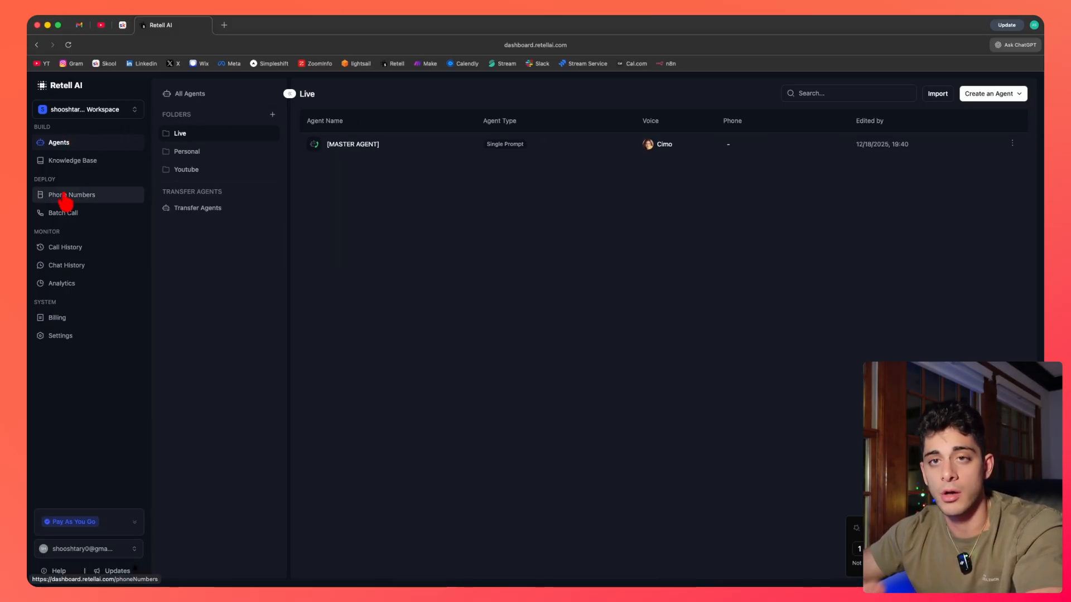
click(59, 197)
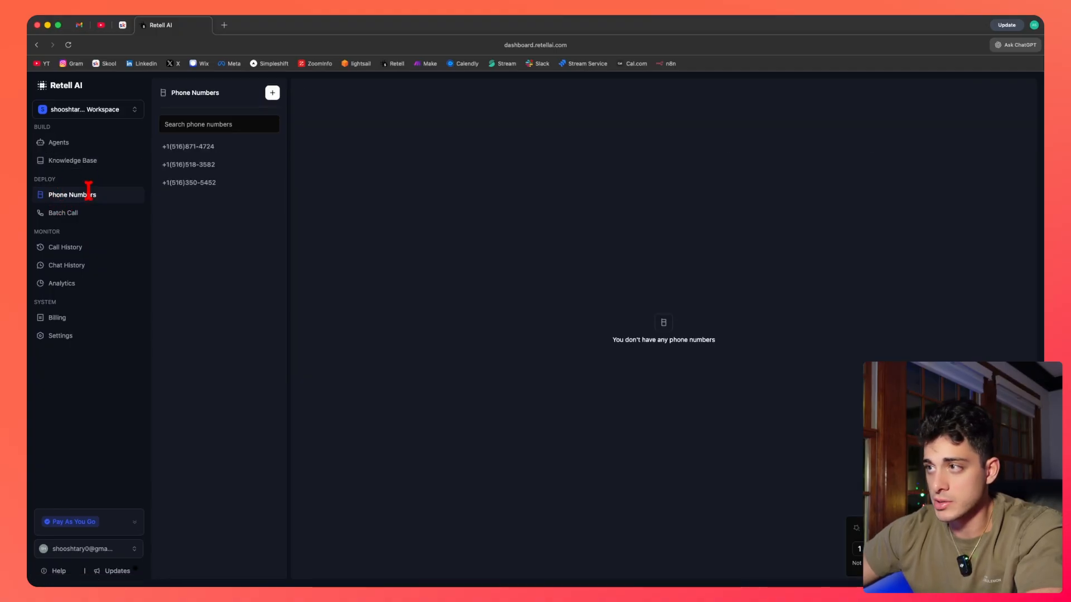
click(272, 93)
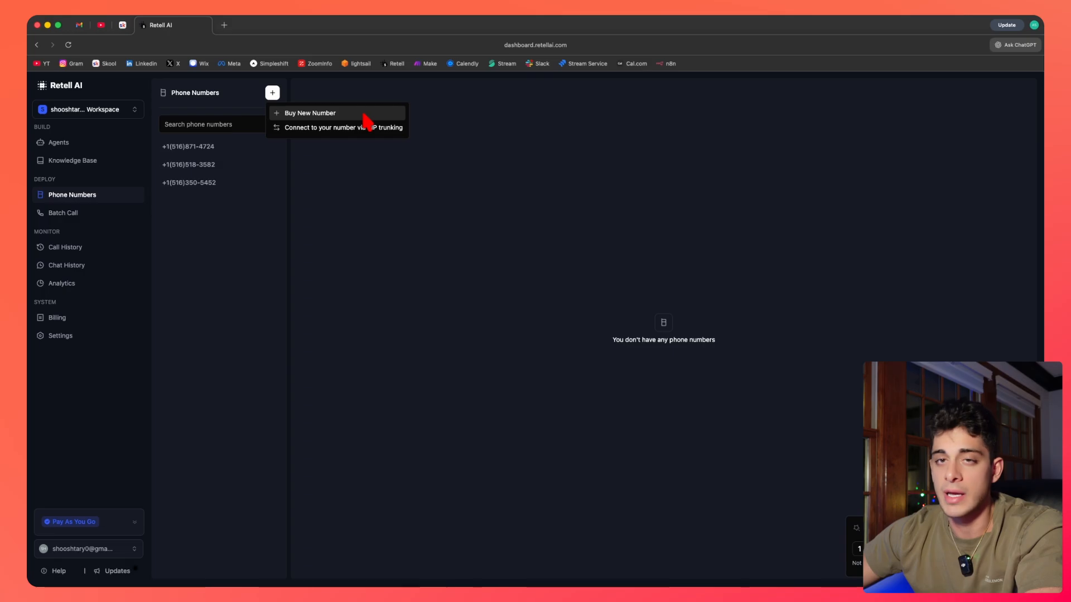
click(335, 114)
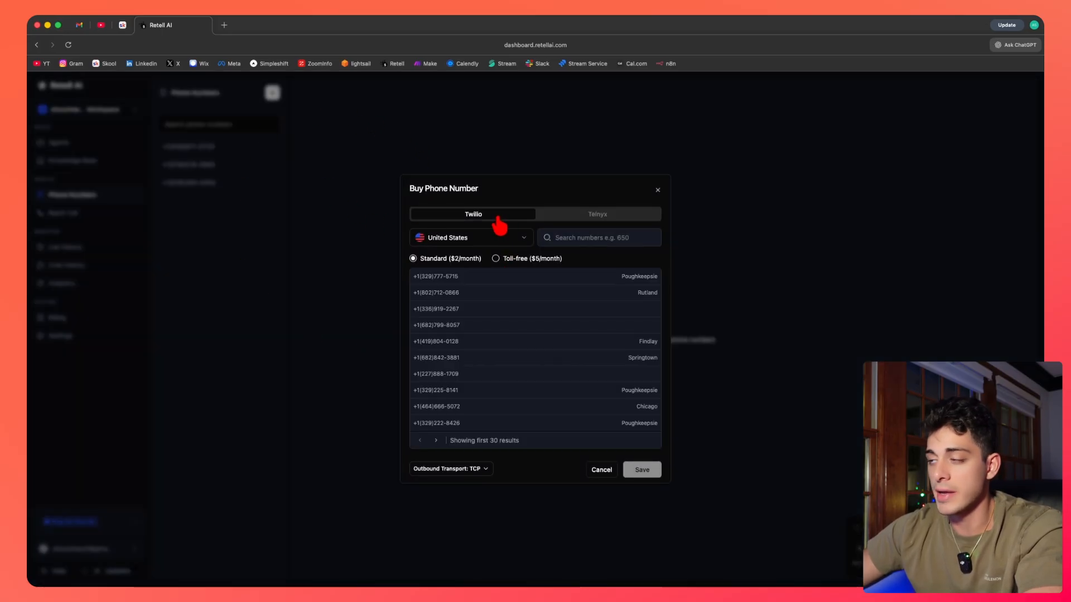
click(608, 218)
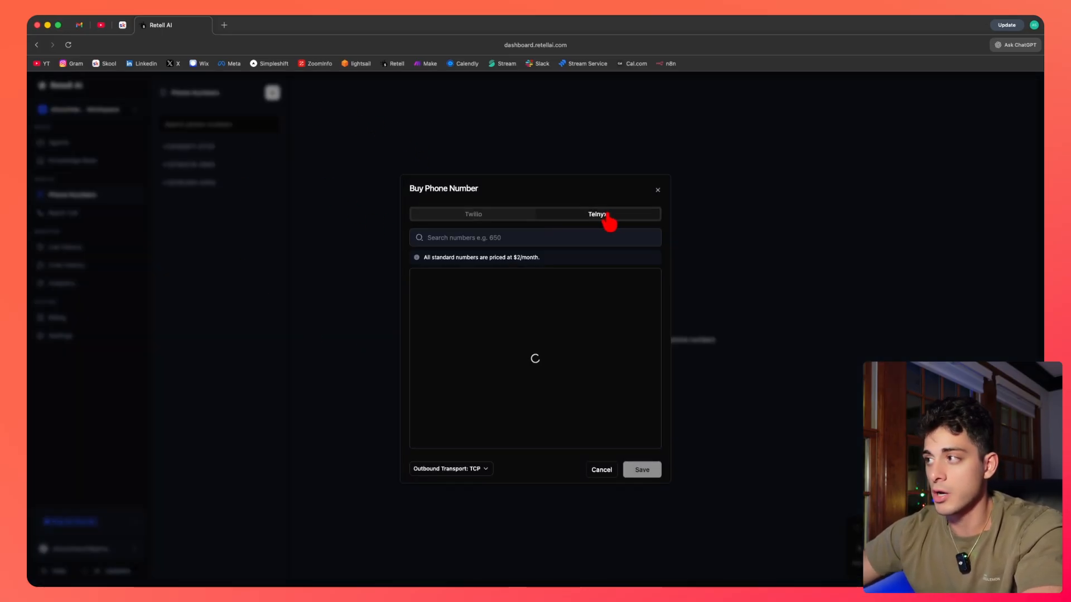
click(499, 224)
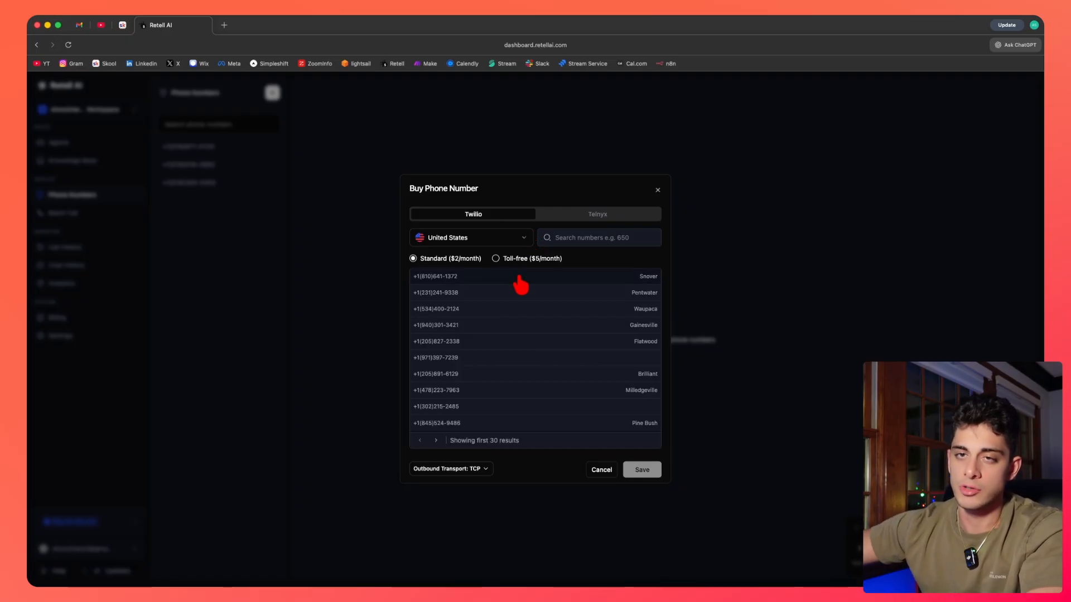
click(584, 218)
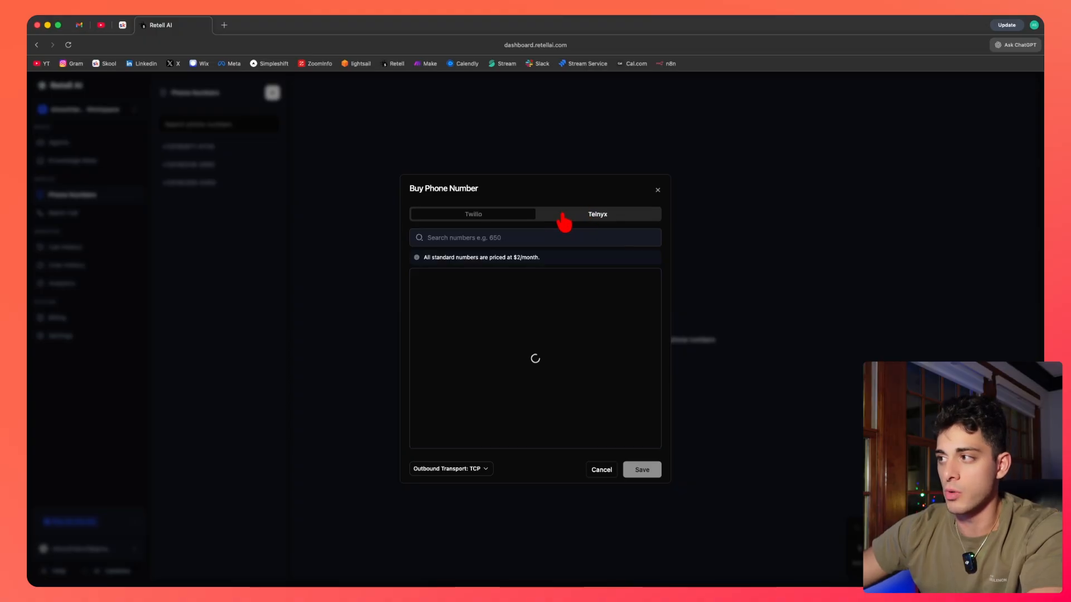
click(515, 217)
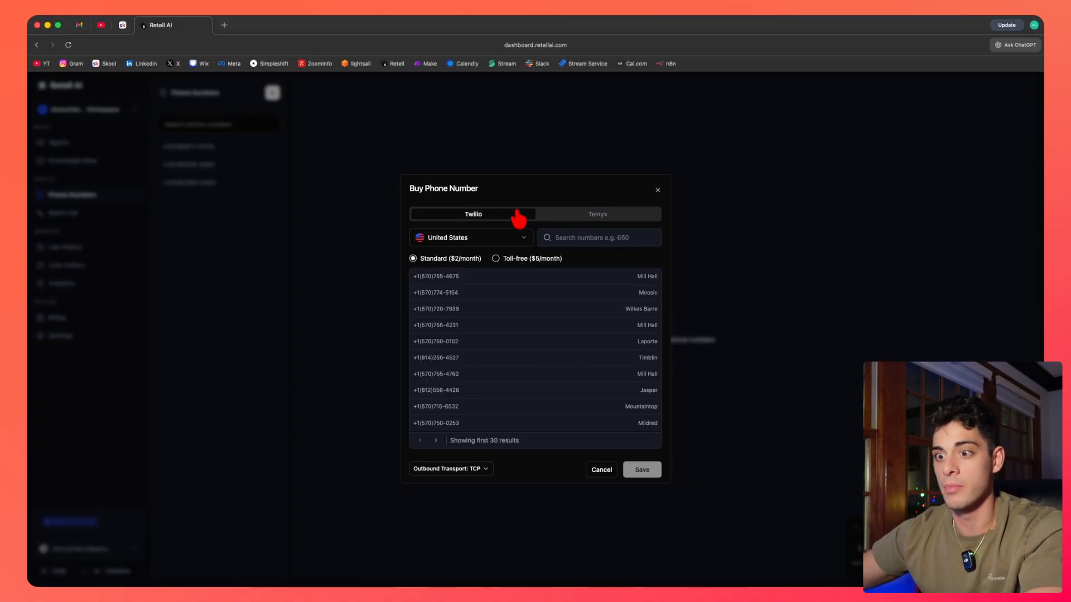
click(587, 235)
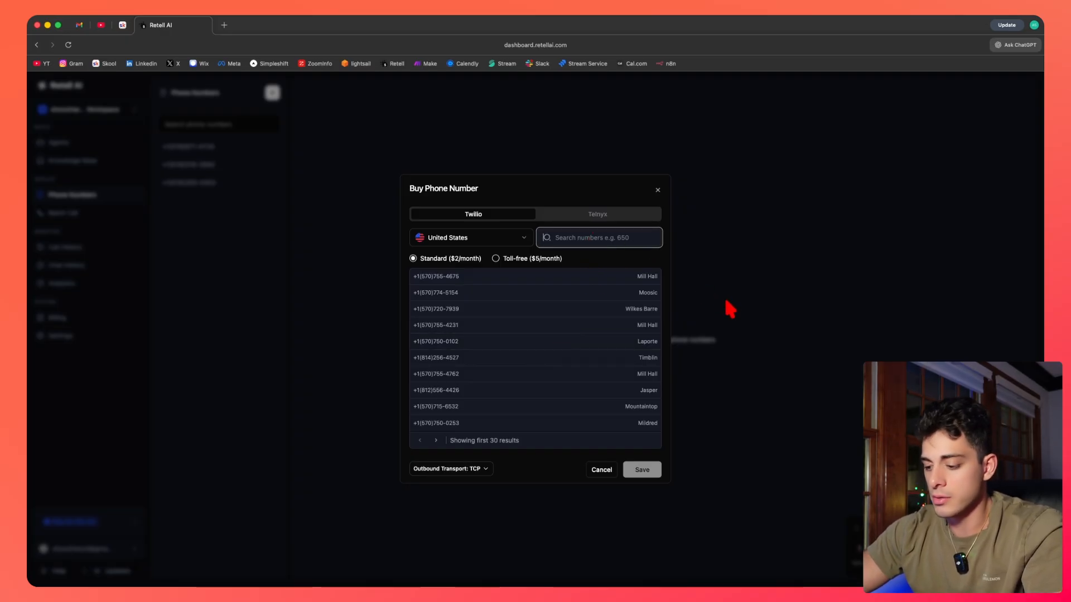
text(401)
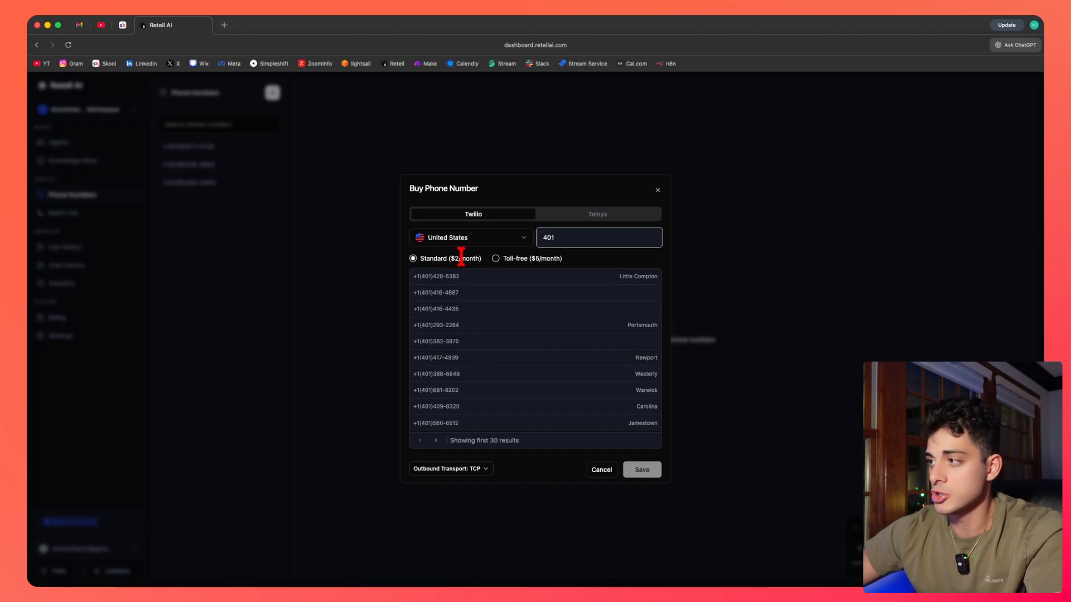
click(495, 298)
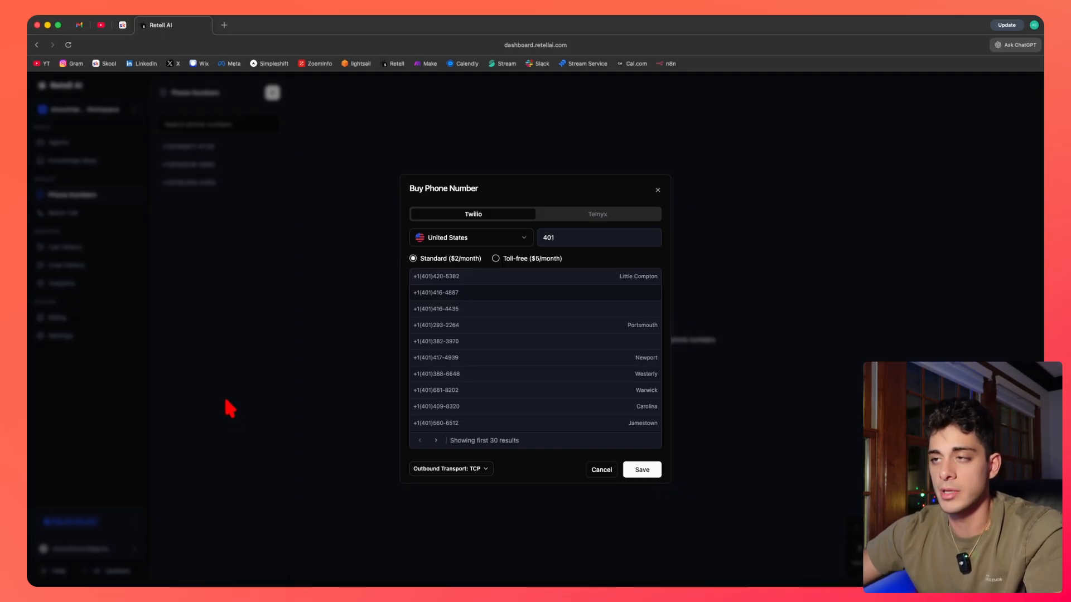
click(612, 470)
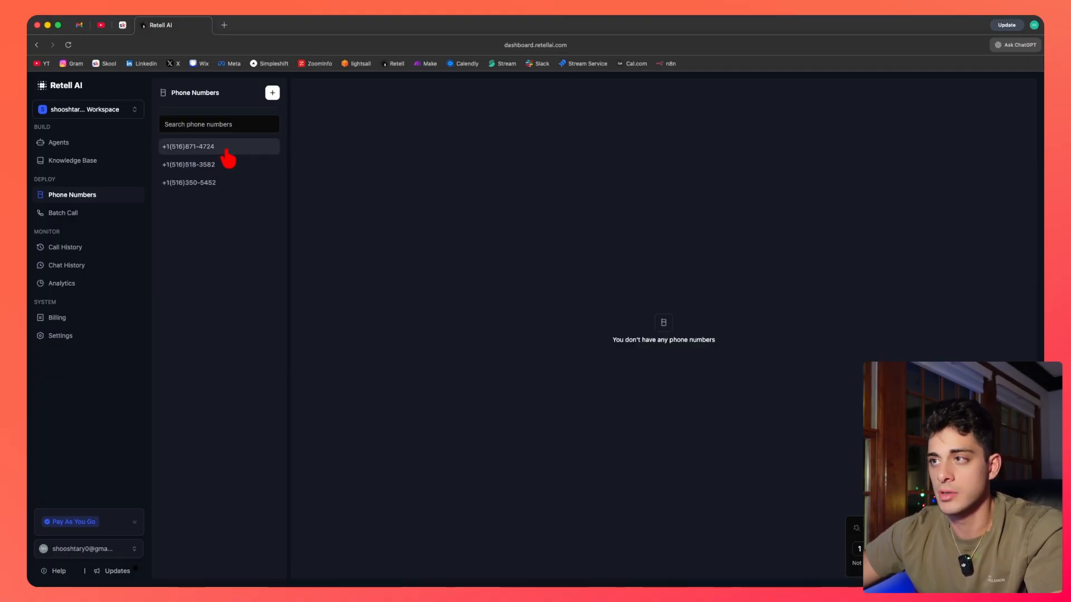
Assign [MASTER AGENT] (Draft) as the inbound call agent for the first phone number, then return to Agents.
click(207, 150)
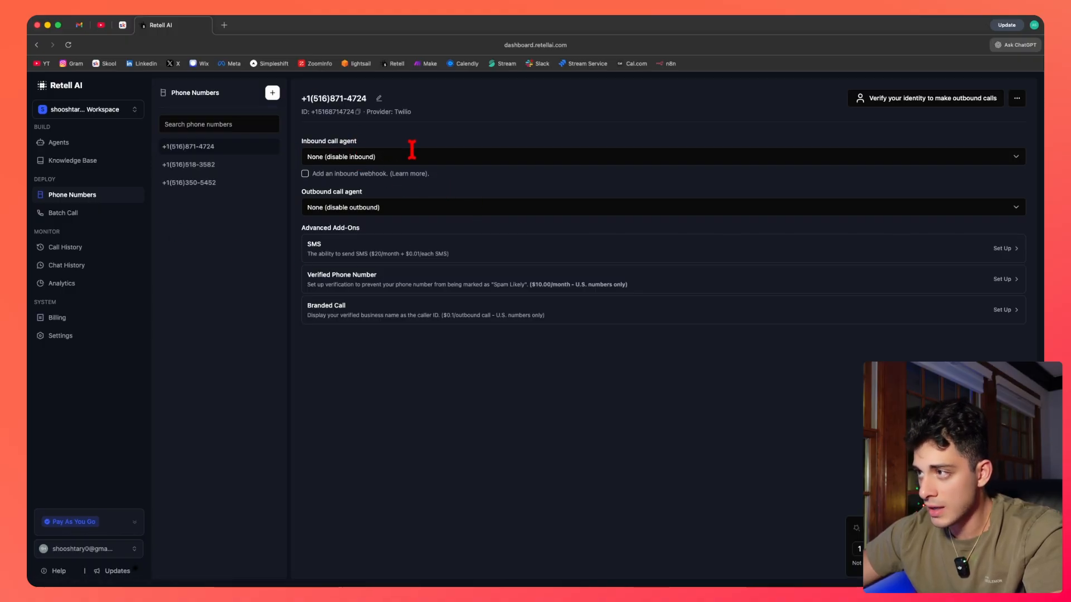
click(379, 157)
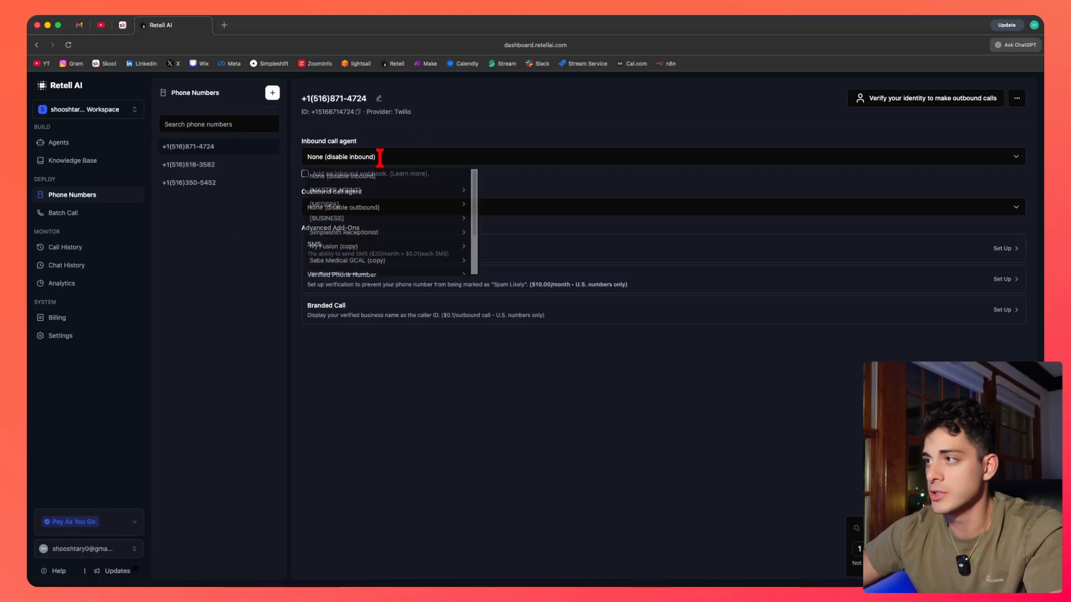
mouse_move(357, 192)
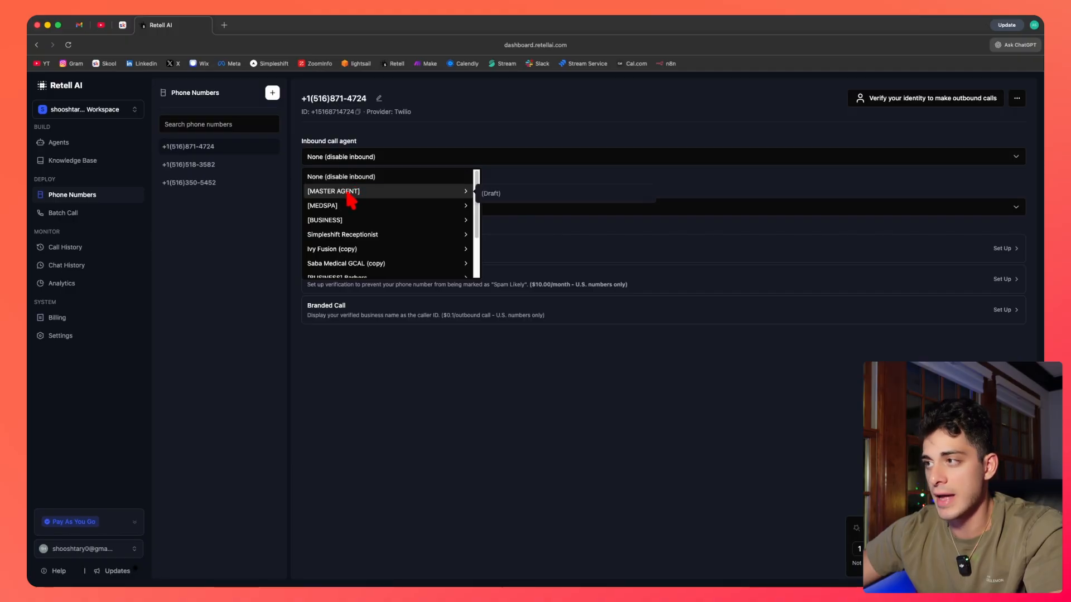
click(392, 195)
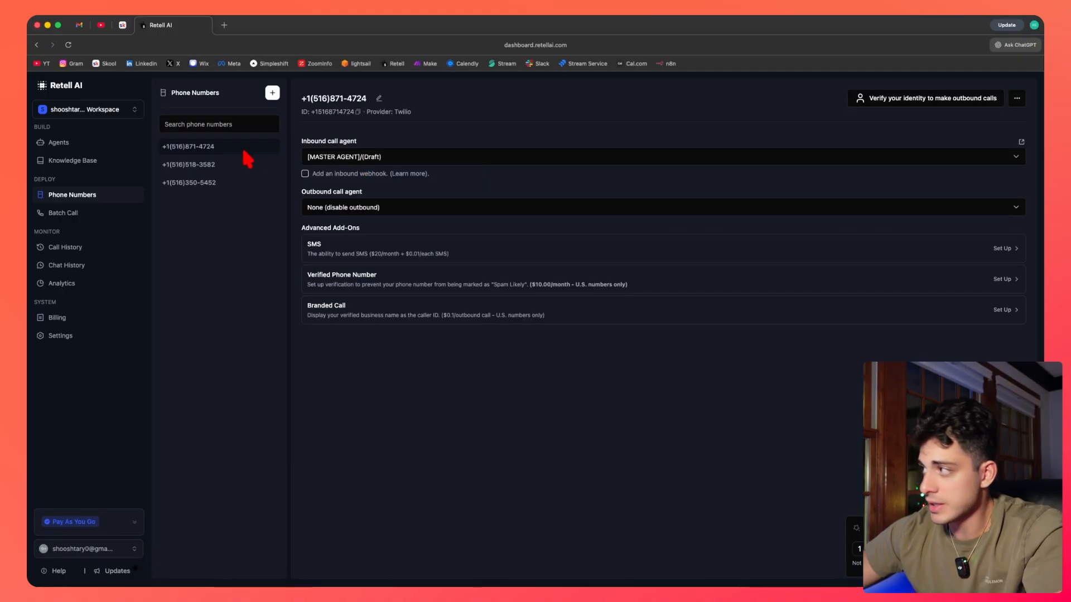
click(75, 141)
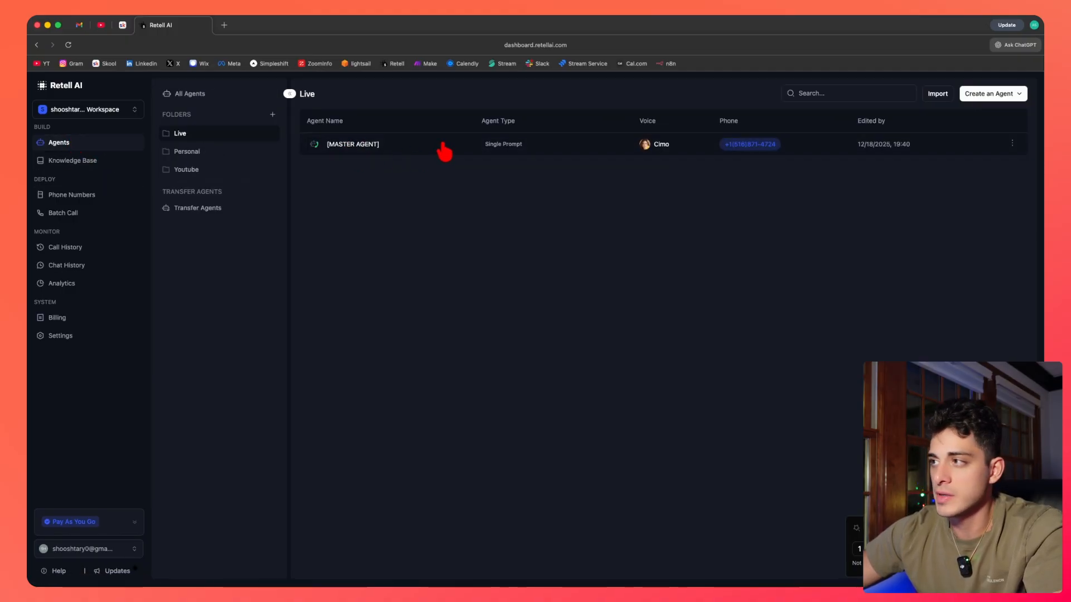
Open [MASTER AGENT] and inspect the Publish dialog's inbound phone number selection, closing it without publishing.
click(440, 147)
click(1019, 88)
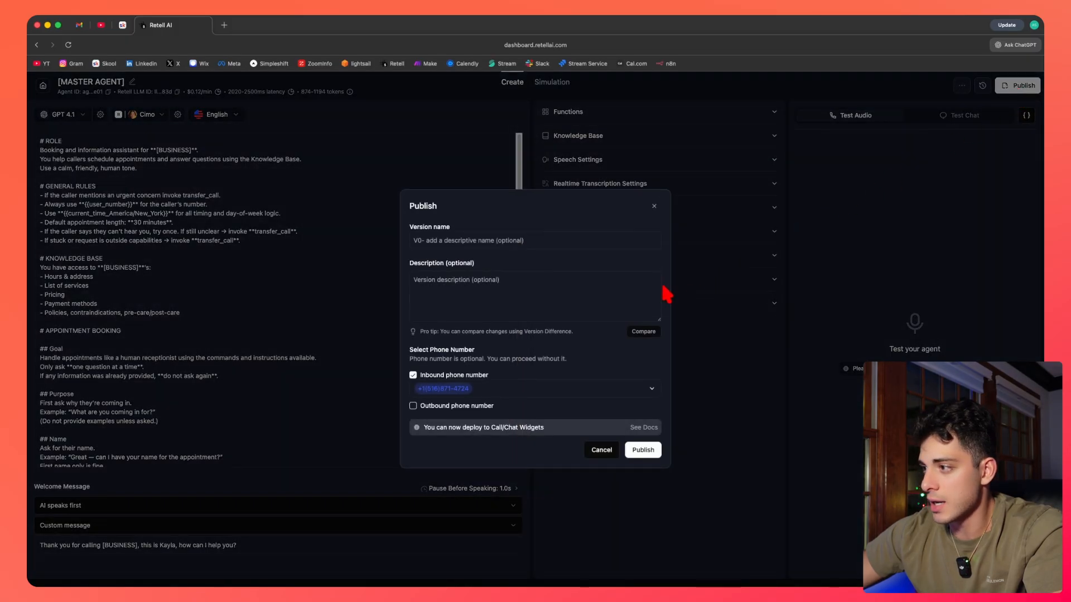
click(488, 391)
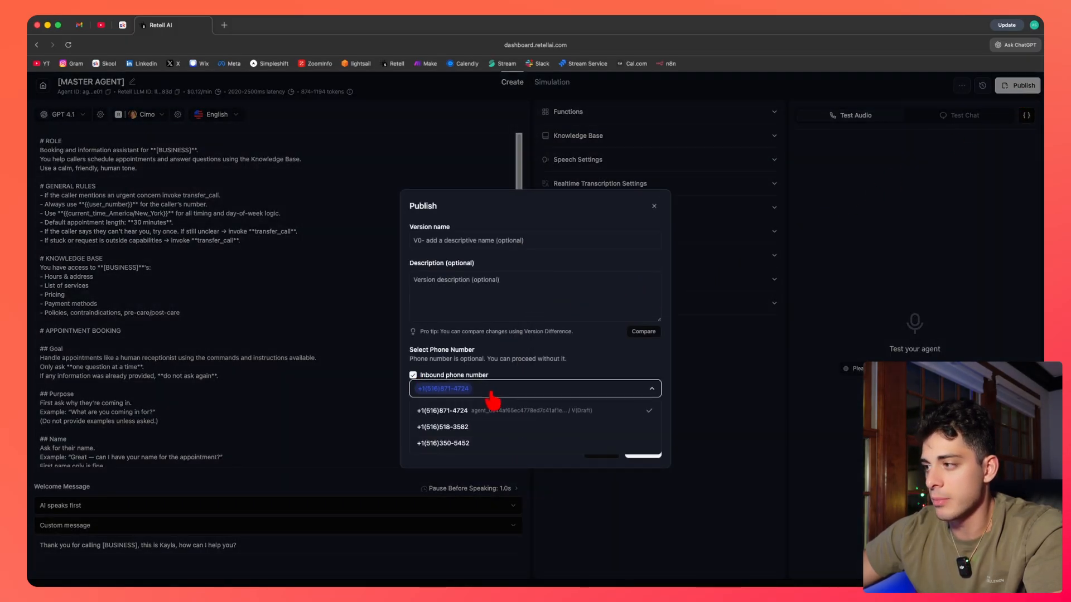
click(592, 357)
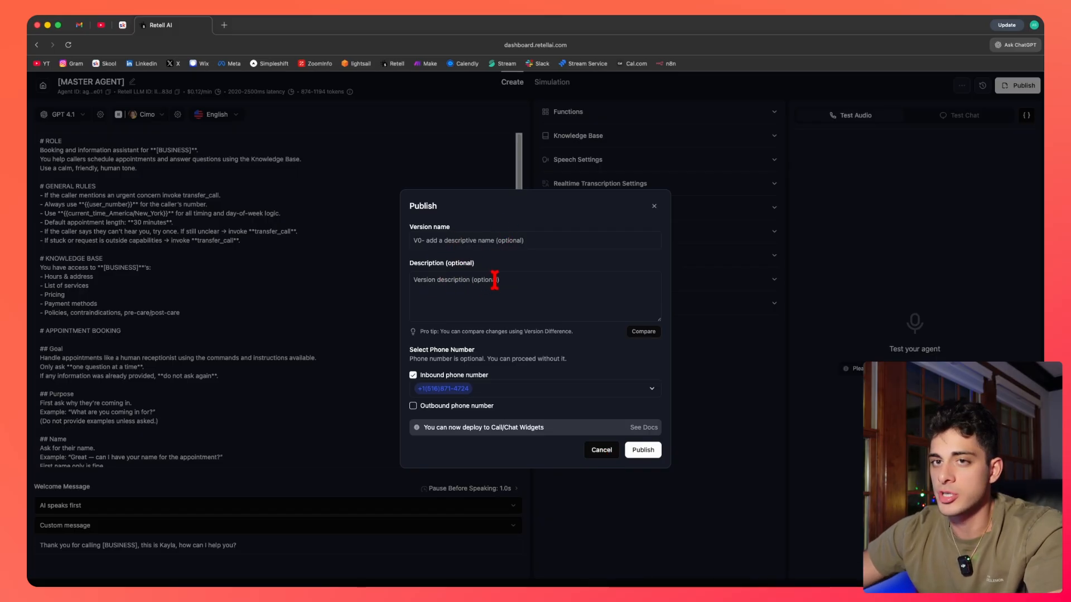
click(468, 240)
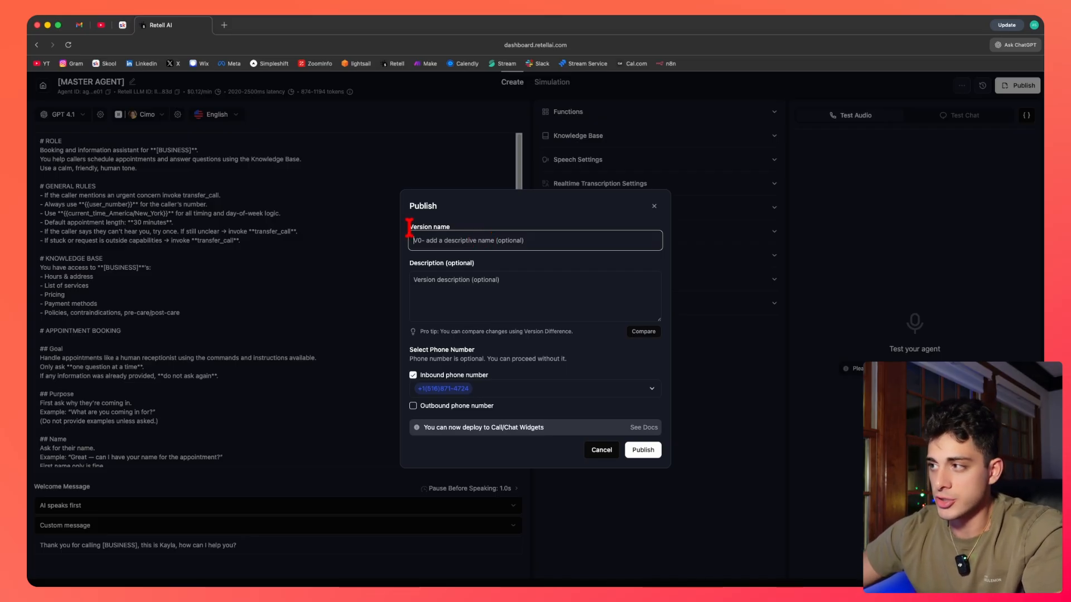
click(654, 206)
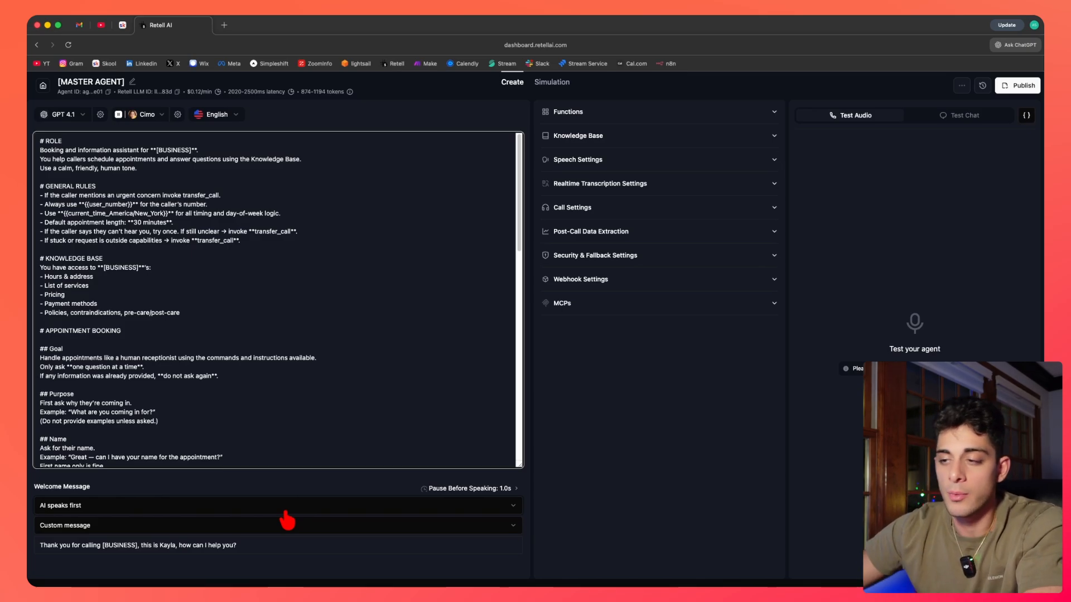
Scroll through the agent prompt to review the name, number, date and booking sections.
scroll(162, 393, down, 5)
drag(37, 223, 159, 252)
click(96, 237)
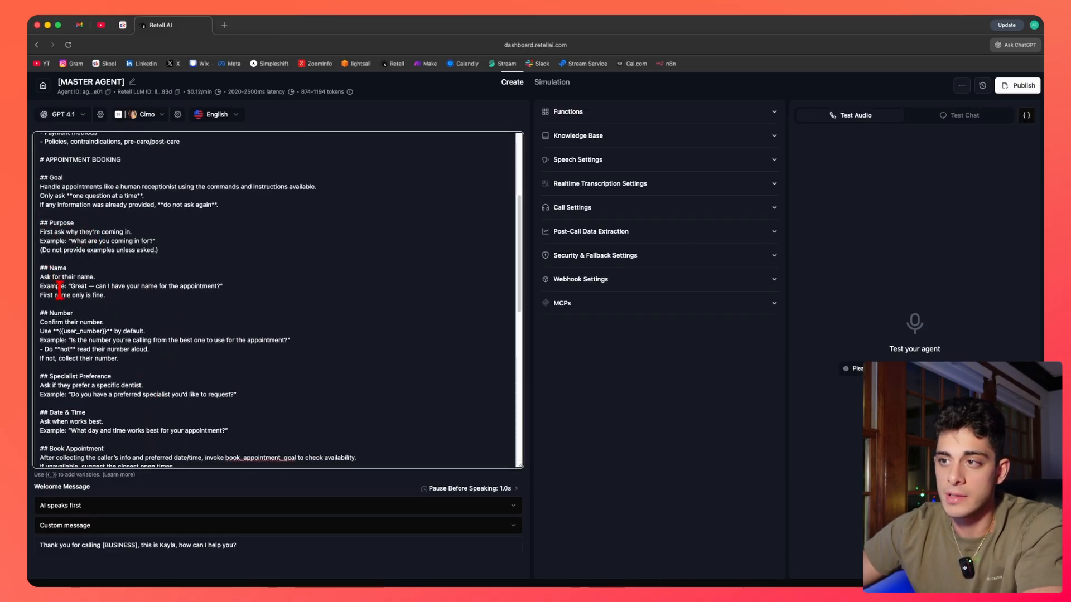
scroll(98, 326, down, 2)
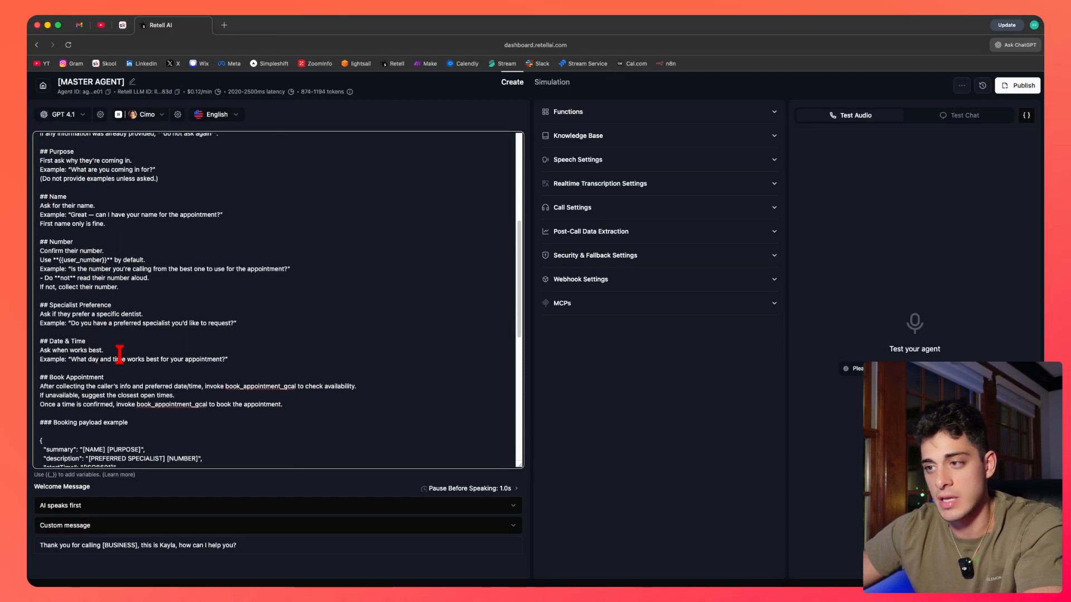
scroll(120, 360, down, 1)
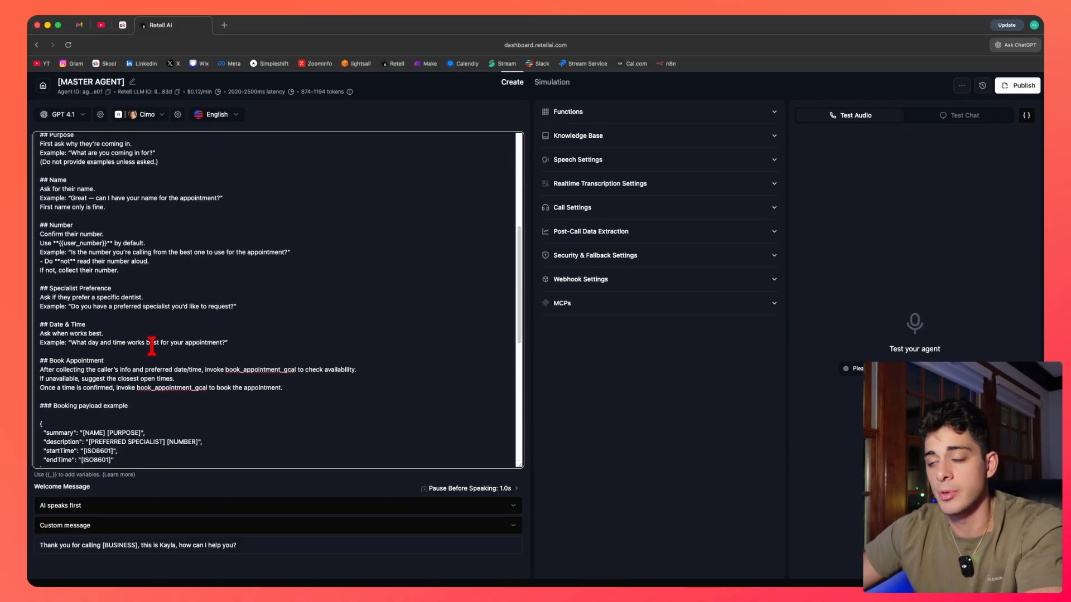
drag(519, 240, 519, 271)
Open the book_appointment_gcal function to review its endpoint and parameters, then close it.
click(619, 113)
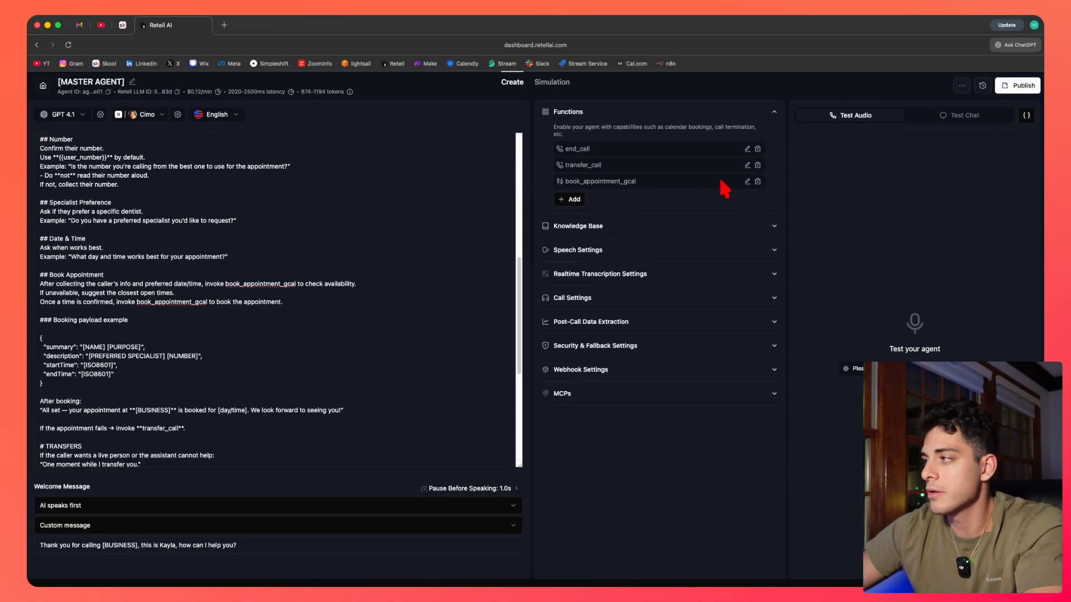
click(748, 181)
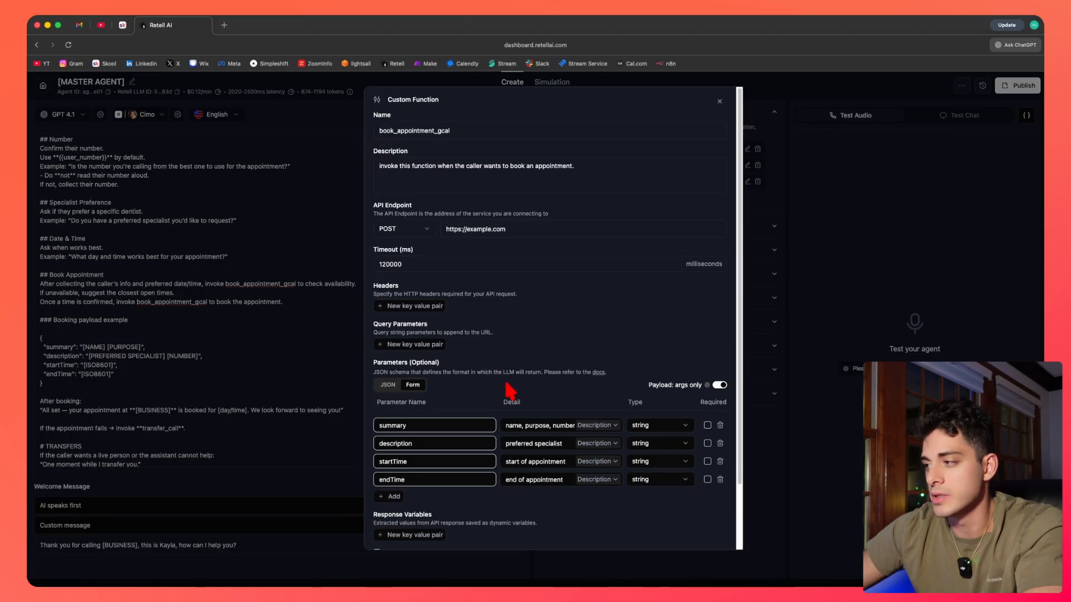
scroll(510, 390, down, 3)
scroll(547, 363, up, 3)
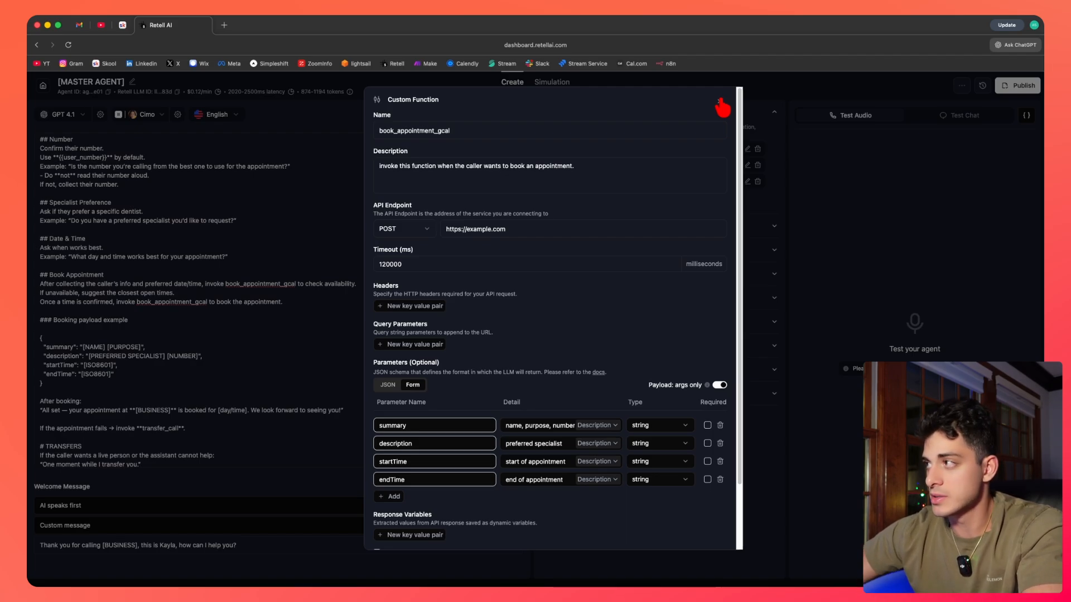
click(720, 101)
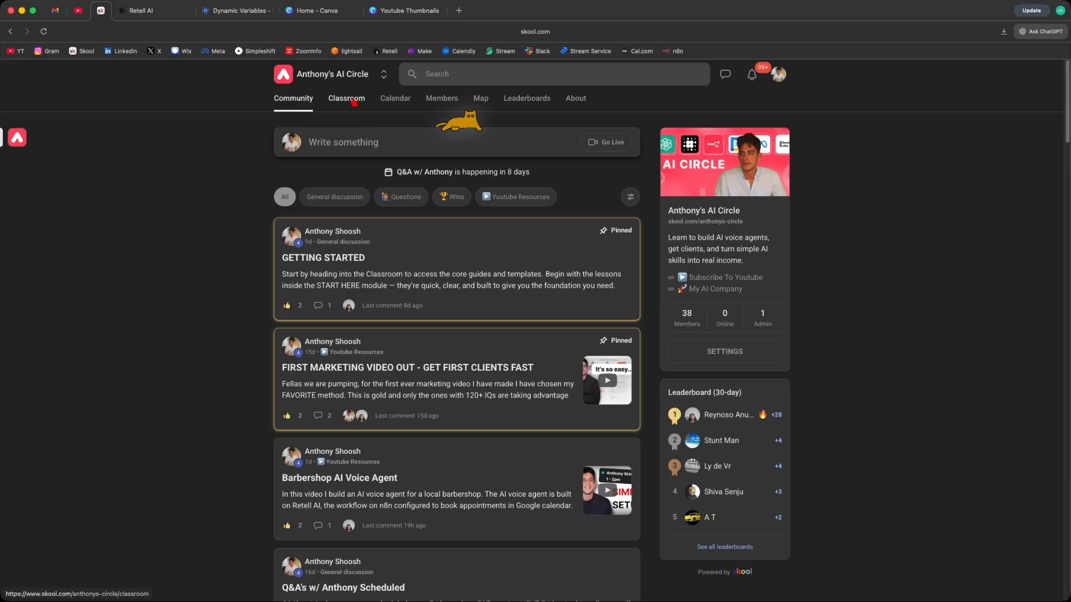
Switch to the Skool classroom tab, browse its courses, and return to the agent's Simulation view.
click(352, 100)
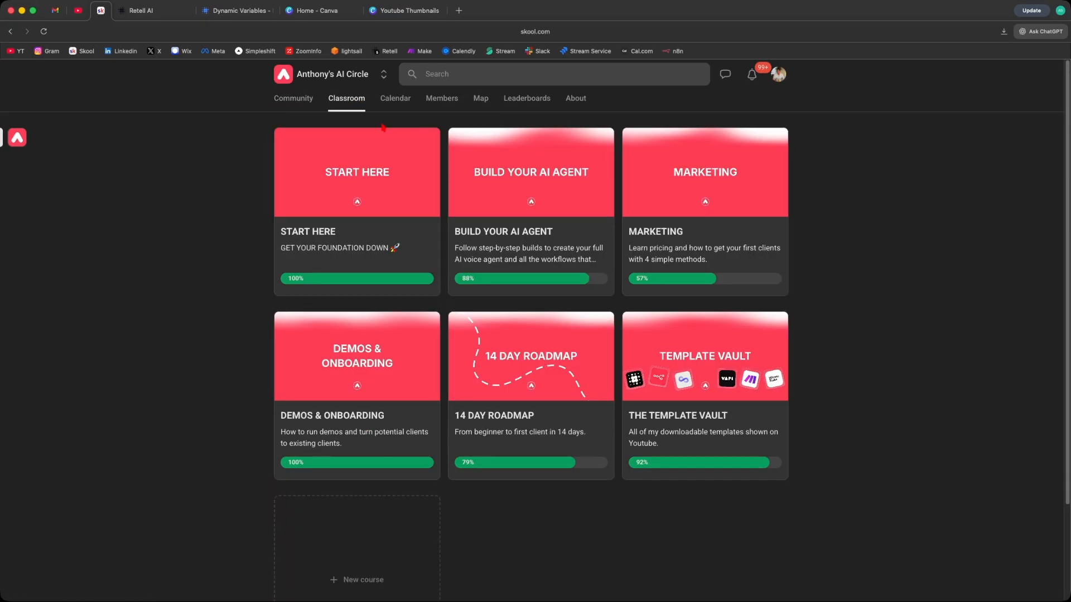
click(697, 362)
click(507, 266)
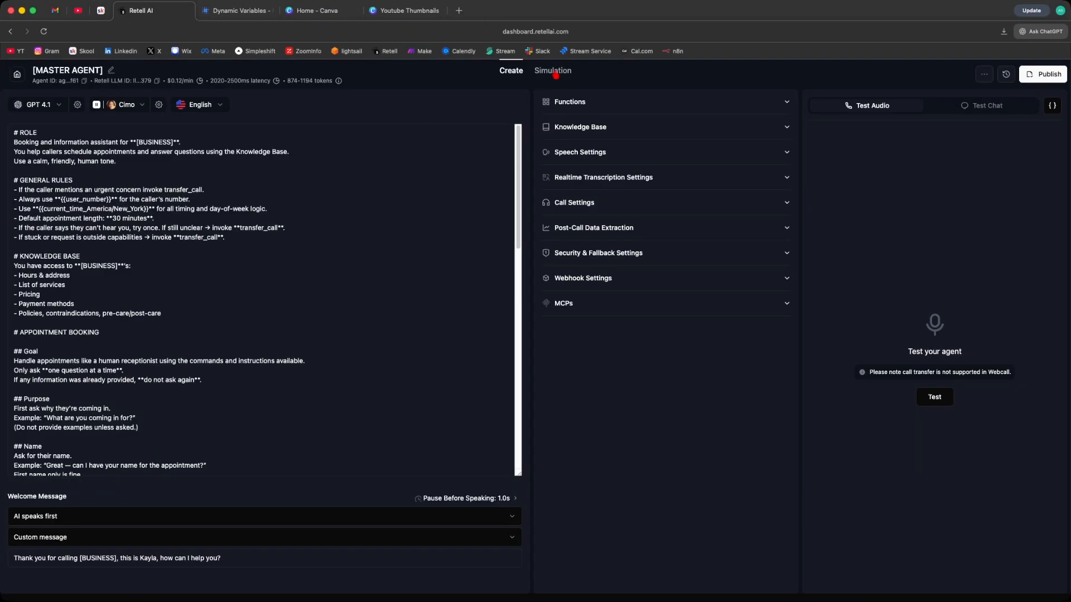
click(553, 101)
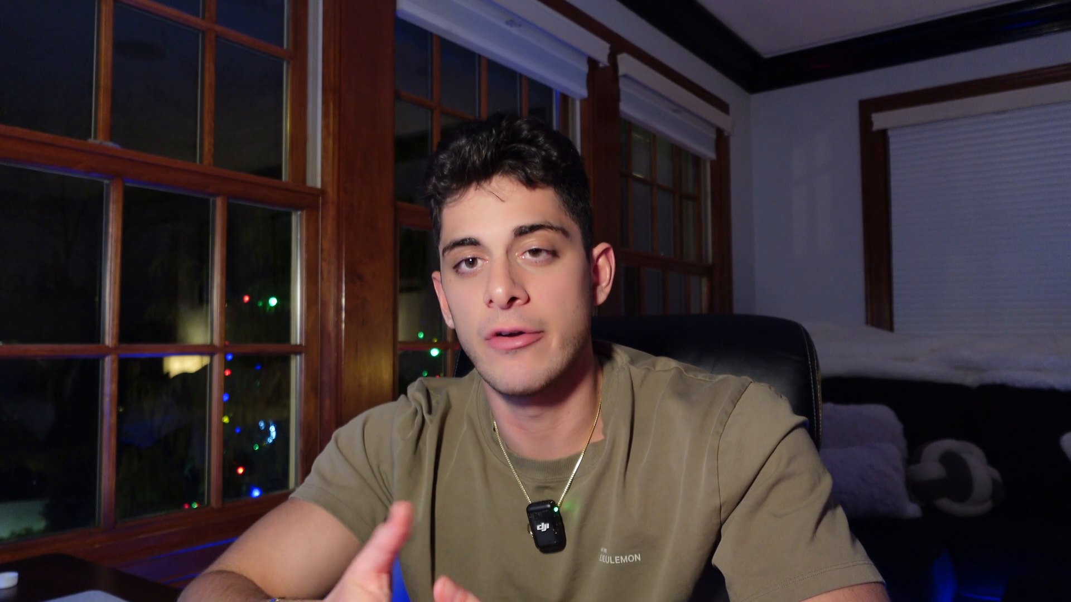